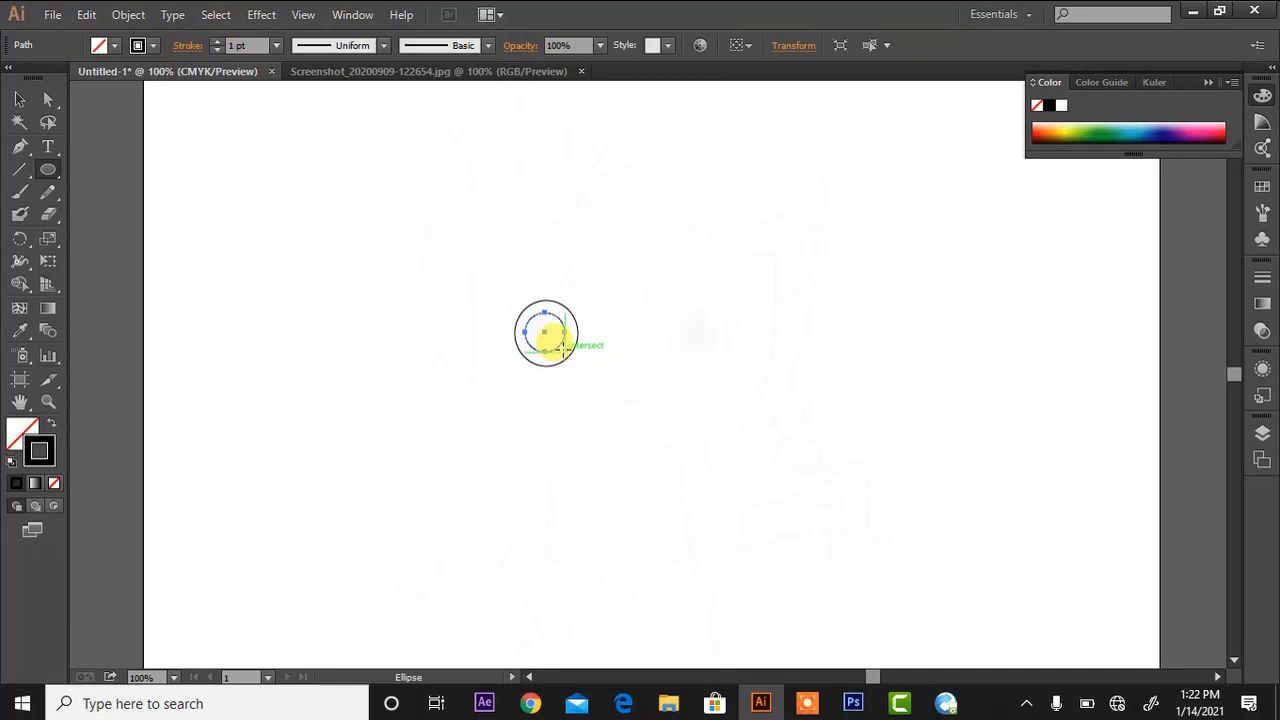
# Draw a small highlight circle over the pupil's upper right and three curved eyelashes on the outer upper-left edge of the eye
pyautogui.moveTo(544, 296); pyautogui.dragTo(563, 319)
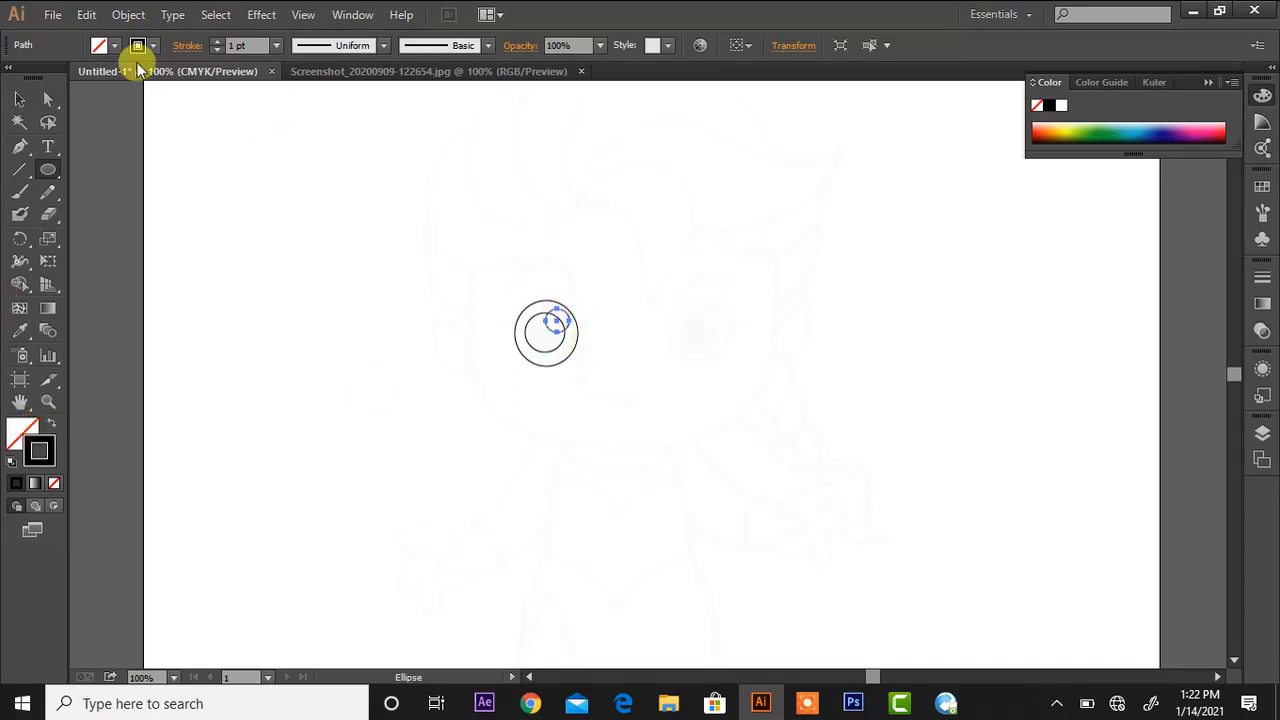
pyautogui.press('p')
pyautogui.hotkey('ctrl', '=')
pyautogui.hotkey('ctrl', '=')
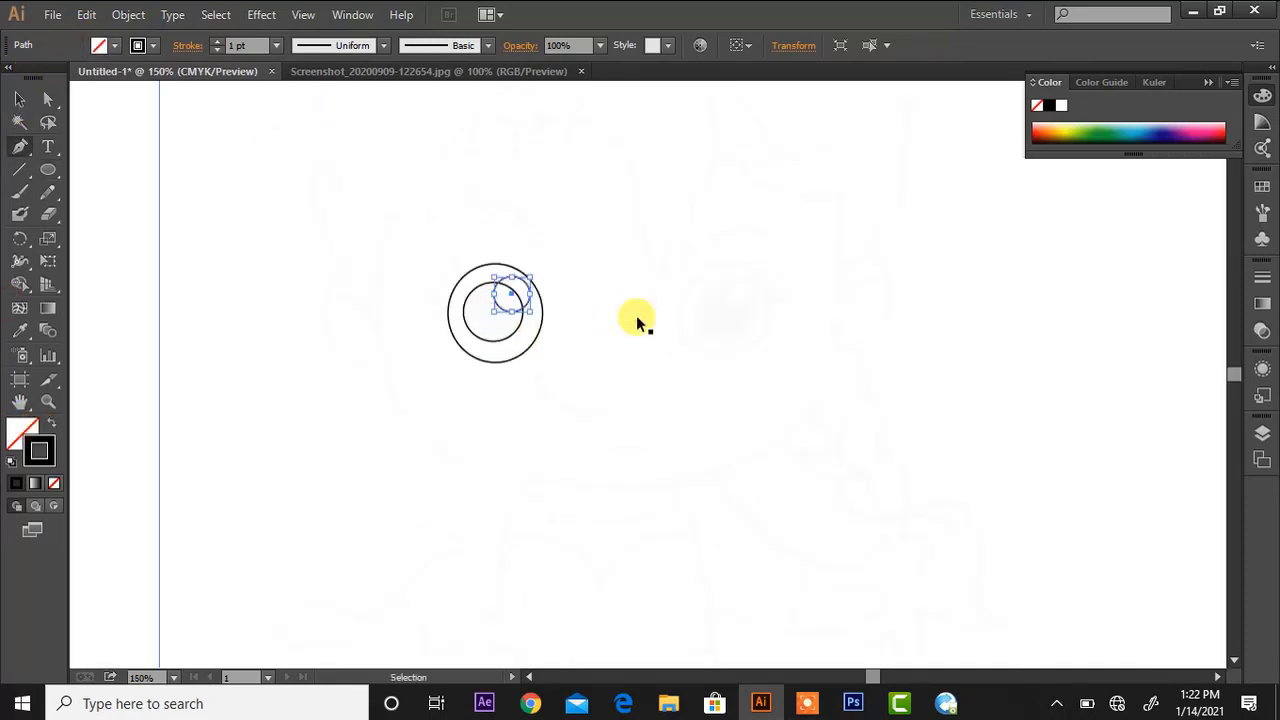
pyautogui.moveTo(383, 284); pyautogui.dragTo(415, 263)
pyautogui.press('\\')
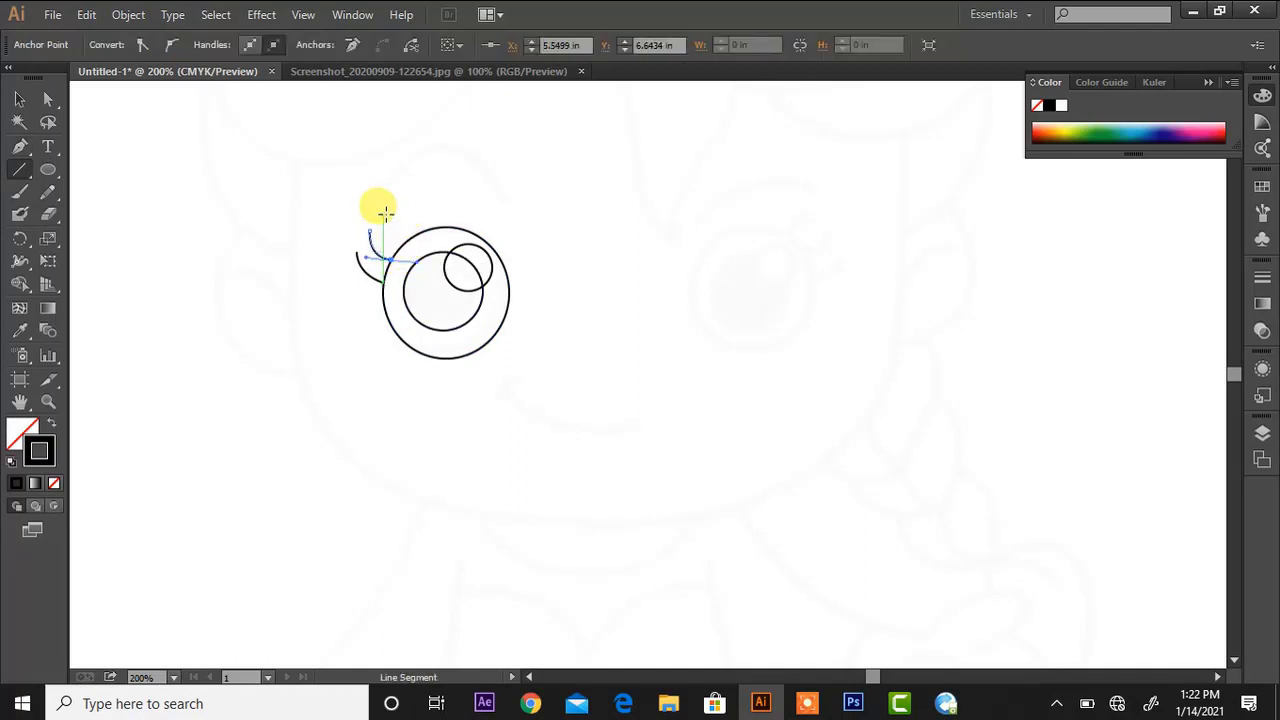
pyautogui.press('p')
pyautogui.click(382, 215)
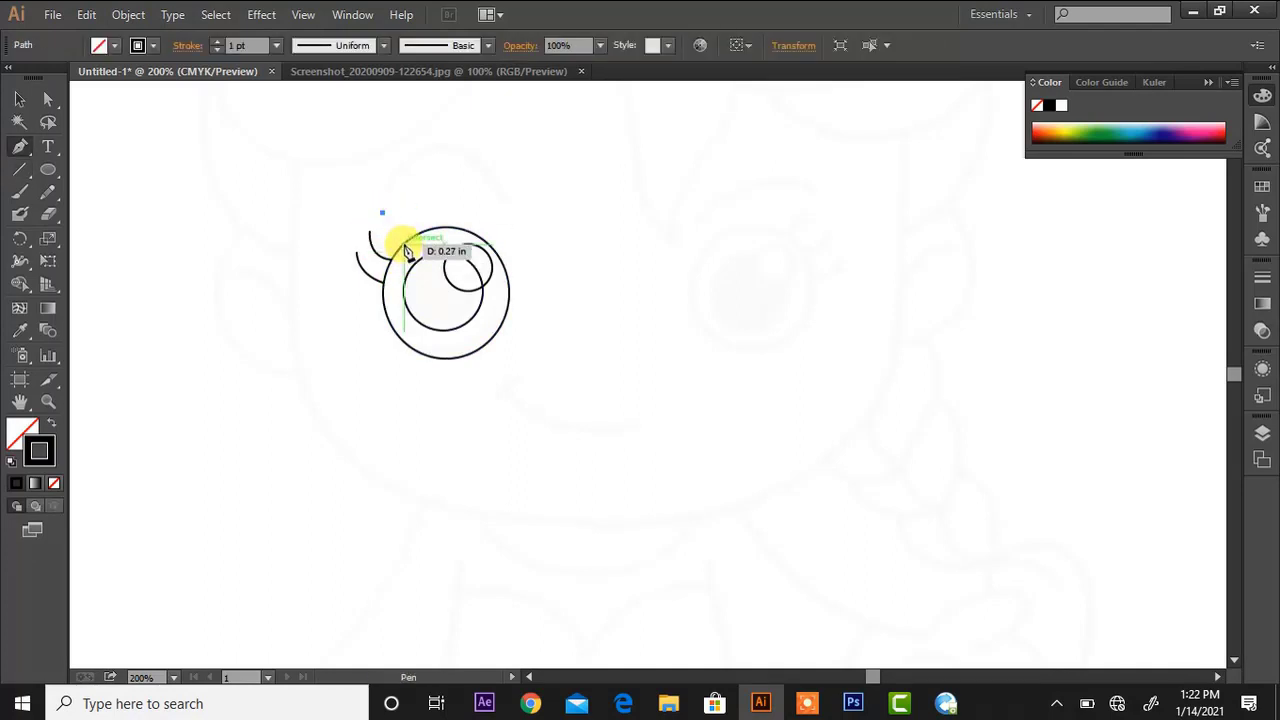
pyautogui.moveTo(404, 244); pyautogui.dragTo(427, 255)
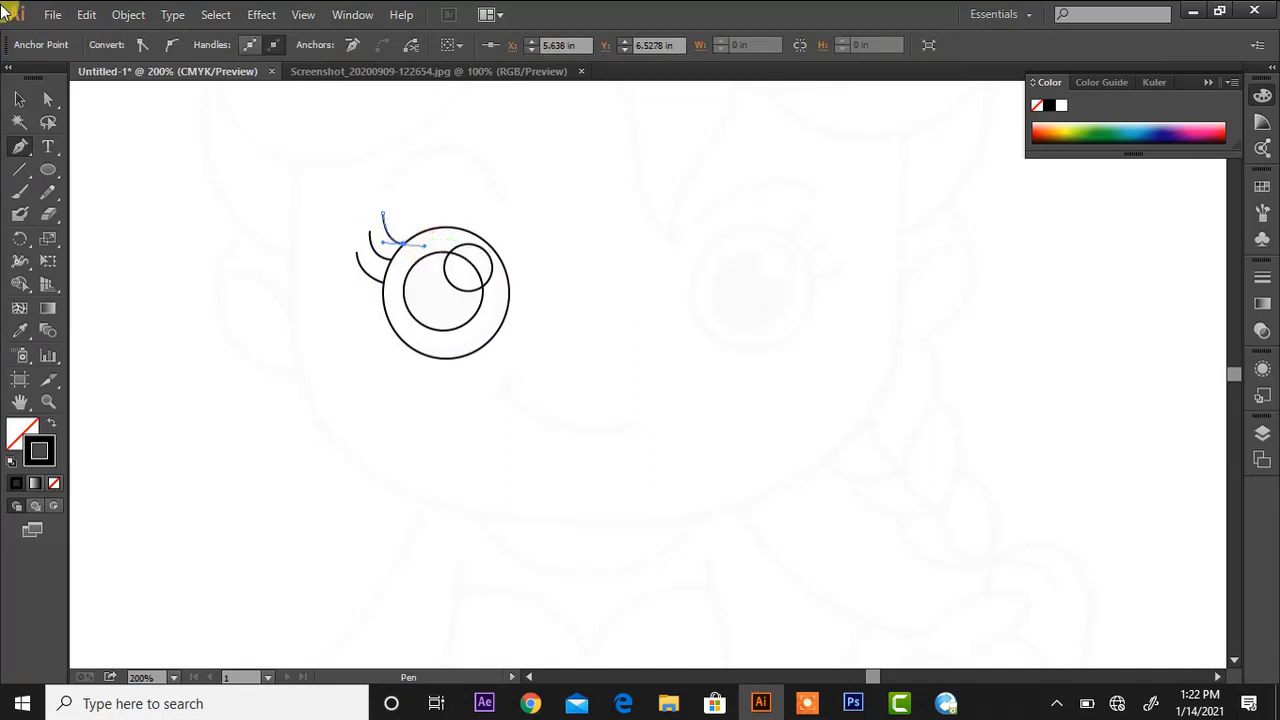
# Fill the pupil circle with black and the small highlight circle with white
pyautogui.click(18, 98)
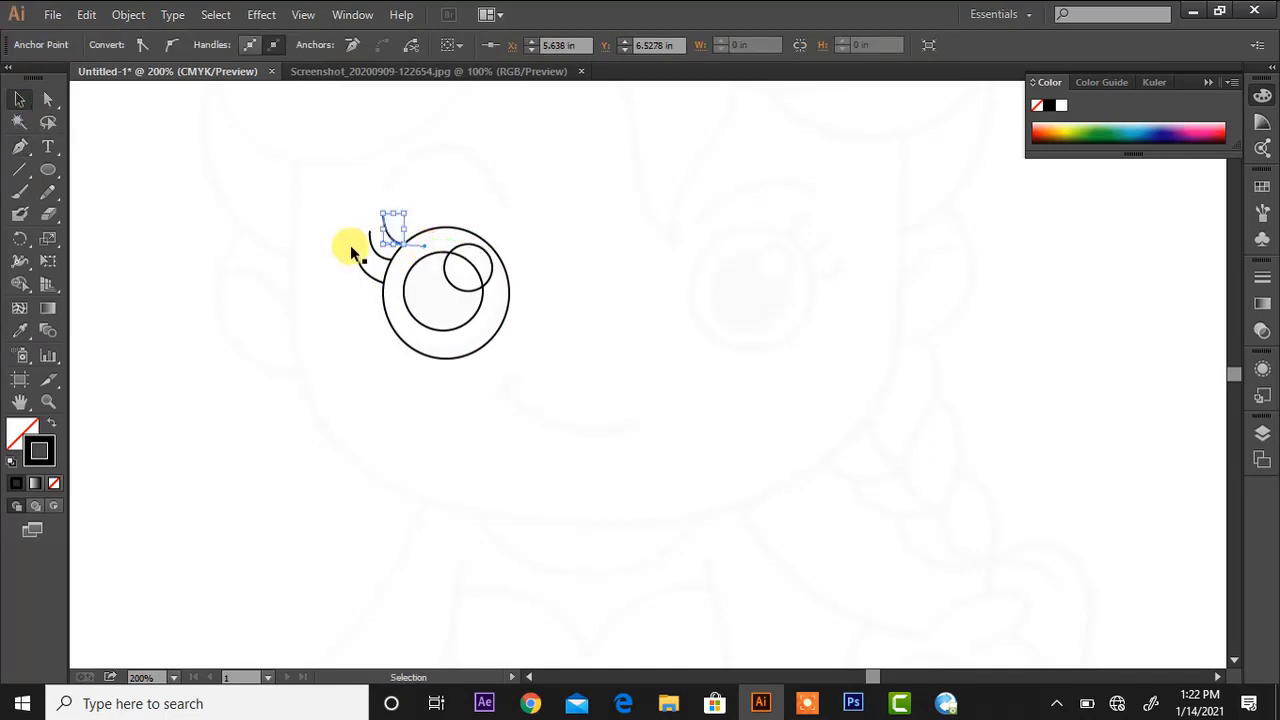
pyautogui.click(439, 328)
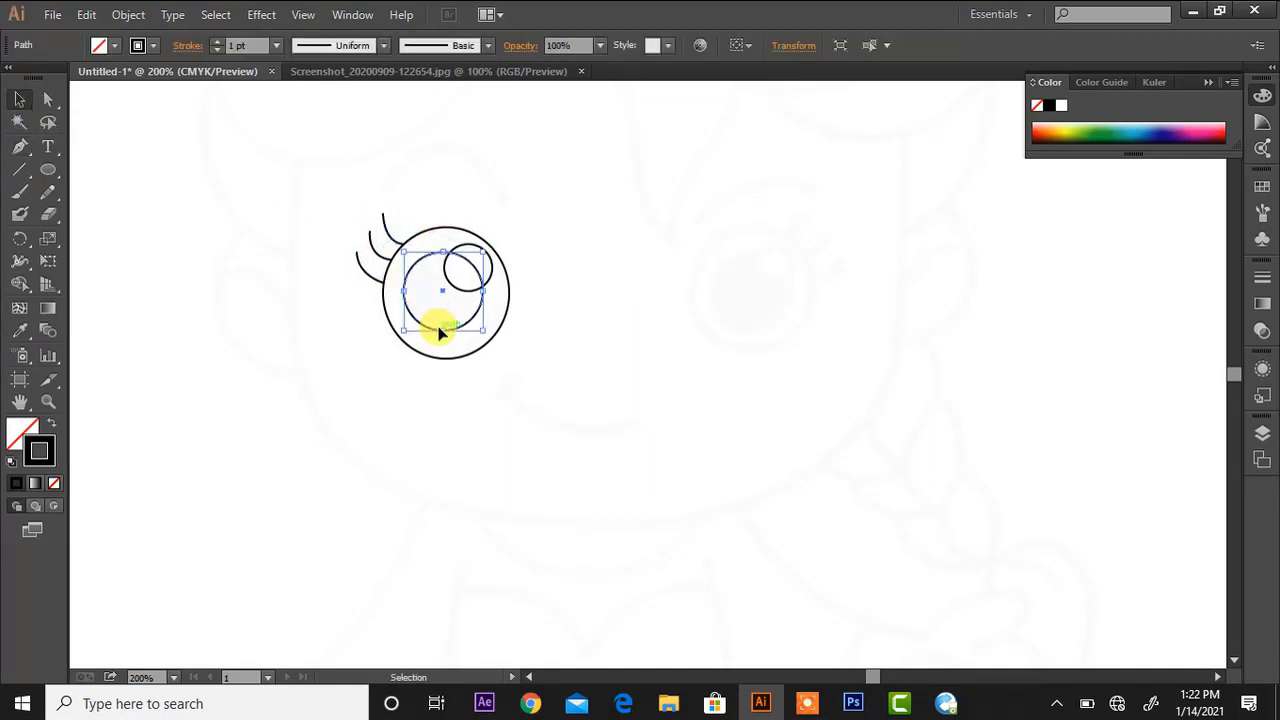
pyautogui.click(52, 423)
pyautogui.click(493, 271)
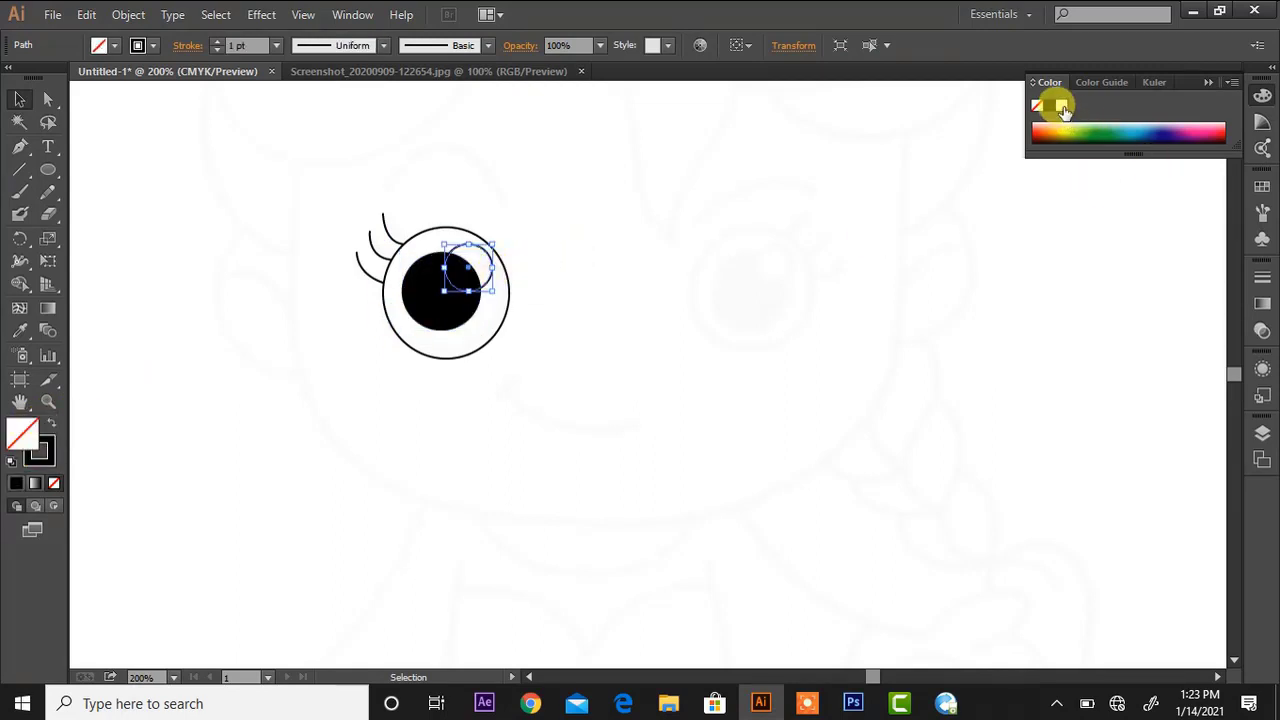
pyautogui.click(1063, 107)
# Group the eye outline, pupil, highlight and three eyelashes into one object
pyautogui.keyDown('shift'); pyautogui.click(466, 228); pyautogui.keyUp('shift')
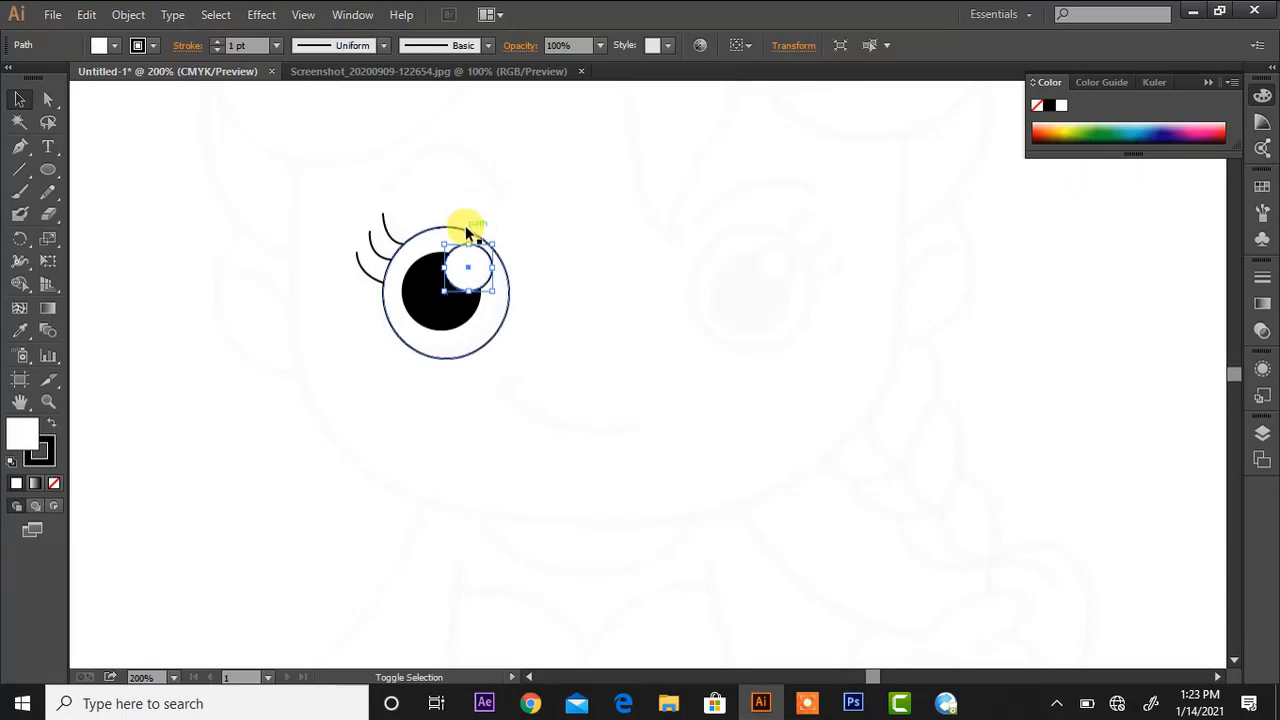
pyautogui.keyDown('shift'); pyautogui.click(443, 300); pyautogui.keyUp('shift')
pyautogui.keyDown('shift'); pyautogui.click(372, 251); pyautogui.keyUp('shift')
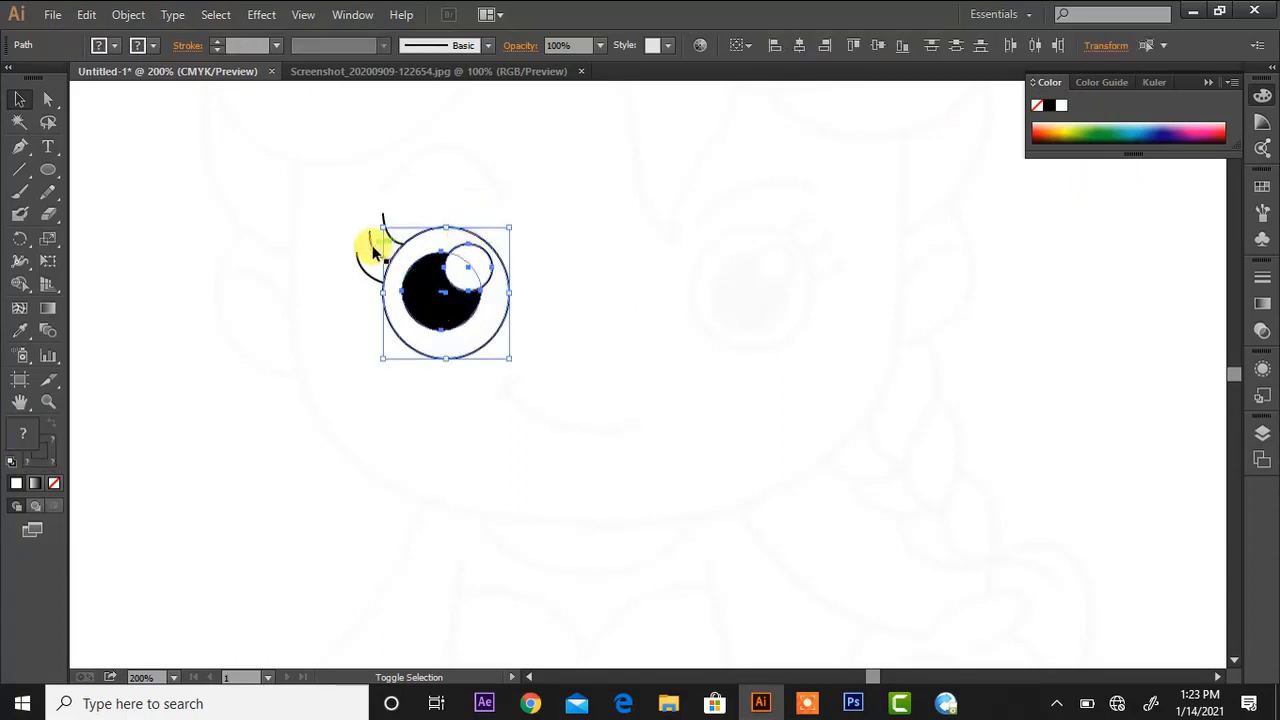
pyautogui.keyDown('shift'); pyautogui.click(383, 229); pyautogui.keyUp('shift')
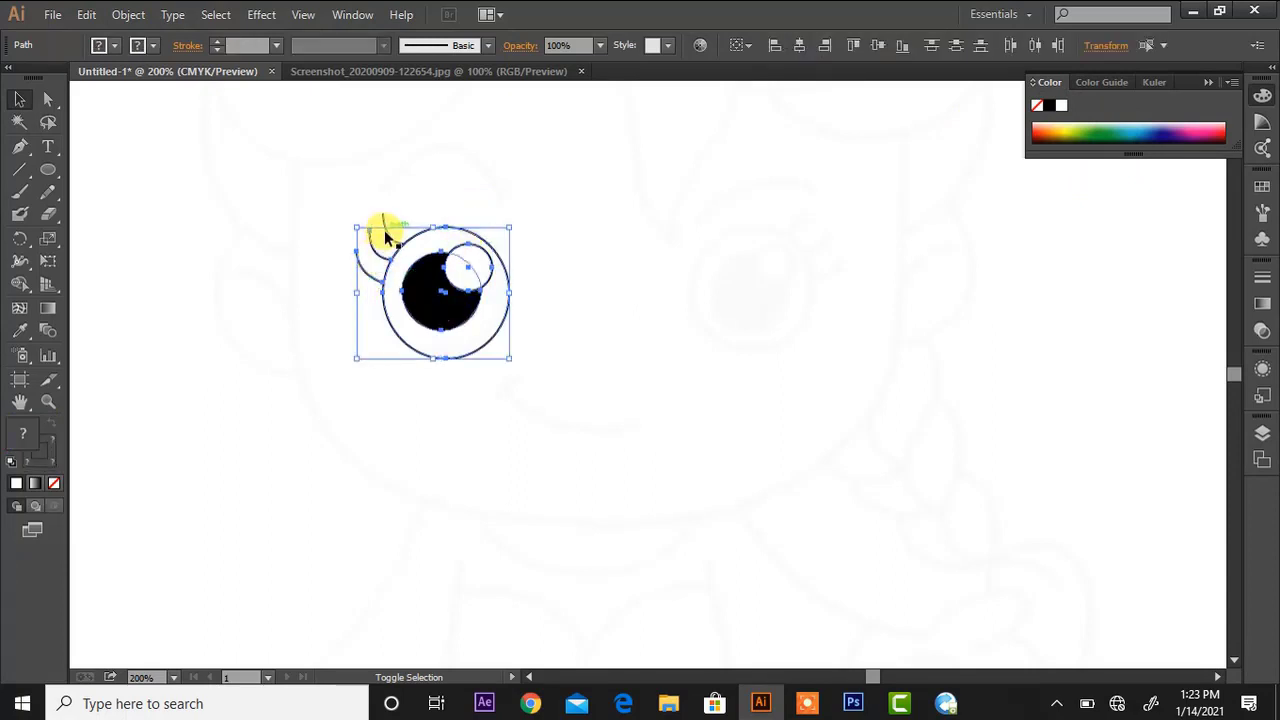
pyautogui.rightClick(384, 230)
pyautogui.click(426, 317)
# Duplicate the grouped eye and reflect the copy across the vertical axis so its eyelashes face the opposite way
pyautogui.hotkey('ctrl', 'c')
pyautogui.hotkey('ctrl', 'v')
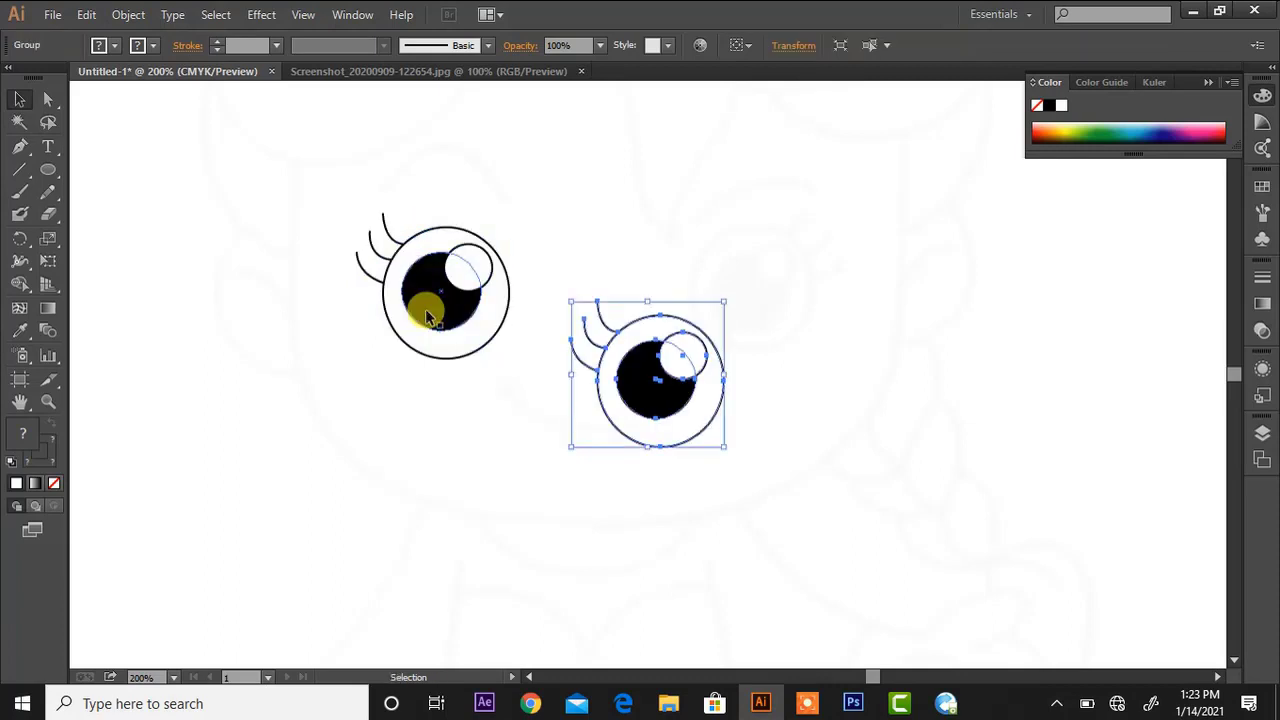
pyautogui.rightClick(671, 418)
pyautogui.moveTo(771, 549)
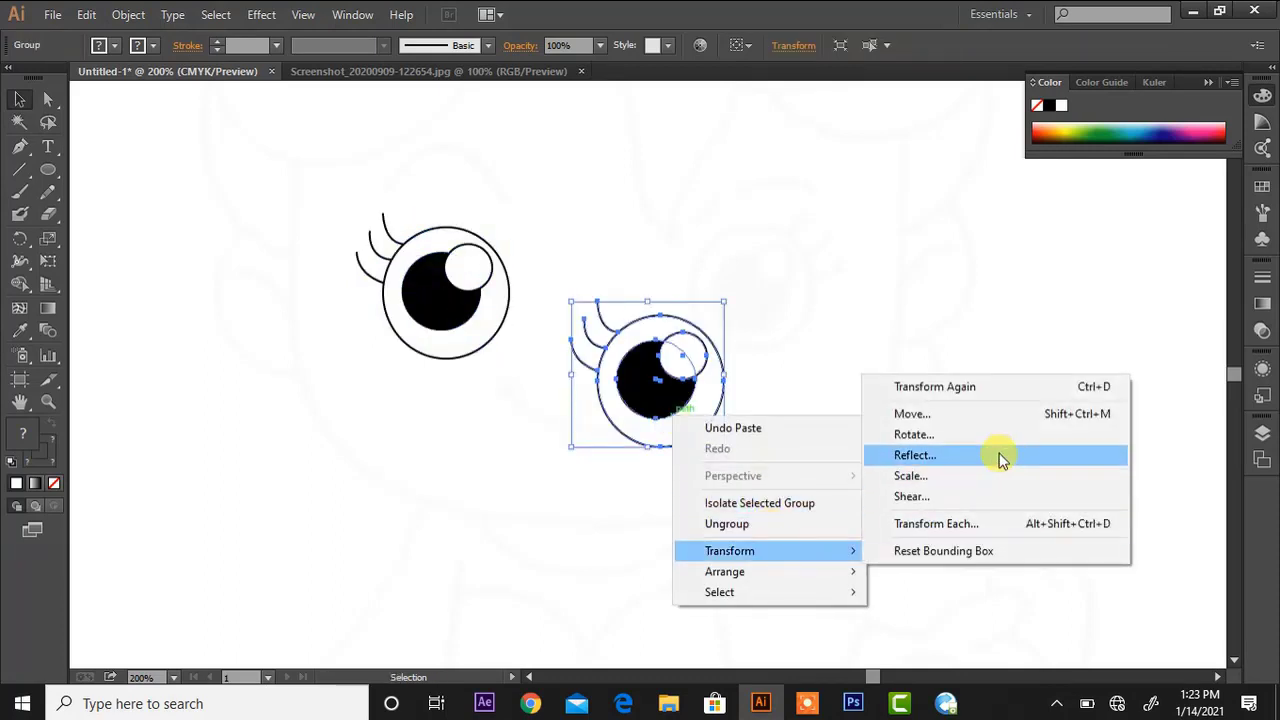
pyautogui.click(1000, 456)
pyautogui.click(620, 464)
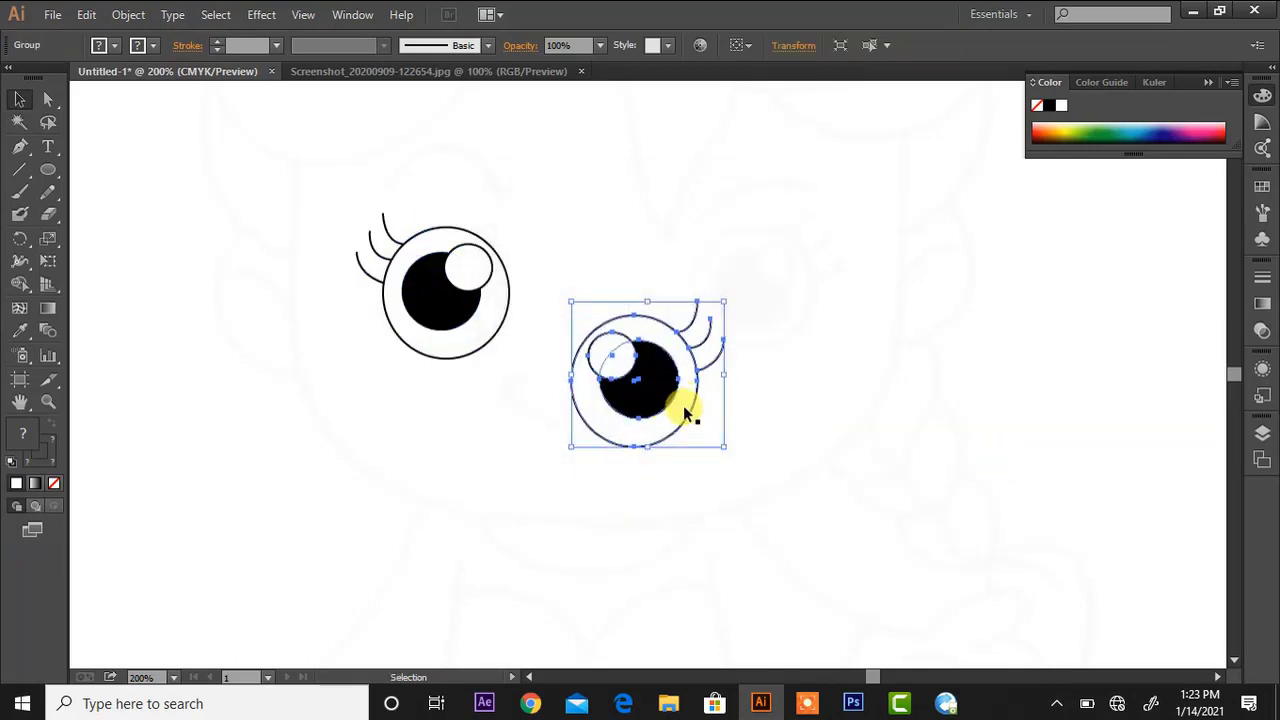
# Place the mirrored eye over the sketch's other eye, level with the first one, and ungroup it
pyautogui.click(782, 308)
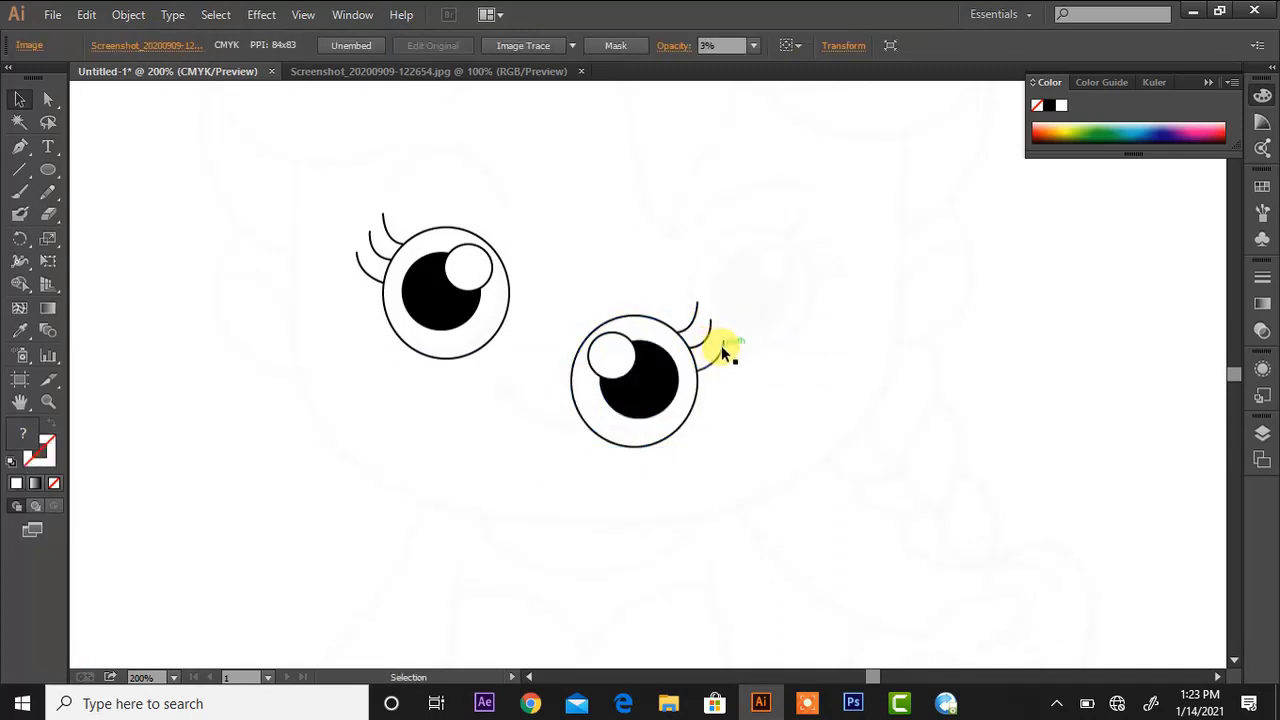
pyautogui.click(721, 346)
pyautogui.moveTo(721, 346); pyautogui.dragTo(843, 262)
pyautogui.rightClick(817, 310)
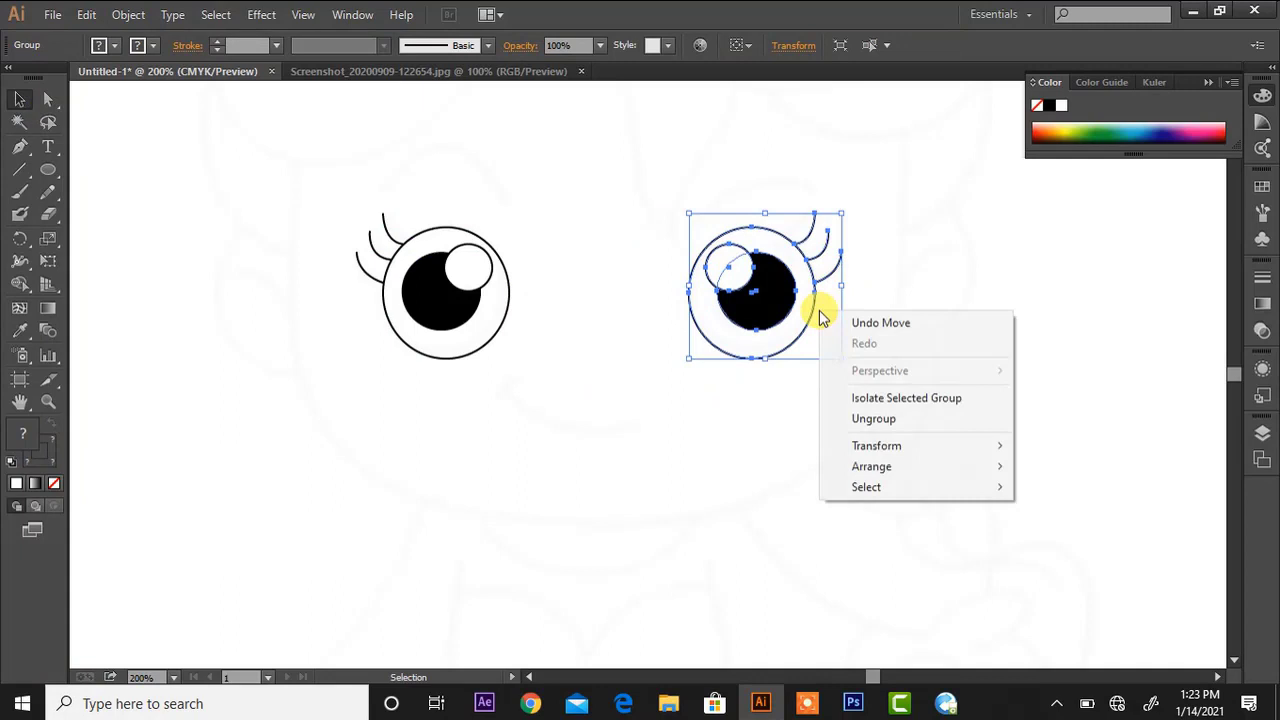
pyautogui.click(872, 420)
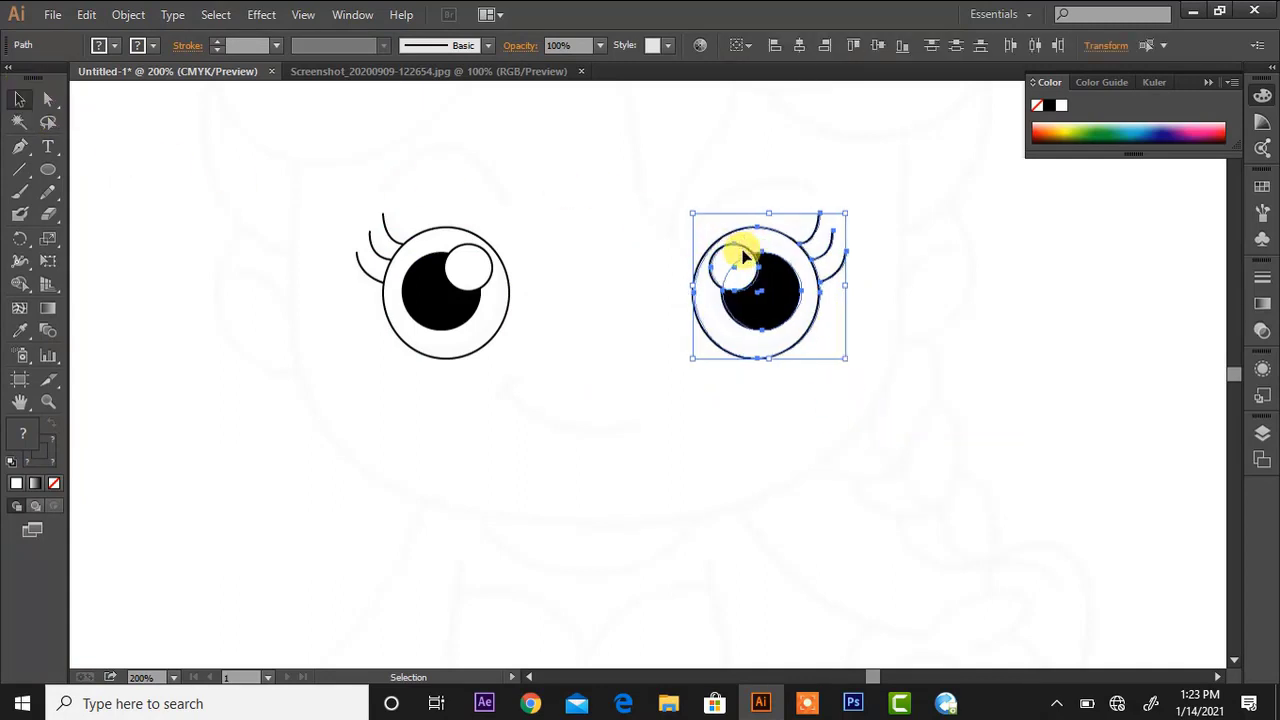
pyautogui.press('a')
pyautogui.press('v')
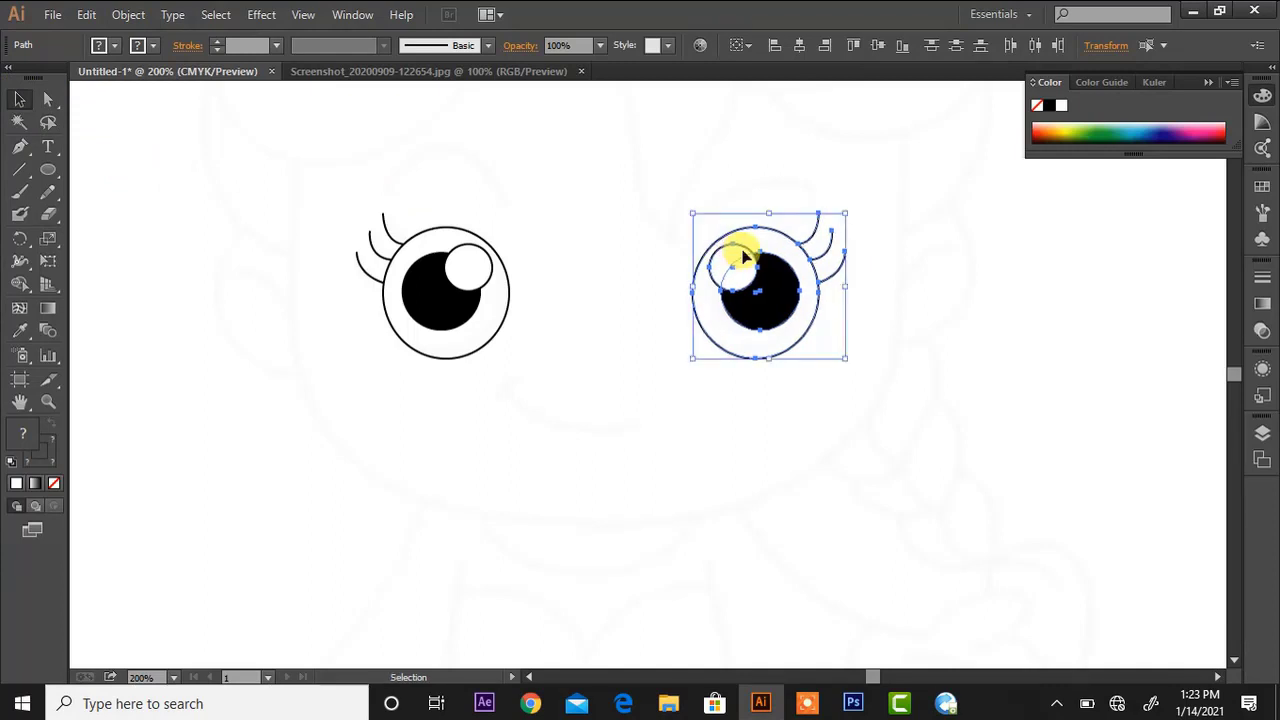
pyautogui.click(496, 254)
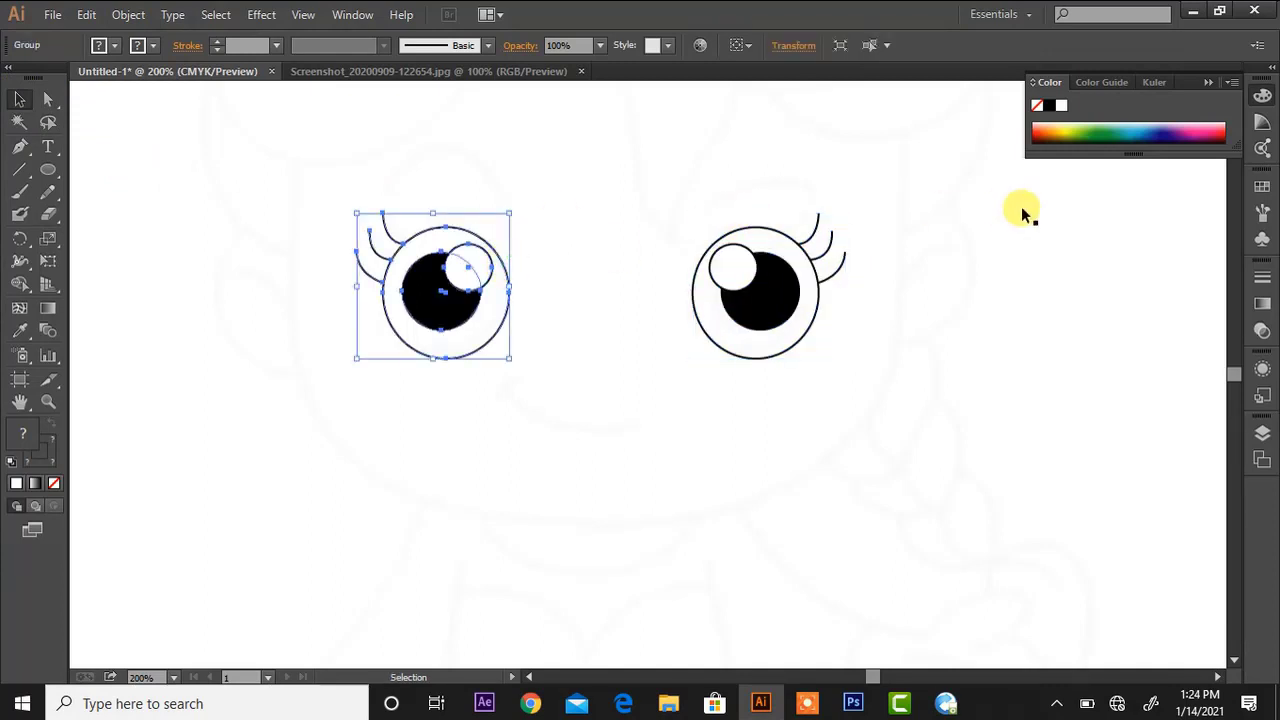
# Shift the mirrored eye's white highlight to the upper right of its pupil, matching the first eye
pyautogui.click(745, 254)
pyautogui.press('Right')
pyautogui.press('Right')
pyautogui.press('Right')
pyautogui.press('Right')
pyautogui.press('Right')
pyautogui.press('Right')
pyautogui.press('Right')
pyautogui.press('Right')
pyautogui.press('Right')
pyautogui.press('Right')
pyautogui.press('Right')
pyautogui.press('Right')
pyautogui.press('Right')
pyautogui.press('Right')
pyautogui.press('Right')
pyautogui.press('Right')
pyautogui.press('Right')
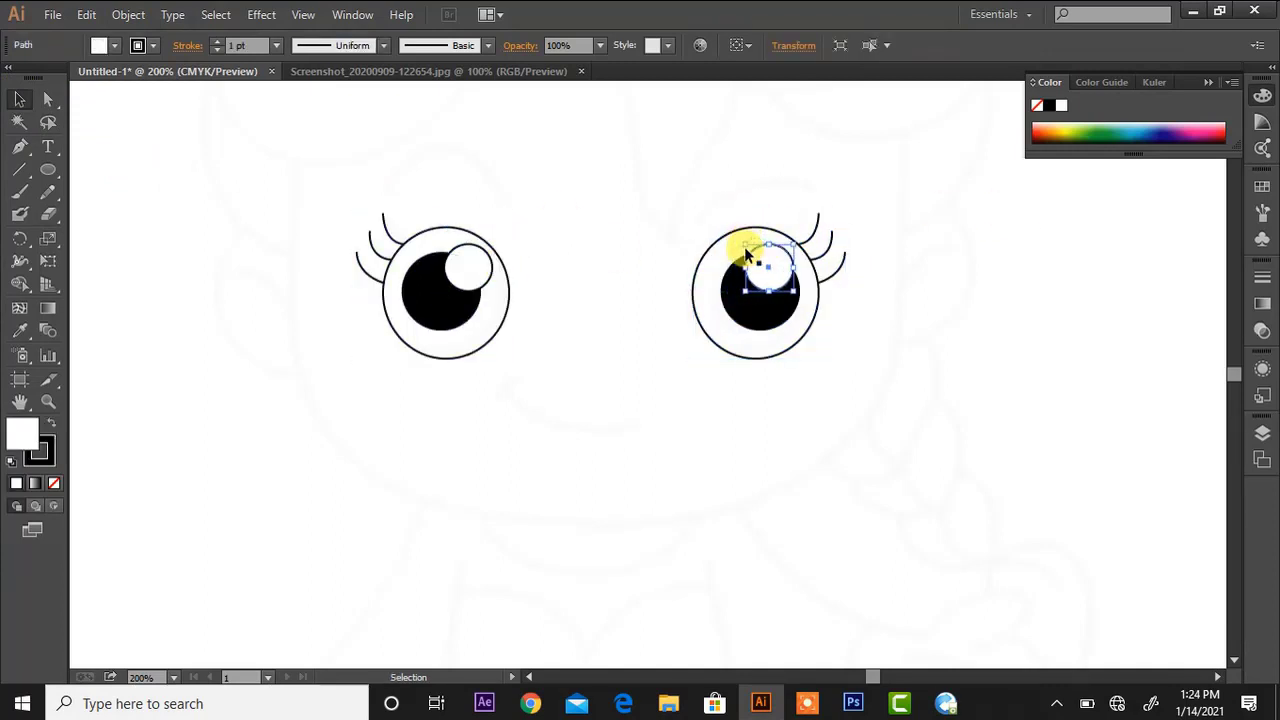
pyautogui.press('Right')
pyautogui.press('Right')
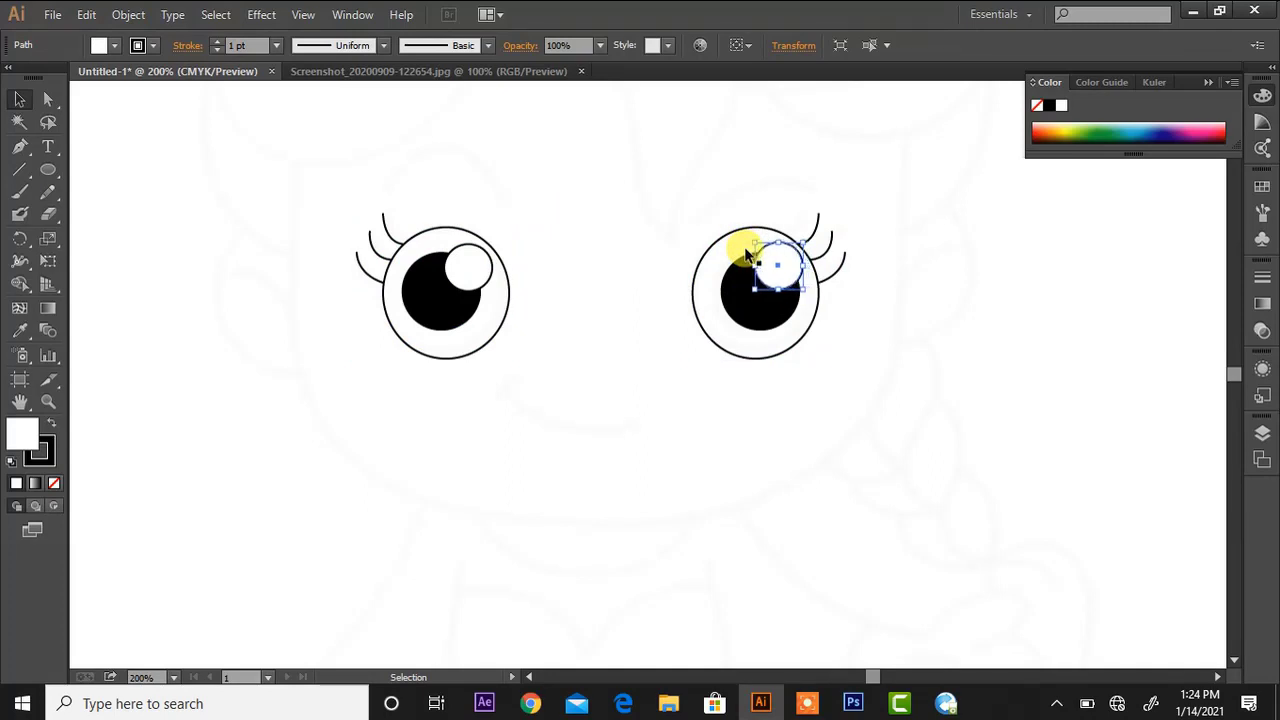
# Trace the left half of the face outline with the Pen tool, curving from the temple to the chin, with no fill
pyautogui.hotkey('ctrl', '-')
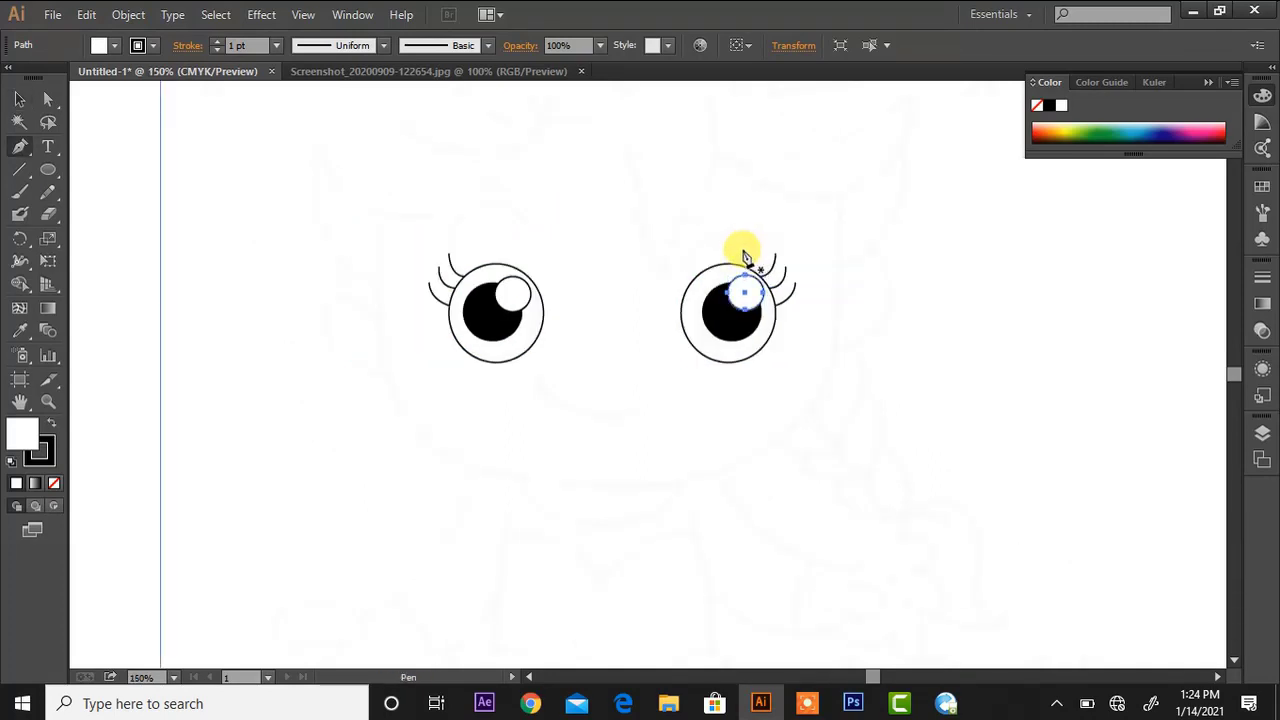
pyautogui.click(383, 216)
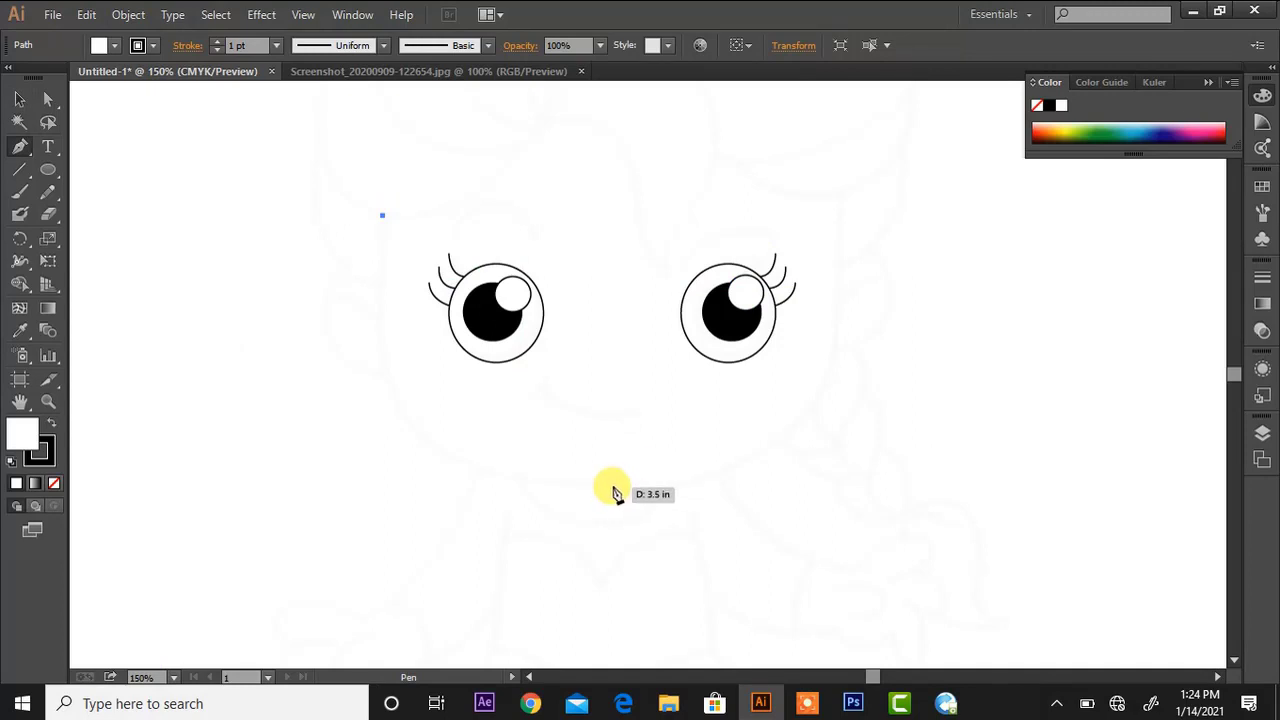
pyautogui.moveTo(611, 487); pyautogui.dragTo(912, 467)
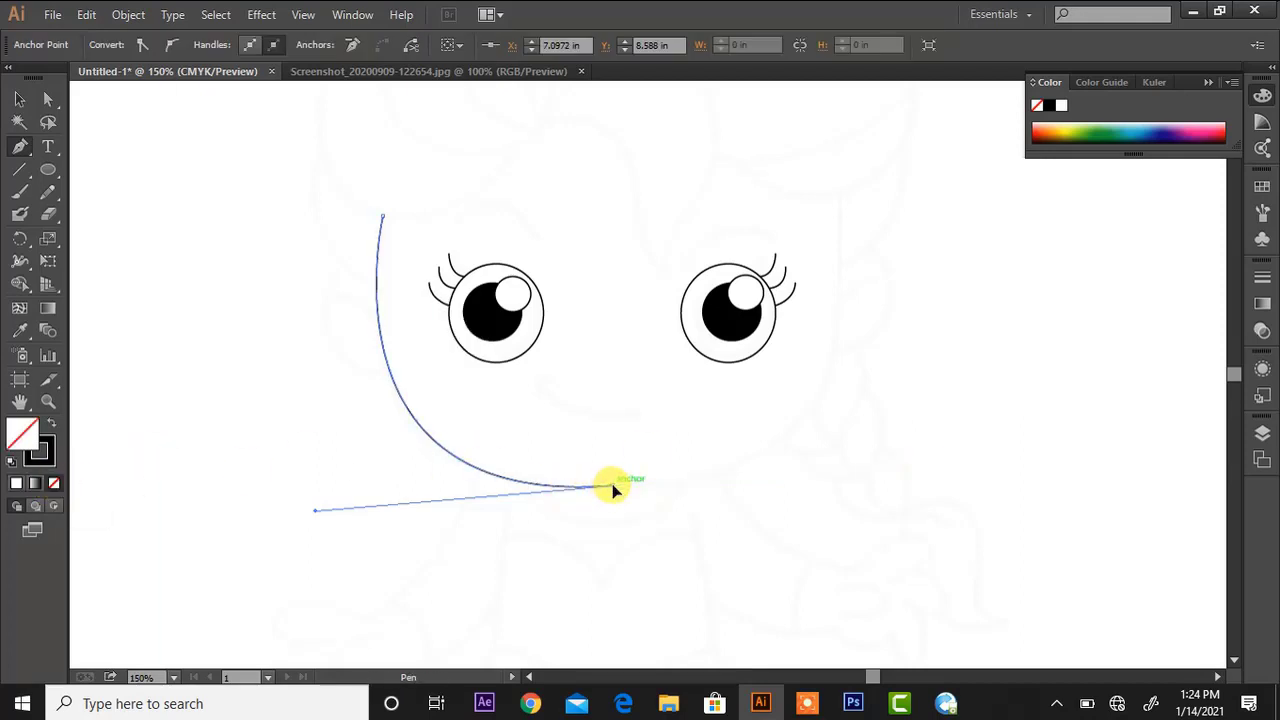
pyautogui.click(1262, 95)
pyautogui.scroll(1, 1237, 100)
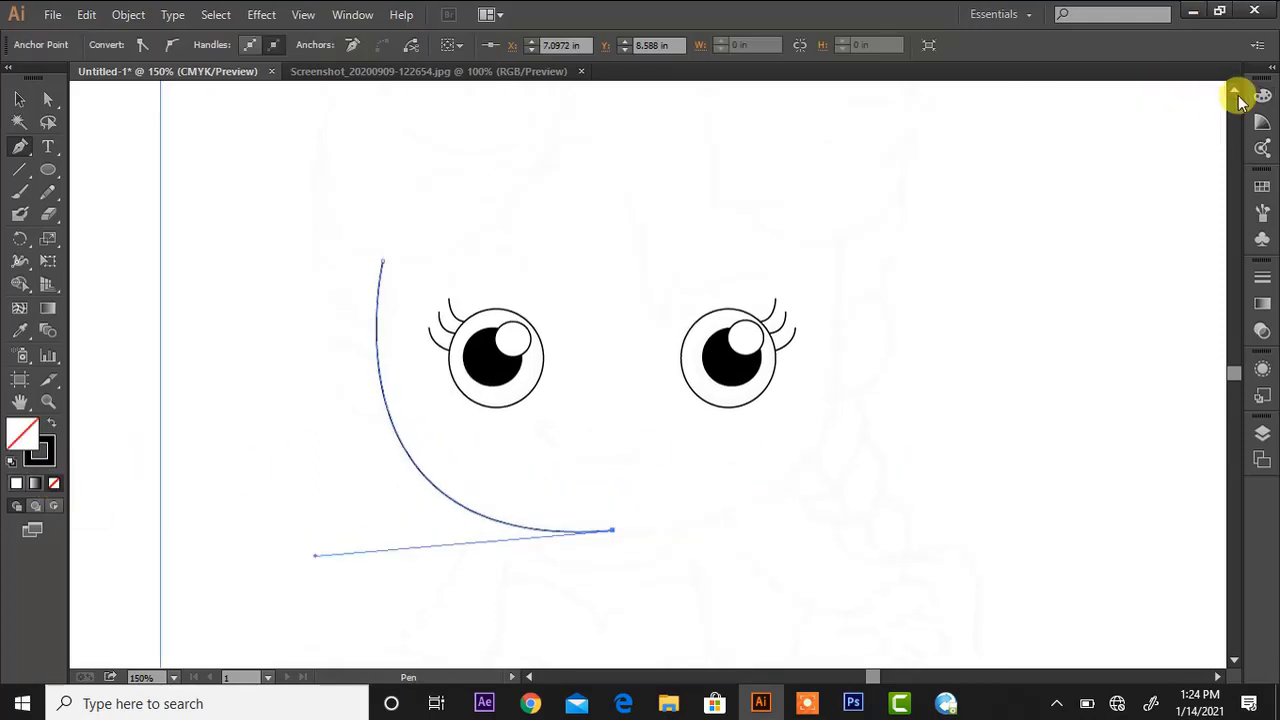
pyautogui.scroll(1, 1237, 100)
pyautogui.moveTo(843, 292); pyautogui.dragTo(820, 134)
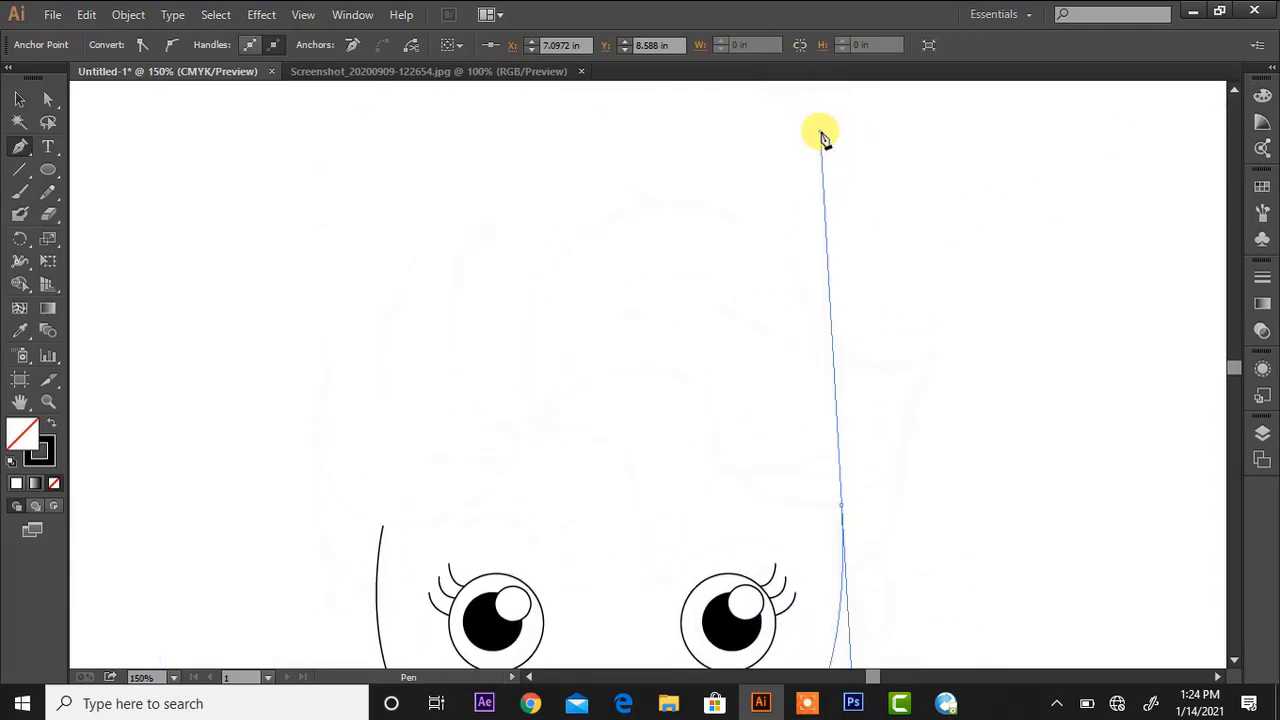
pyautogui.hotkey('ctrl', '-')
pyautogui.click(1234, 660)
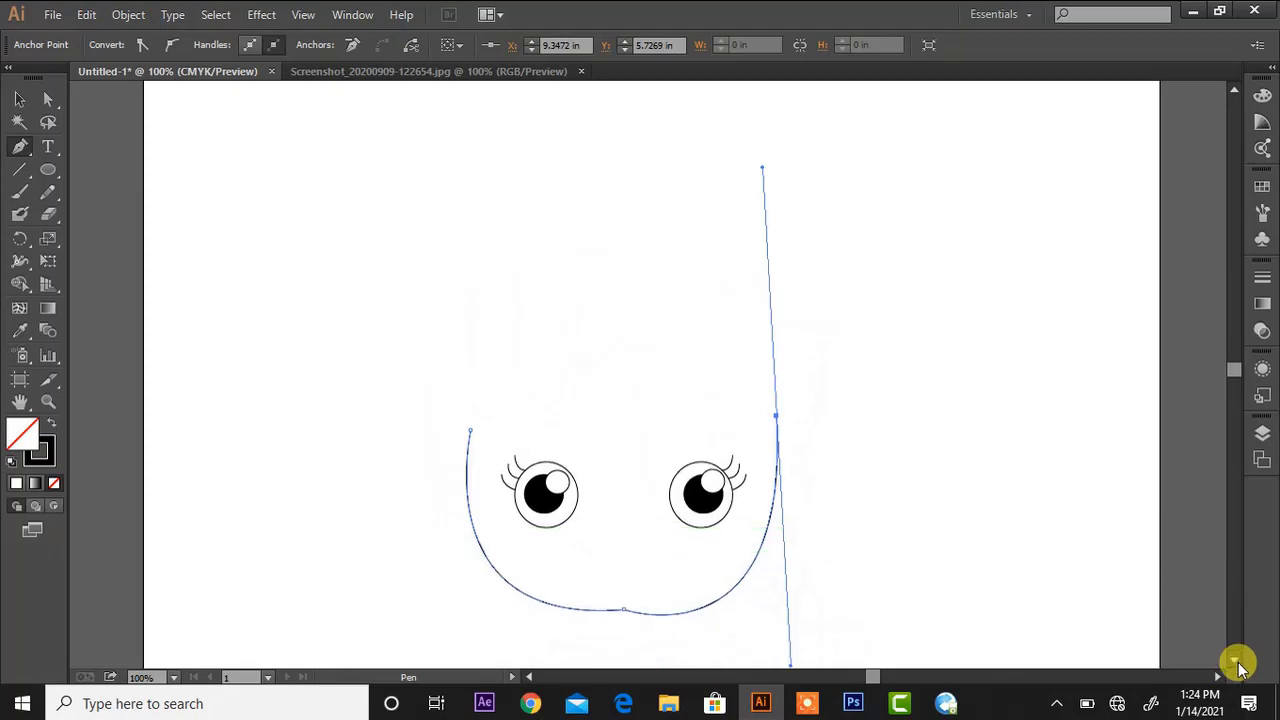
pyautogui.hotkey('ctrl', 'z')
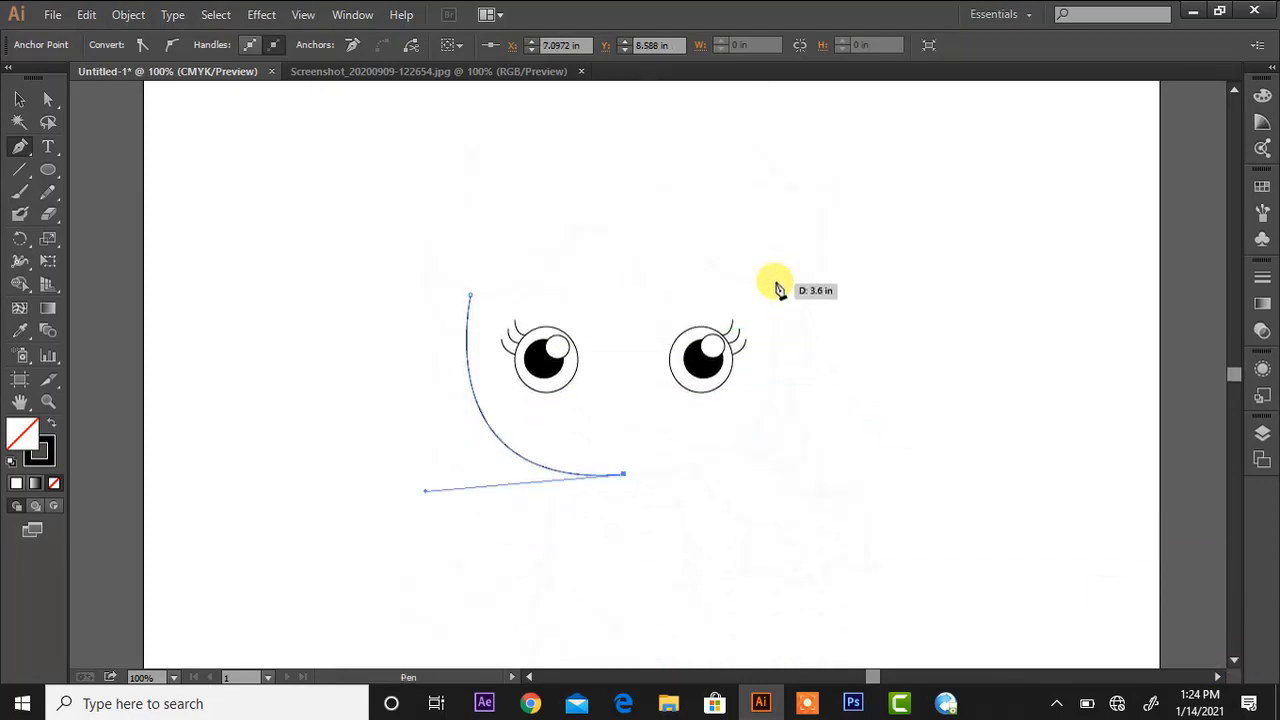
pyautogui.moveTo(777, 286); pyautogui.dragTo(777, 236)
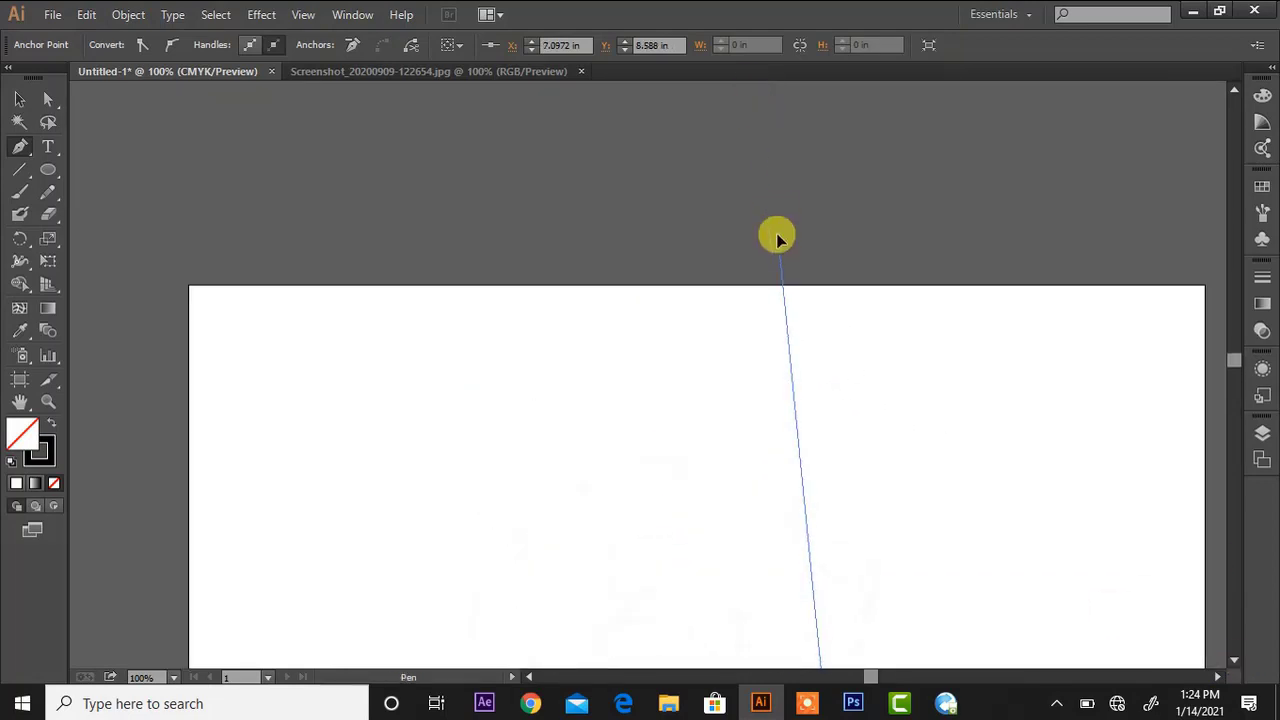
pyautogui.click(1234, 661)
pyautogui.scroll(-5, 1230, 662)
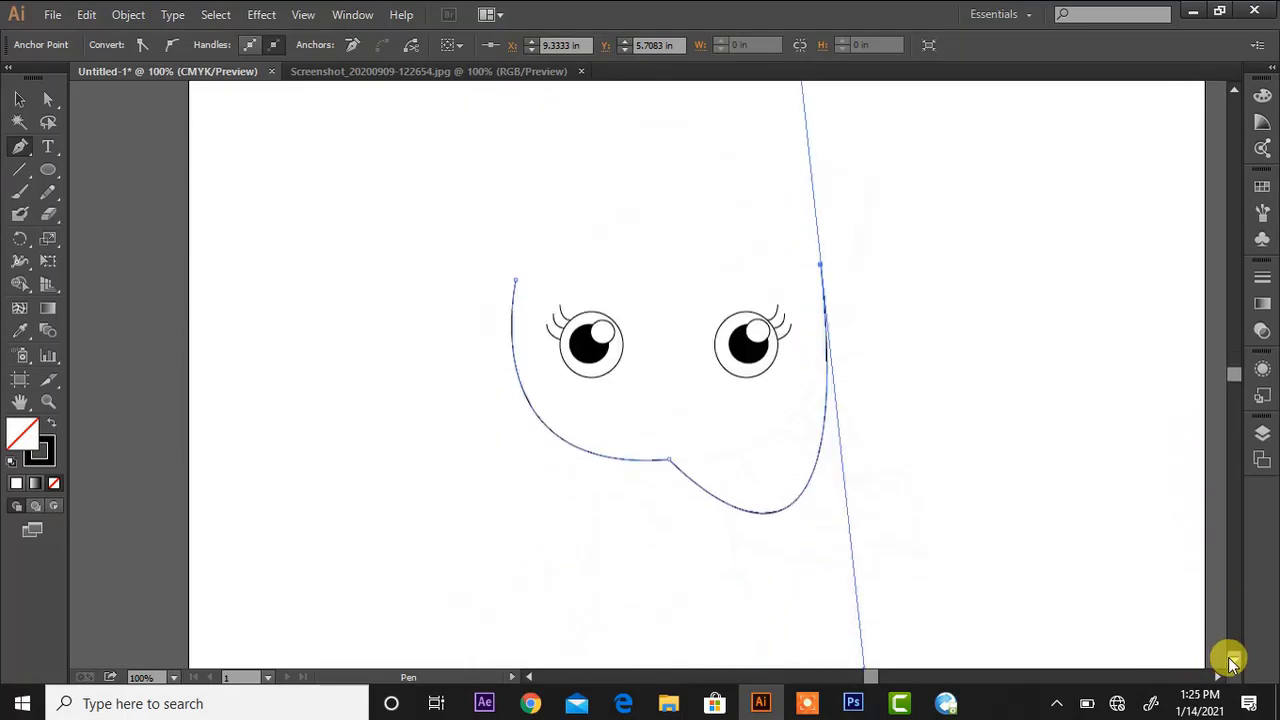
pyautogui.hotkey('ctrl', 'z')
# Trace the right half of the face outline from the chin to the temple, and level the chin anchor's left handle to smooth the curve
pyautogui.click(1235, 91)
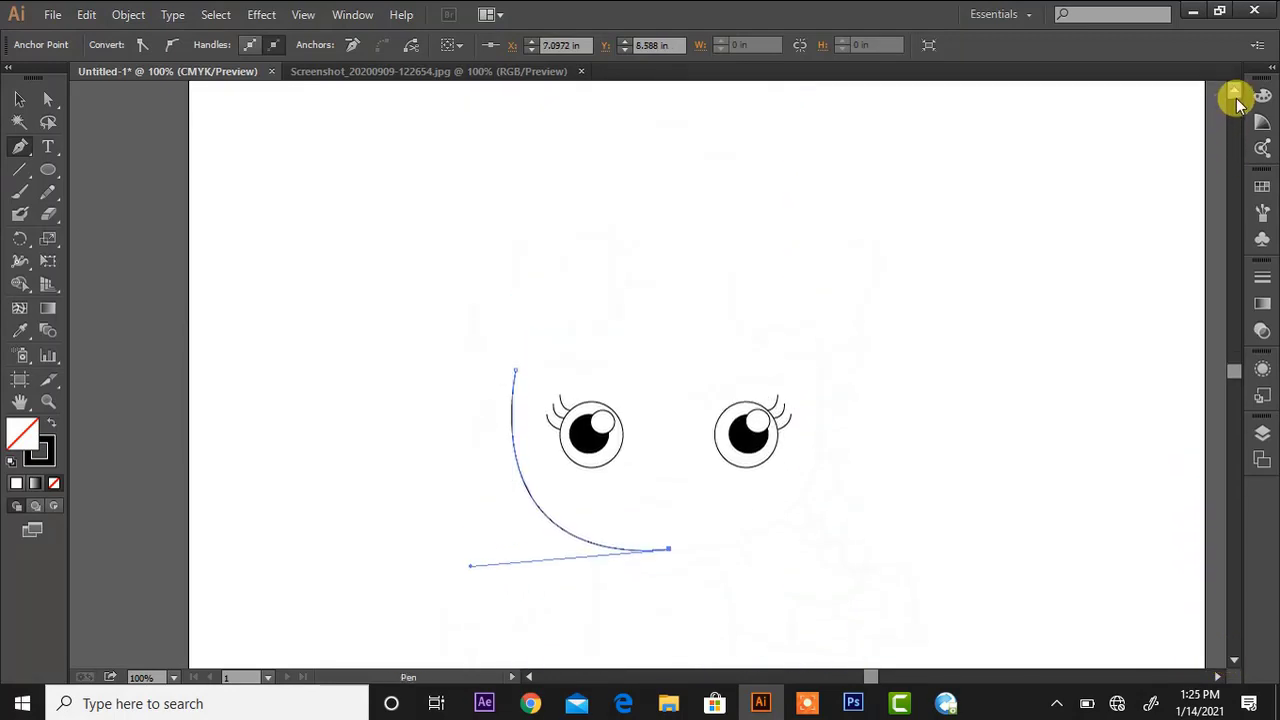
pyautogui.moveTo(822, 358); pyautogui.dragTo(794, 138)
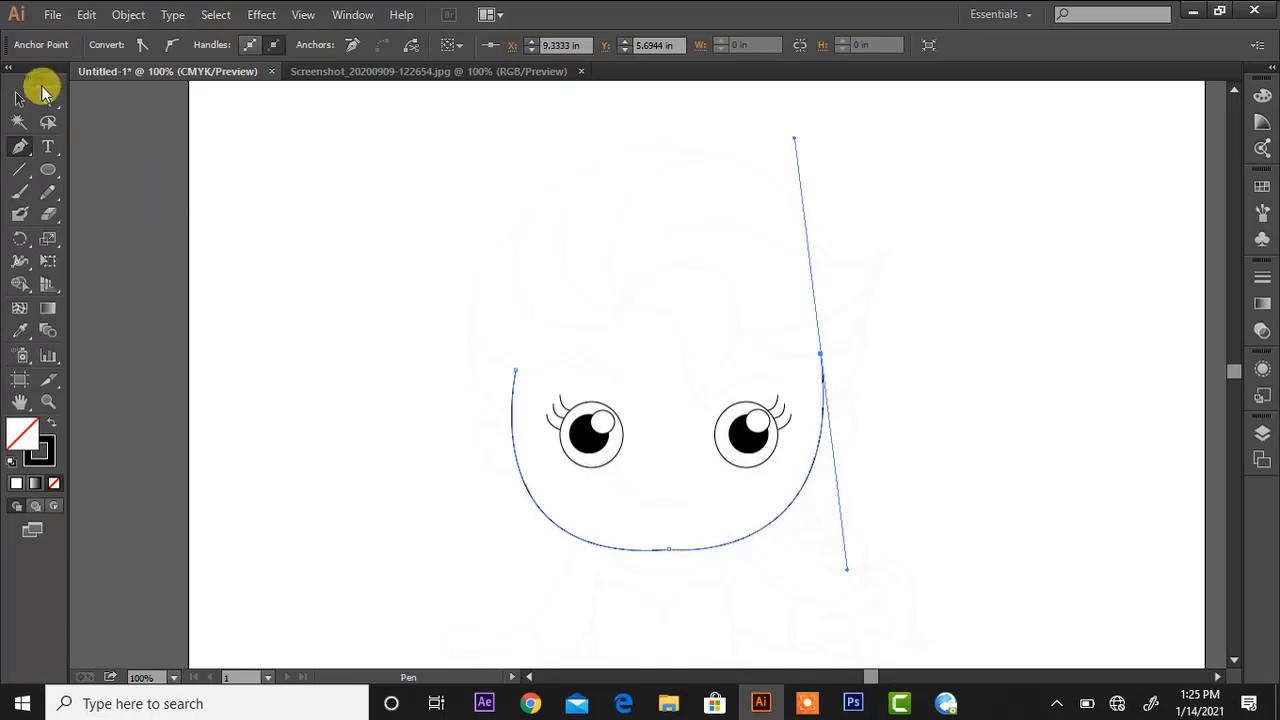
pyautogui.click(48, 99)
pyautogui.click(516, 376)
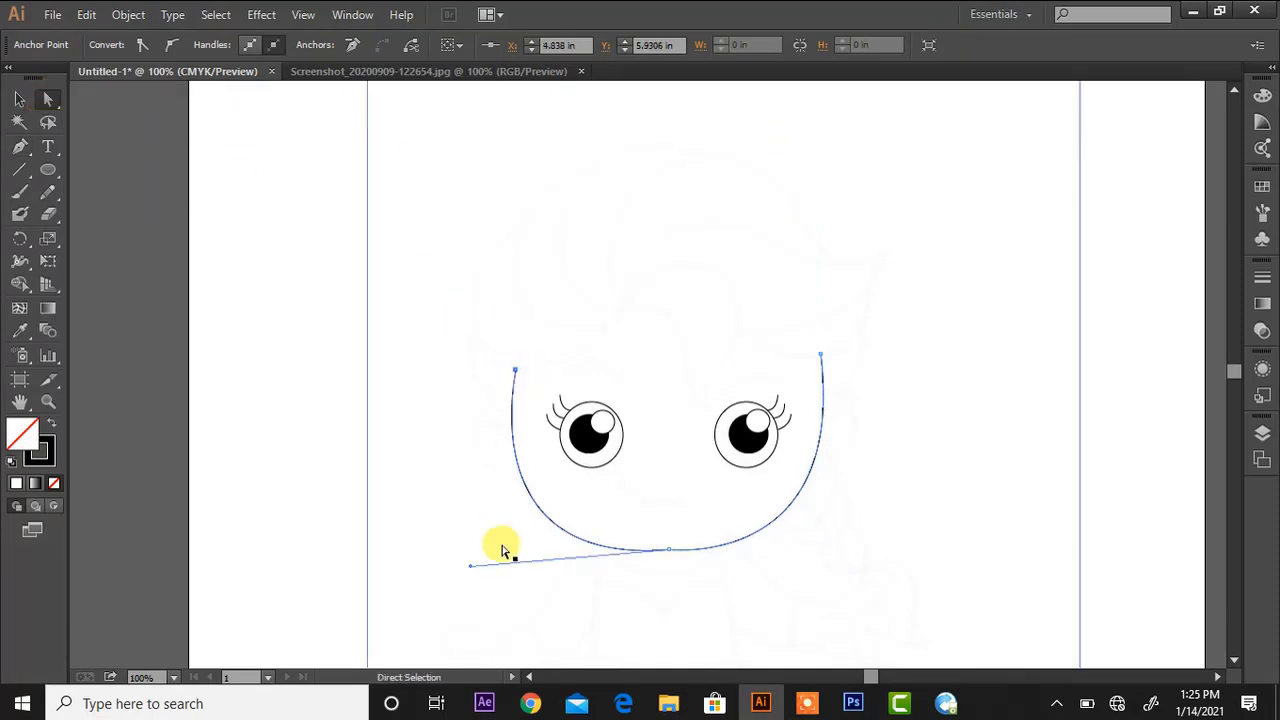
pyautogui.moveTo(469, 563); pyautogui.dragTo(475, 552)
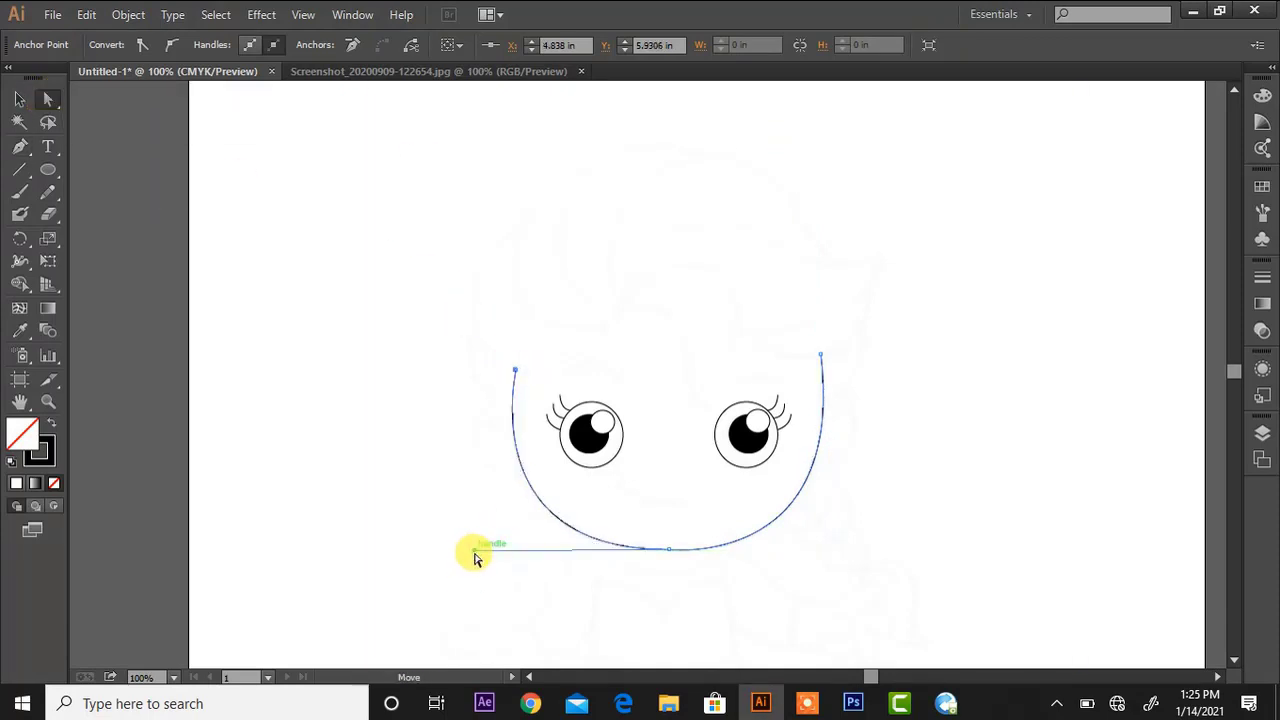
pyautogui.click(476, 555)
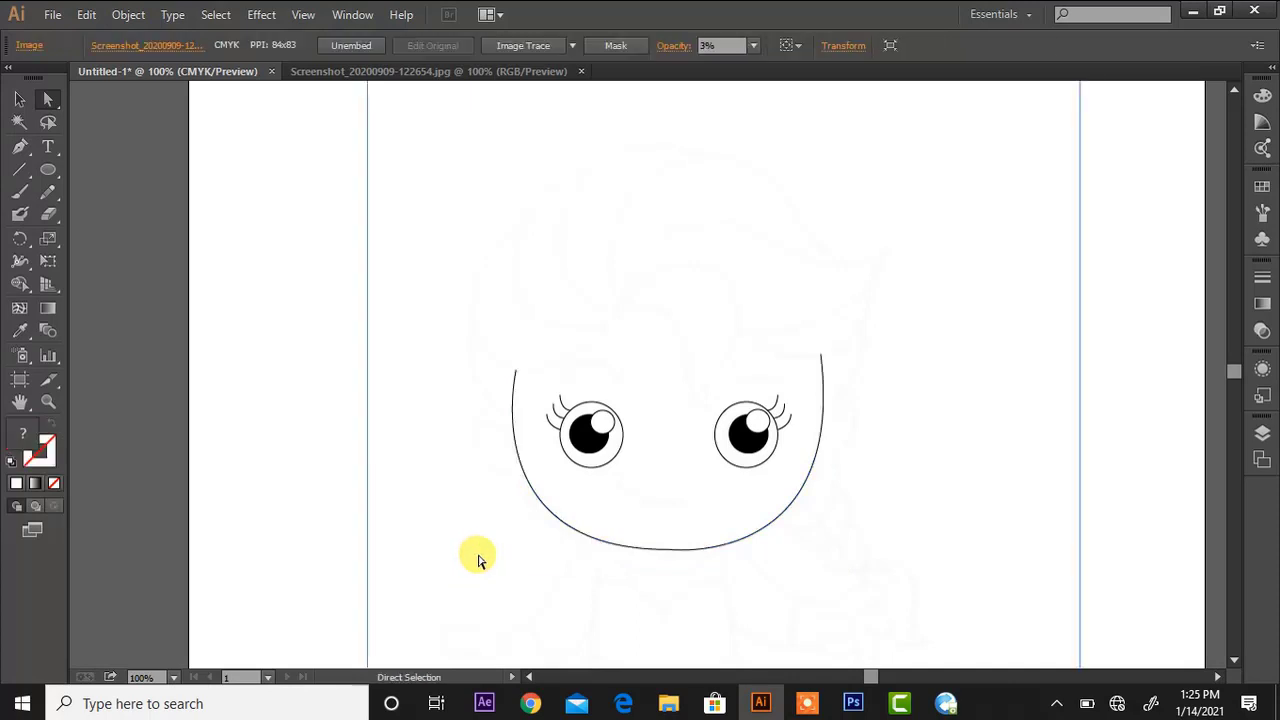
# Trace both arched eyebrows above the eyes and the curved smile with its short corner tick as open Pen tool paths
pyautogui.click(564, 522)
pyautogui.moveTo(475, 550); pyautogui.dragTo(465, 556)
pyautogui.hotkey('ctrl', '+')
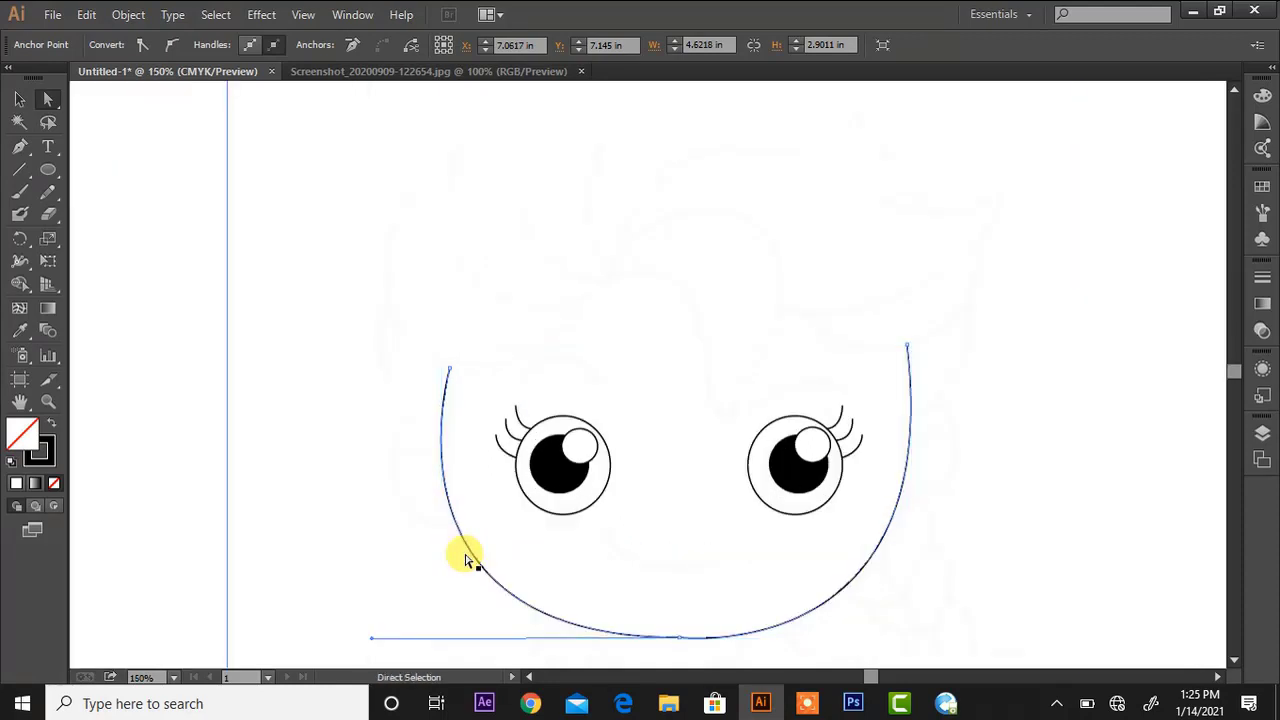
pyautogui.press('p')
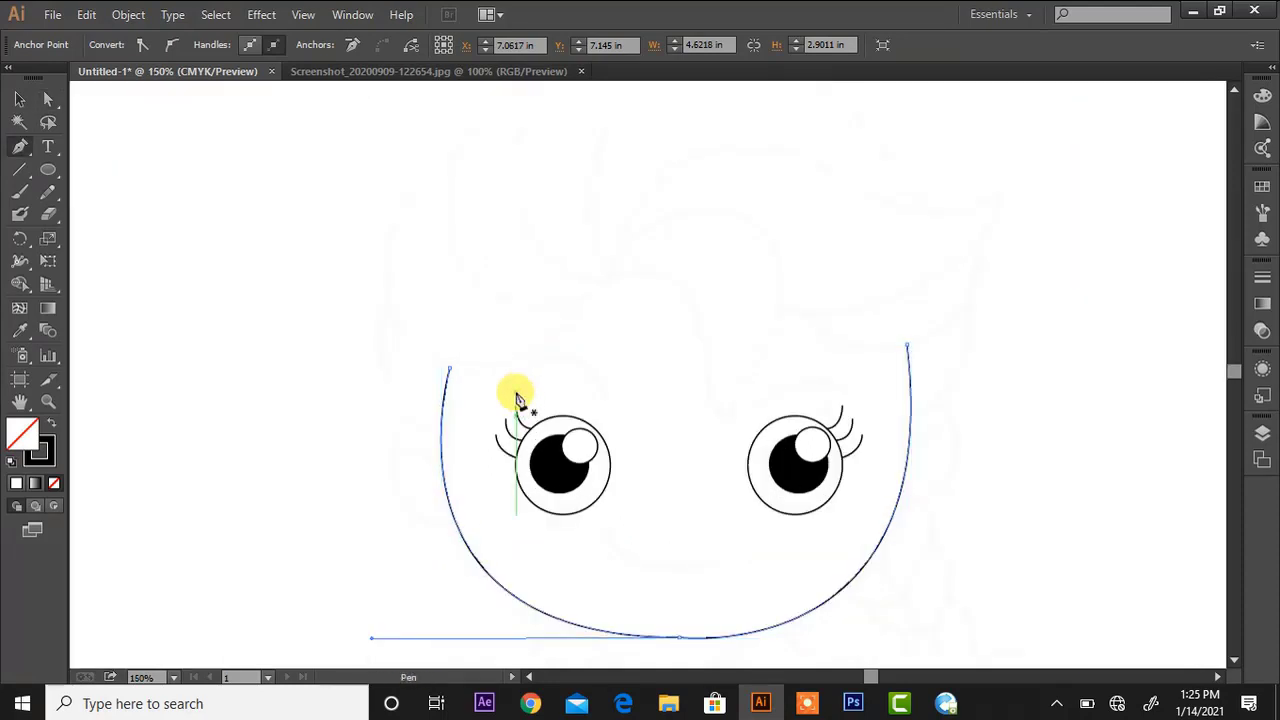
pyautogui.moveTo(515, 393); pyautogui.dragTo(603, 400)
pyautogui.moveTo(653, 463); pyautogui.dragTo(656, 477)
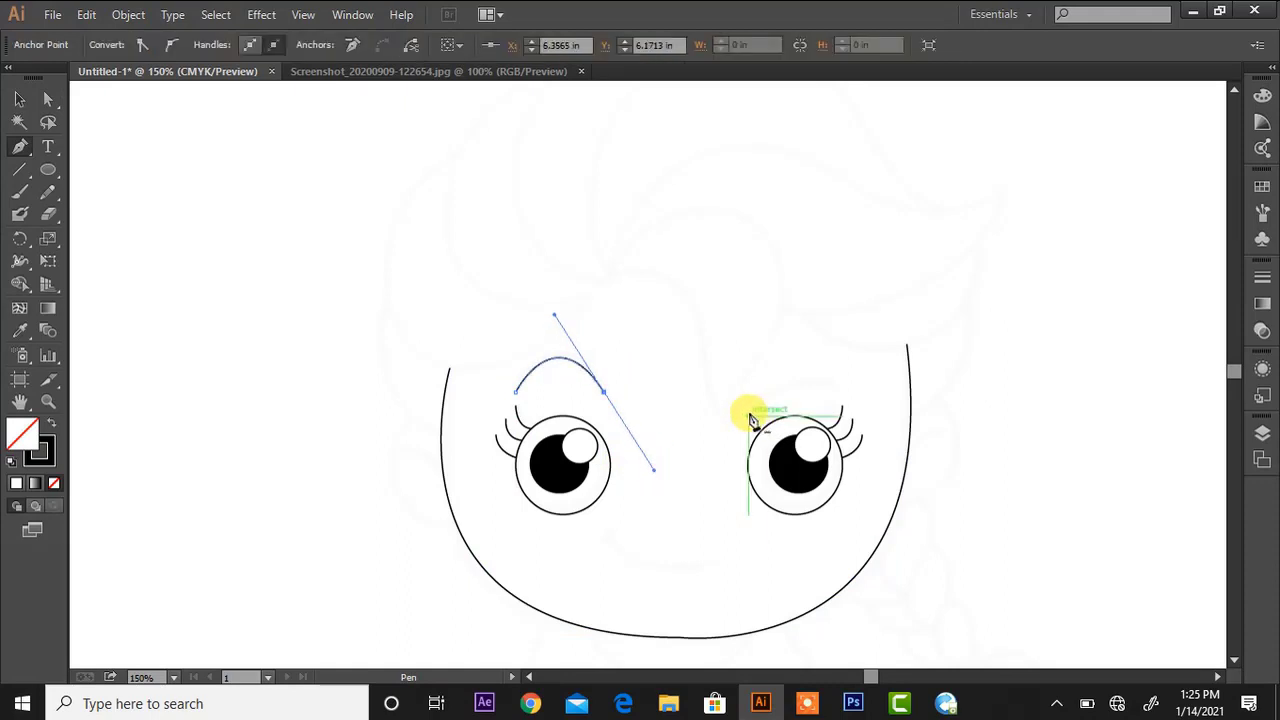
pyautogui.moveTo(749, 416); pyautogui.dragTo(905, 413)
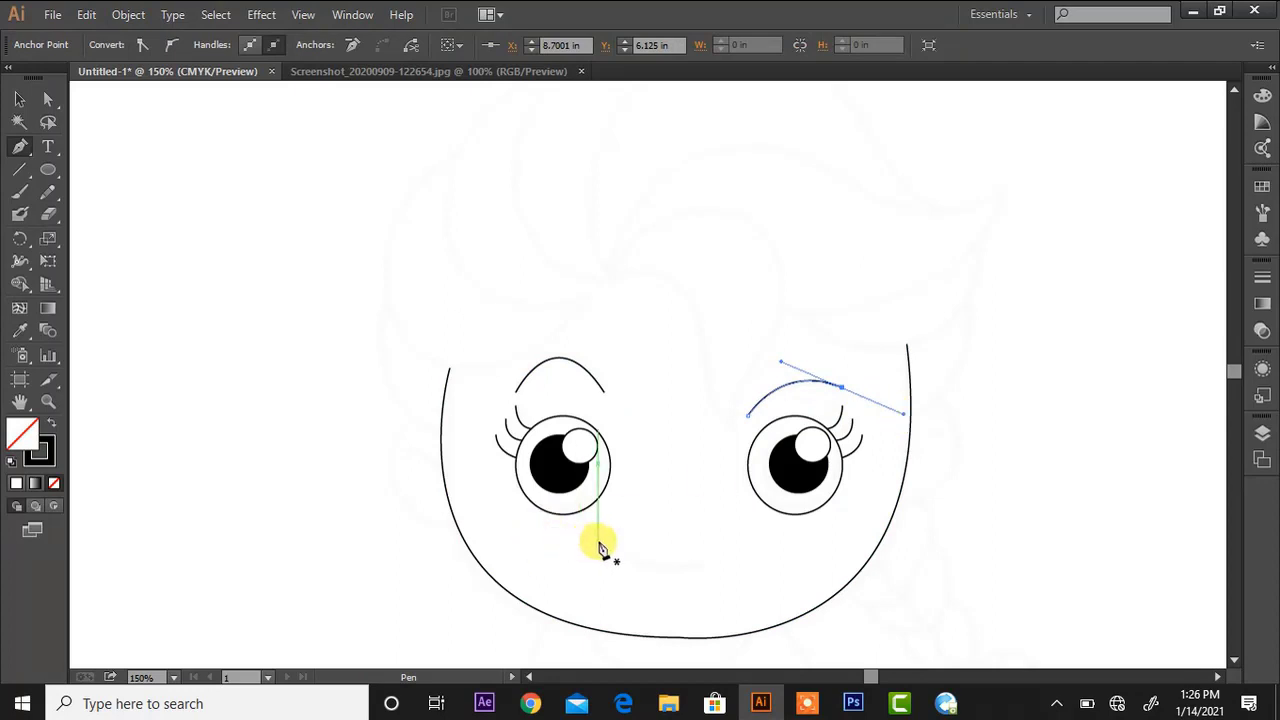
pyautogui.moveTo(598, 548); pyautogui.dragTo(580, 503)
pyautogui.click(704, 565)
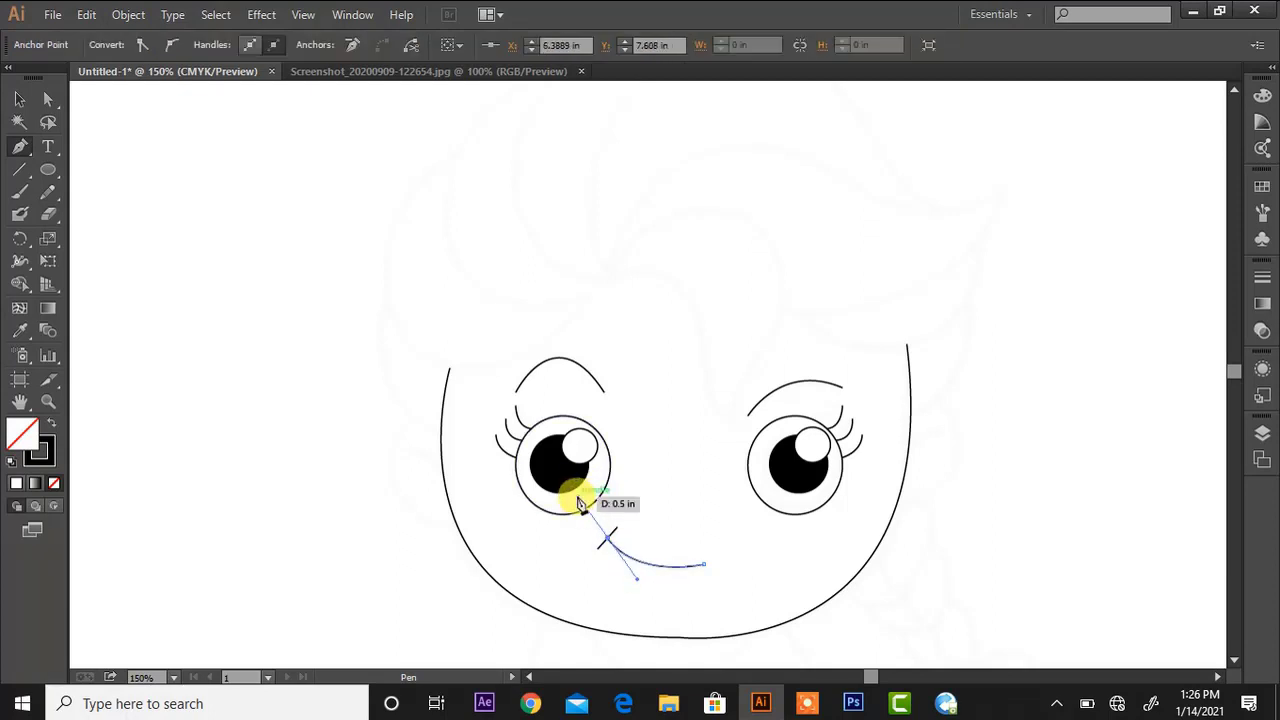
# Trace the short outer curve beside the face's left edge, from the face outline at eye level up and outward
pyautogui.press('p')
pyautogui.click(441, 434)
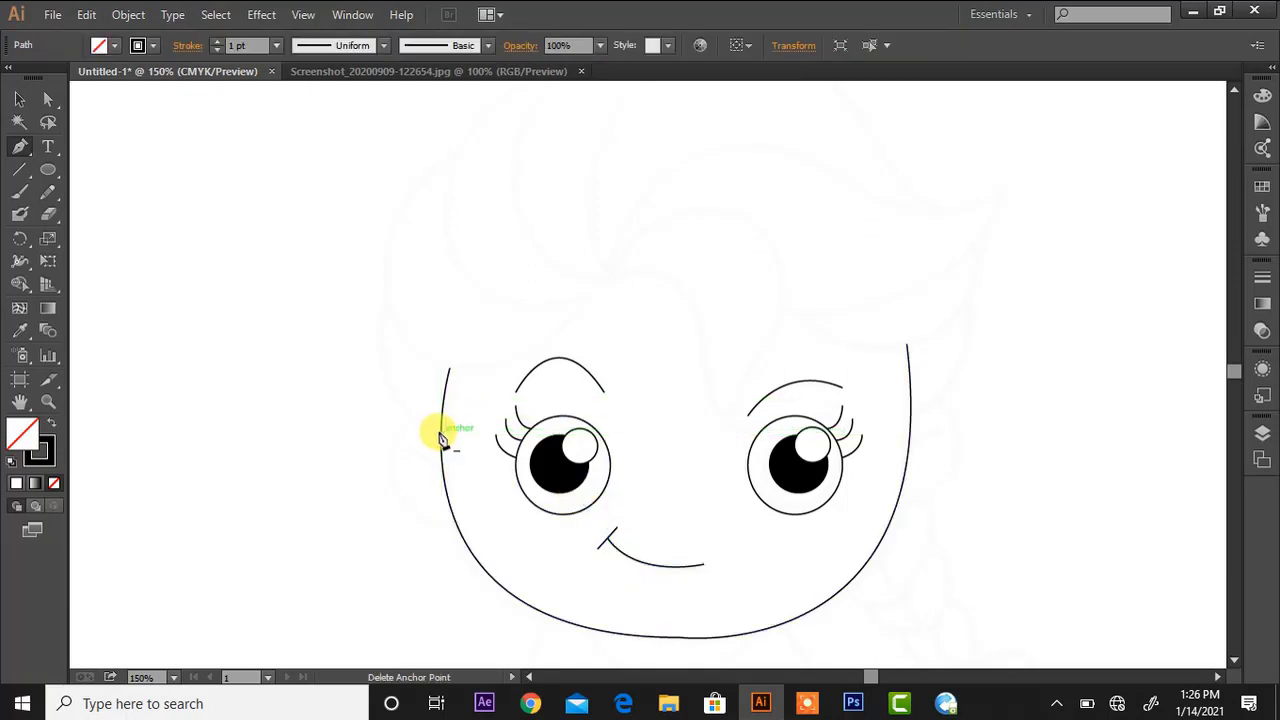
pyautogui.moveTo(390, 294); pyautogui.dragTo(414, 194)
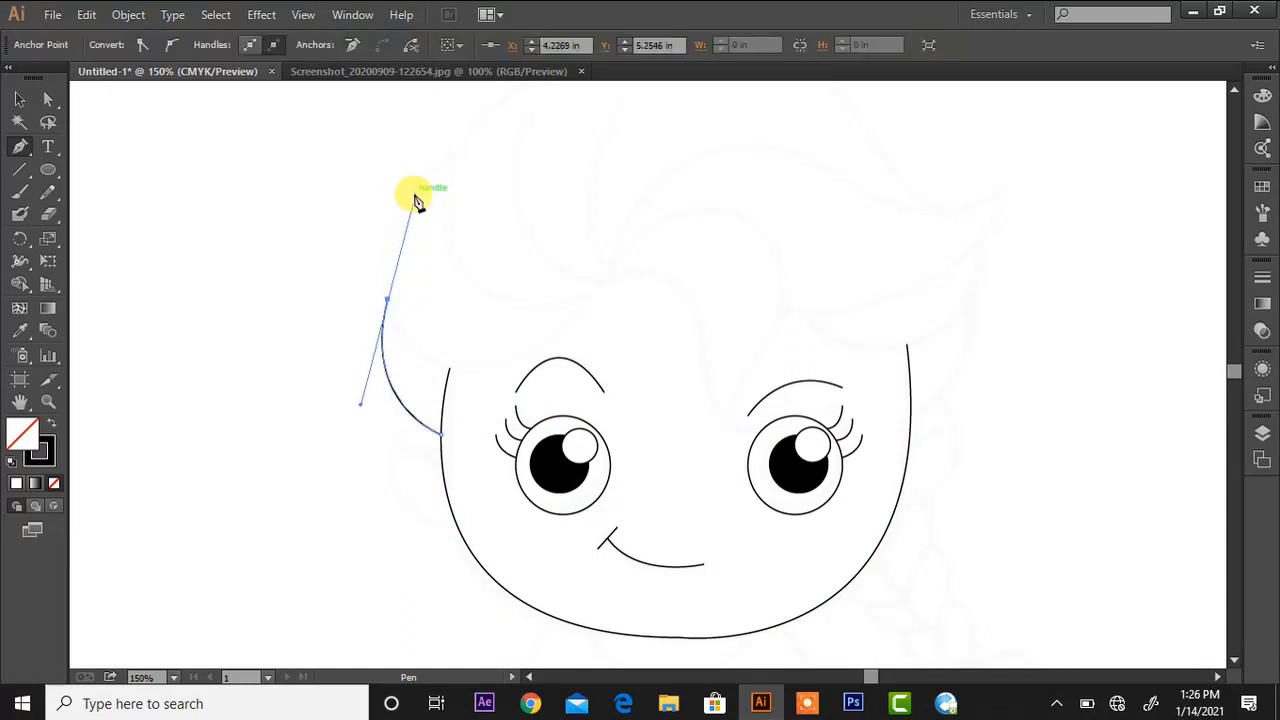
# Trace the bottom edge of the lowest left hair lock, curving from the forehead to the left temple and ending in a corner anchor
pyautogui.click(1234, 89)
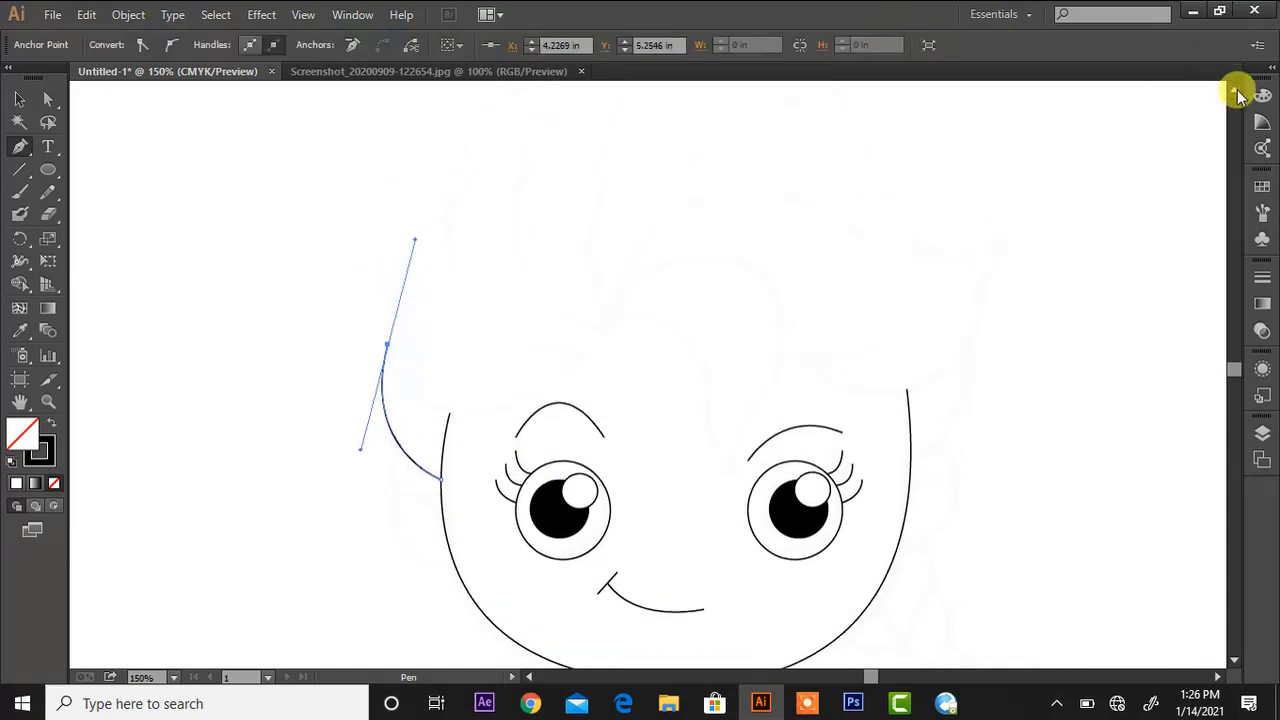
pyautogui.click(590, 384)
pyautogui.moveTo(440, 455); pyautogui.dragTo(357, 491)
pyautogui.hotkey('ctrl', 'z')
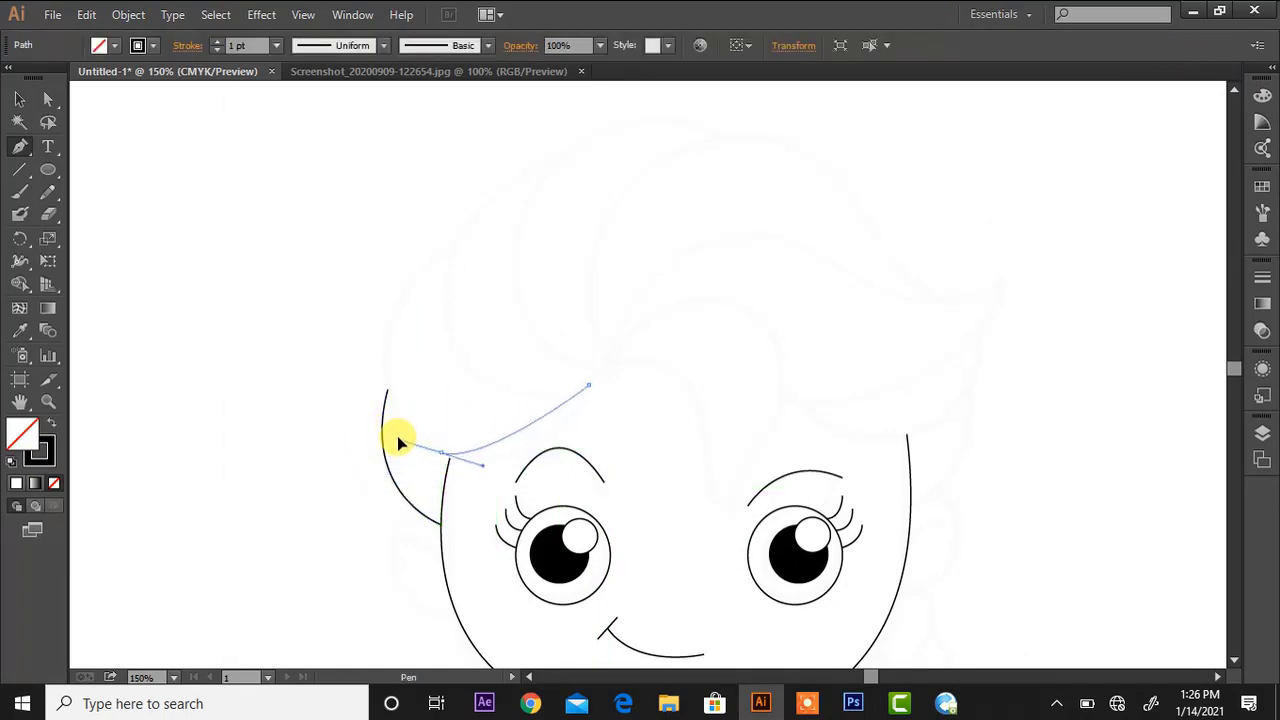
pyautogui.moveTo(398, 443); pyautogui.dragTo(360, 429)
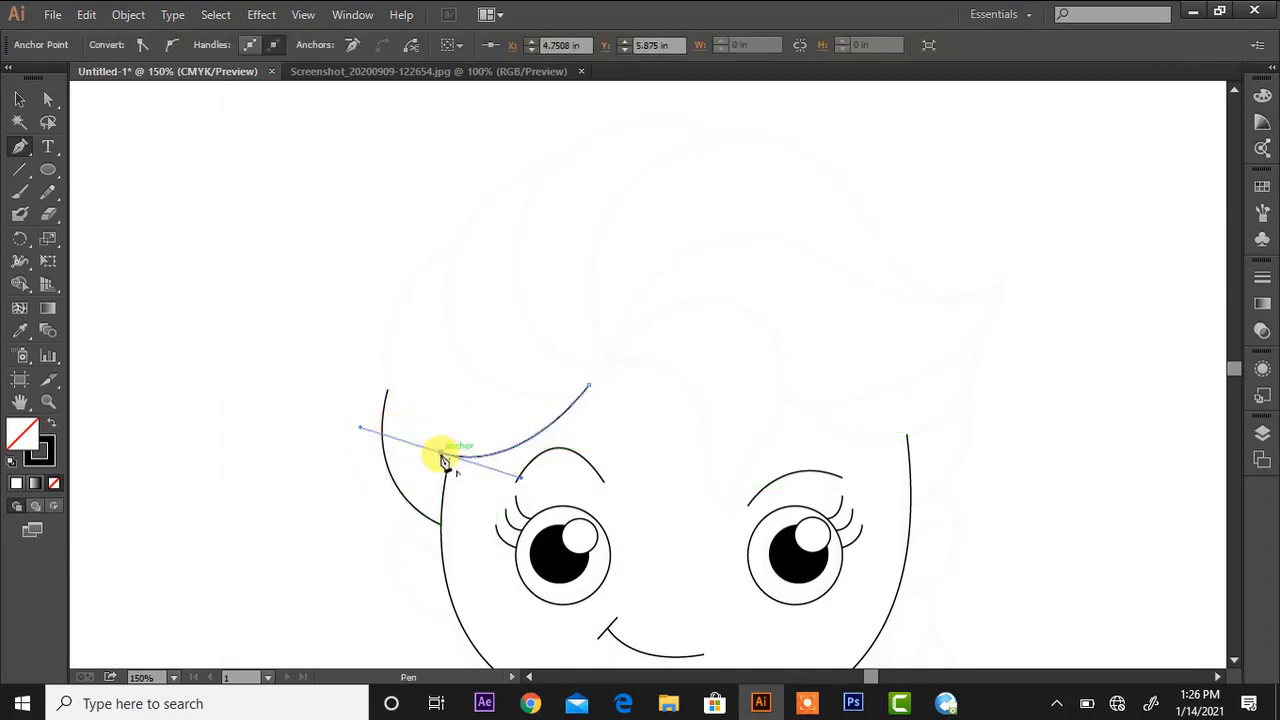
pyautogui.click(443, 456)
# Continue the lowest left hair lock from the temple up around its outer side to its upper end, and end the path
pyautogui.moveTo(456, 241)
pyautogui.mouseDown()
pyautogui.moveTo(580, 149)
pyautogui.moveTo(609, 98)
pyautogui.moveTo(614, 155)
pyautogui.mouseUp()
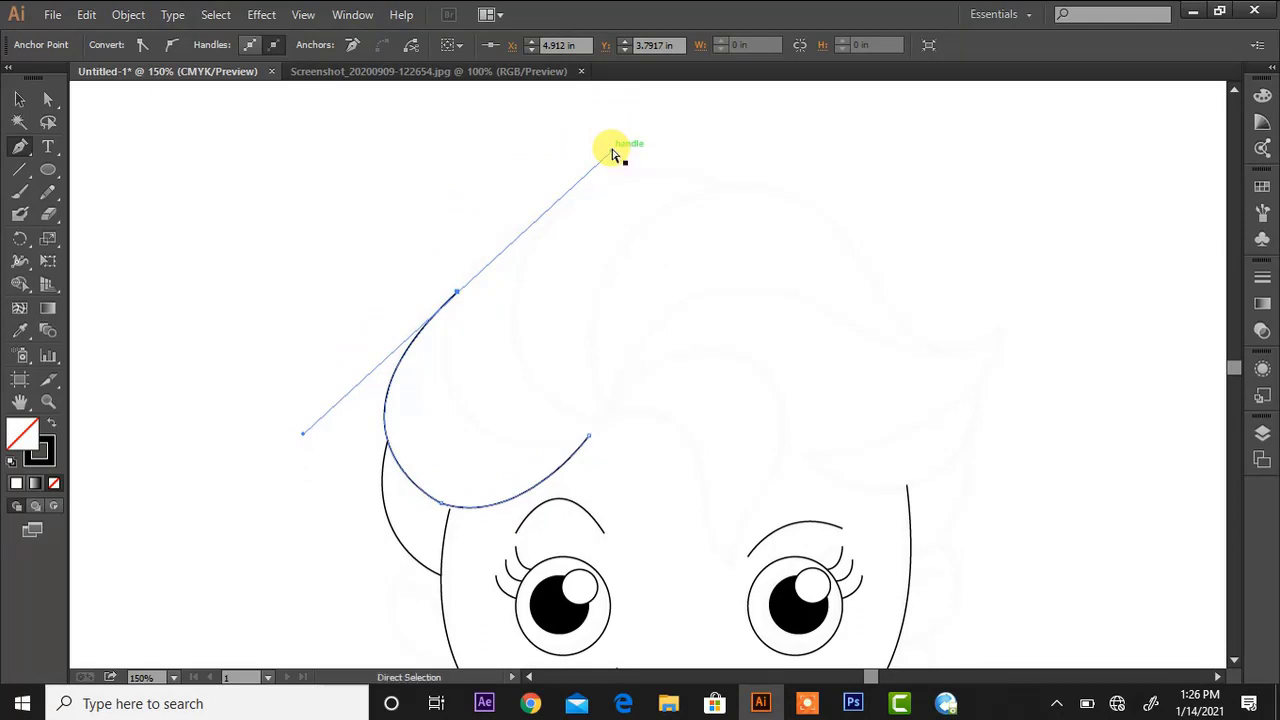
pyautogui.hotkey('ctrl', 'z')
pyautogui.moveTo(376, 440); pyautogui.dragTo(388, 345)
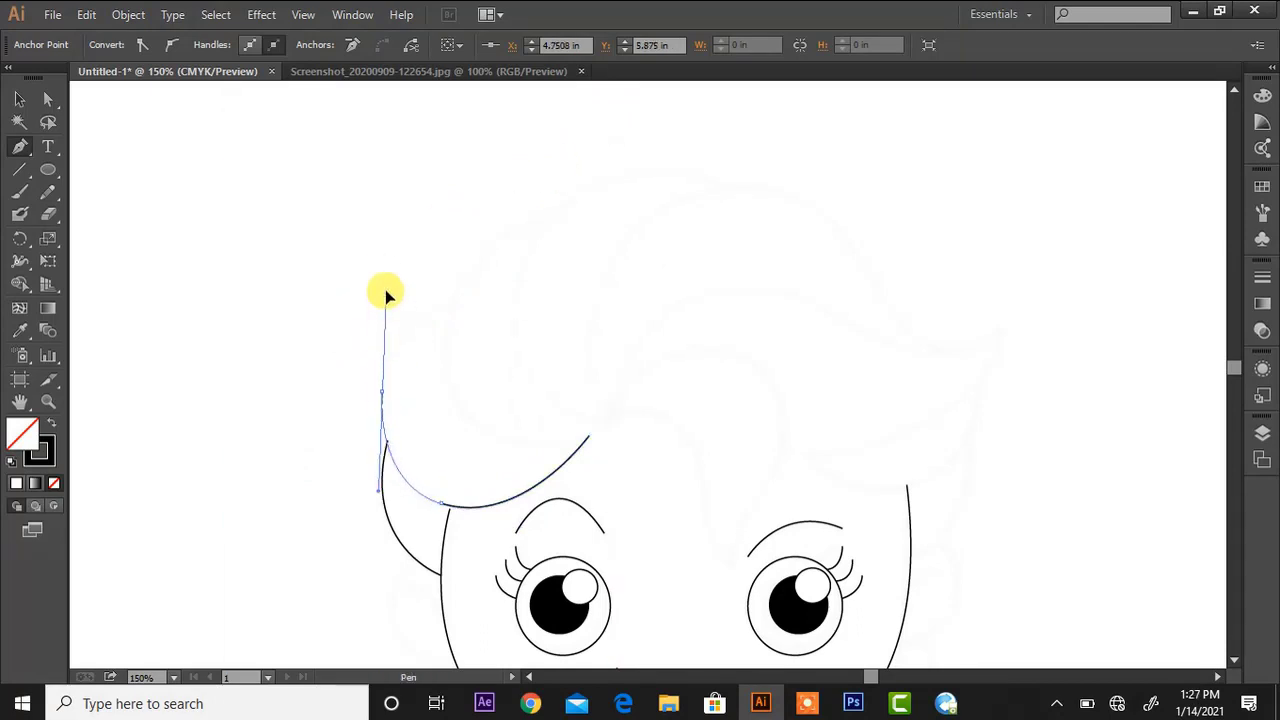
pyautogui.moveTo(380, 292); pyautogui.dragTo(381, 296)
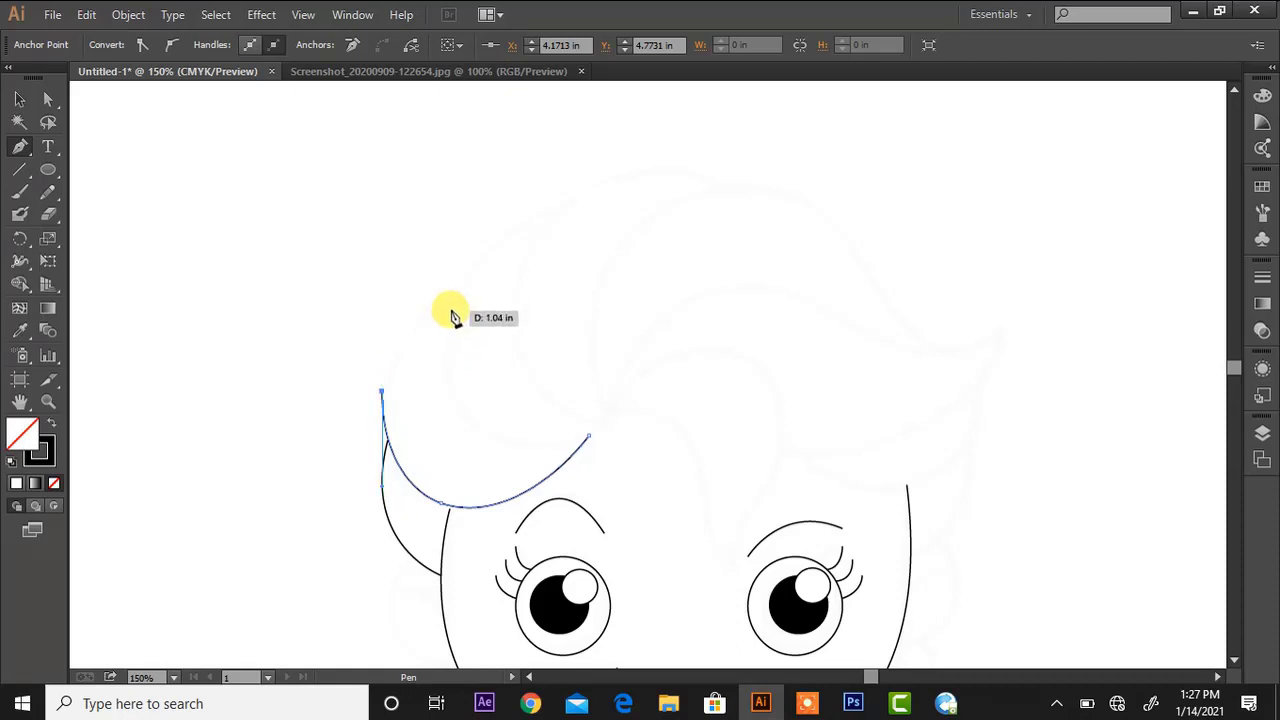
pyautogui.moveTo(457, 294); pyautogui.dragTo(536, 266)
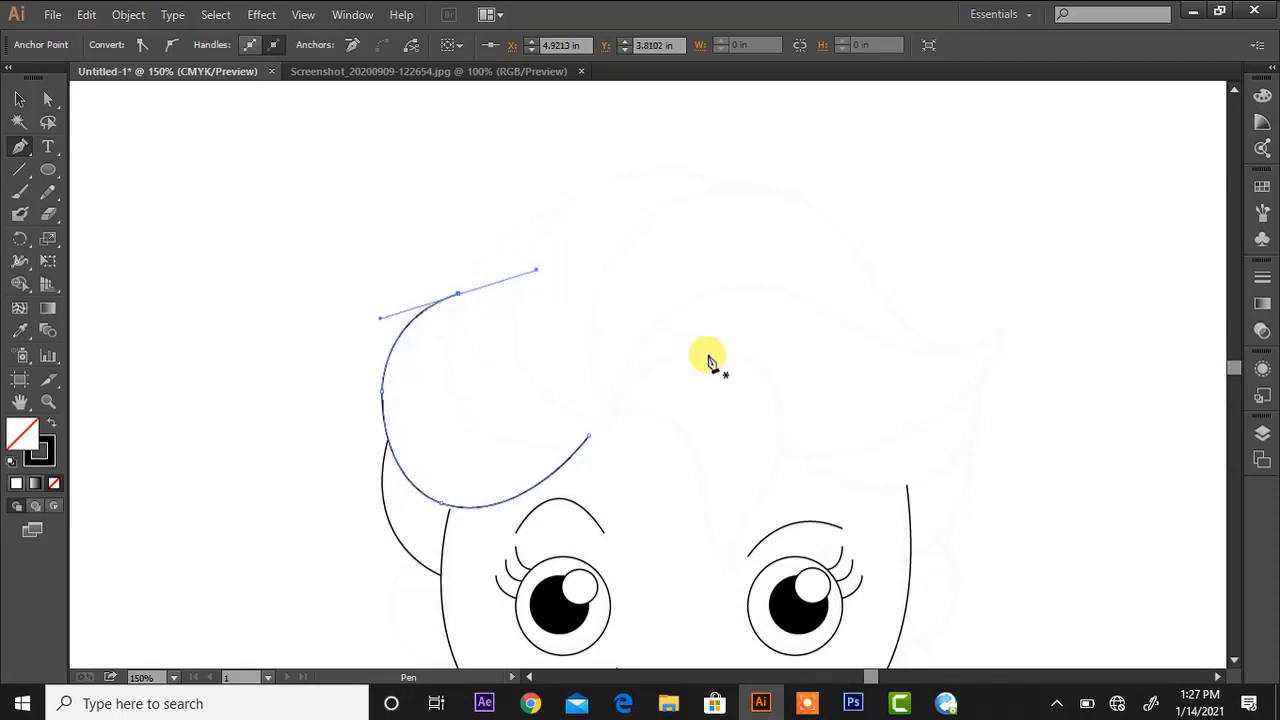
pyautogui.keyDown('ctrl'); pyautogui.click(611, 419); pyautogui.keyUp('ctrl')
# Trace the front fringe lock as a closed shape, curving from the parting down to its tip between the eyes and back
pyautogui.click(611, 419)
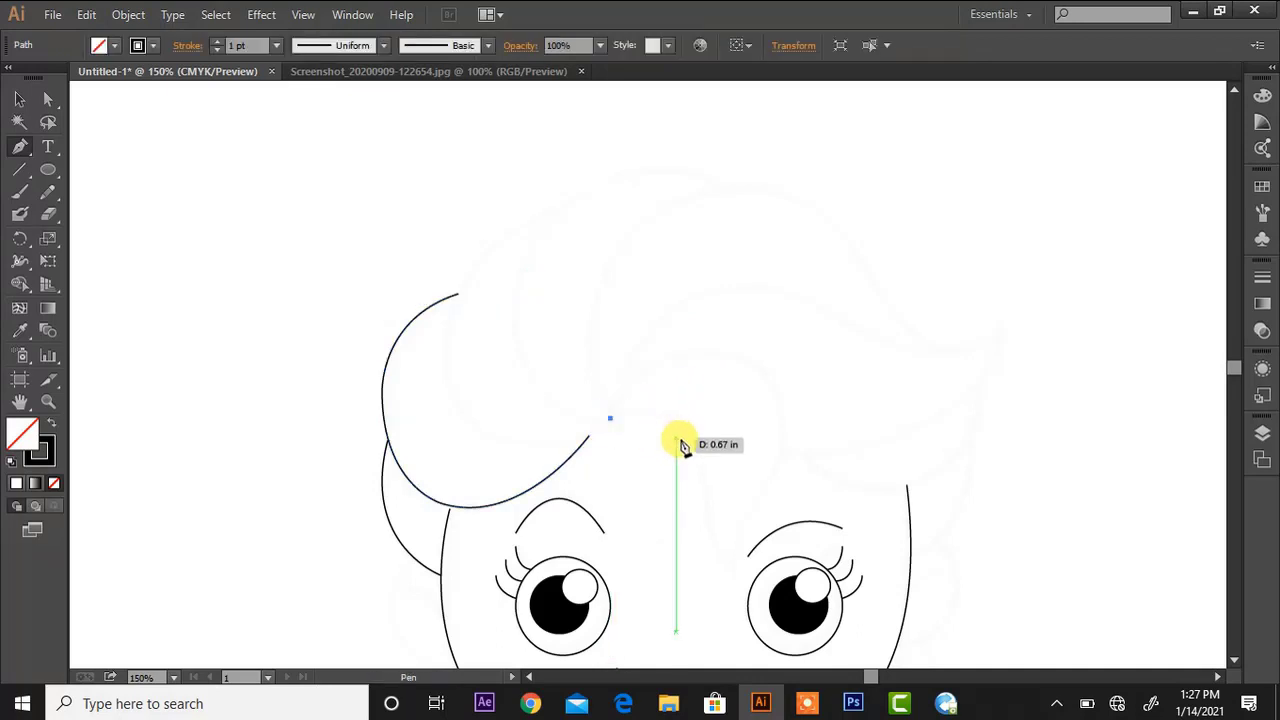
pyautogui.moveTo(702, 469); pyautogui.dragTo(762, 585)
pyautogui.click(701, 468)
pyautogui.click(731, 570)
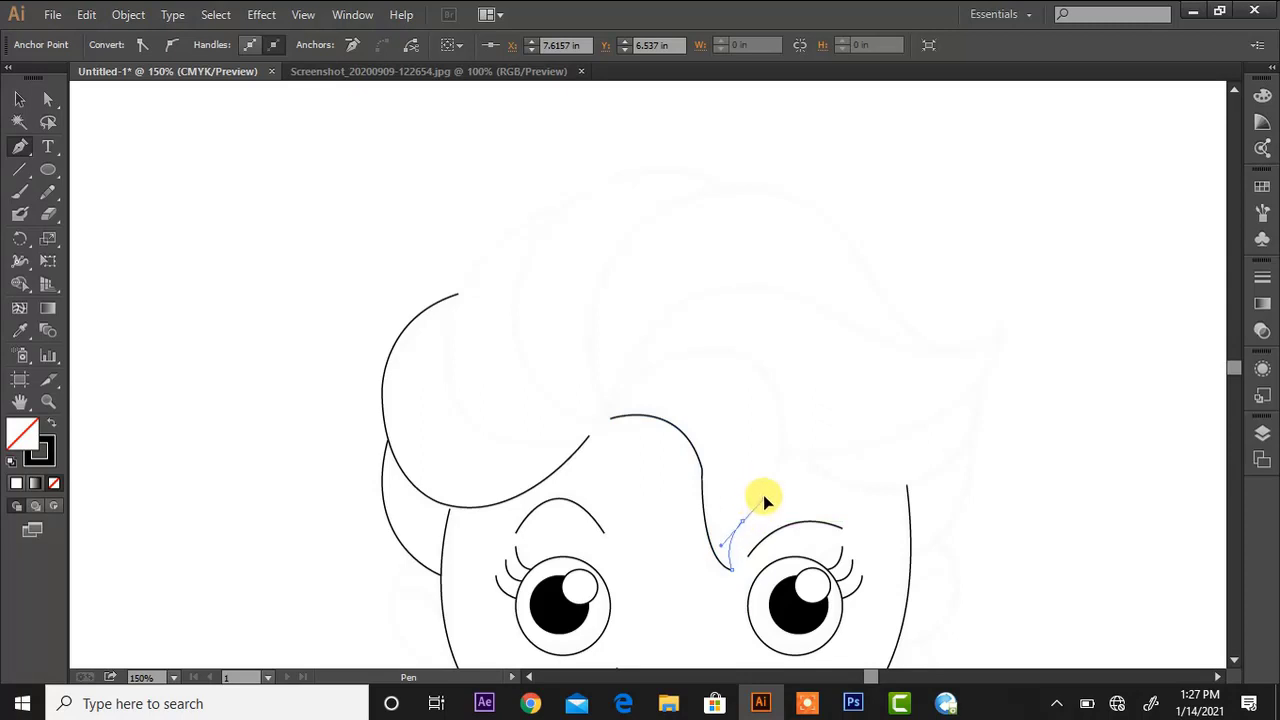
pyautogui.click(741, 521)
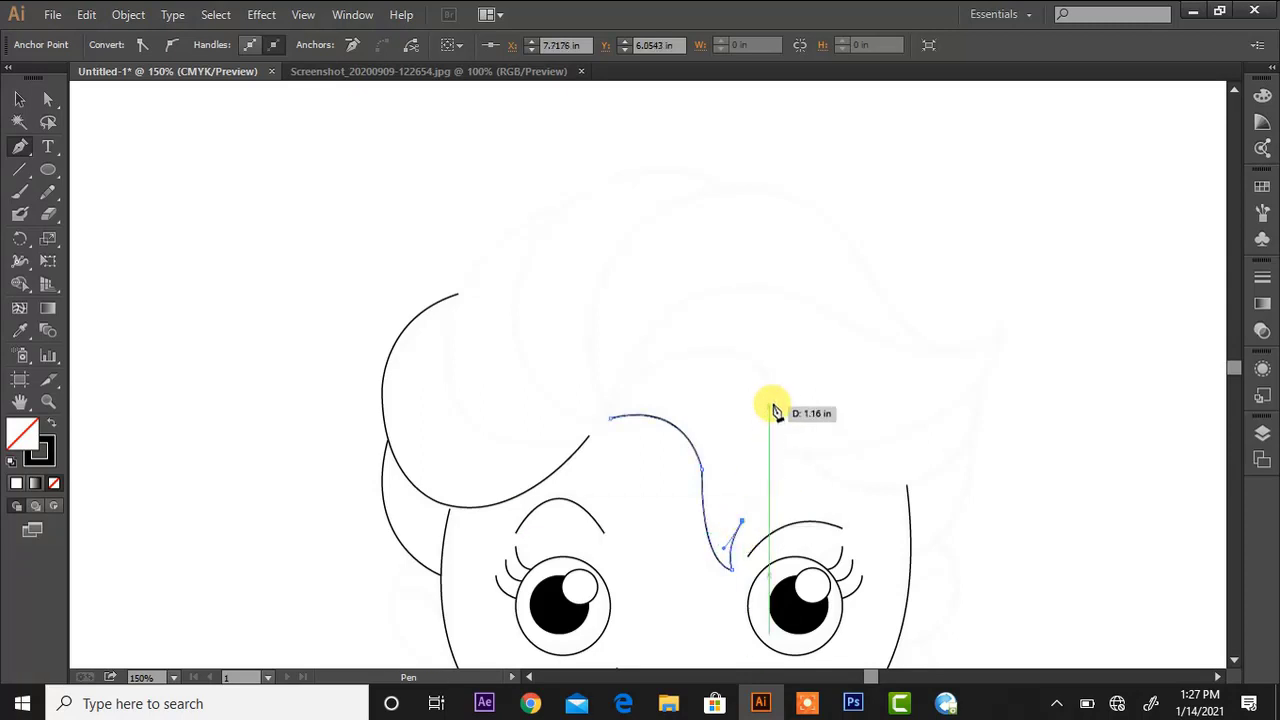
pyautogui.moveTo(774, 390); pyautogui.dragTo(748, 310)
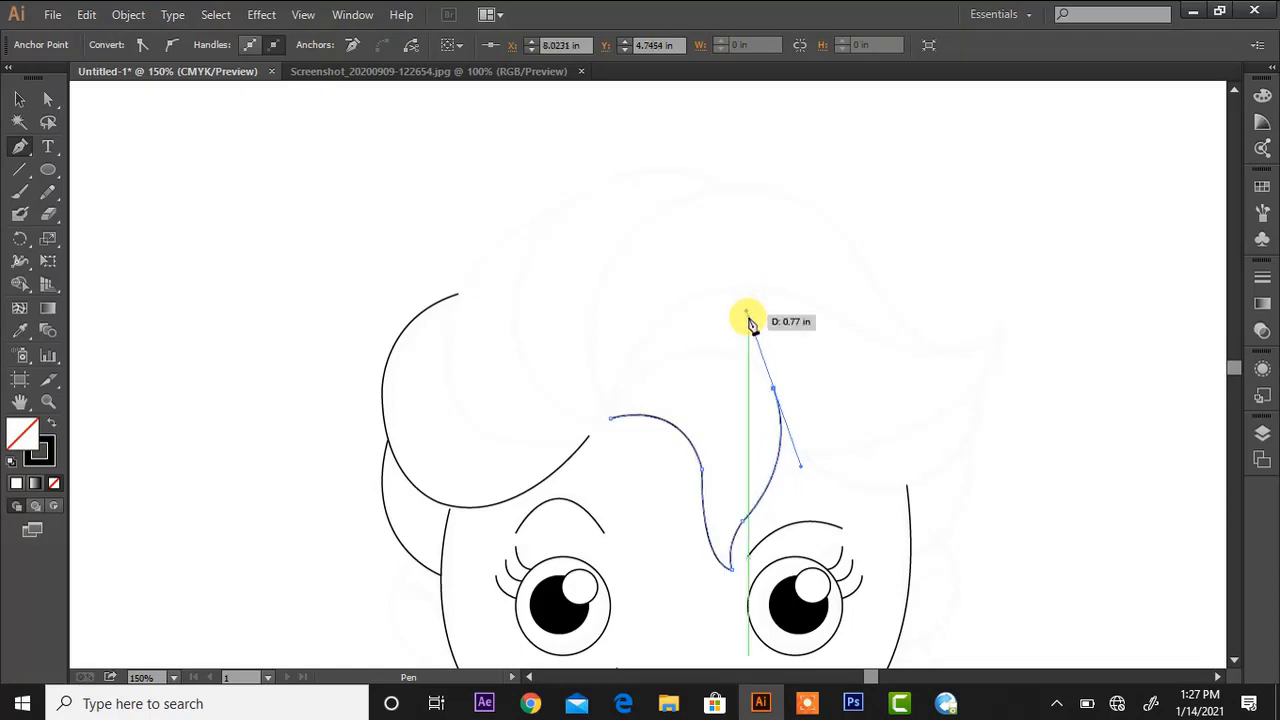
pyautogui.click(774, 388)
pyautogui.moveTo(609, 417)
pyautogui.mouseDown()
pyautogui.moveTo(563, 531)
pyautogui.moveTo(518, 567)
pyautogui.mouseUp()
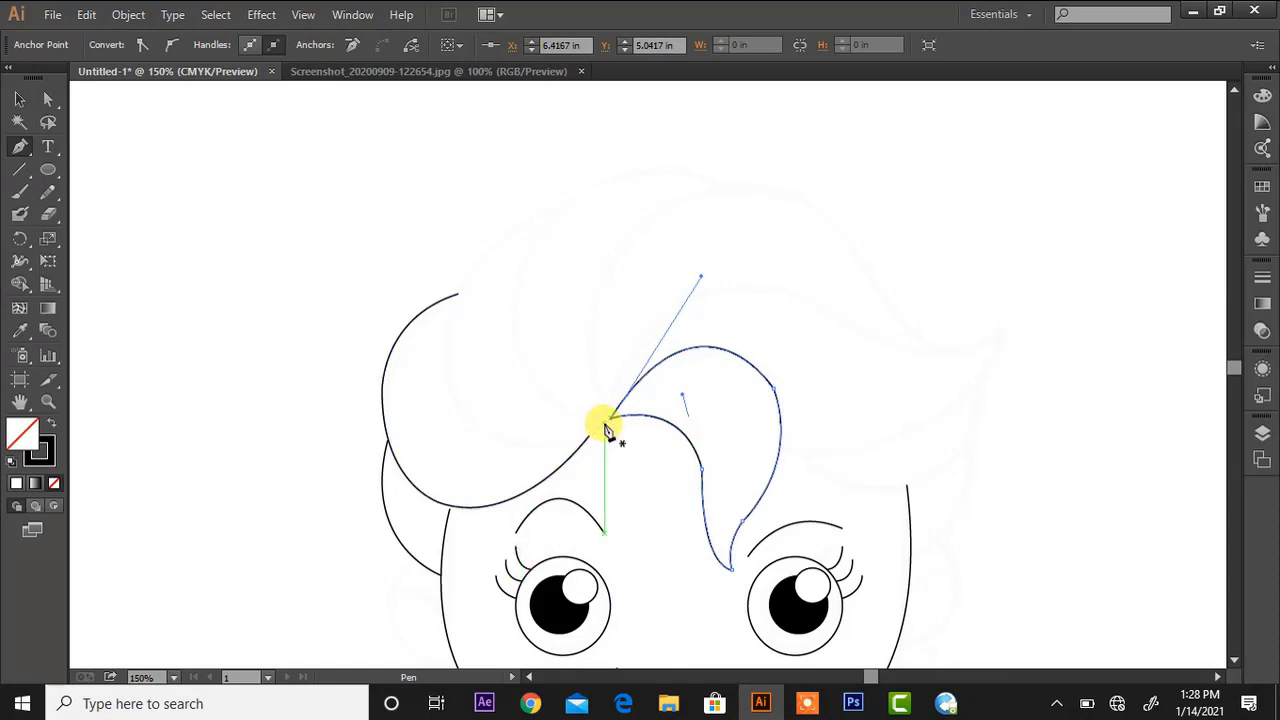
# Trace the second left hair lock from the parting, curving left and up over the first lock toward the top of the head
pyautogui.click(604, 424)
pyautogui.moveTo(474, 430); pyautogui.dragTo(382, 394)
pyautogui.hotkey('ctrl', 'z')
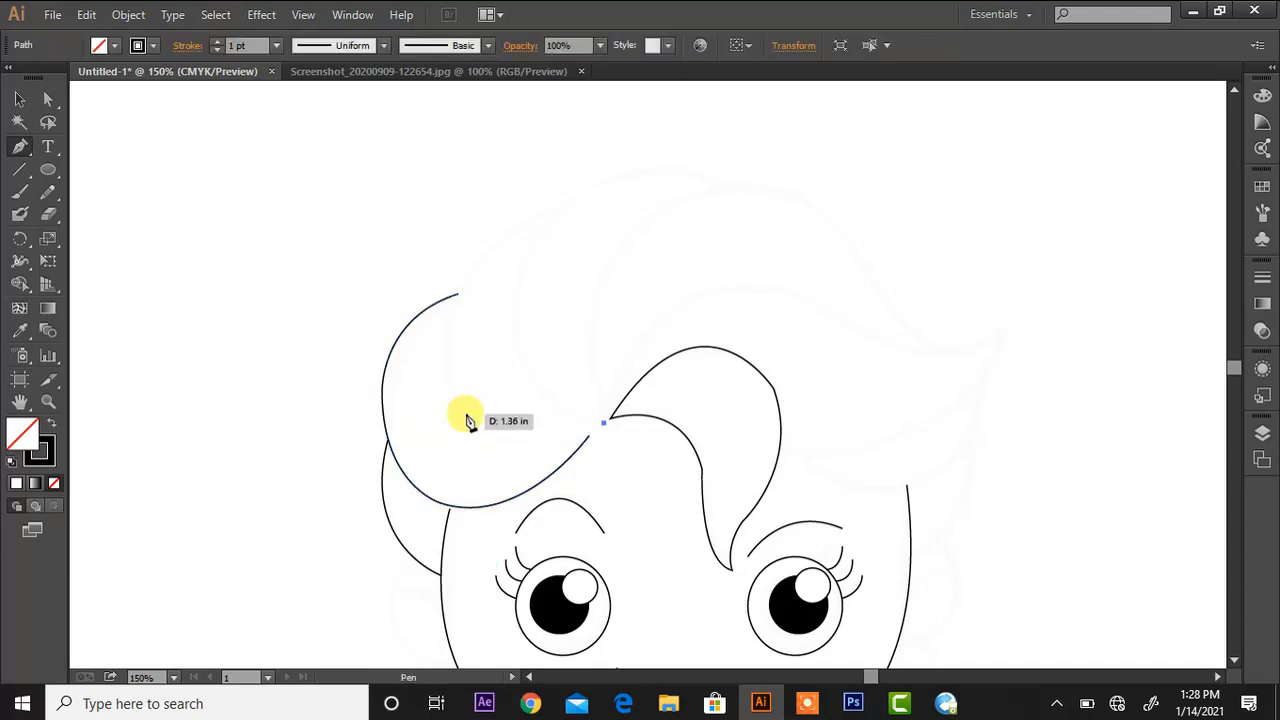
pyautogui.moveTo(473, 424); pyautogui.dragTo(395, 374)
pyautogui.click(473, 425)
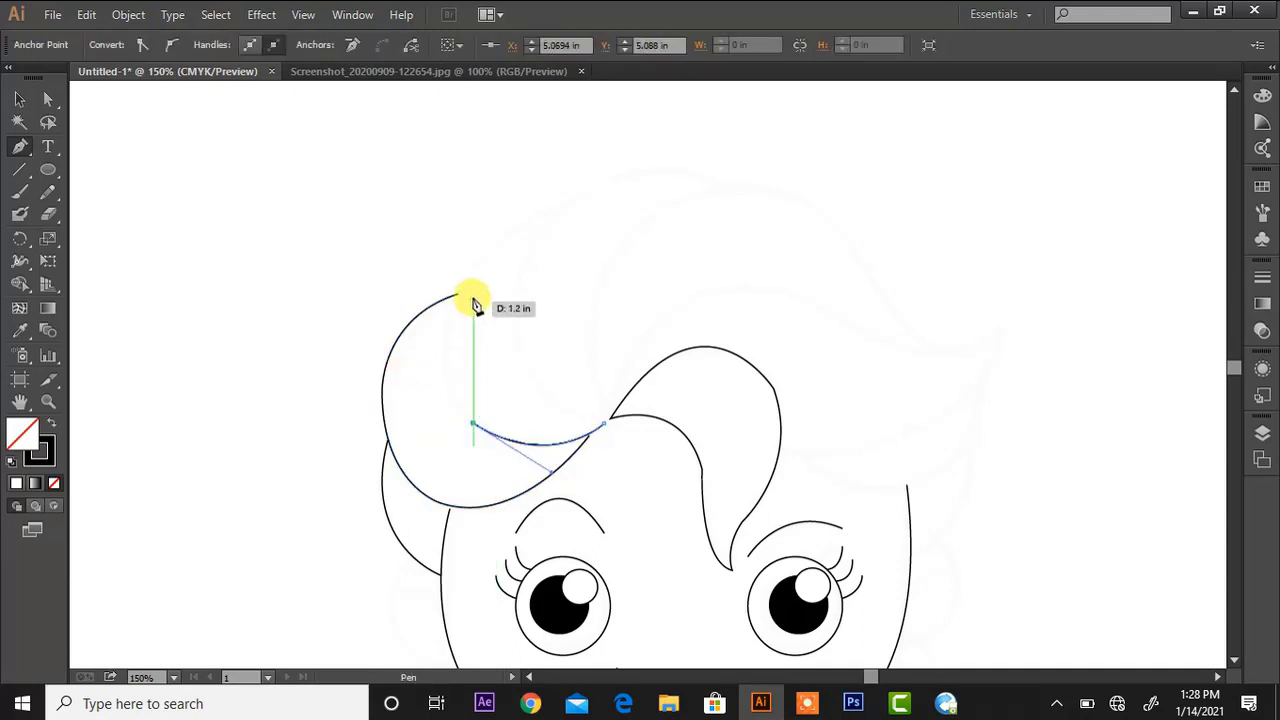
pyautogui.moveTo(463, 283); pyautogui.dragTo(462, 240)
pyautogui.moveTo(499, 194); pyautogui.dragTo(510, 192)
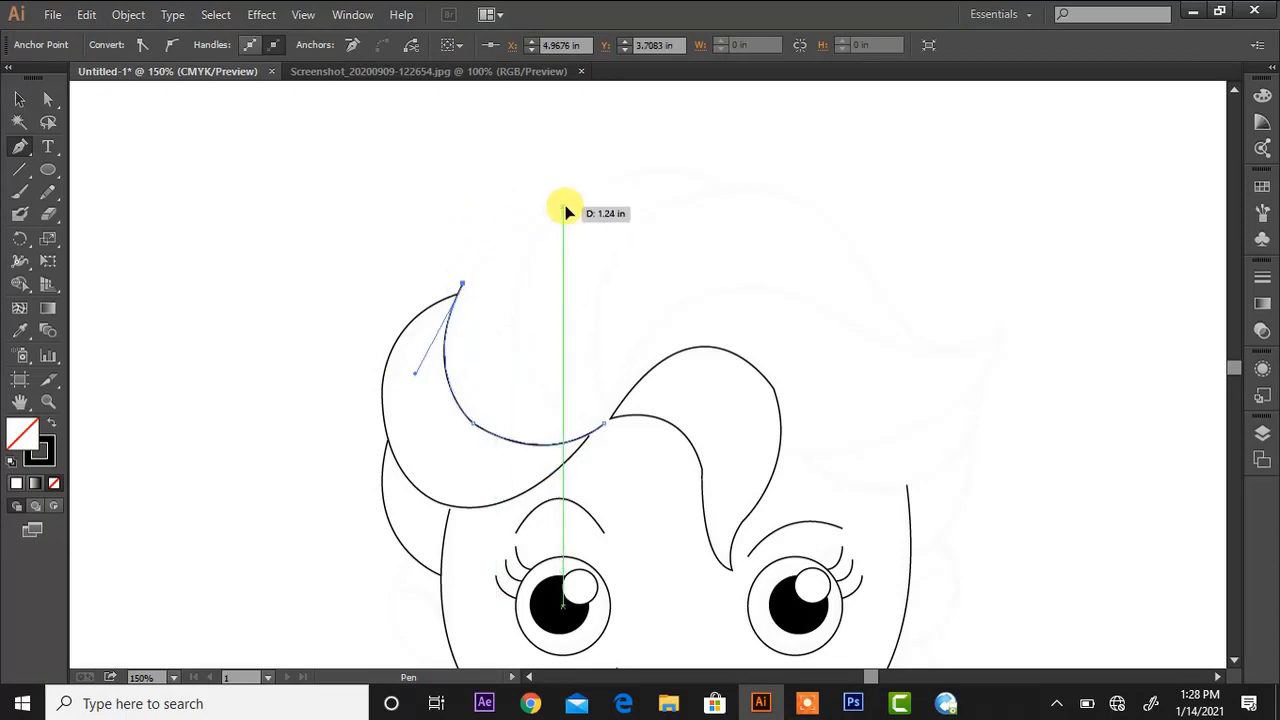
pyautogui.moveTo(562, 207); pyautogui.dragTo(630, 198)
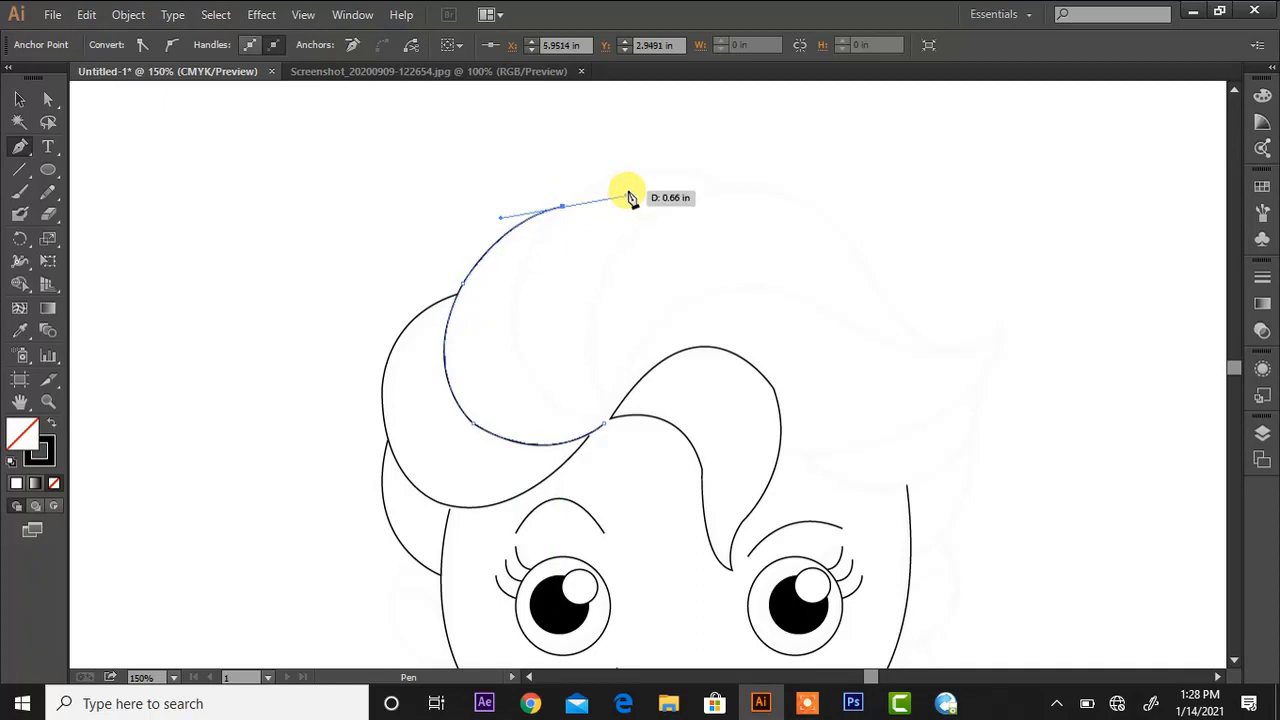
# Trace the third hair lock from the top of the head, curving left and down to the parting point
pyautogui.press('p')
pyautogui.click(721, 187)
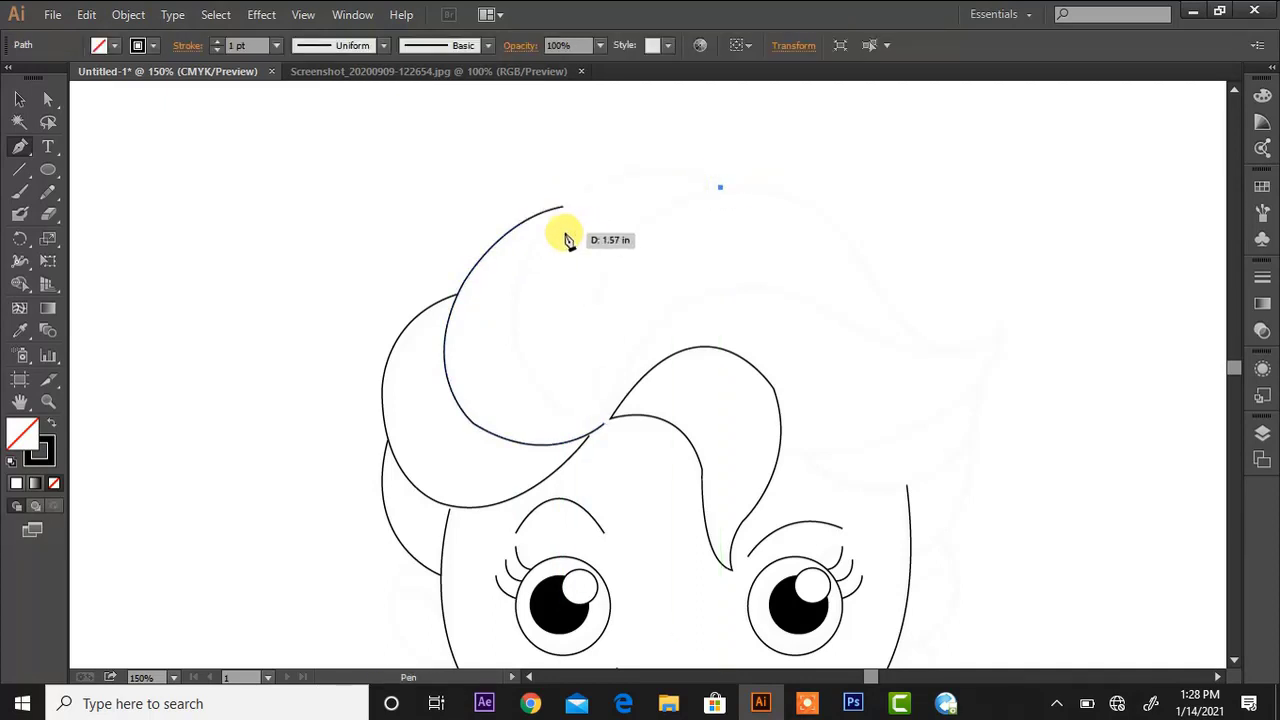
pyautogui.moveTo(538, 245); pyautogui.dragTo(470, 343)
pyautogui.click(535, 238)
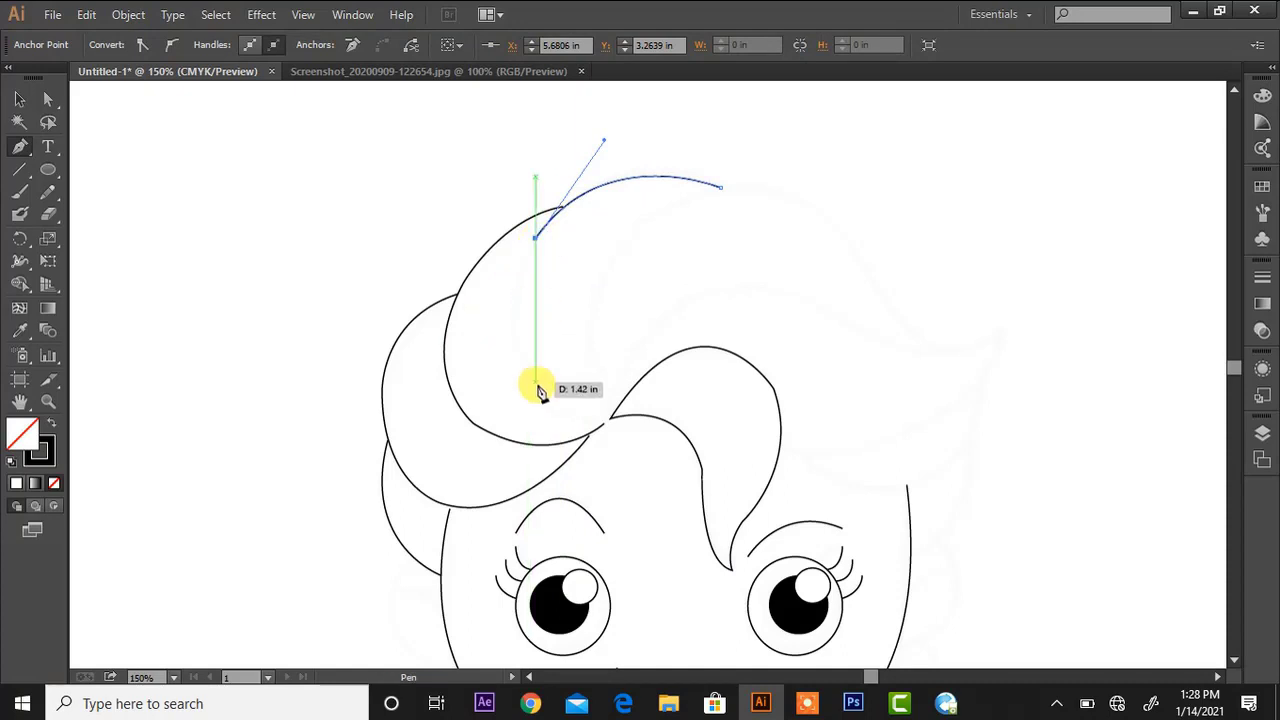
pyautogui.moveTo(605, 419); pyautogui.dragTo(610, 430)
pyautogui.moveTo(609, 419); pyautogui.dragTo(766, 443)
pyautogui.click(612, 420)
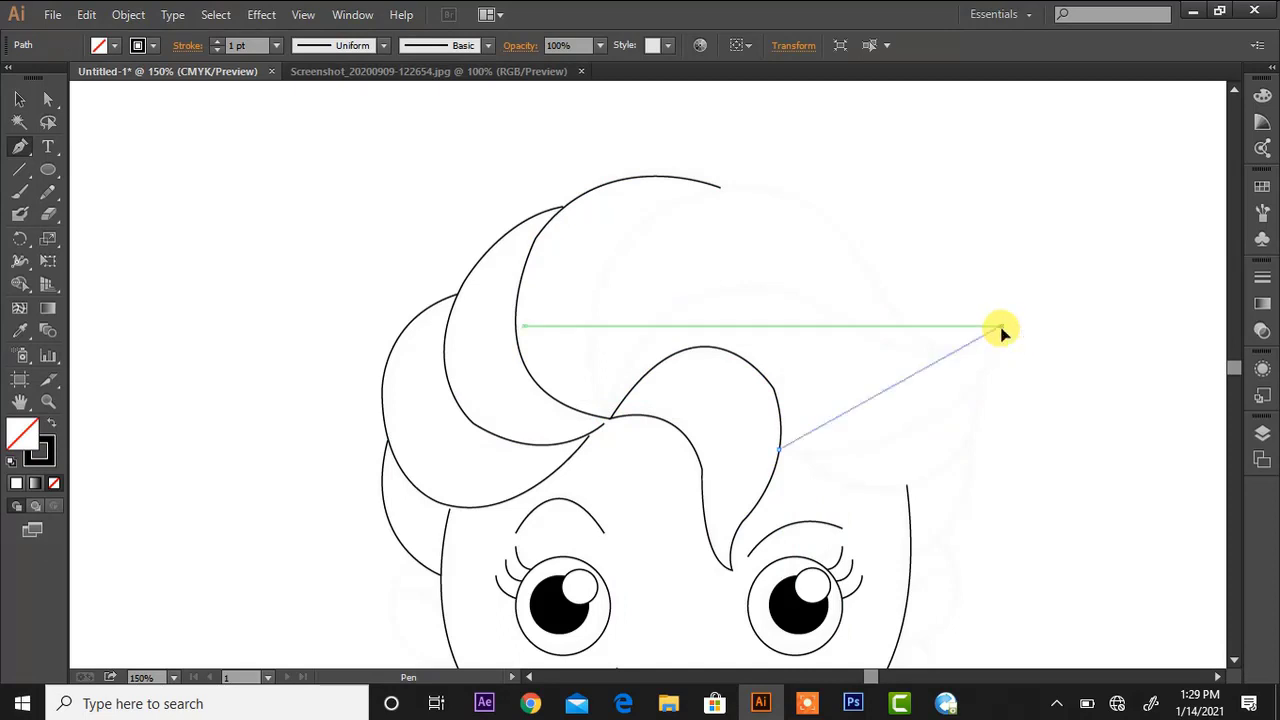
# Trace the large right-sweeping hair lock from the fringe's right edge out to its pointed tip and back to the parting
pyautogui.moveTo(1000, 326); pyautogui.dragTo(1050, 188)
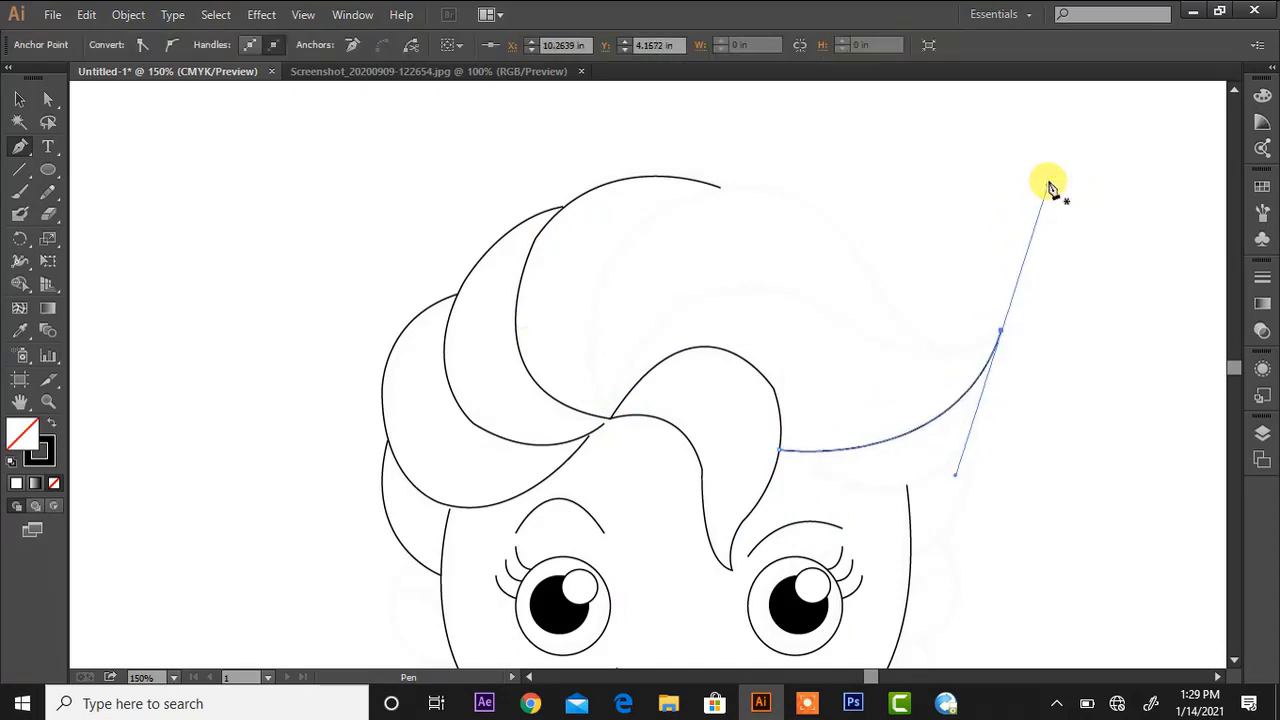
pyautogui.click(1000, 332)
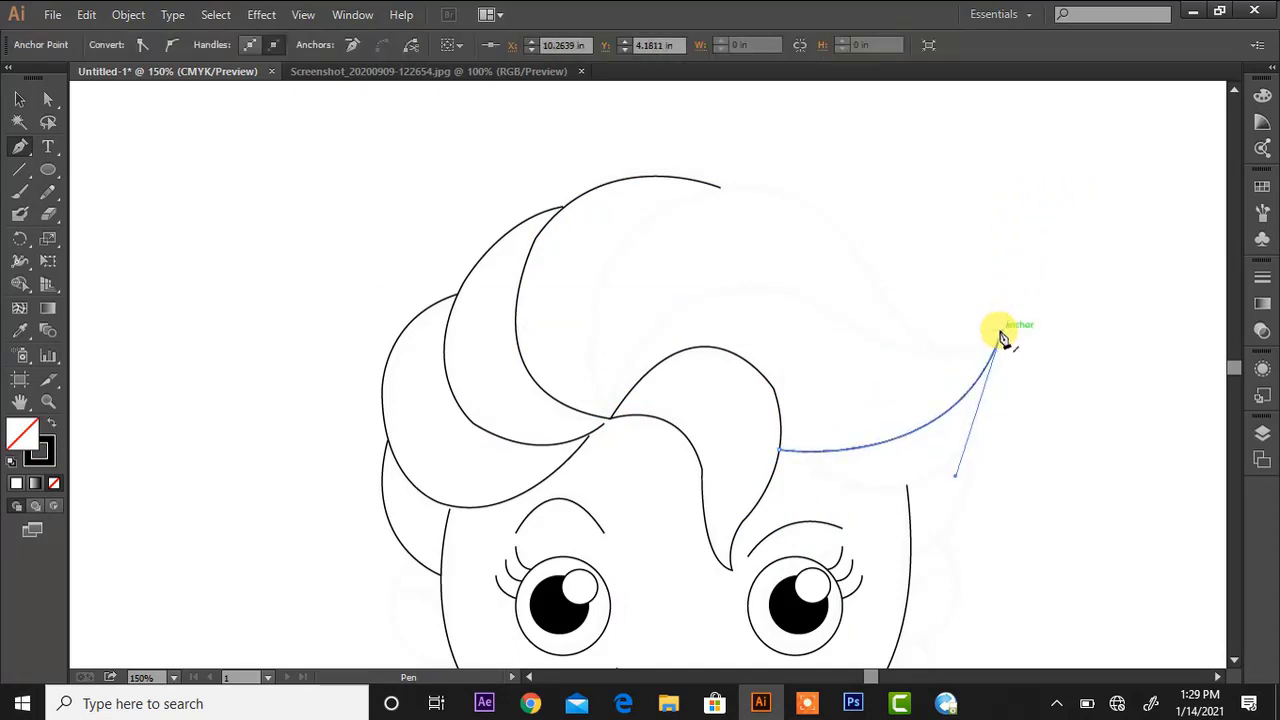
pyautogui.moveTo(828, 313); pyautogui.dragTo(724, 240)
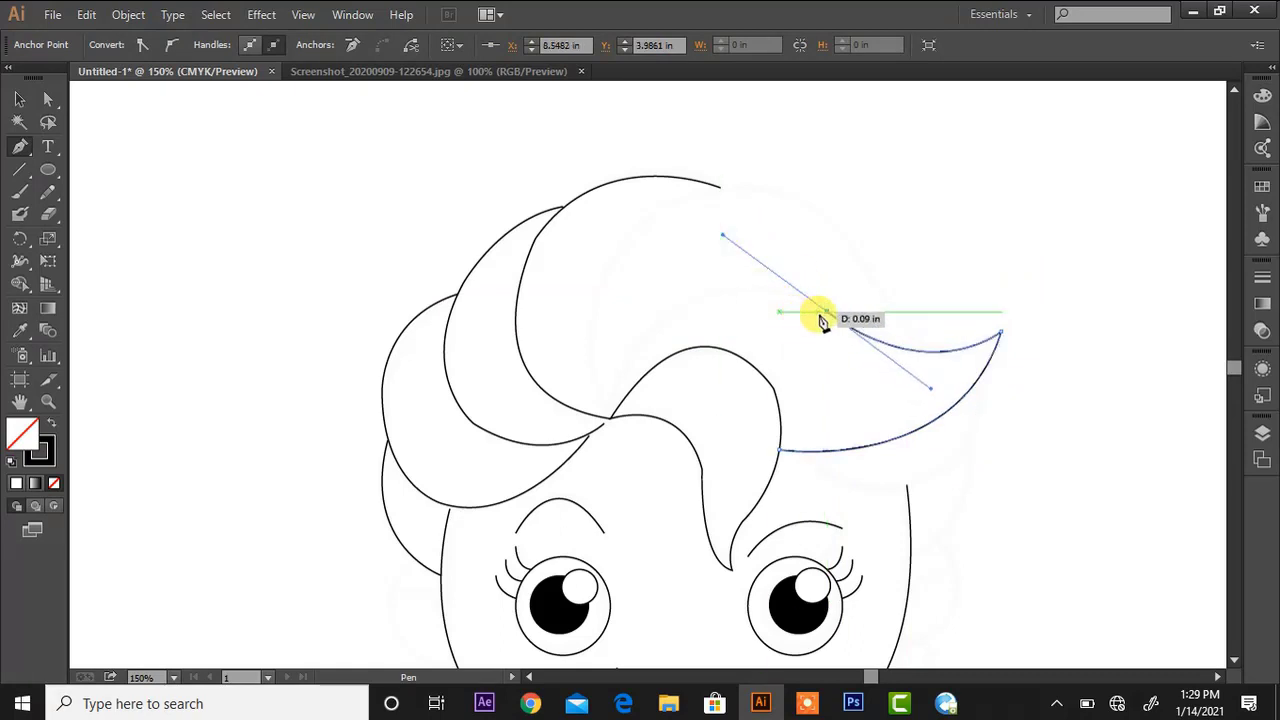
pyautogui.click(828, 313)
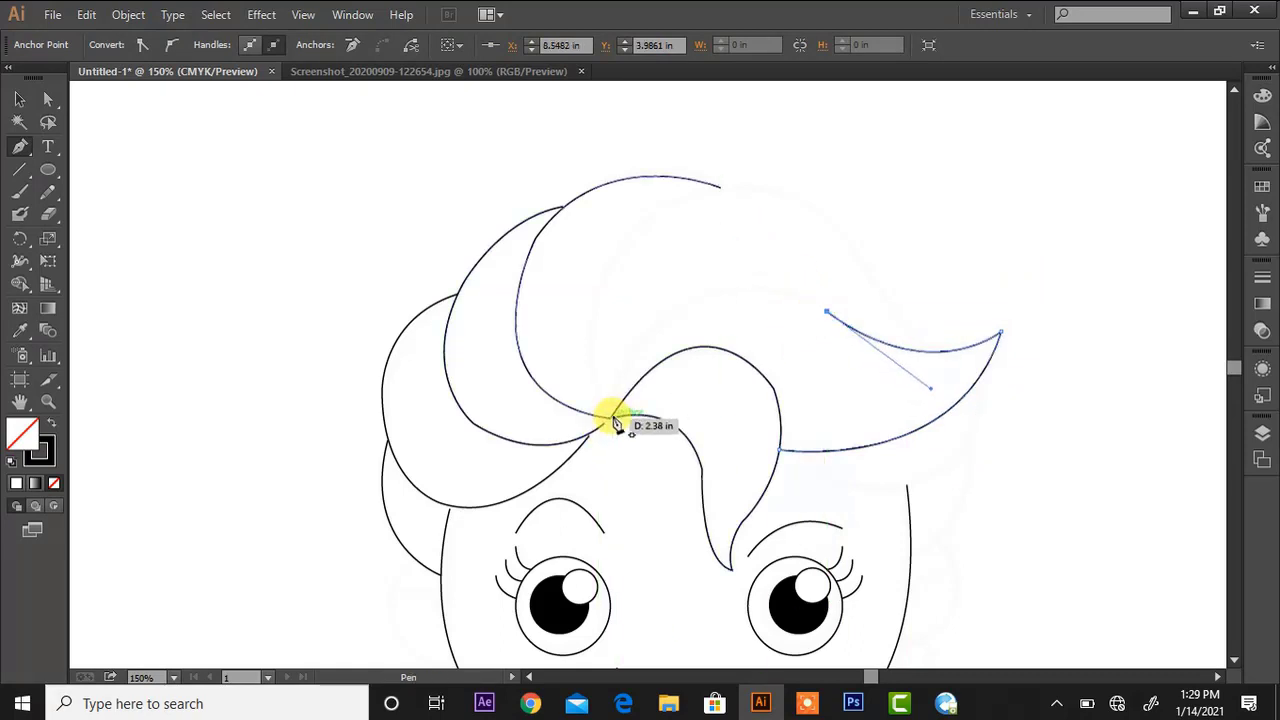
pyautogui.moveTo(616, 417); pyautogui.dragTo(564, 622)
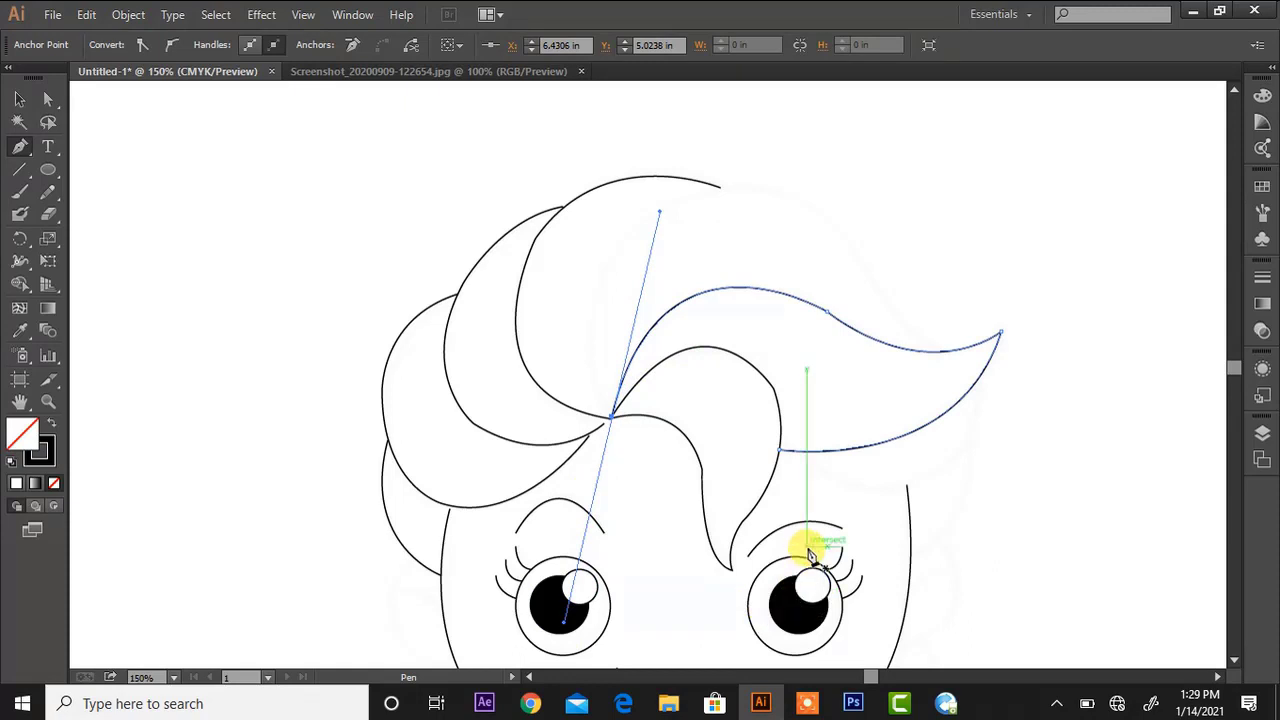
# Trace two hair tufts under the right-sweeping lock: one curving up from the face's right edge, one curving from the lock's underside to its right end
pyautogui.click(911, 558)
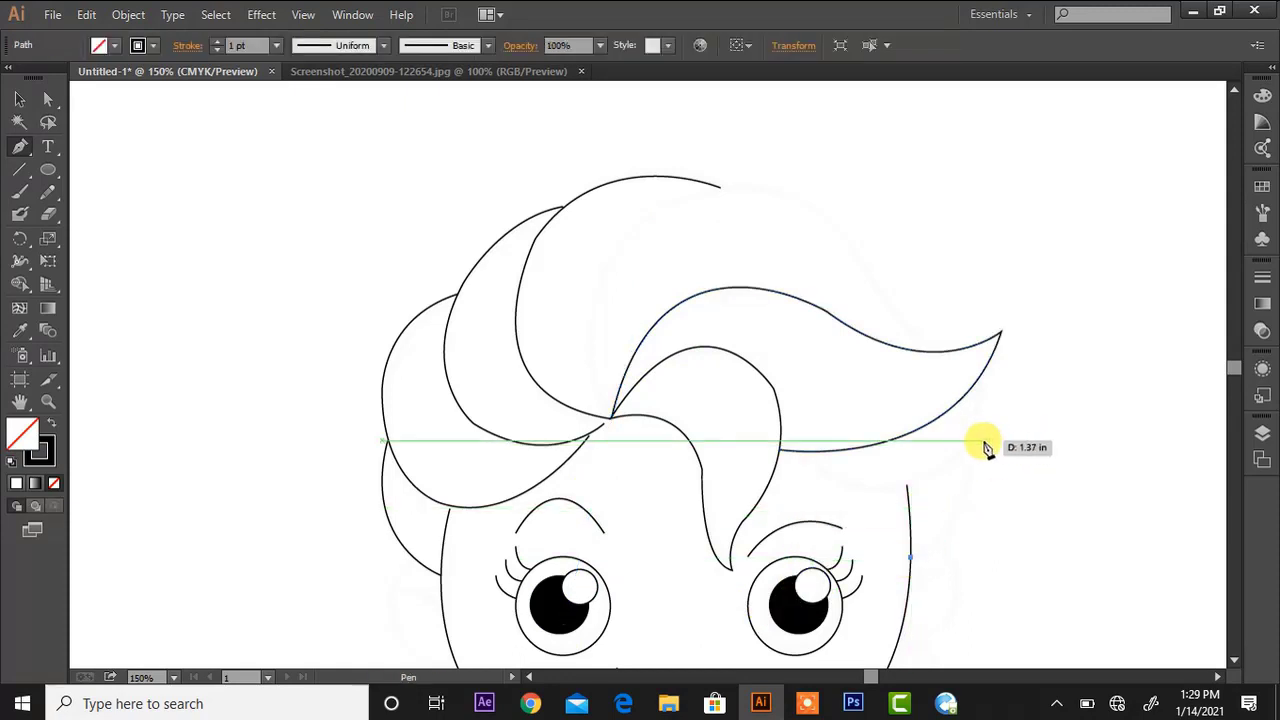
pyautogui.moveTo(968, 441); pyautogui.dragTo(975, 352)
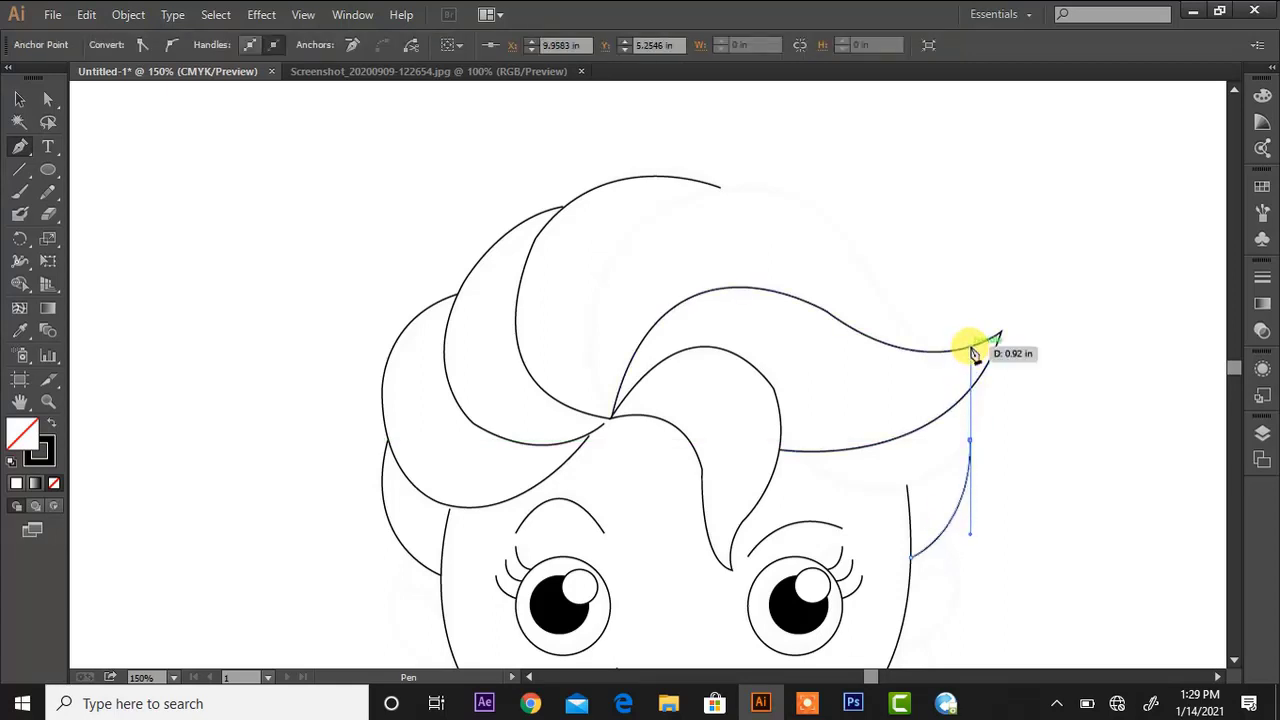
pyautogui.click(803, 451)
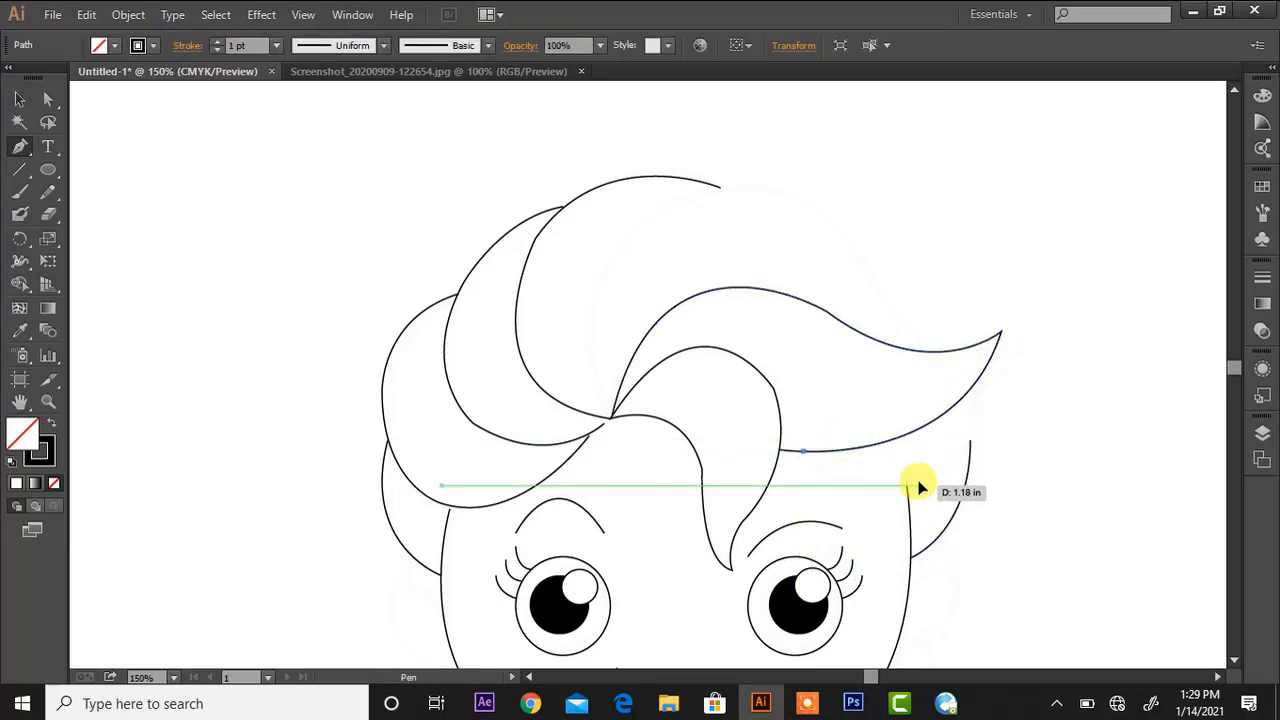
pyautogui.moveTo(919, 487); pyautogui.dragTo(993, 465)
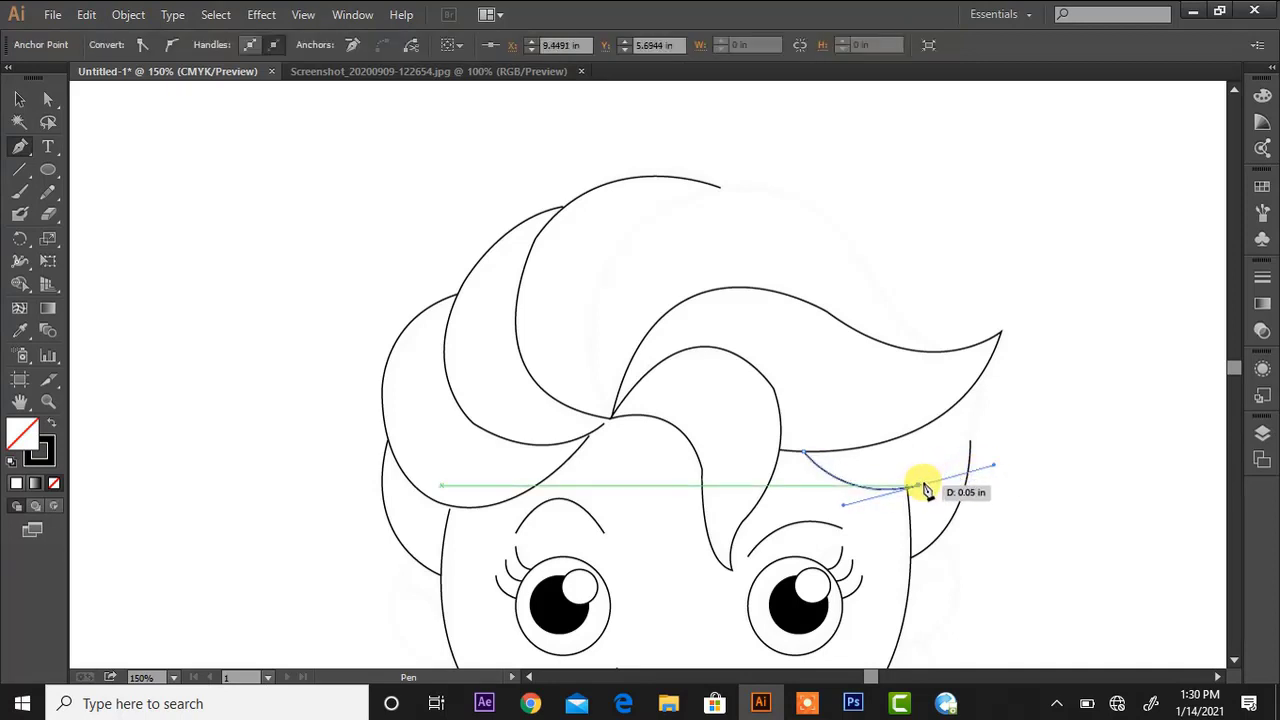
pyautogui.click(921, 488)
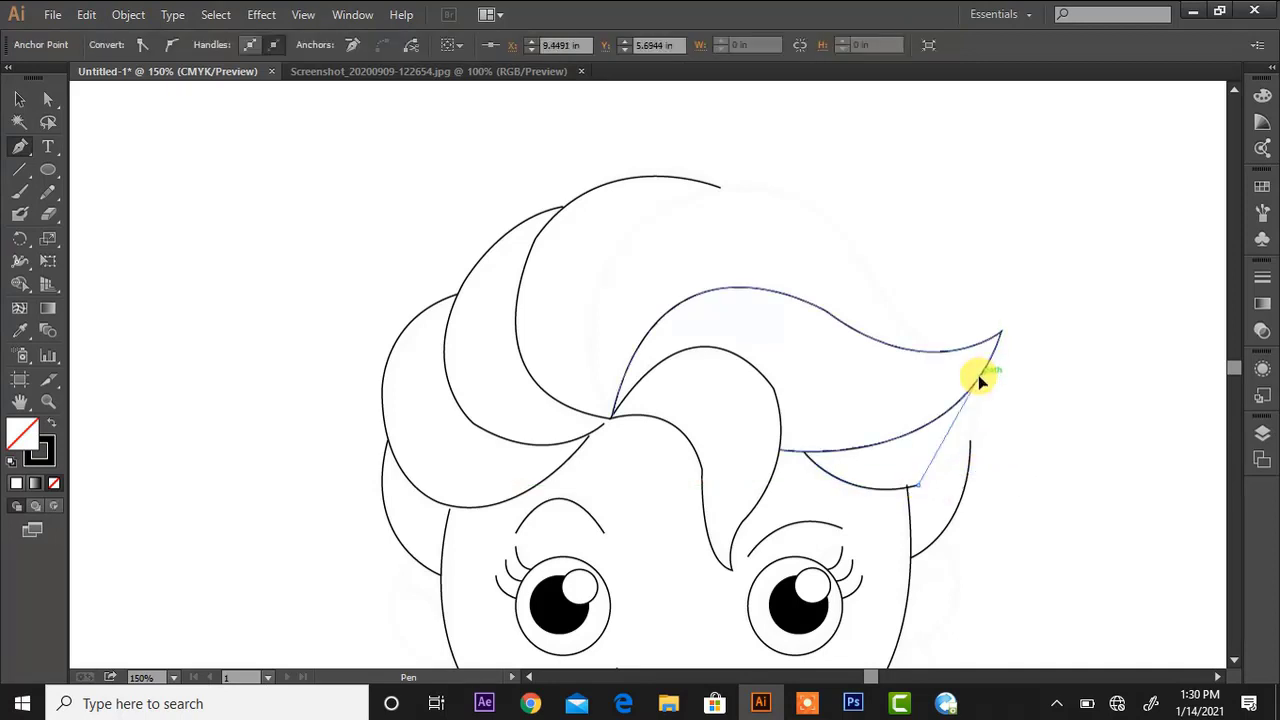
pyautogui.moveTo(979, 375); pyautogui.dragTo(972, 293)
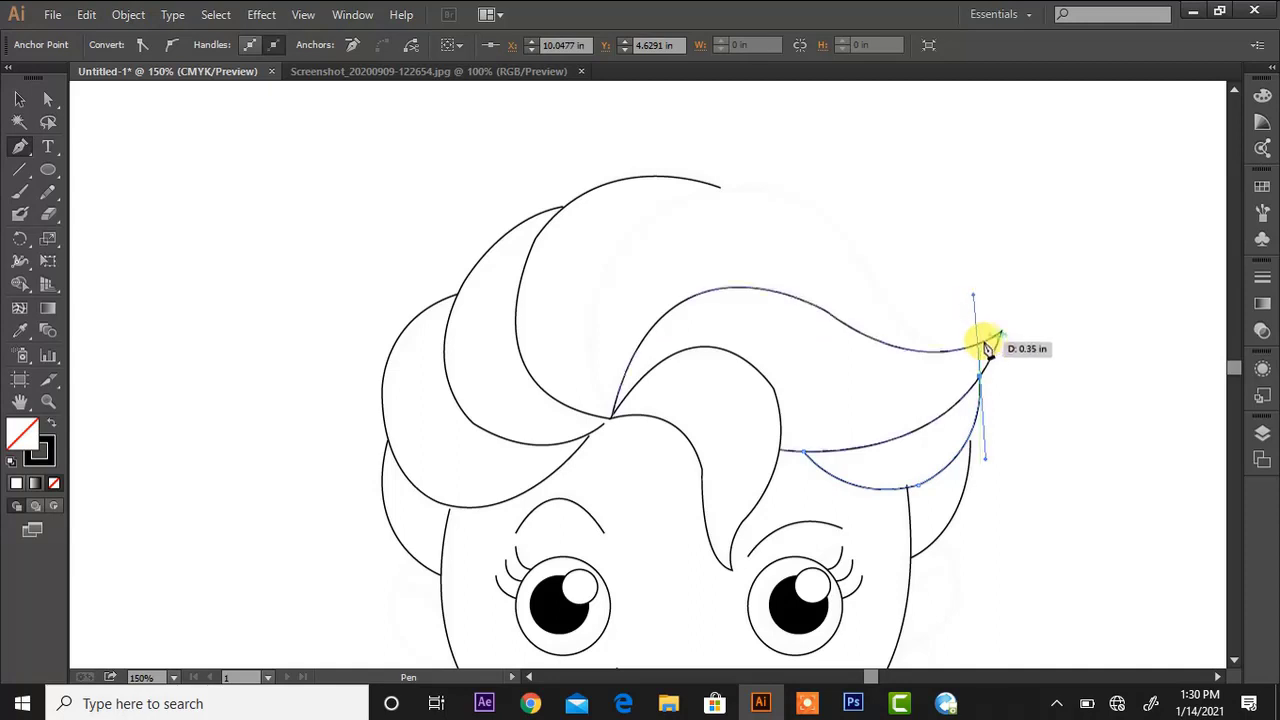
# Trace the upper right hair lock from the sweeping lock's top edge near its tip, over the head's crown and down to the parting
pyautogui.keyDown('ctrl'); pyautogui.click(948, 352); pyautogui.keyUp('ctrl')
pyautogui.click(946, 351)
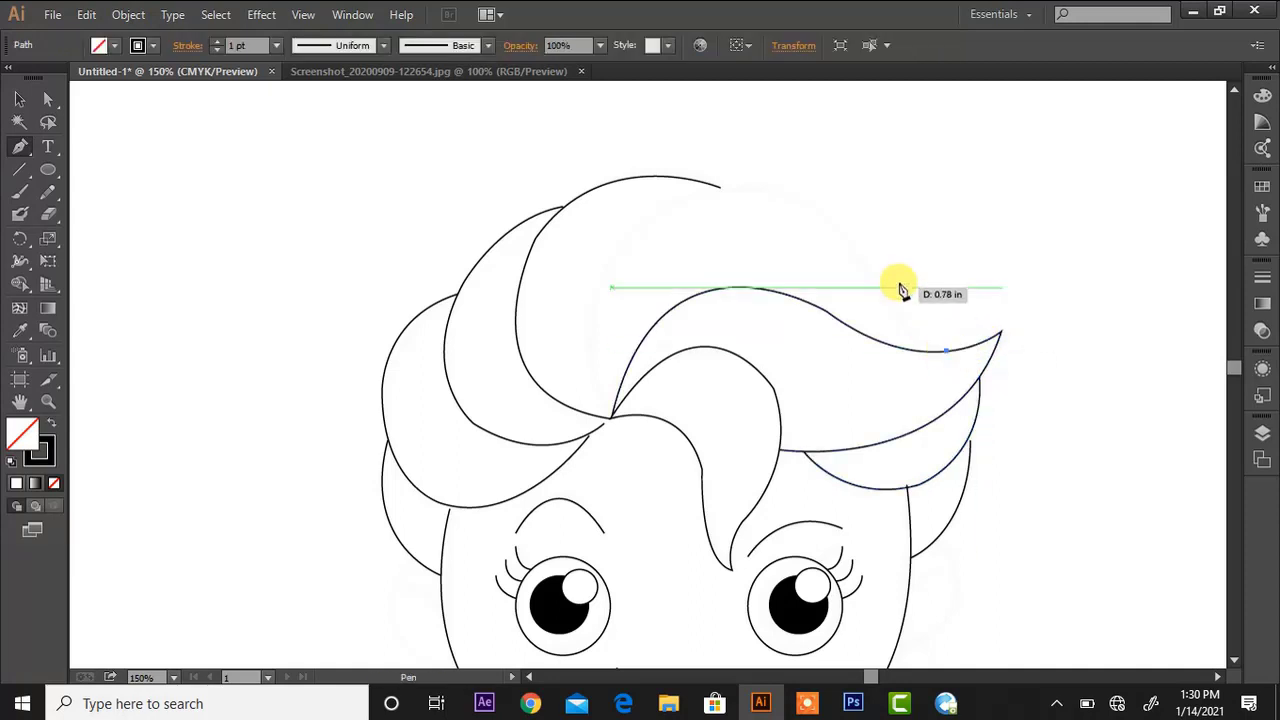
pyautogui.moveTo(853, 246); pyautogui.dragTo(816, 158)
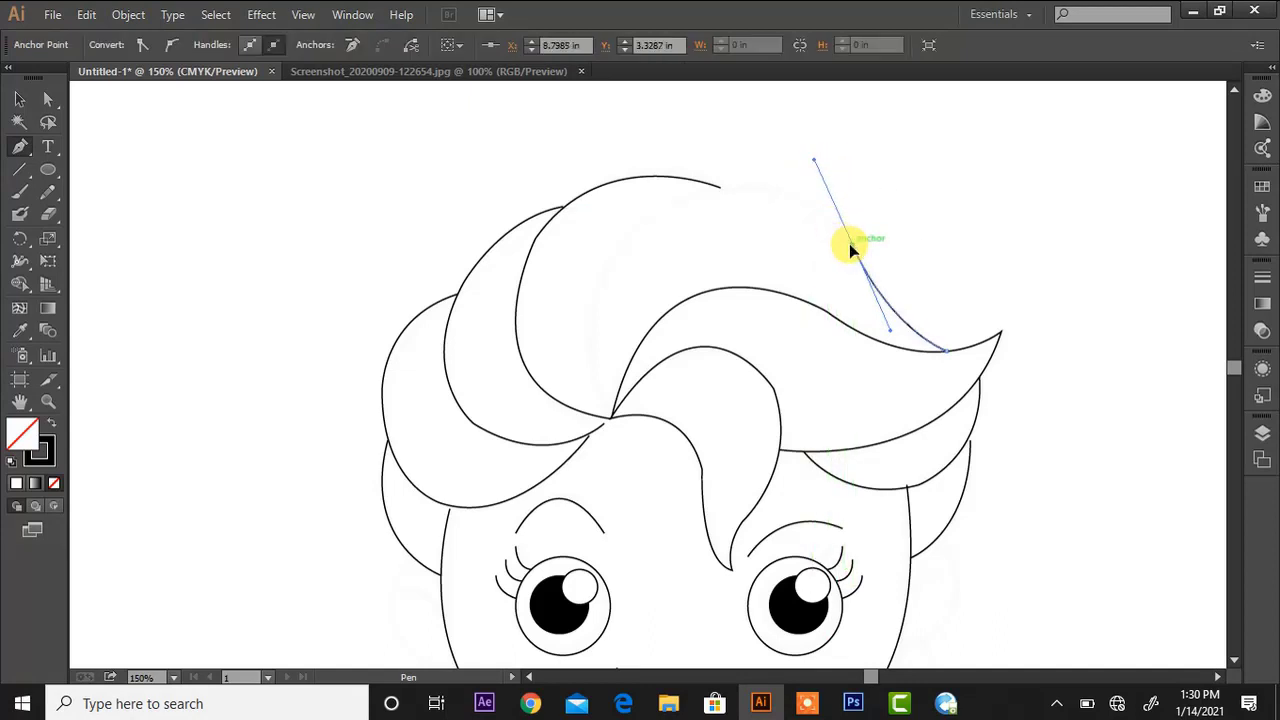
pyautogui.click(851, 244)
pyautogui.moveTo(686, 198); pyautogui.dragTo(571, 237)
pyautogui.click(686, 198)
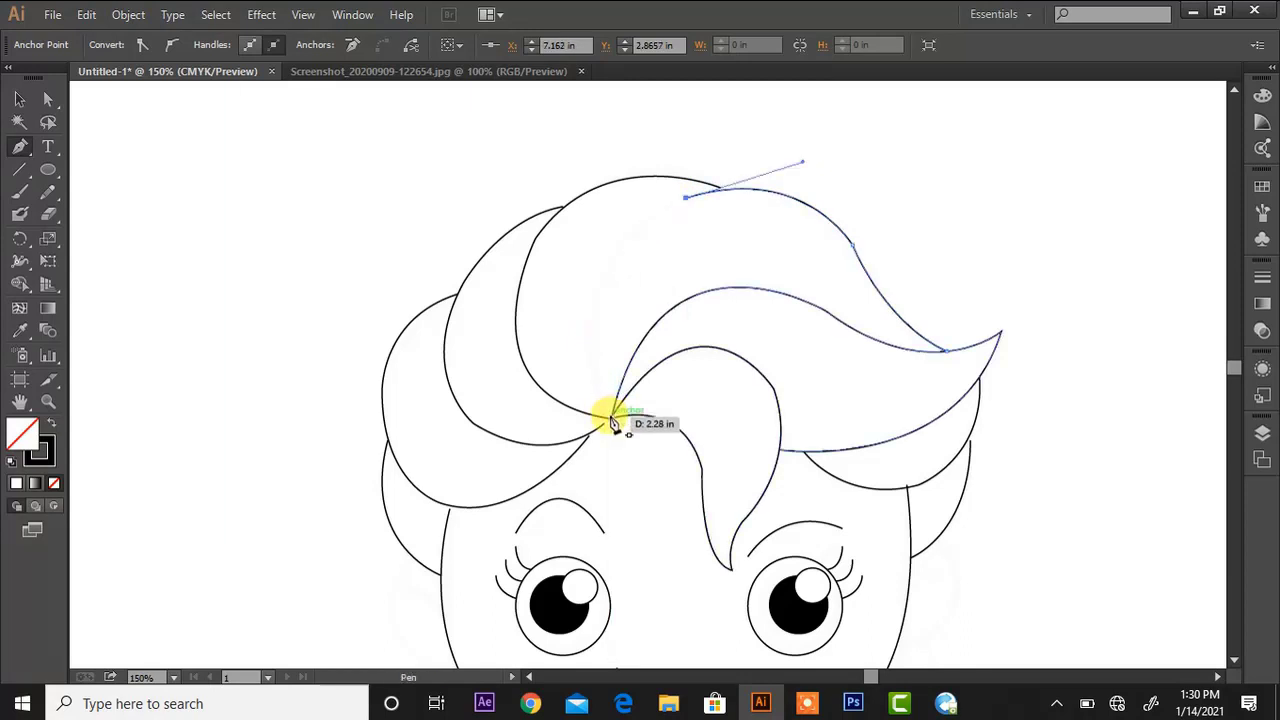
pyautogui.moveTo(610, 415); pyautogui.dragTo(670, 583)
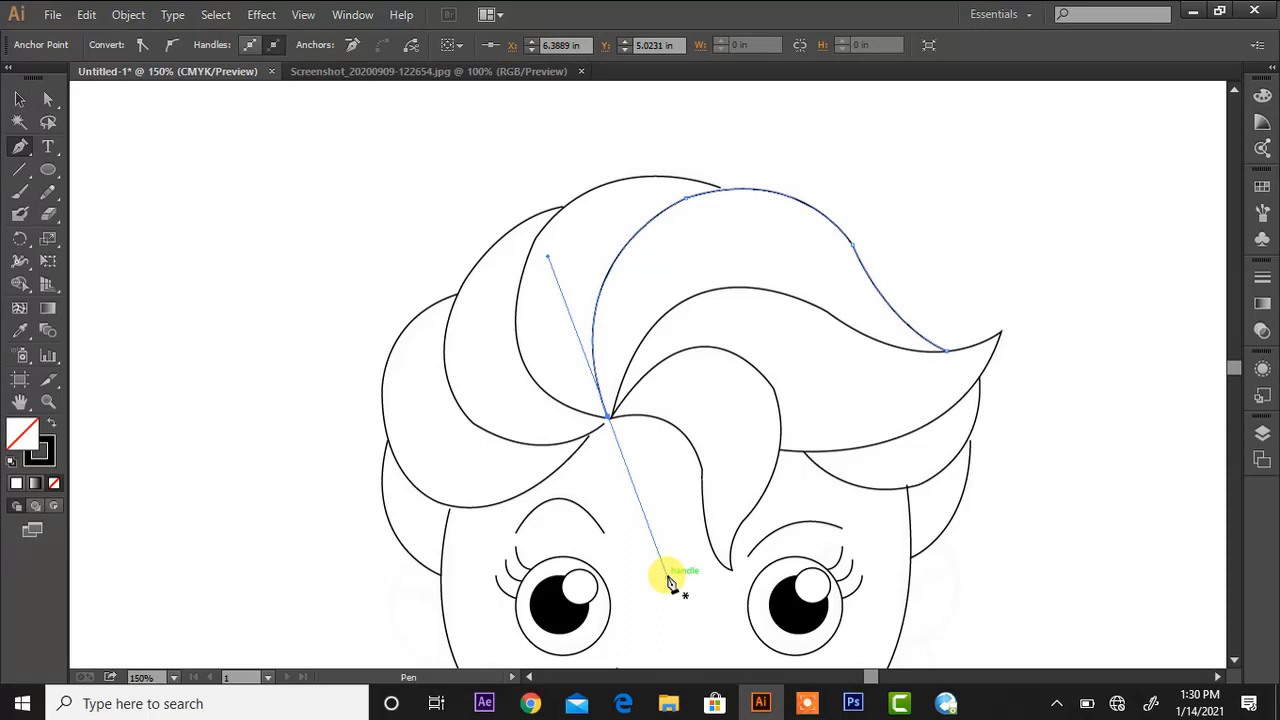
pyautogui.moveTo(670, 583); pyautogui.dragTo(667, 576)
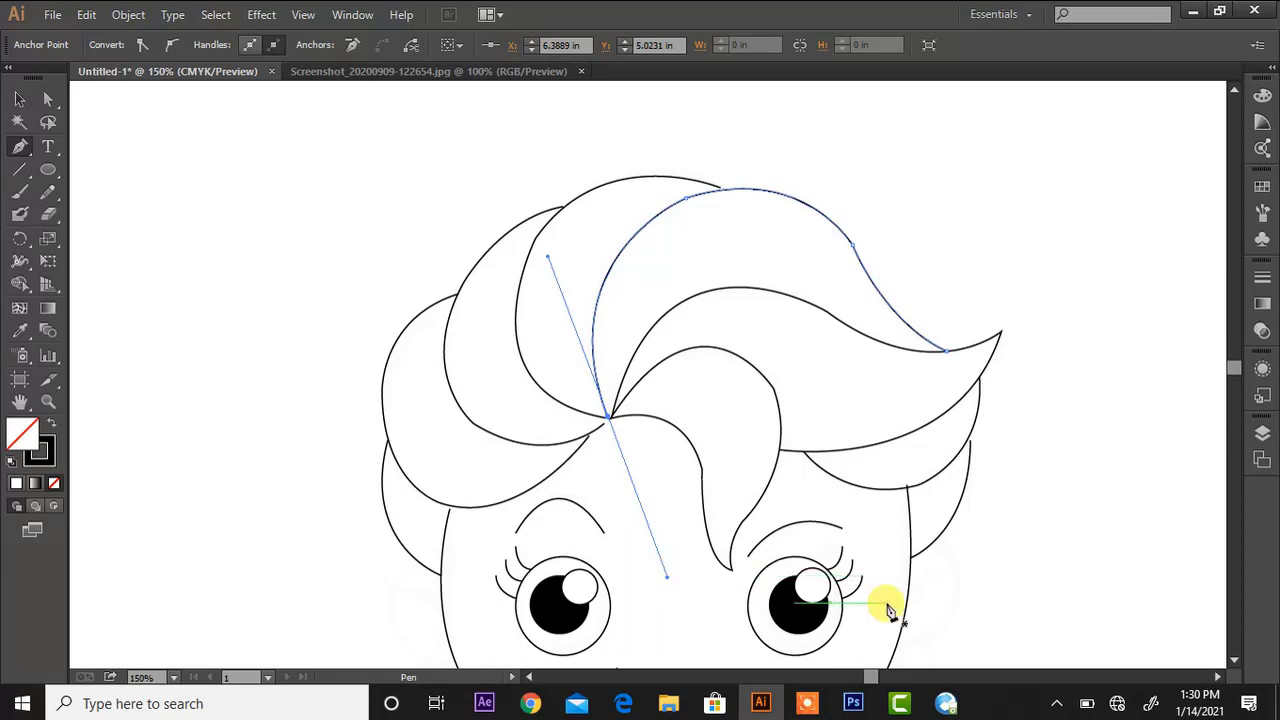
# With Direct Selection, nudge the lowest right tuft's upper anchor and the face outline's right end anchor to meet the hair lock above
pyautogui.click(48, 103)
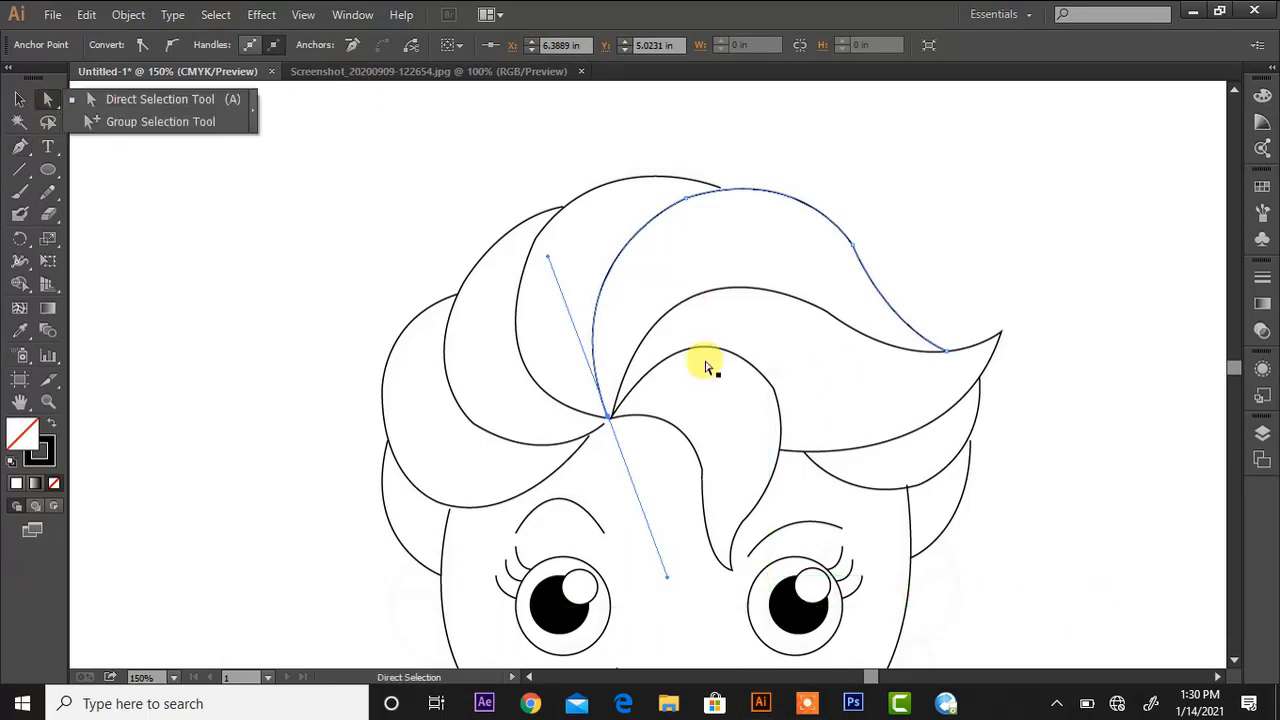
pyautogui.click(972, 449)
pyautogui.moveTo(971, 447); pyautogui.dragTo(971, 445)
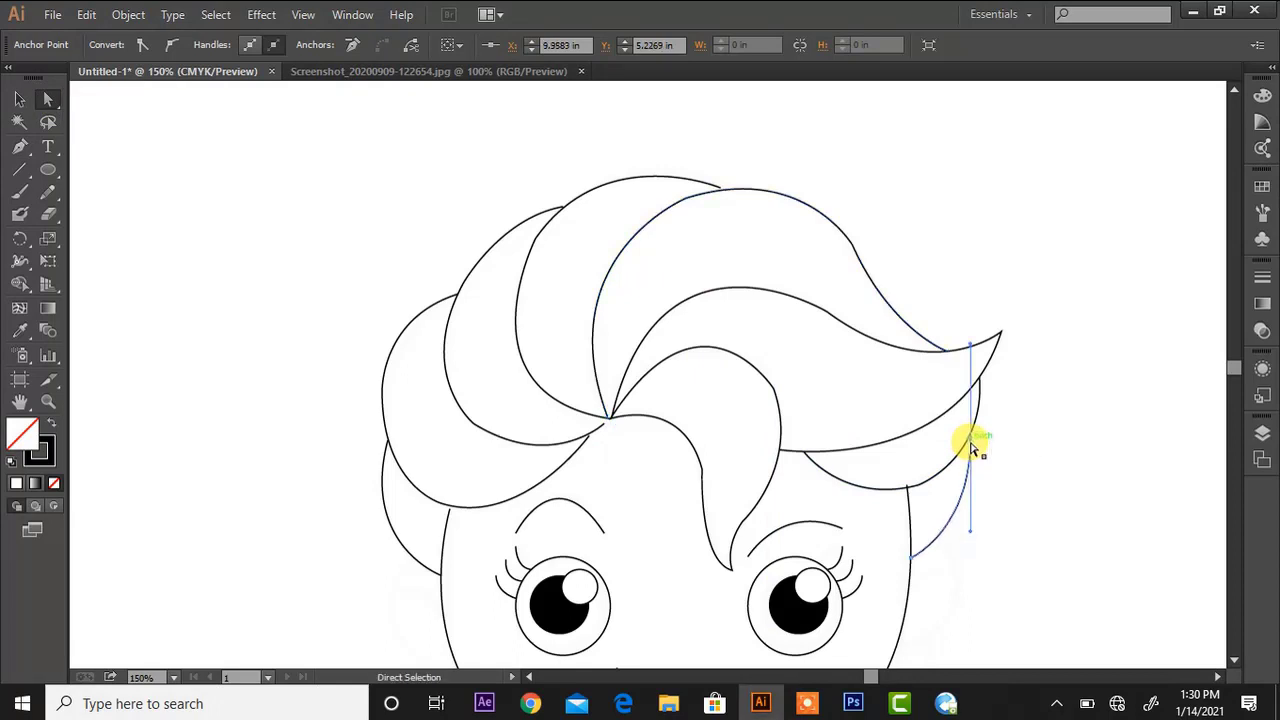
pyautogui.moveTo(908, 498); pyautogui.dragTo(910, 495)
# Trace the left ear's outer curve from the lowest left lock to the cheek, then add its short curved inner fold
pyautogui.click(1233, 662)
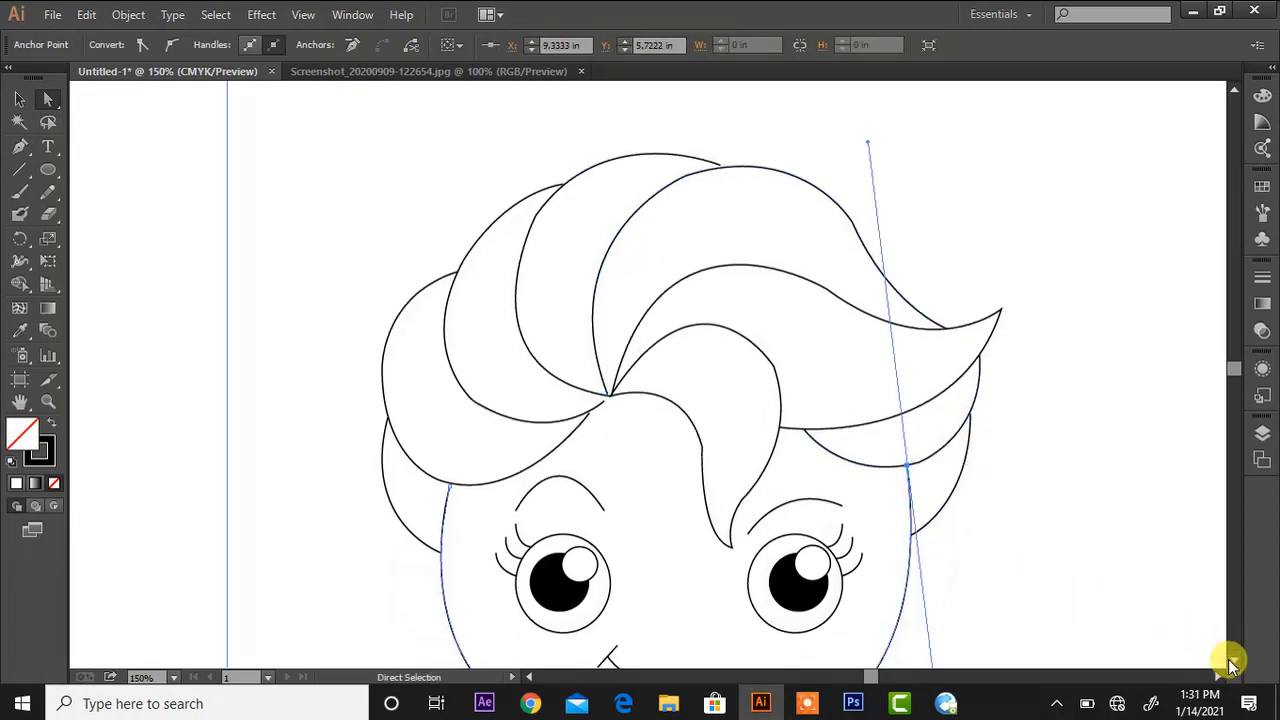
pyautogui.click(1233, 662)
pyautogui.press('p')
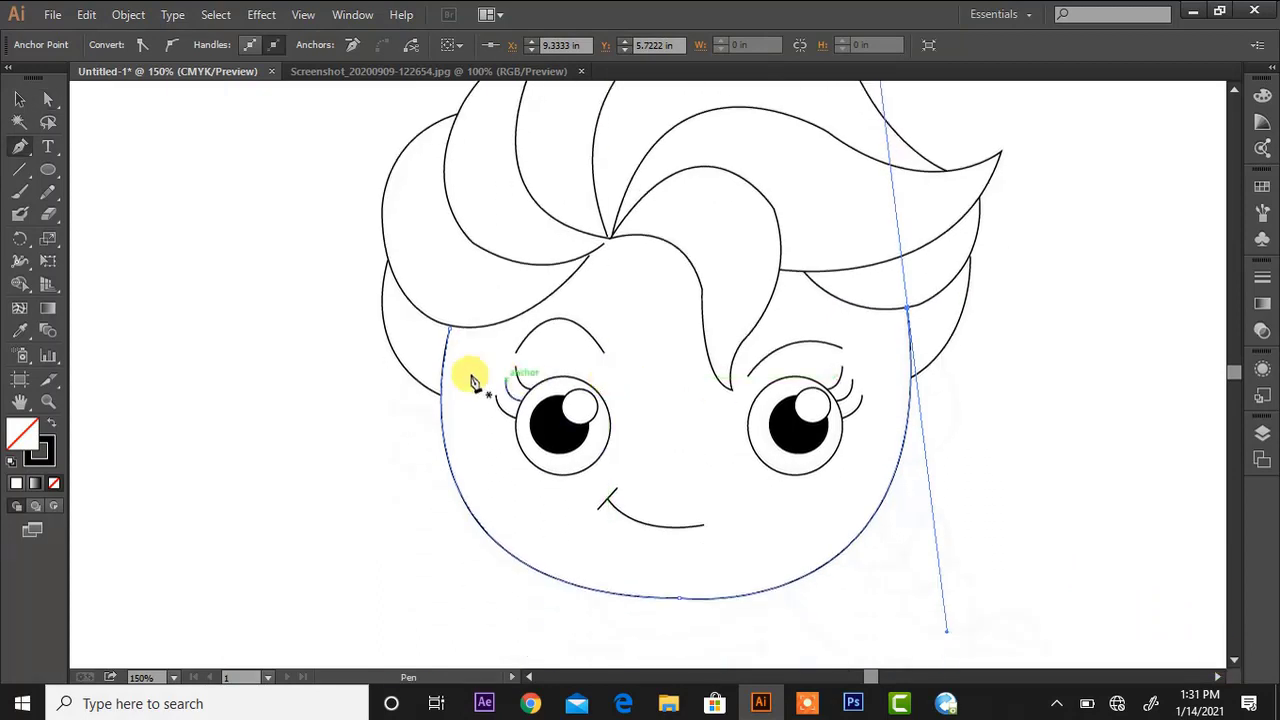
pyautogui.click(414, 378)
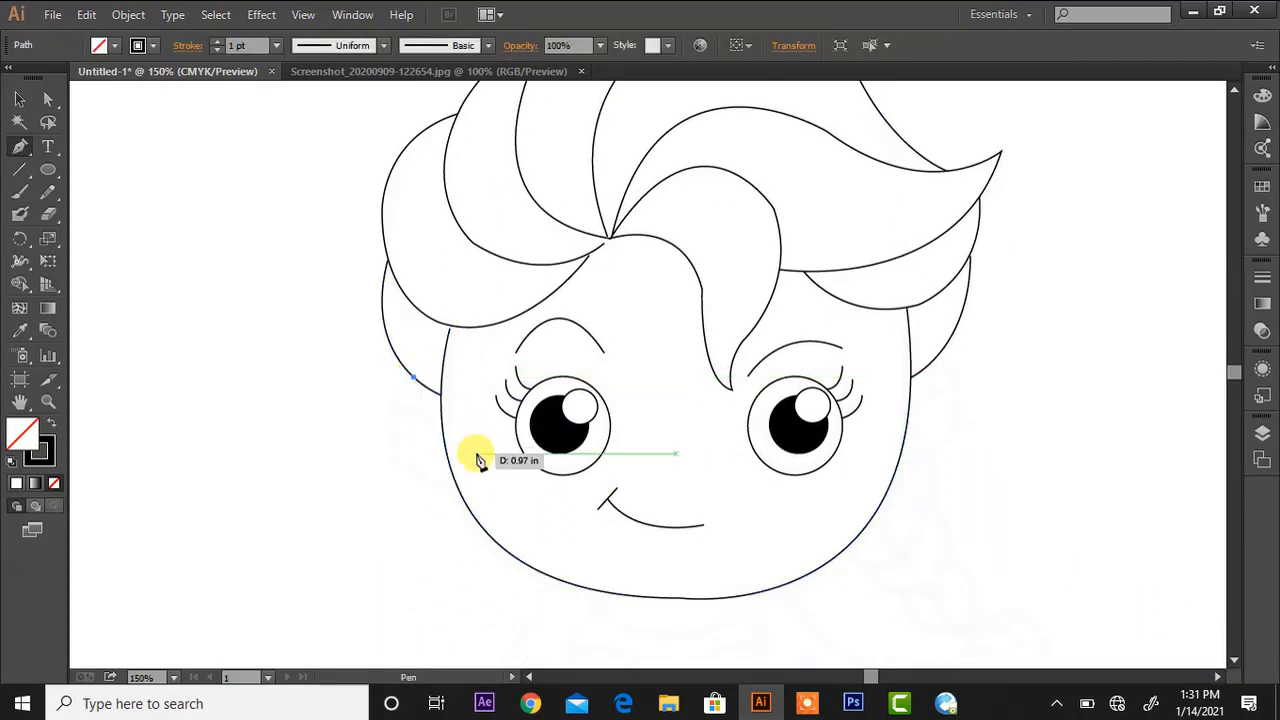
pyautogui.moveTo(457, 486); pyautogui.dragTo(570, 512)
pyautogui.hotkey('ctrl', 'z')
pyautogui.moveTo(393, 433); pyautogui.dragTo(510, 485)
pyautogui.click(392, 442)
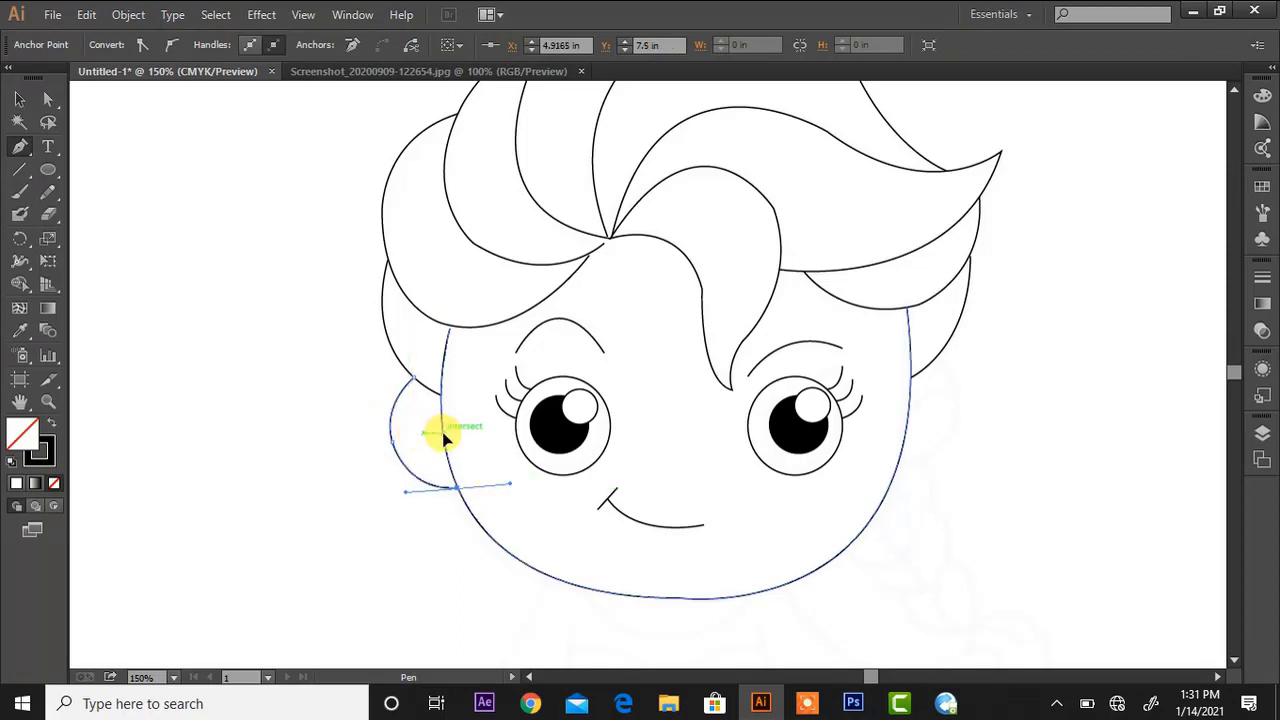
pyautogui.click(445, 437)
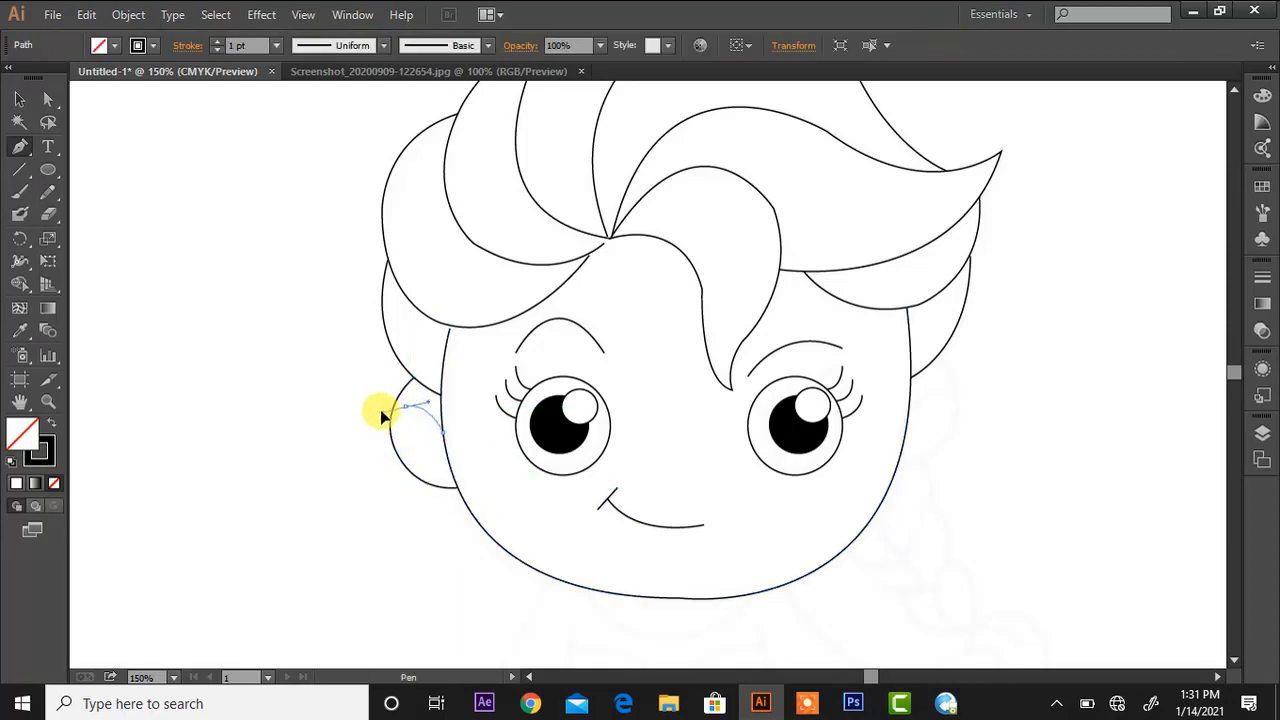
pyautogui.moveTo(380, 415); pyautogui.dragTo(382, 417)
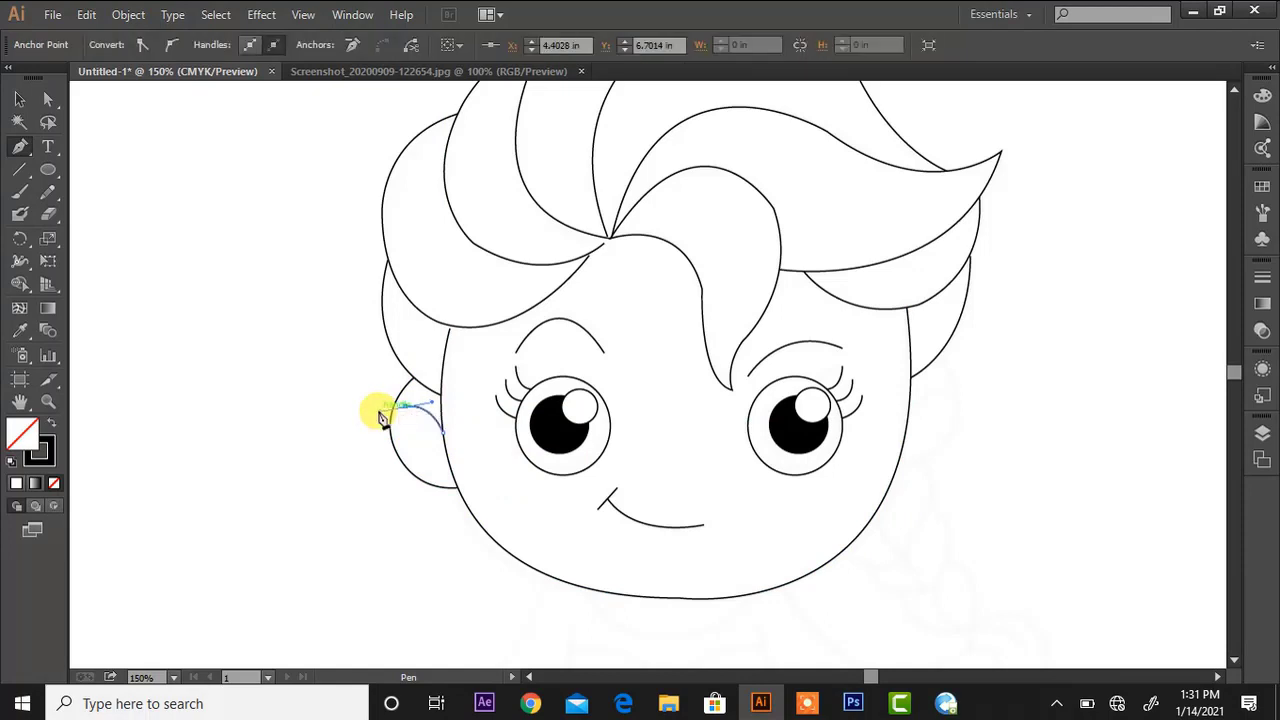
# Trace the right ear's outer curve from the lowest right hair tuft around and down to the face outline
pyautogui.moveTo(938, 352); pyautogui.dragTo(950, 448)
pyautogui.click(961, 414)
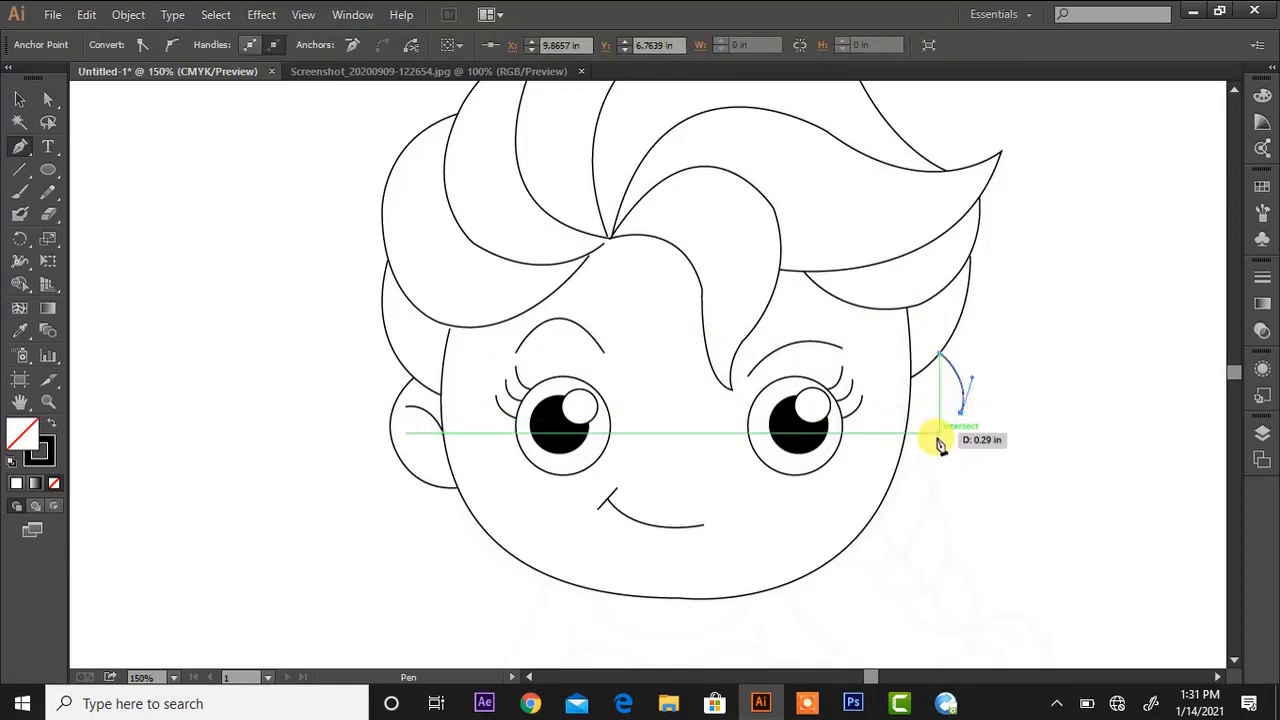
pyautogui.moveTo(900, 464); pyautogui.dragTo(870, 455)
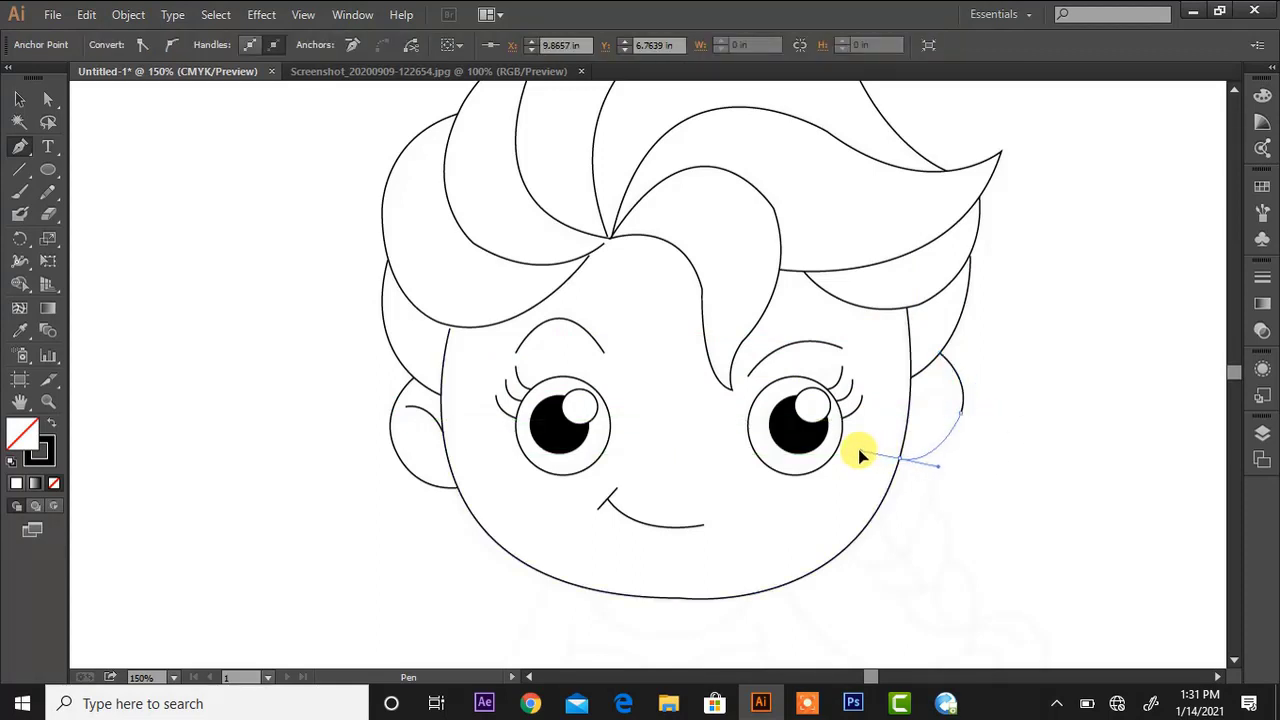
pyautogui.keyDown('ctrl'); pyautogui.click(907, 414); pyautogui.keyUp('ctrl')
pyautogui.moveTo(908, 413); pyautogui.dragTo(944, 389)
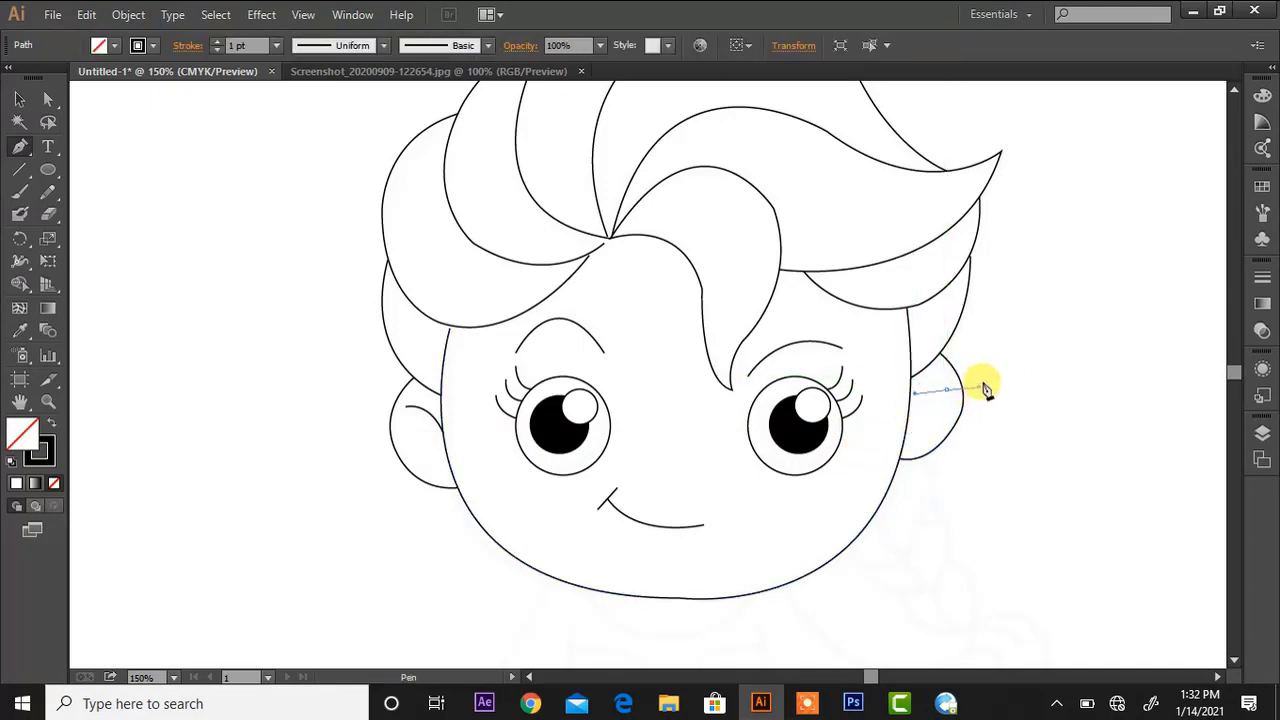
pyautogui.hotkey('ctrl', 'z')
pyautogui.moveTo(946, 388); pyautogui.dragTo(951, 387)
pyautogui.hotkey('ctrl', 'z')
pyautogui.click(907, 414)
pyautogui.moveTo(945, 389); pyautogui.dragTo(960, 394)
pyautogui.hotkey('ctrl', 'z')
pyautogui.hotkey('ctrl', 'z')
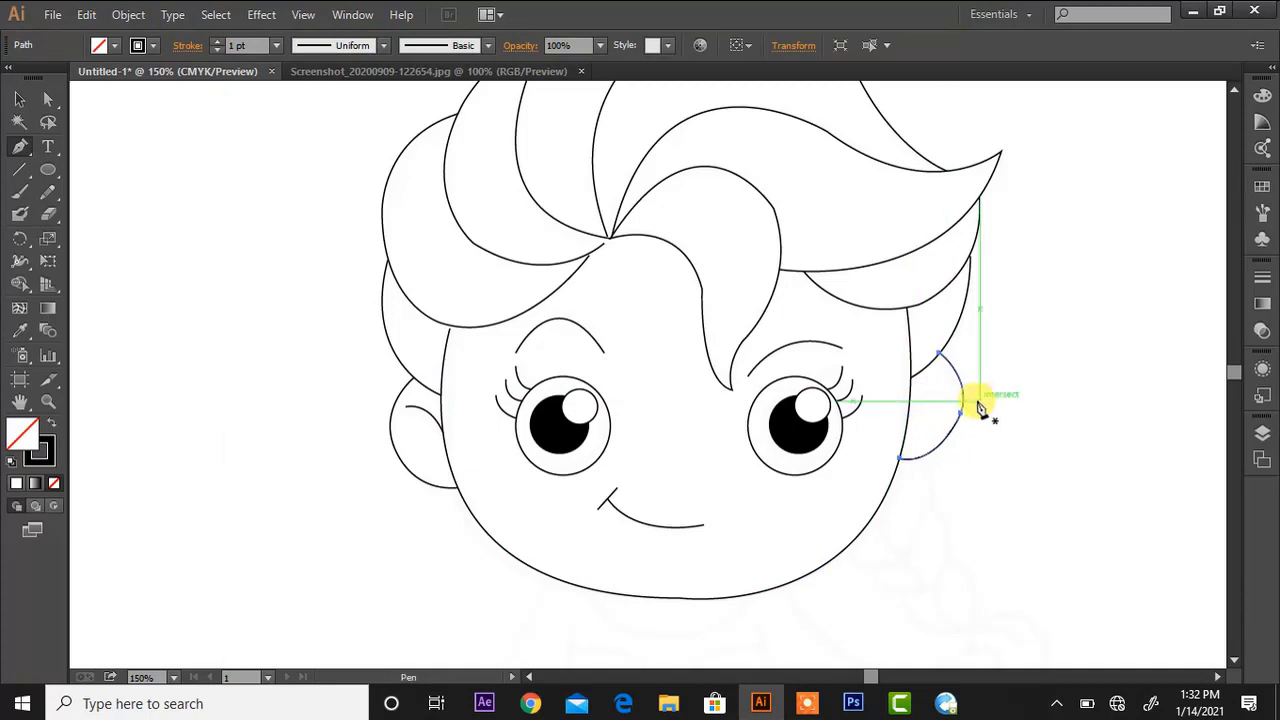
# Trace the right ear's short inner fold, curving from inside the ear down to the face outline
pyautogui.click(940, 389)
pyautogui.moveTo(907, 419); pyautogui.dragTo(903, 456)
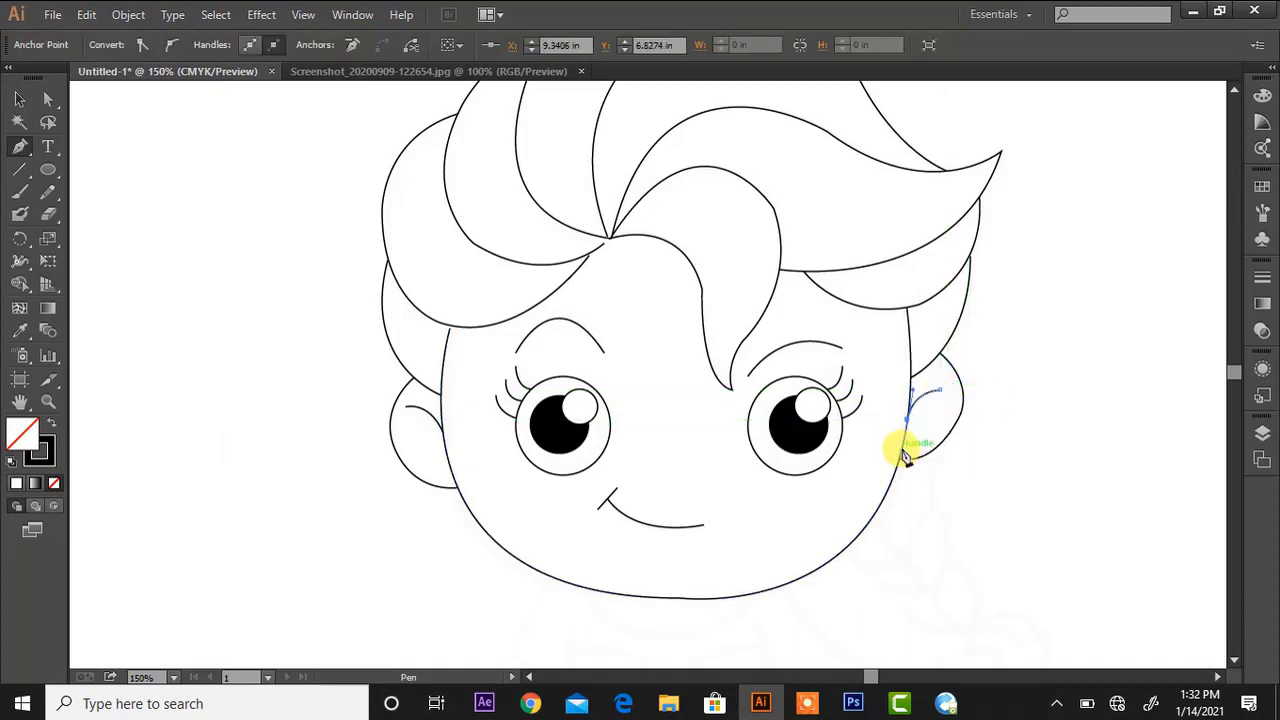
# Trace the braid's first segment from the lower right jaw, curving out to a corner and back up to the ear's bottom edge
pyautogui.scroll(-4, 1236, 650)
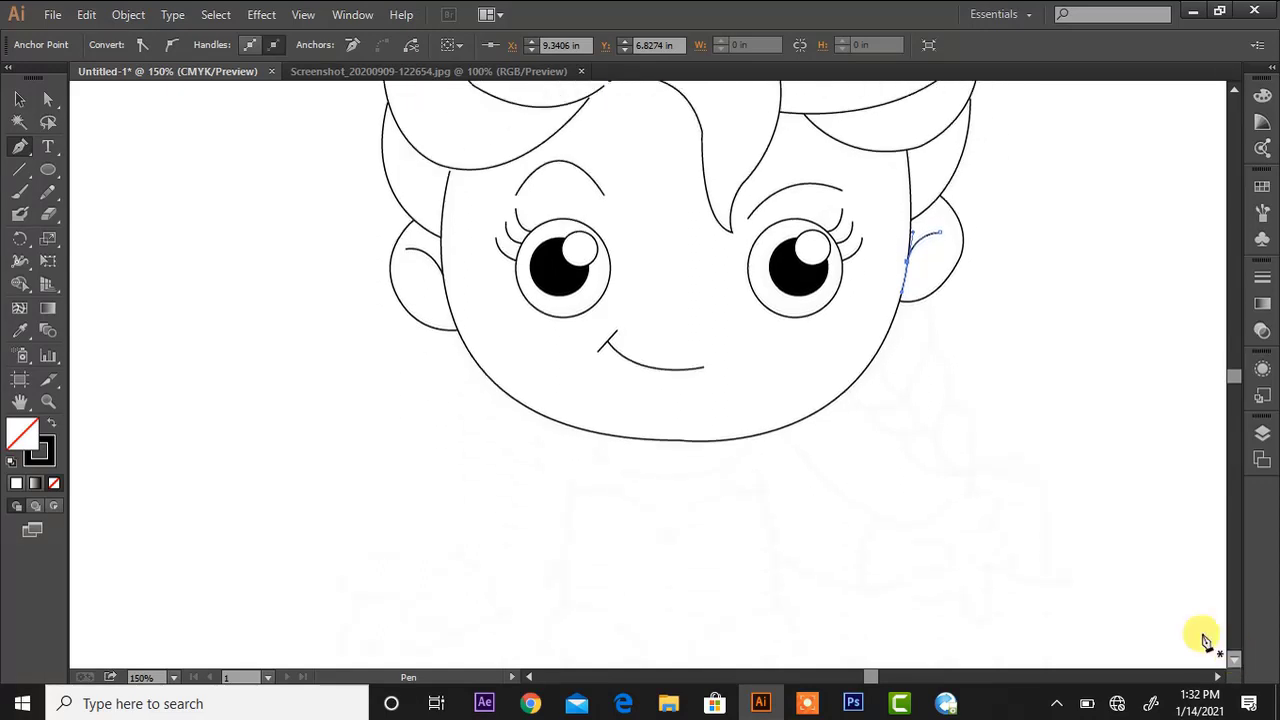
pyautogui.click(847, 397)
pyautogui.moveTo(907, 403); pyautogui.dragTo(955, 385)
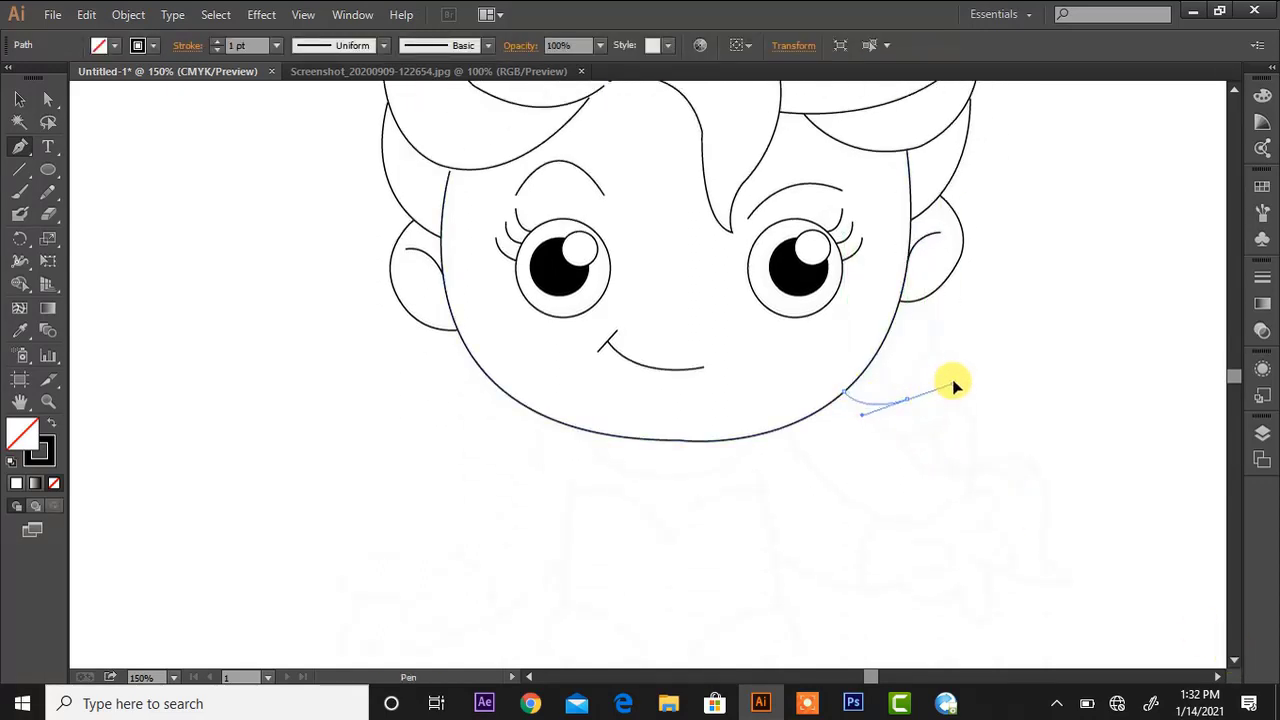
pyautogui.click(907, 401)
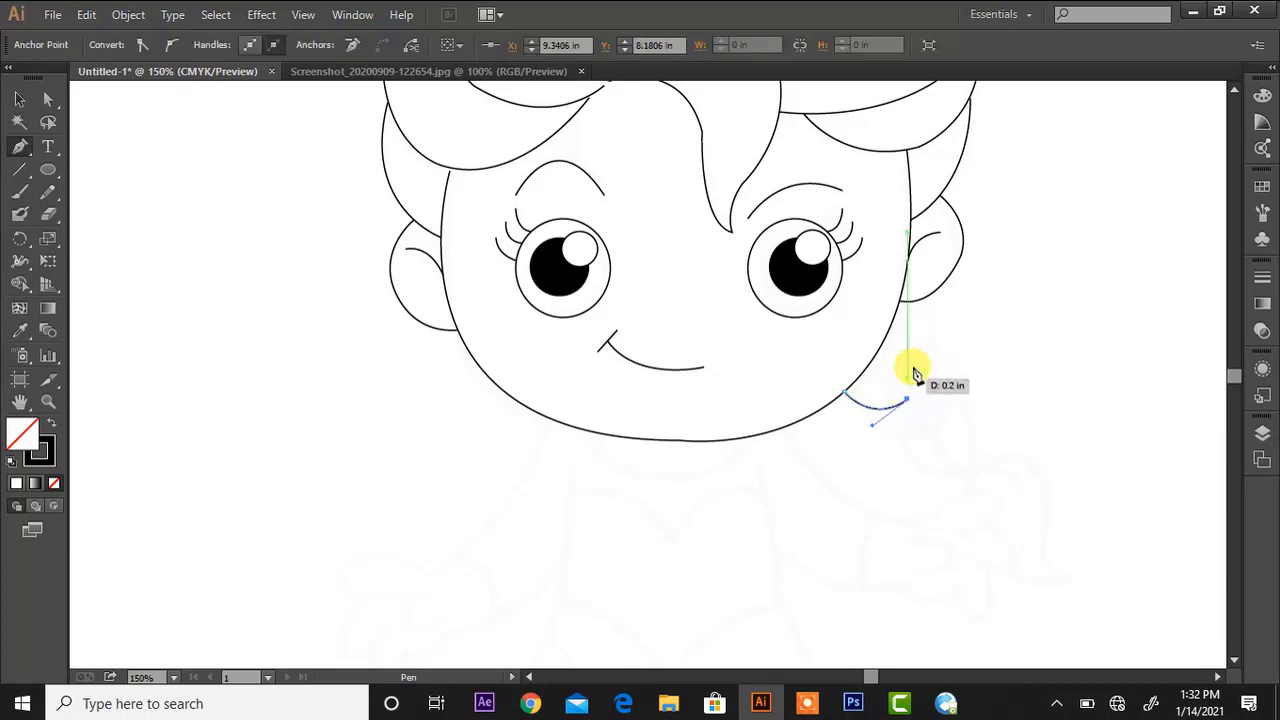
pyautogui.click(919, 371)
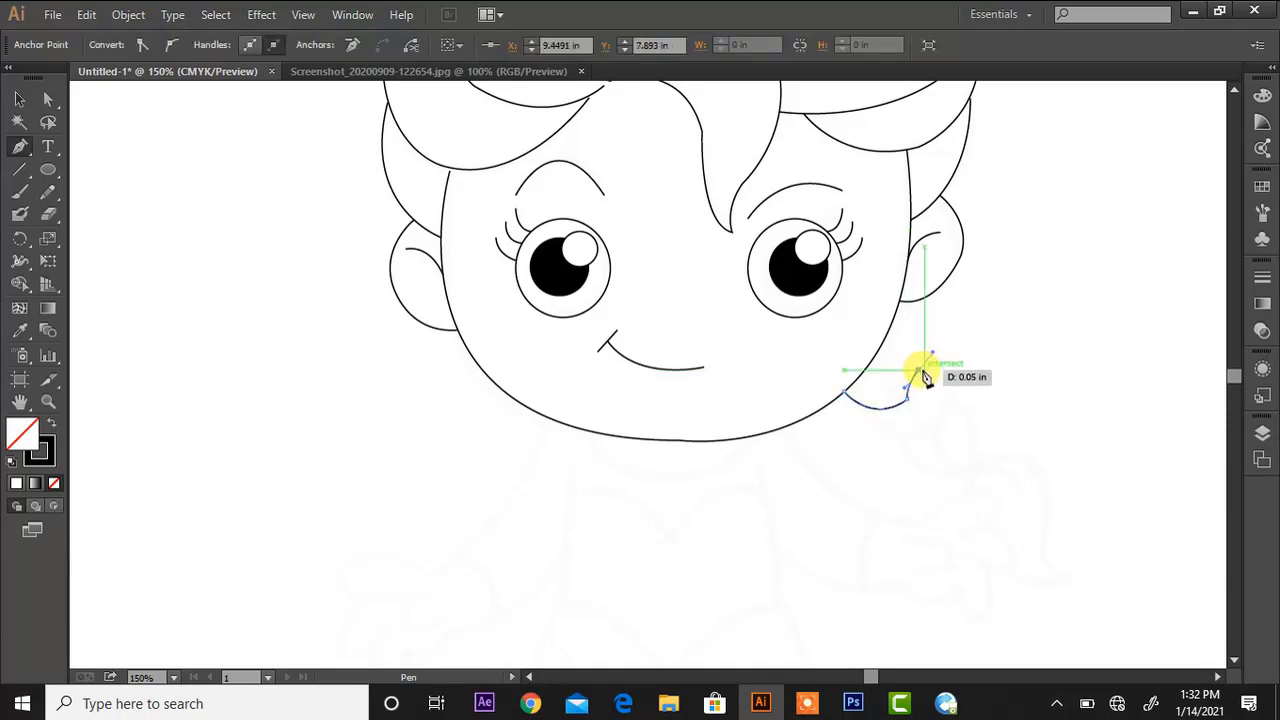
pyautogui.click(918, 369)
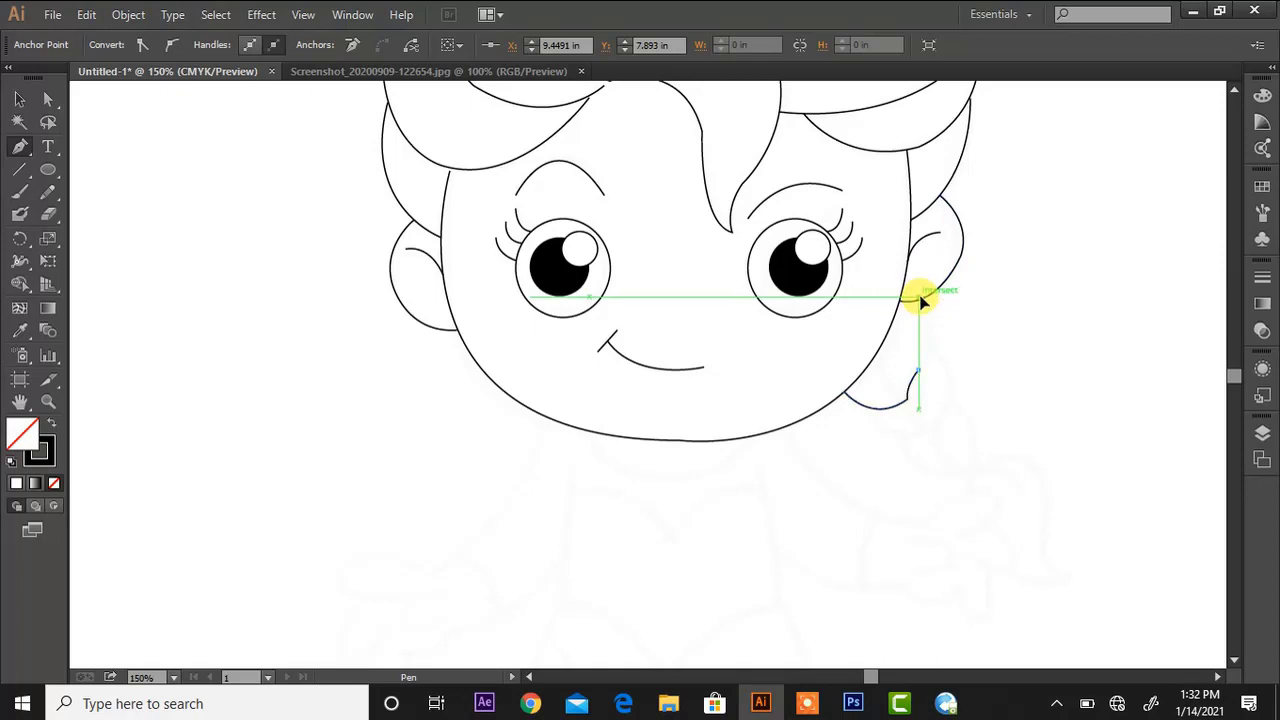
pyautogui.moveTo(917, 297); pyautogui.dragTo(886, 266)
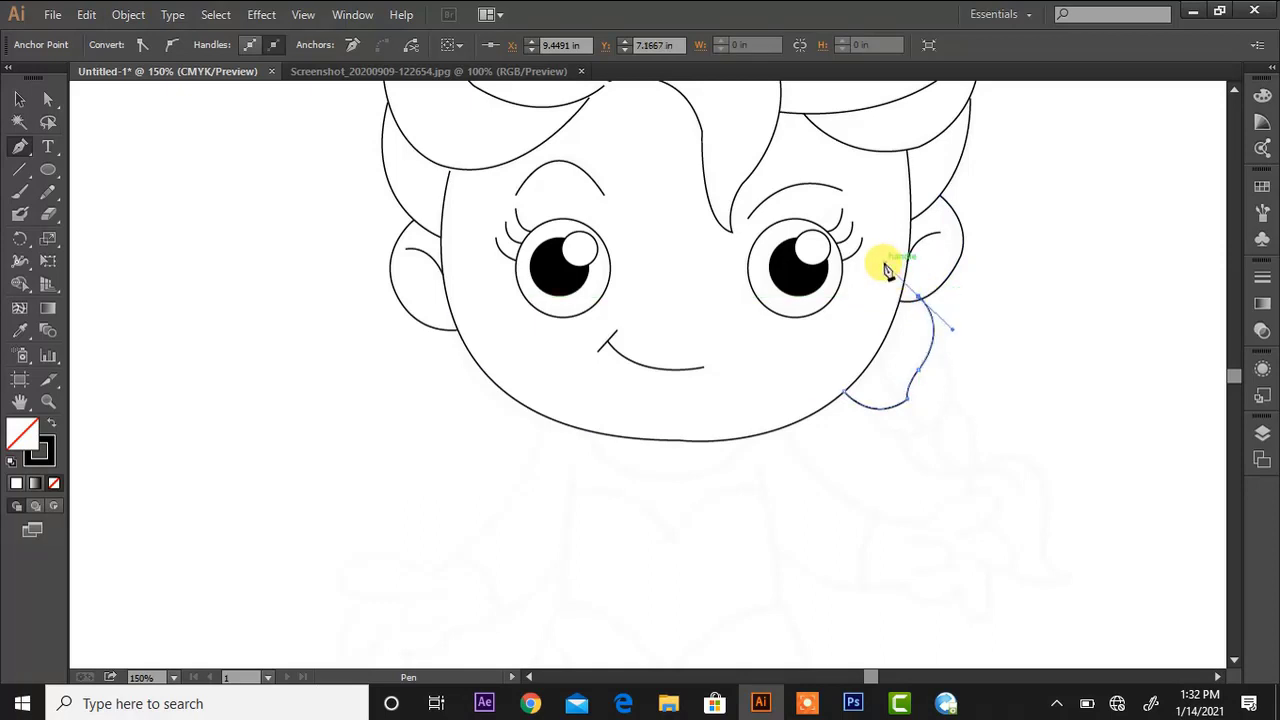
# Trace the braid's wavy center line from the right jaw through the first segment's corner, curving down and right in successive scallops
pyautogui.click(874, 356)
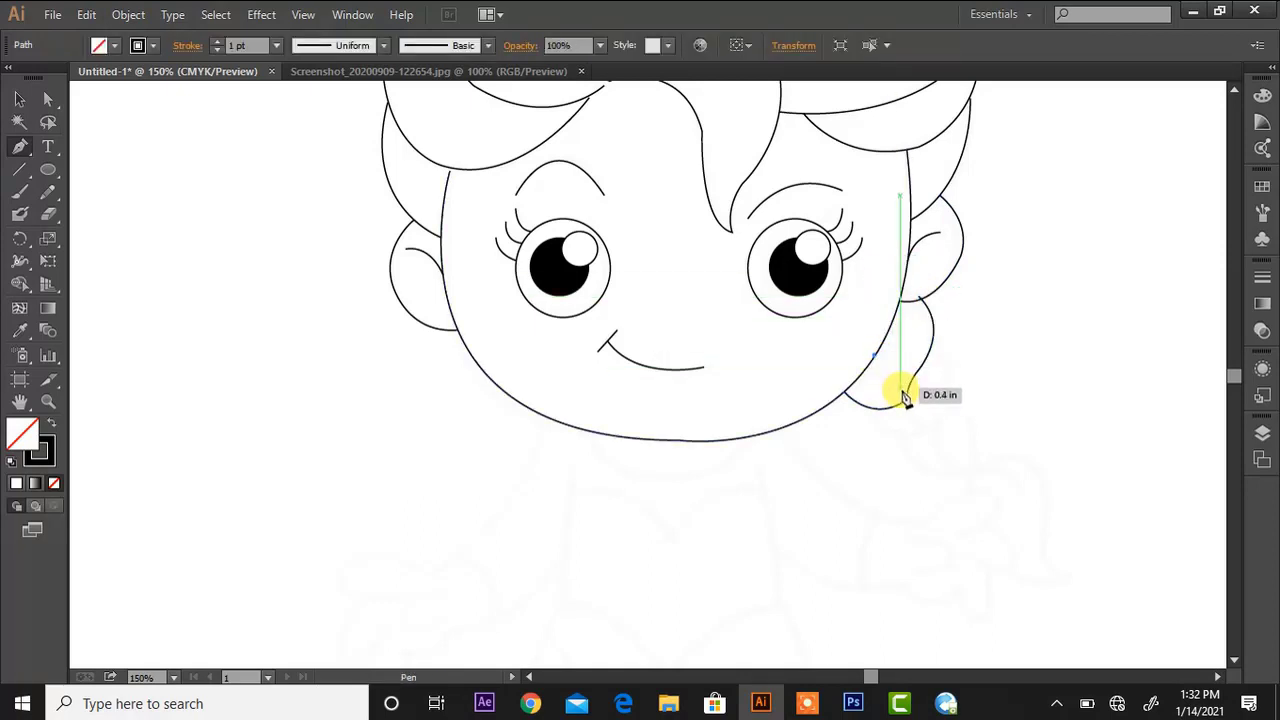
pyautogui.moveTo(906, 399); pyautogui.dragTo(967, 467)
pyautogui.click(907, 399)
pyautogui.click(933, 431)
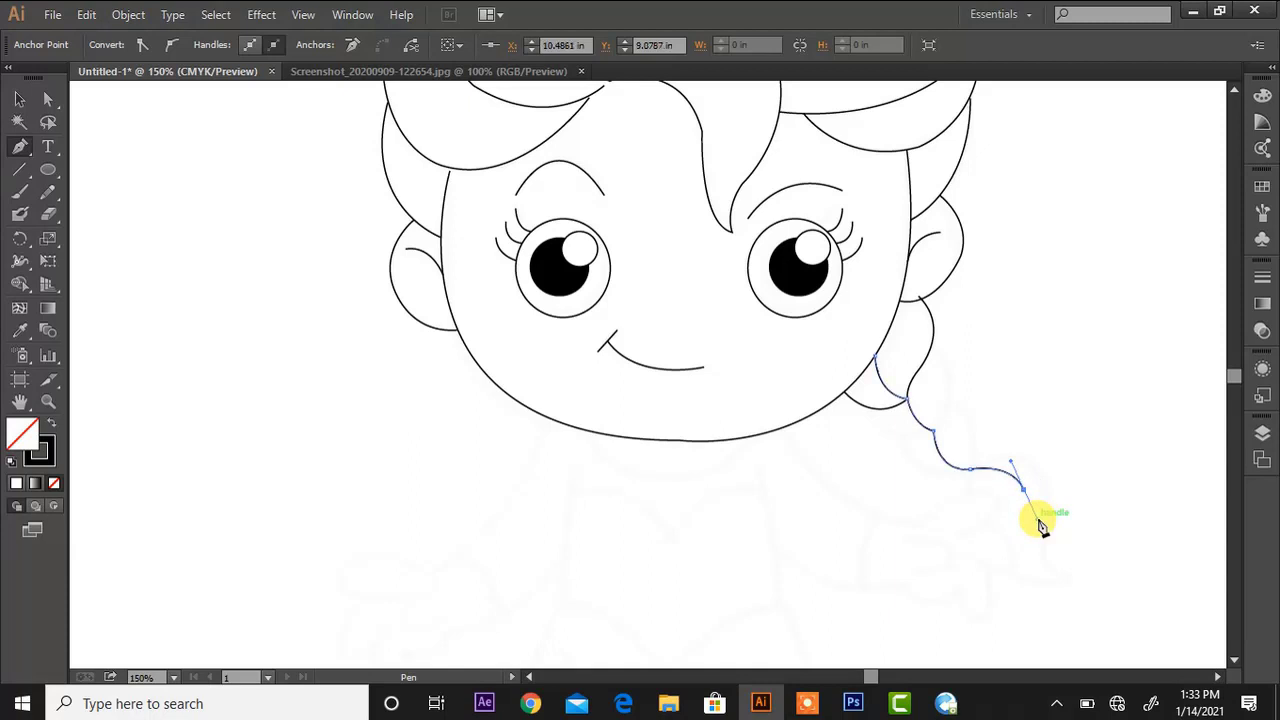
pyautogui.moveTo(1041, 528); pyautogui.dragTo(1036, 518)
# Trace the braid's second segment from below the first, curving to the center line's next corner and up to the first segment's outer edge
pyautogui.moveTo(875, 416); pyautogui.dragTo(933, 433)
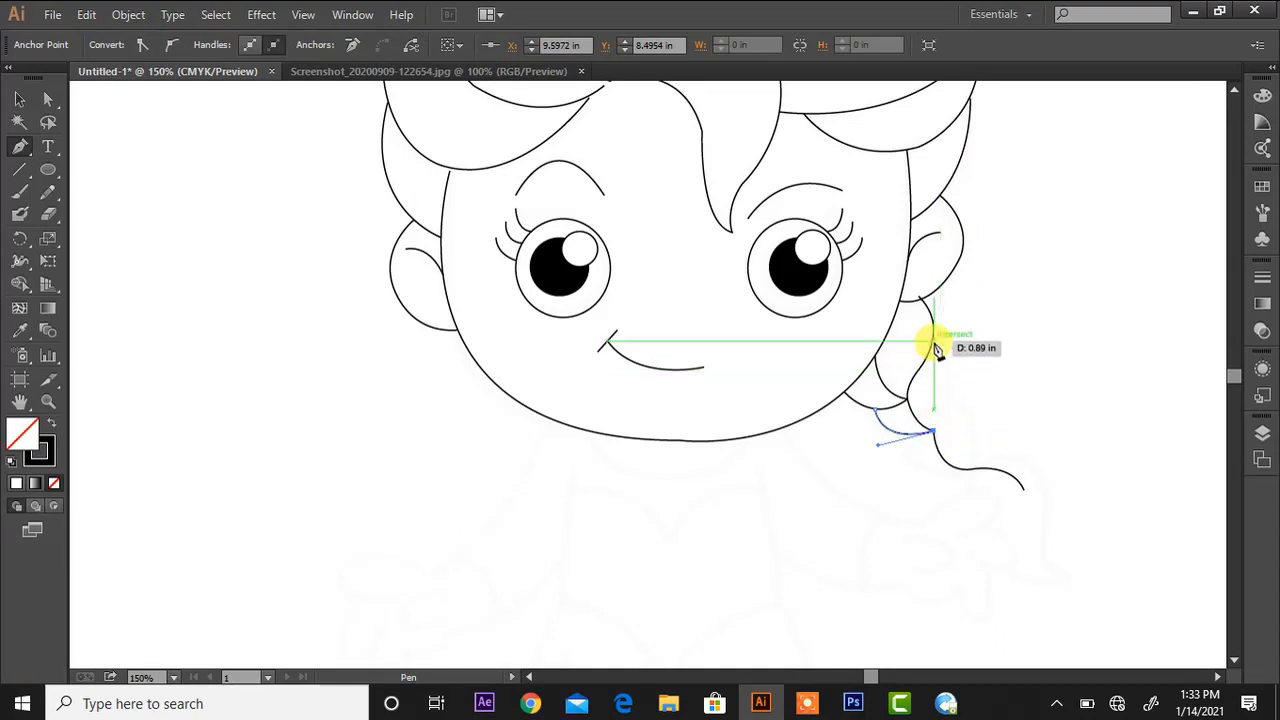
pyautogui.moveTo(931, 344); pyautogui.dragTo(890, 317)
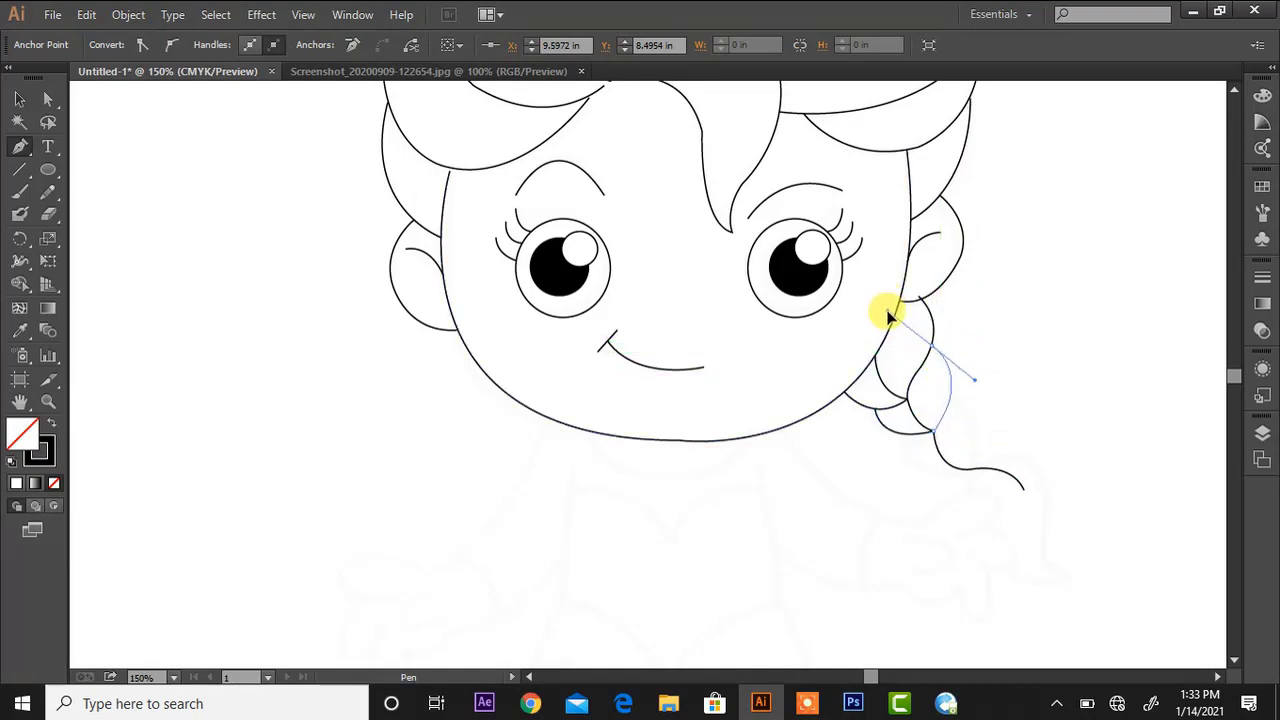
pyautogui.press('p')
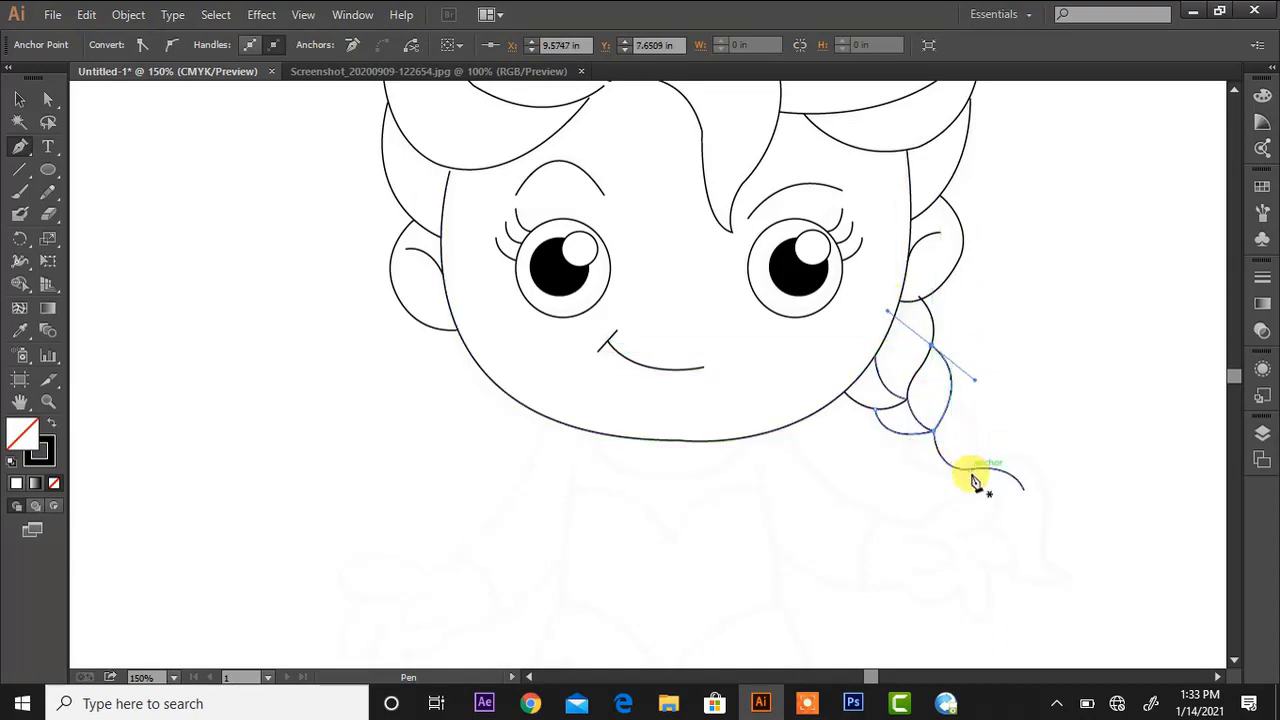
# Trace a short edge down from the center line's last corner, and the braid's third segment up to the second segment's outer edge
pyautogui.click(968, 494)
pyautogui.moveTo(972, 500); pyautogui.dragTo(1032, 480)
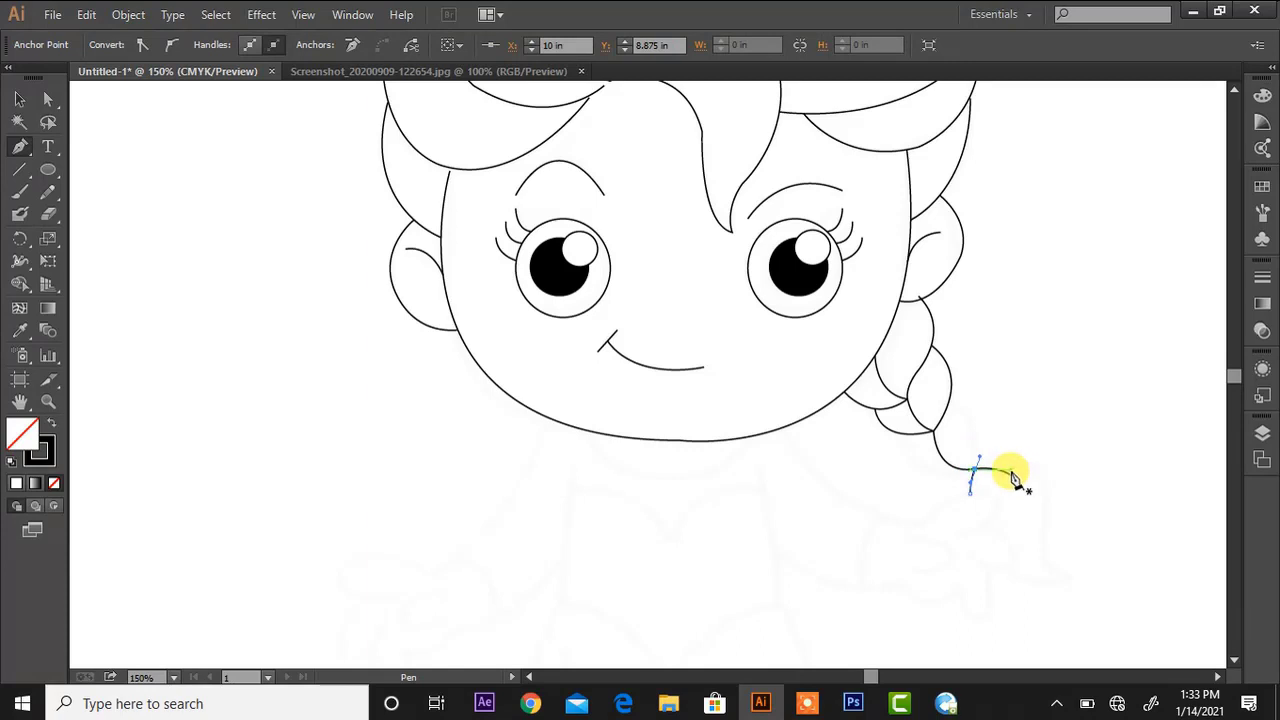
pyautogui.moveTo(900, 433); pyautogui.dragTo(1036, 451)
pyautogui.click(971, 470)
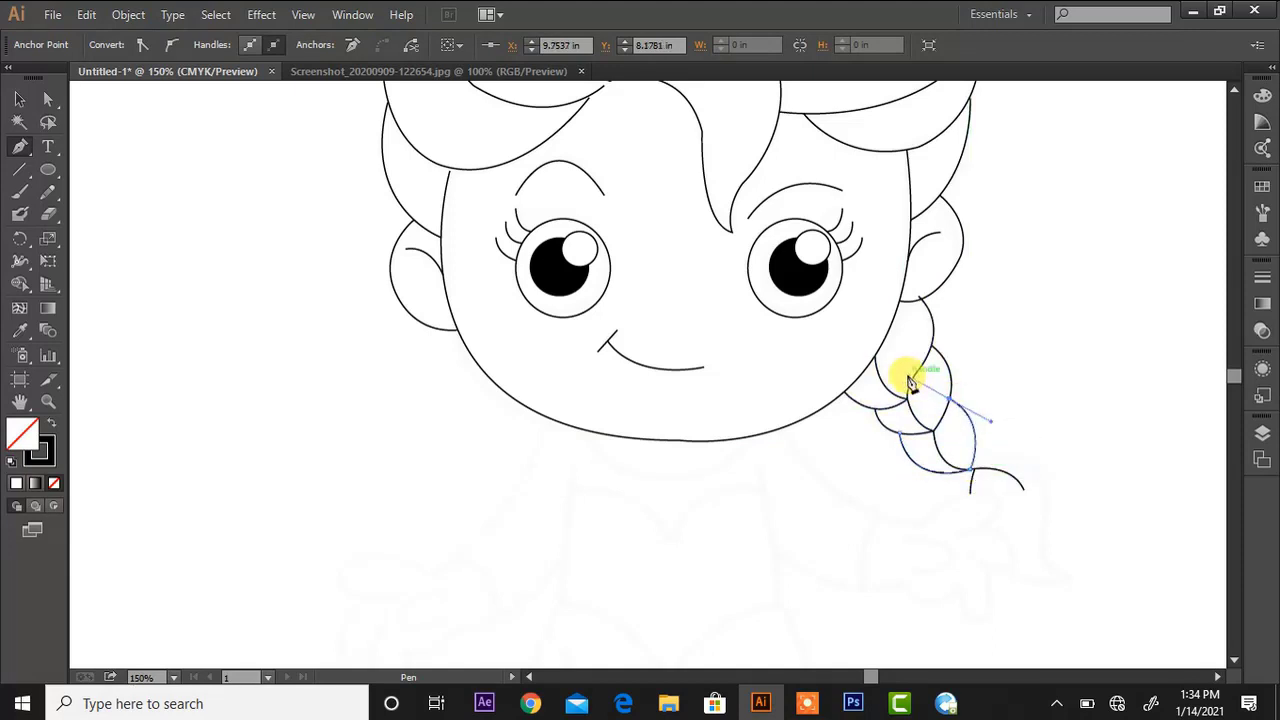
pyautogui.moveTo(910, 383); pyautogui.dragTo(980, 473)
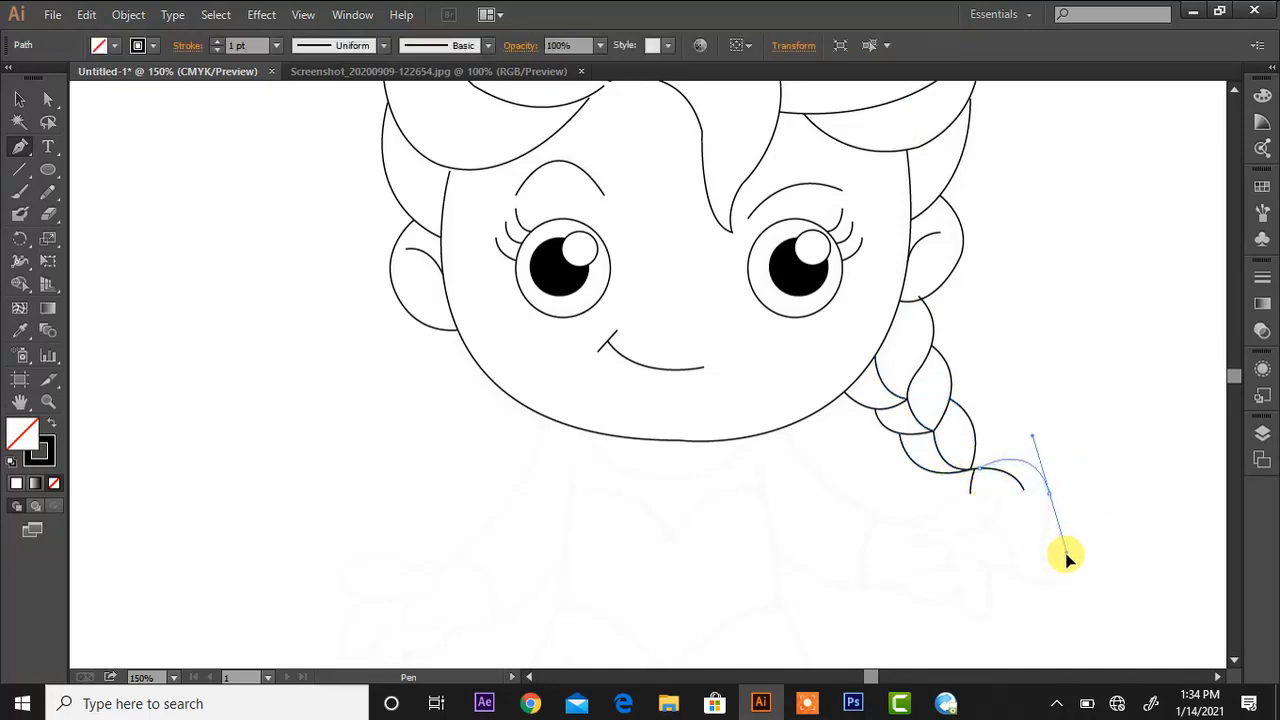
# Trace the braid's loose tail, arching from the last segment's corner down to a pointed tip and curving back along its lower edge
pyautogui.moveTo(1064, 550); pyautogui.dragTo(1038, 503)
pyautogui.hotkey('ctrl', 'z')
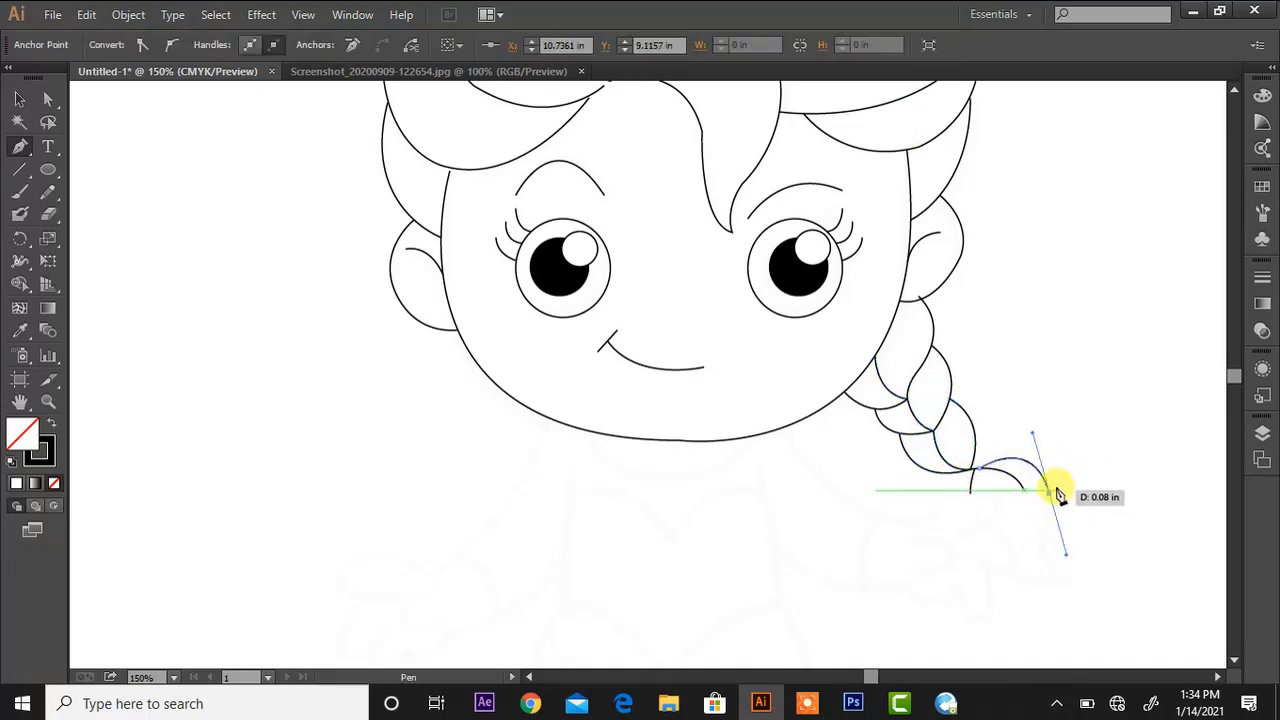
pyautogui.click(1048, 493)
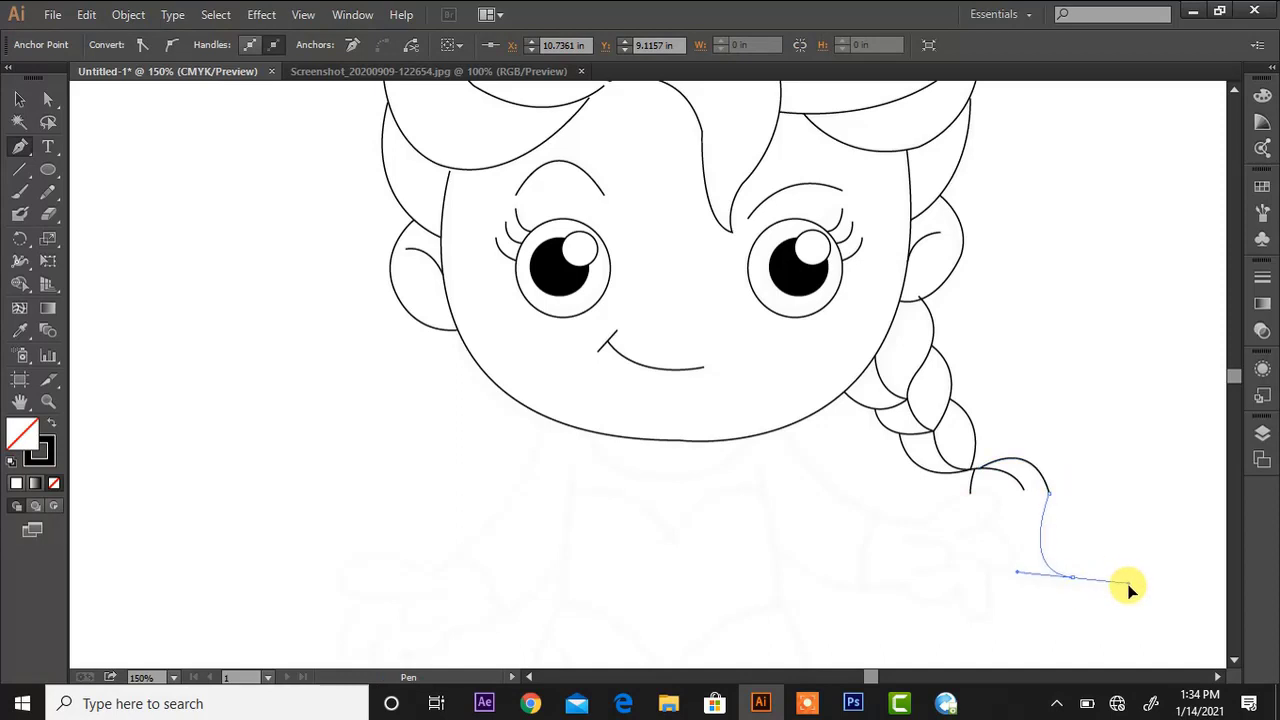
pyautogui.moveTo(1124, 594); pyautogui.dragTo(1124, 585)
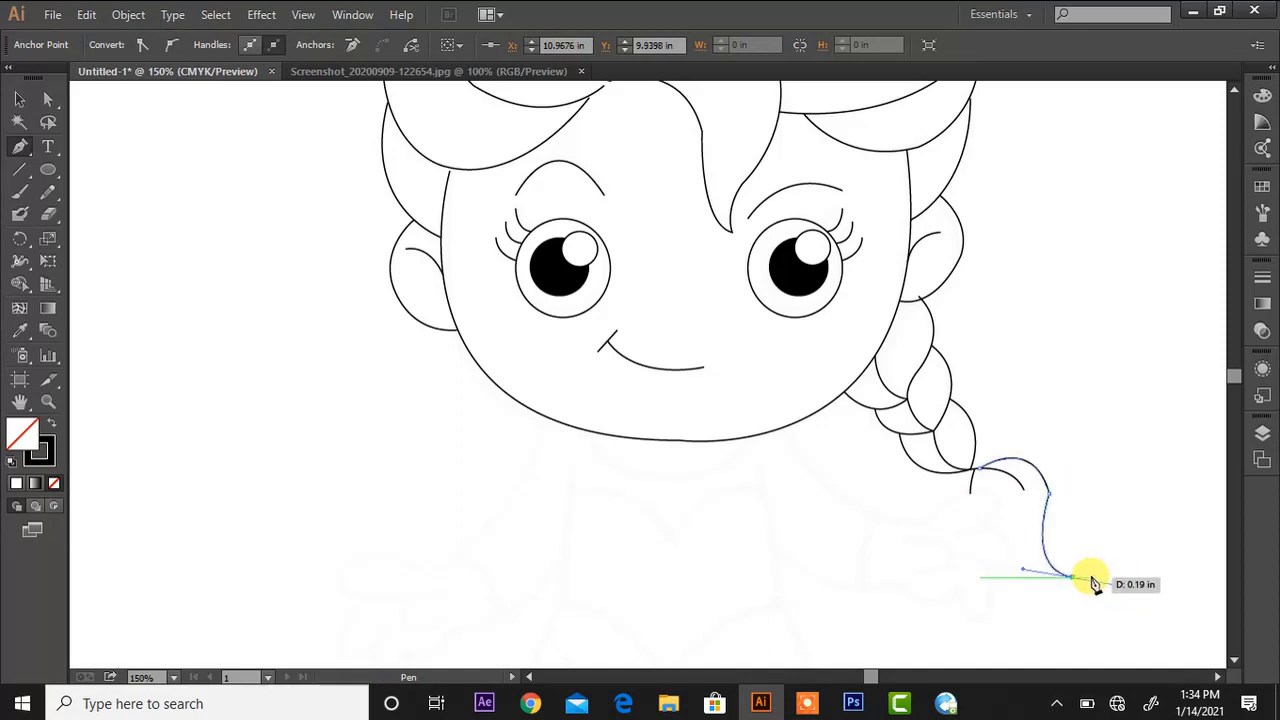
pyautogui.click(1073, 578)
pyautogui.moveTo(1001, 567); pyautogui.dragTo(990, 540)
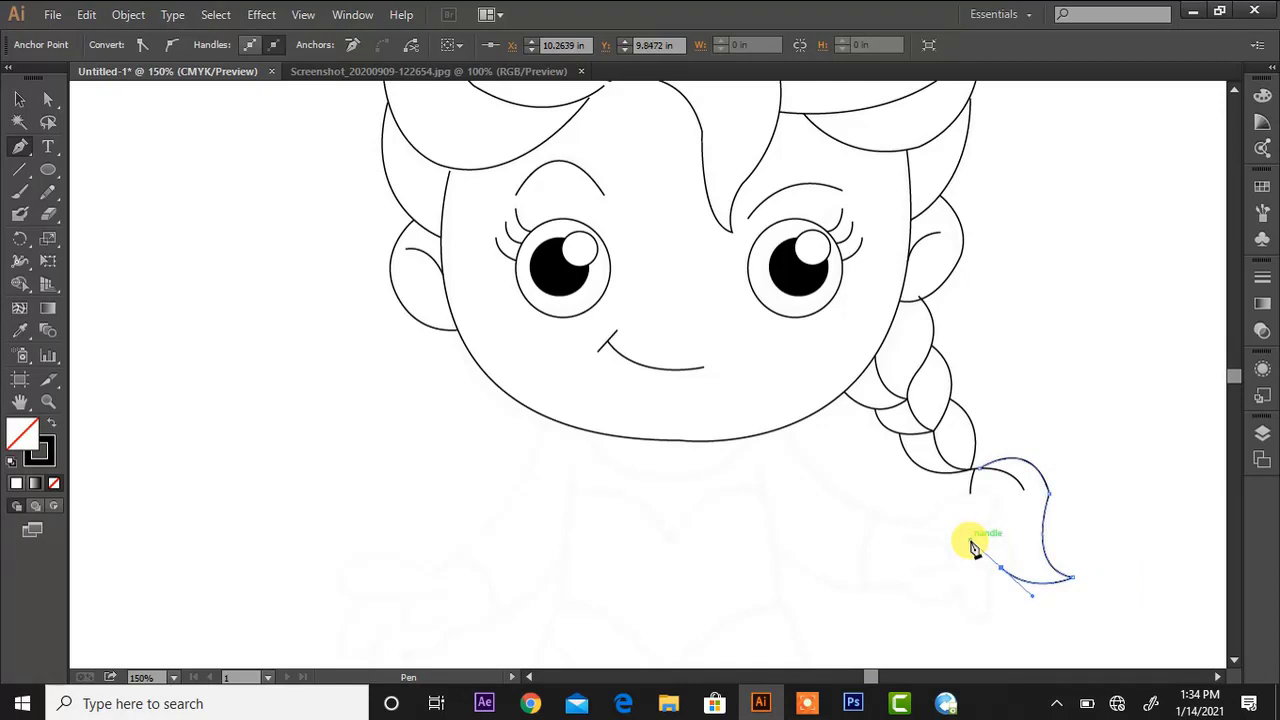
# Trace the right arm's upper edge from the jaw to the hand, continuing around the uppermost finger
pyautogui.press('p')
pyautogui.click(781, 427)
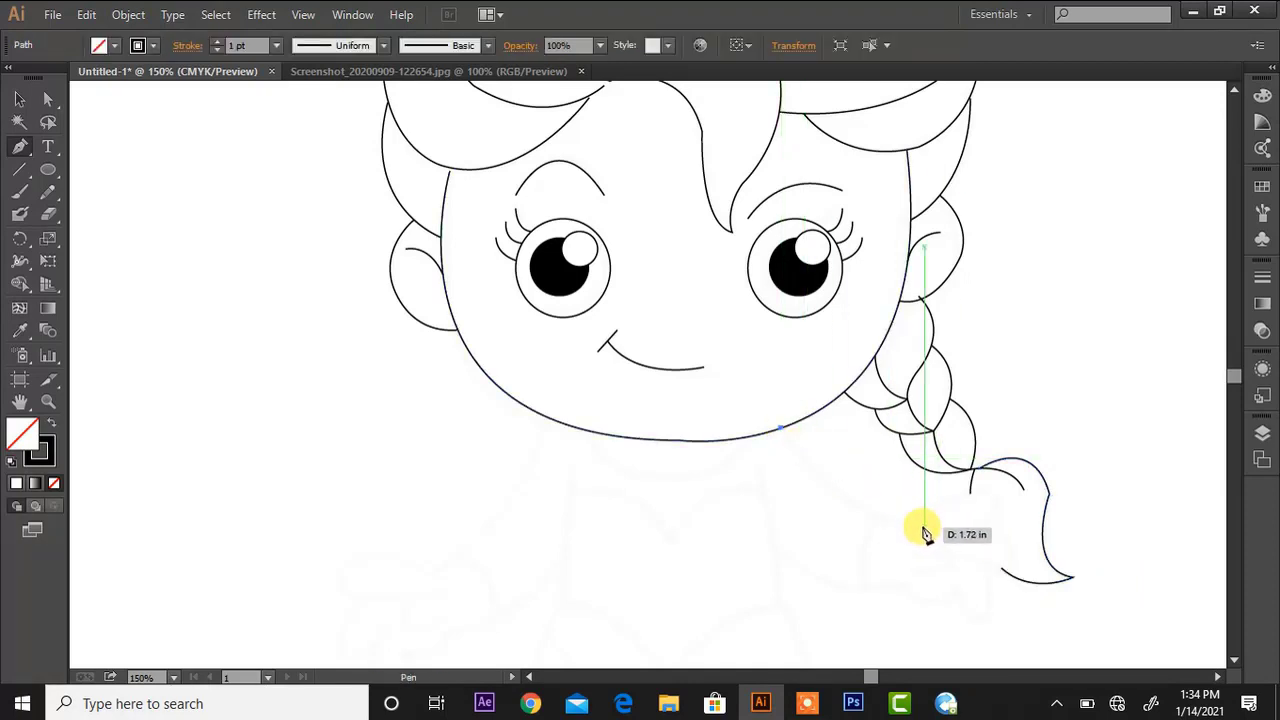
pyautogui.moveTo(988, 528); pyautogui.dragTo(913, 549)
# Trace the right hand's second finger as a rounded curve ending at the uppermost finger's lower edge
pyautogui.click(970, 557)
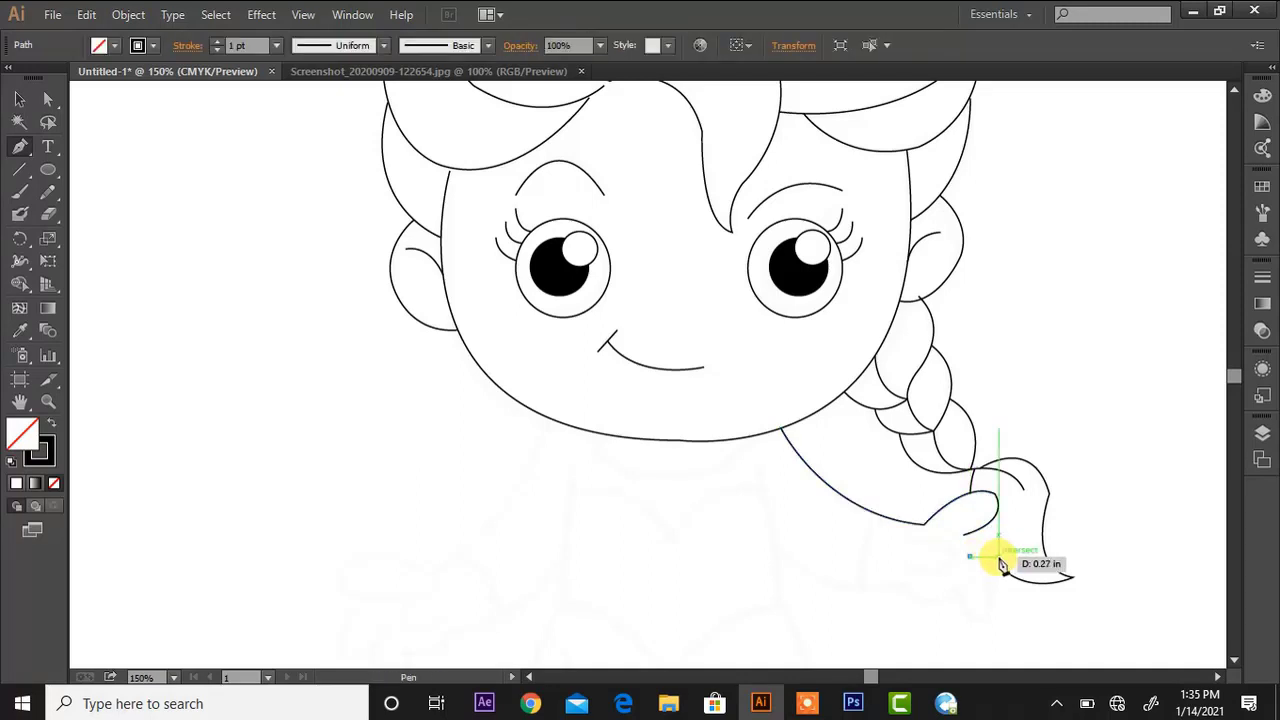
pyautogui.moveTo(1014, 564)
pyautogui.mouseDown()
pyautogui.moveTo(1037, 549)
pyautogui.moveTo(1014, 559)
pyautogui.mouseUp()
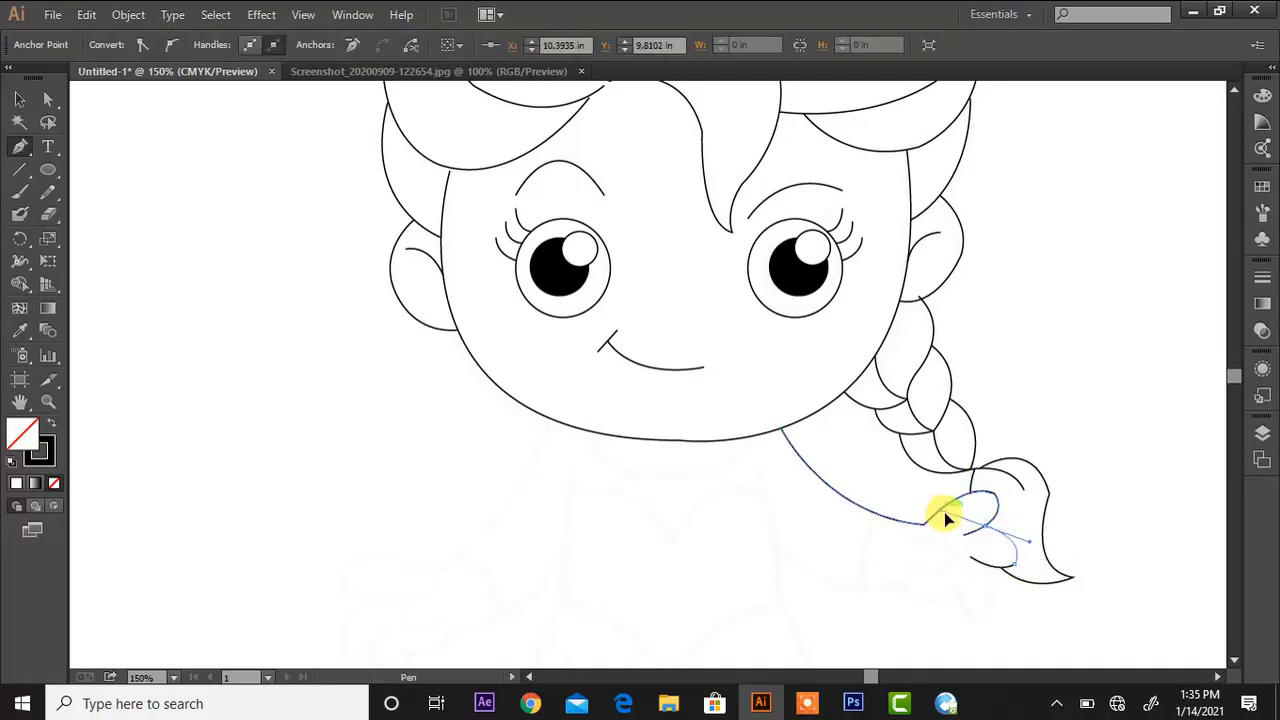
pyautogui.click(946, 517)
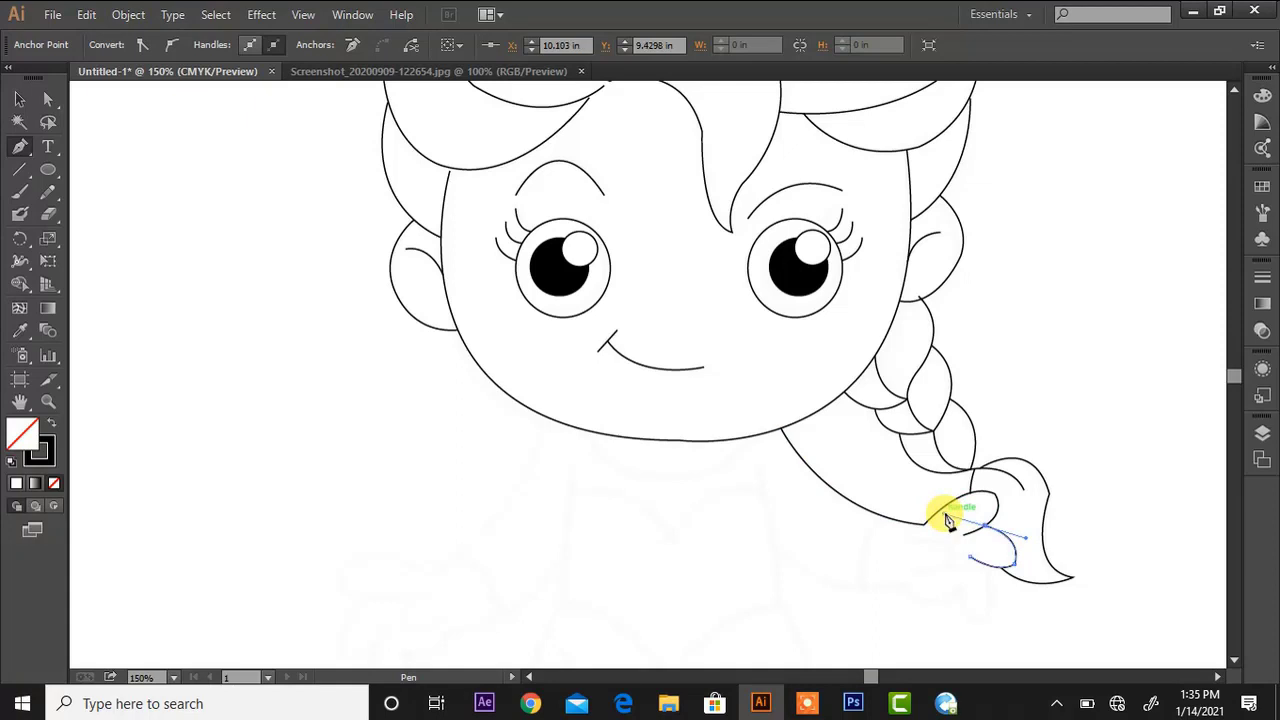
# Trace the right arm's lower edge from the torso to the wrist, continuing around the palm's bulge and the lowest finger
pyautogui.click(773, 551)
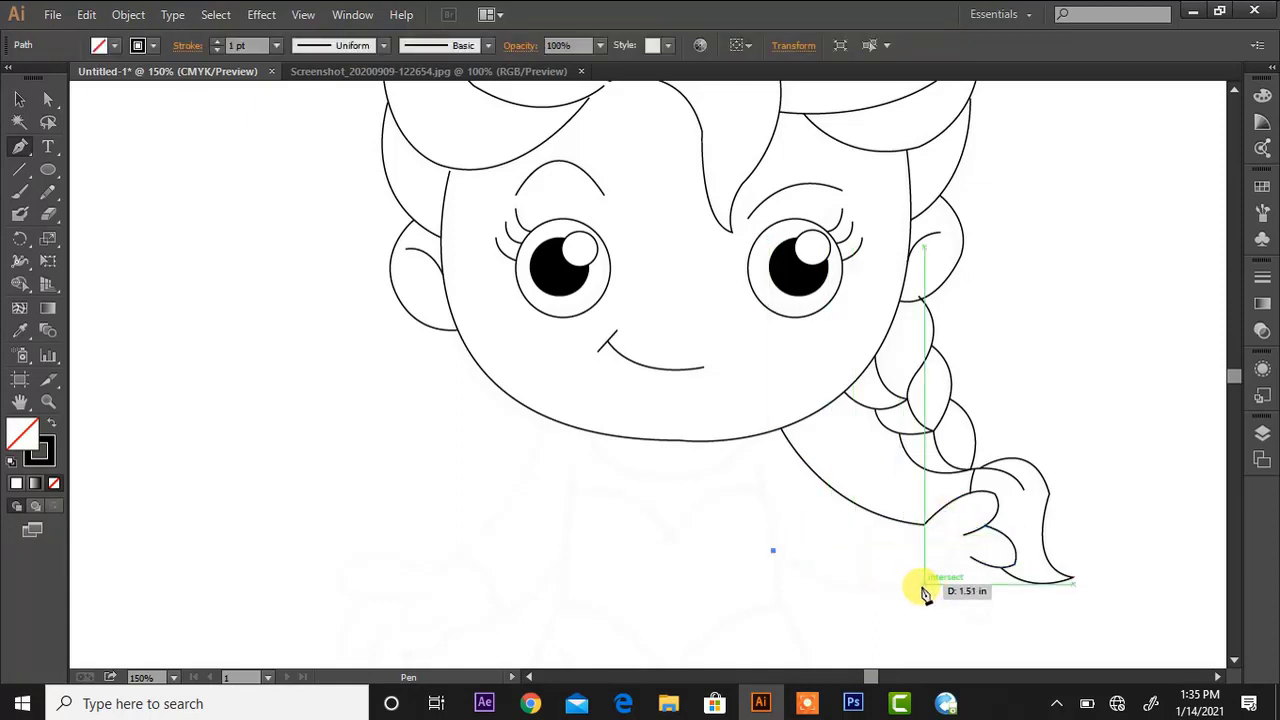
pyautogui.moveTo(906, 585); pyautogui.dragTo(958, 570)
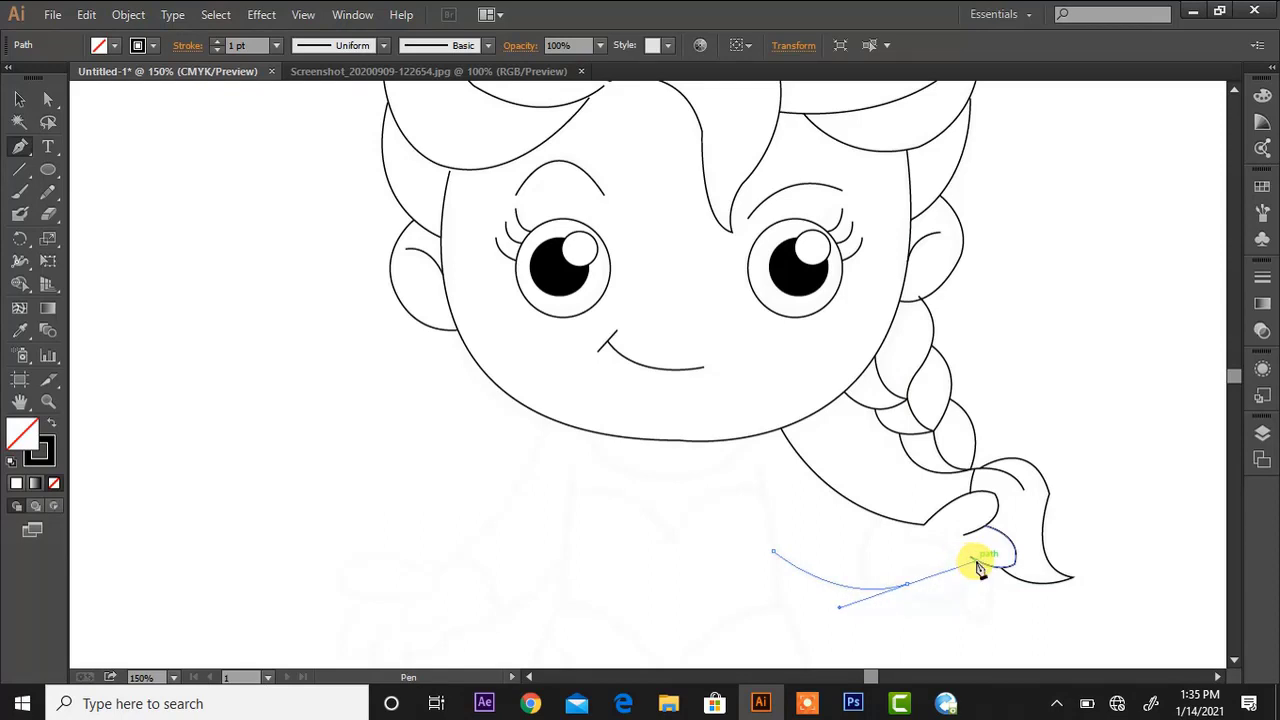
pyautogui.click(909, 584)
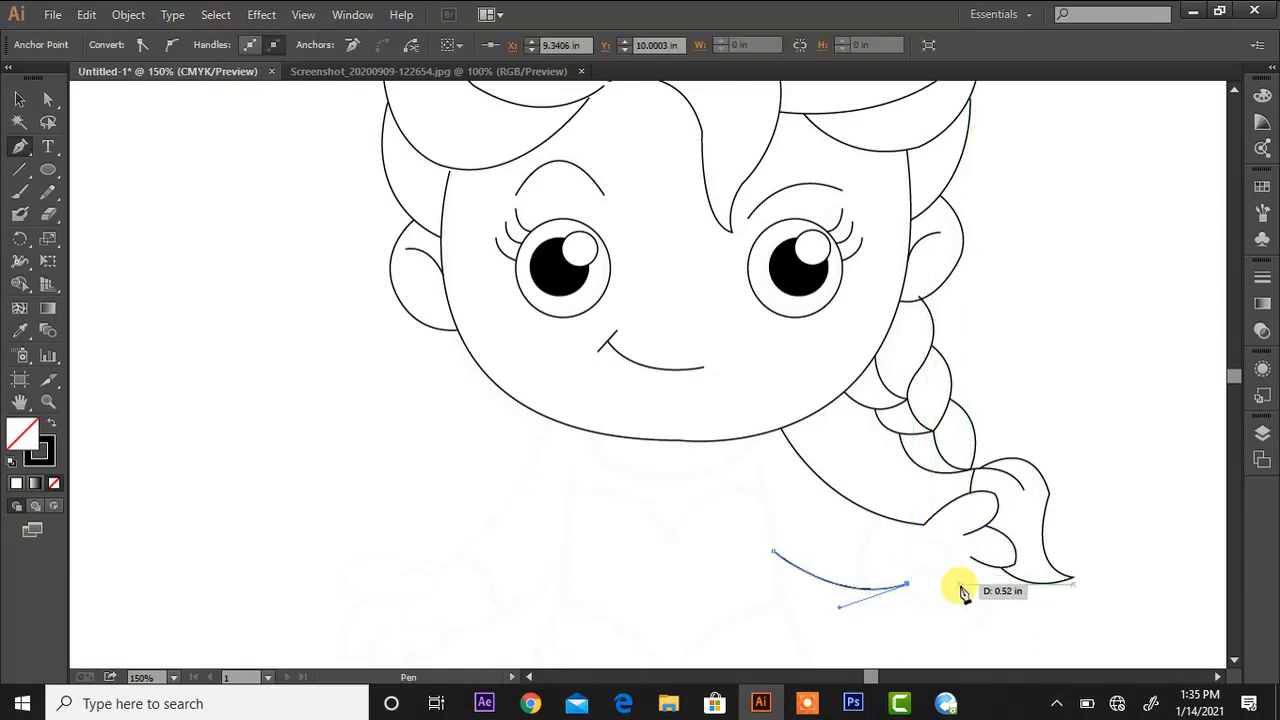
pyautogui.moveTo(978, 566); pyautogui.dragTo(988, 549)
pyautogui.click(960, 590)
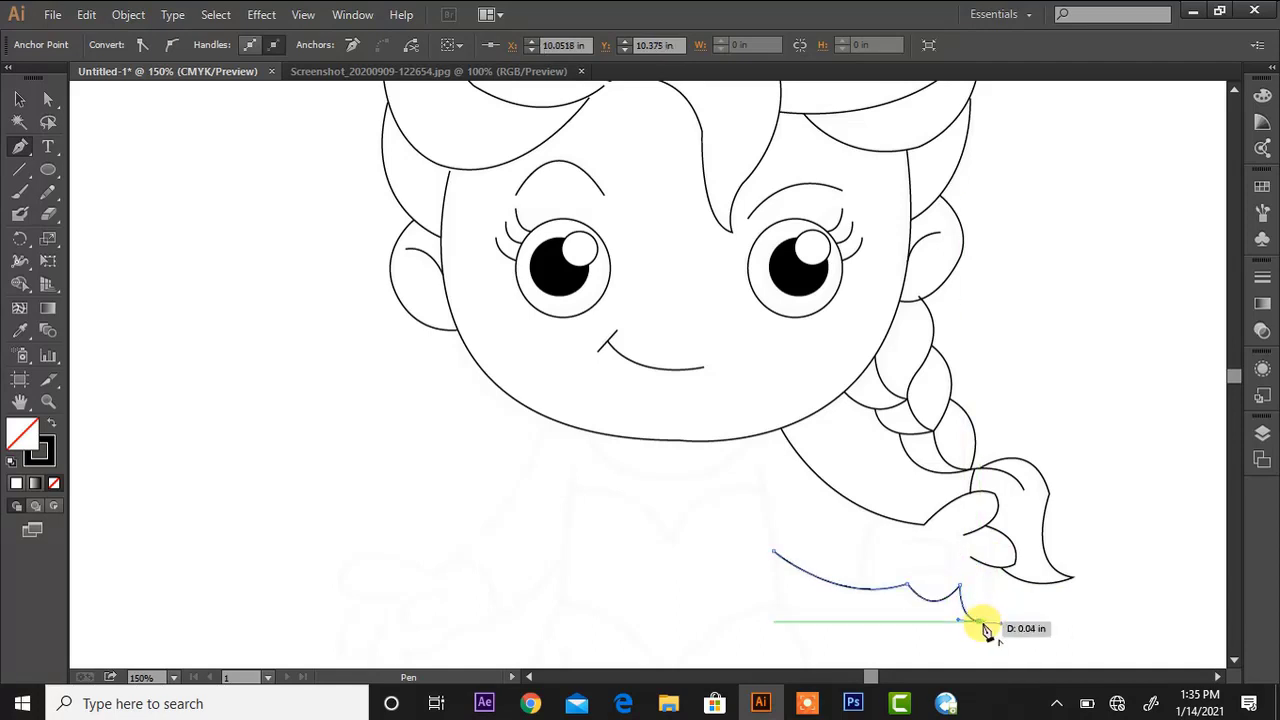
pyautogui.moveTo(982, 618); pyautogui.dragTo(975, 522)
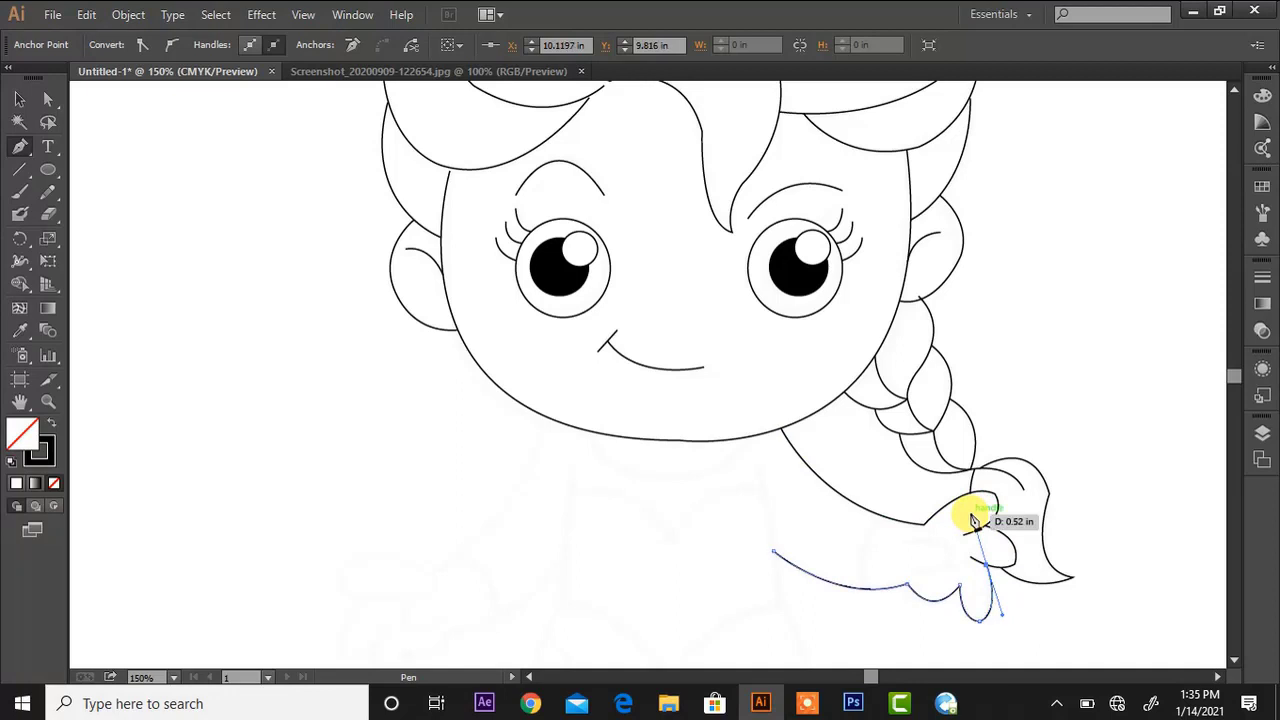
# Trace the rounded finger loop inside the right palm and the curved sleeve line across the wrist
pyautogui.keyDown('ctrl'); pyautogui.click(906, 541); pyautogui.keyUp('ctrl')
pyautogui.click(906, 541)
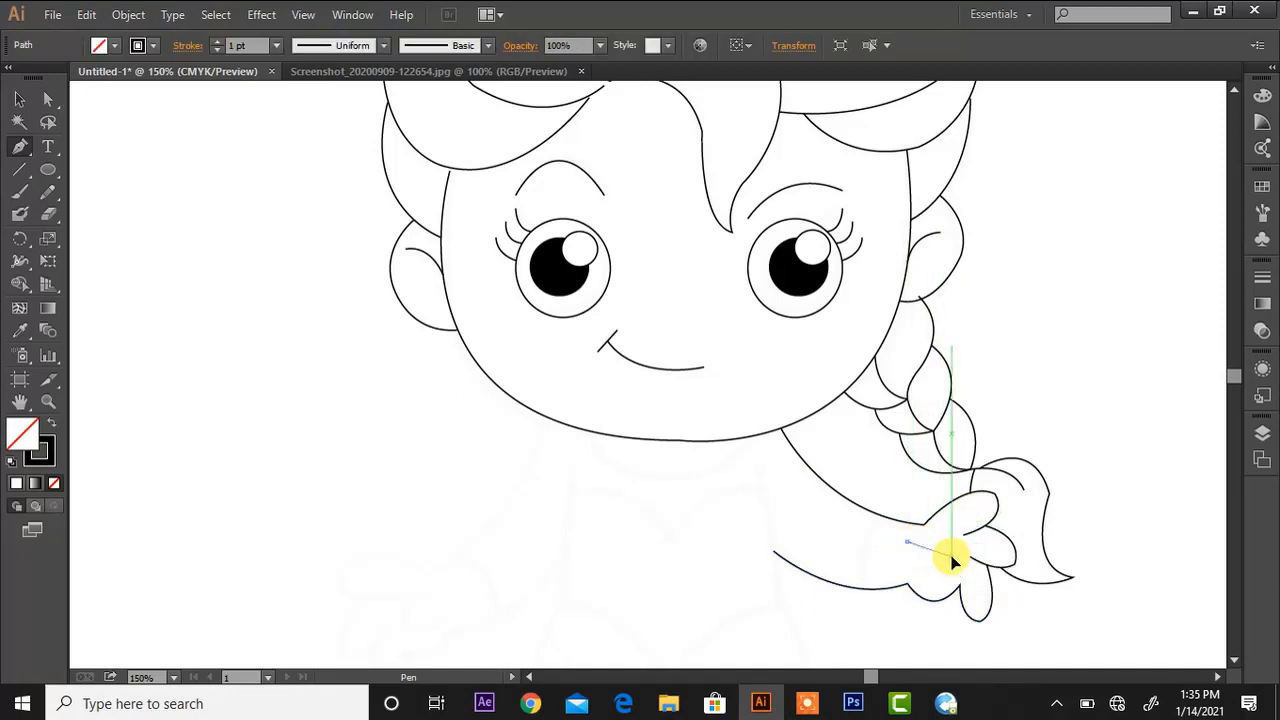
pyautogui.click(952, 565)
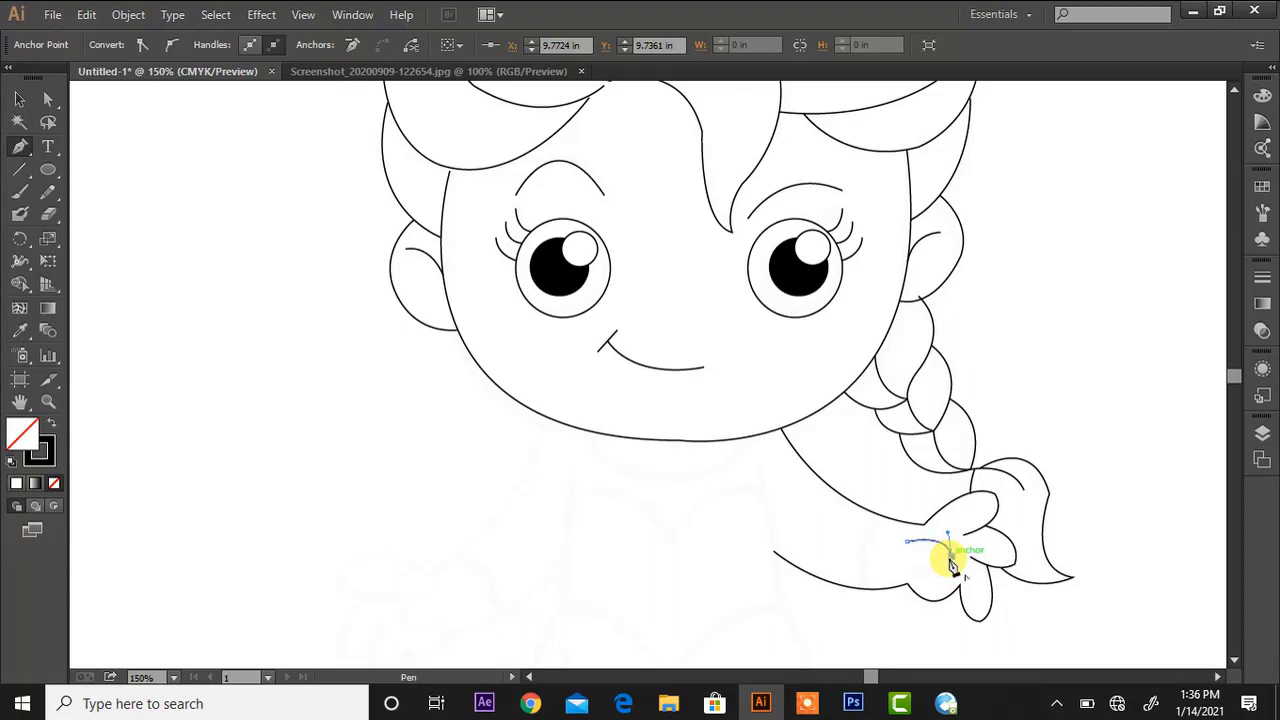
pyautogui.moveTo(952, 565); pyautogui.dragTo(917, 500)
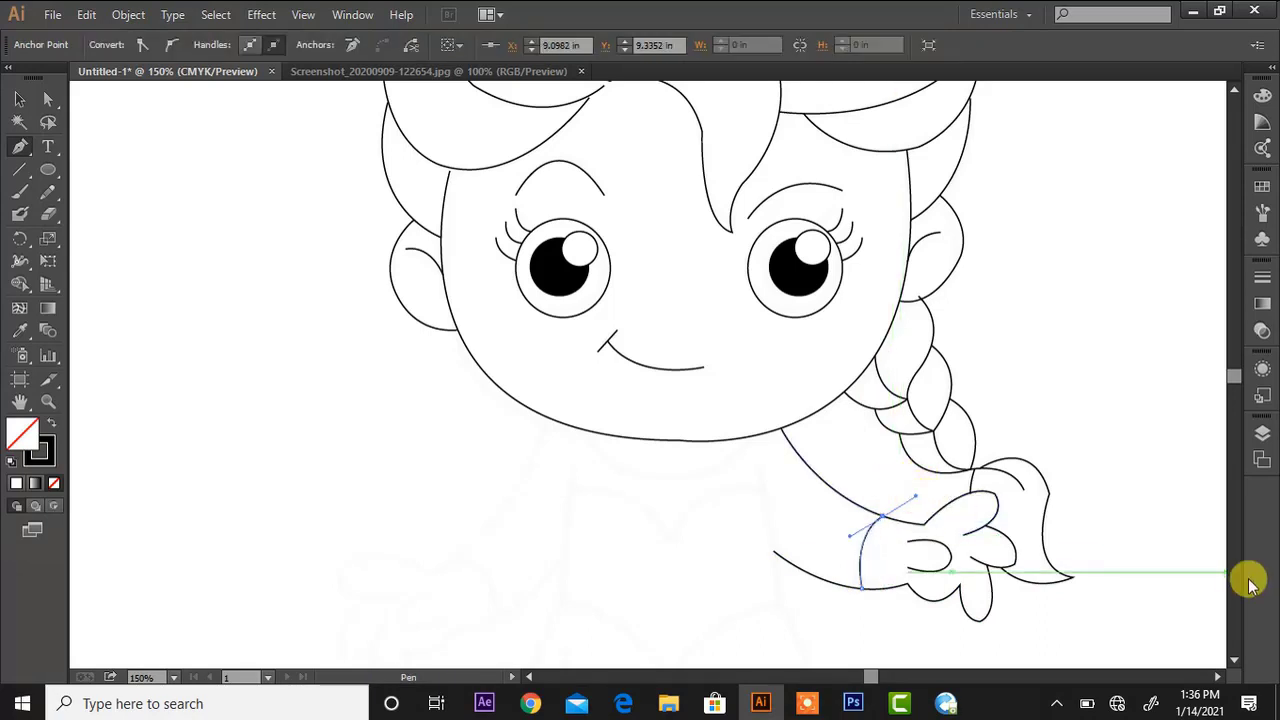
# Select all paths of the right arm and hand and group them
pyautogui.scroll(-3, 1240, 648)
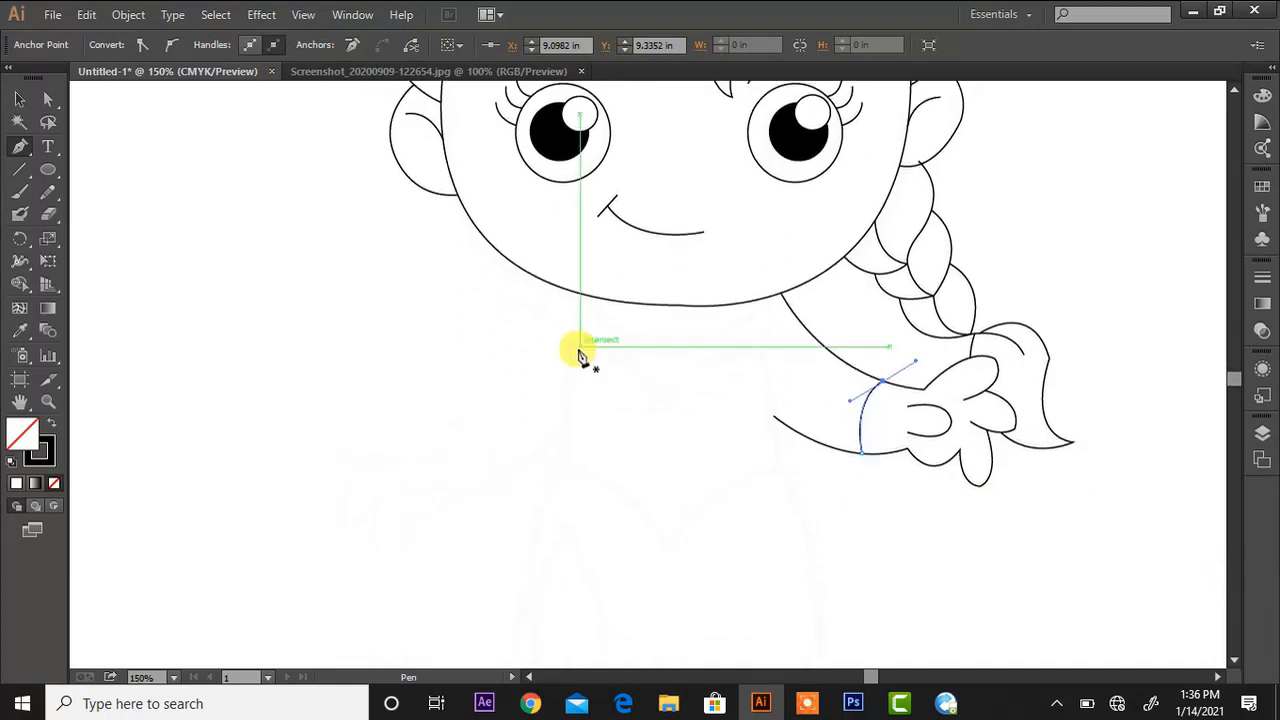
pyautogui.click(20, 99)
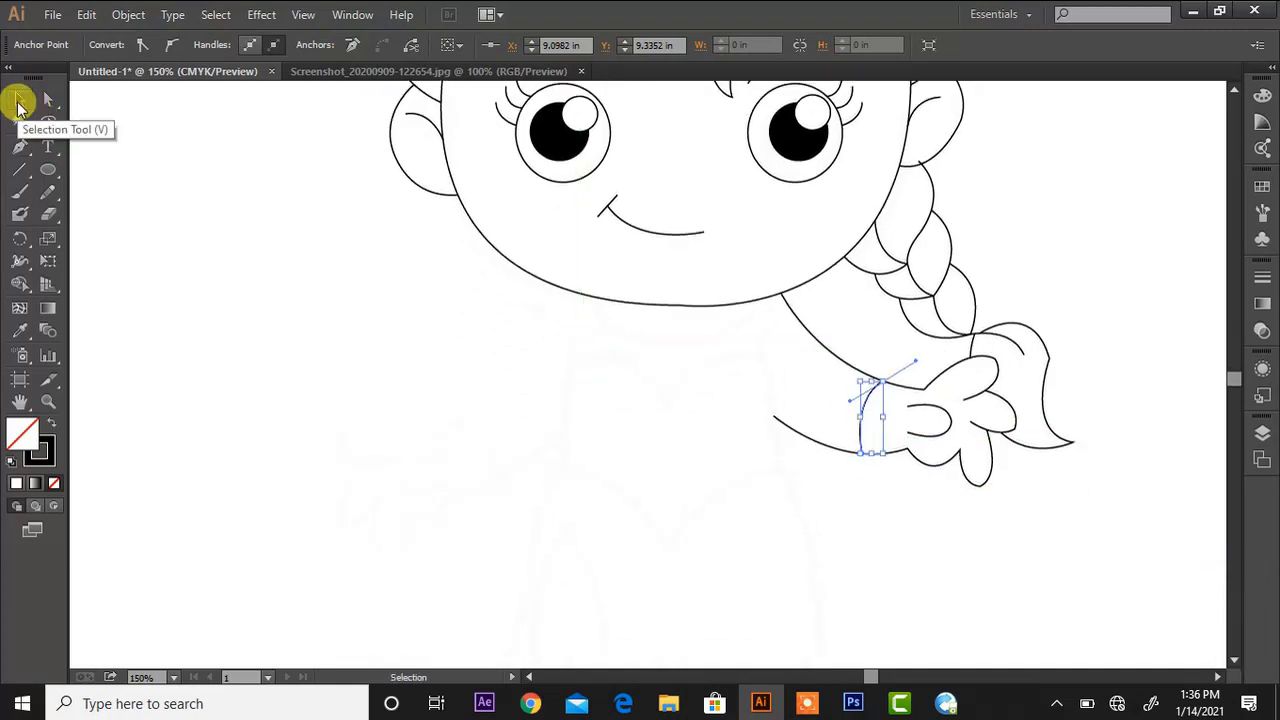
pyautogui.click(803, 316)
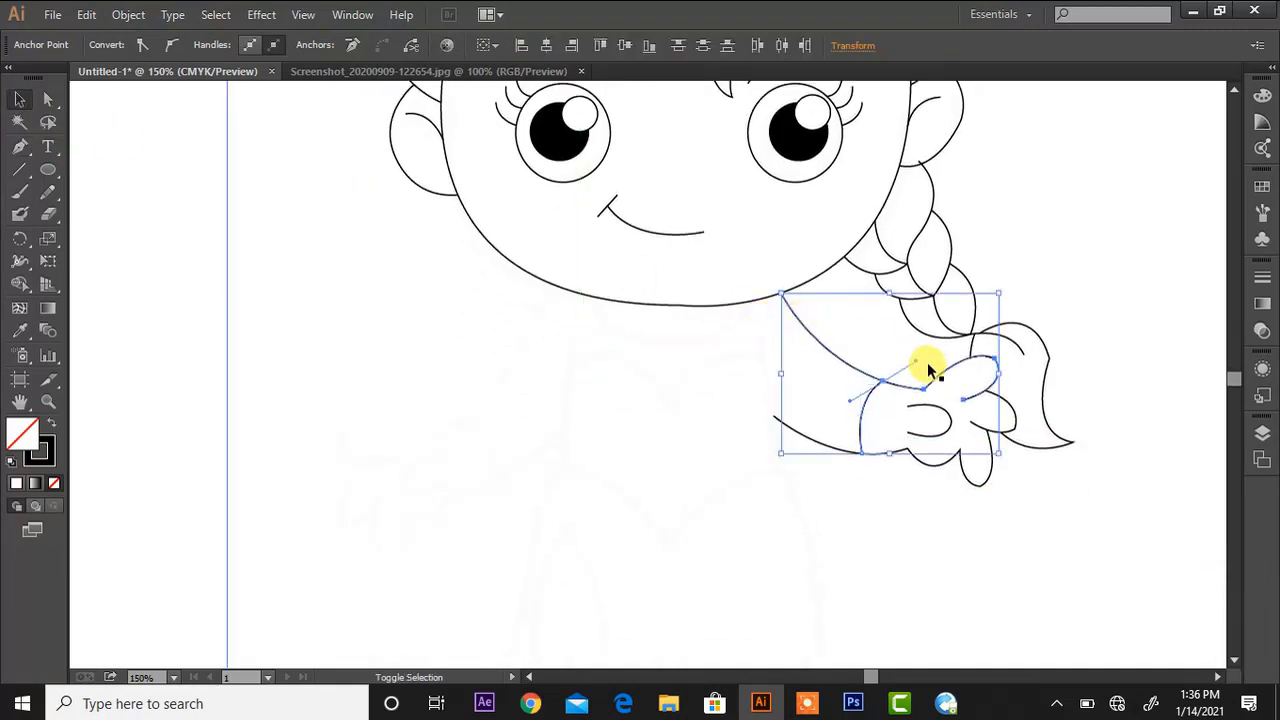
pyautogui.keyDown('shift'); pyautogui.click(985, 434); pyautogui.keyUp('shift')
pyautogui.rightClick(985, 434)
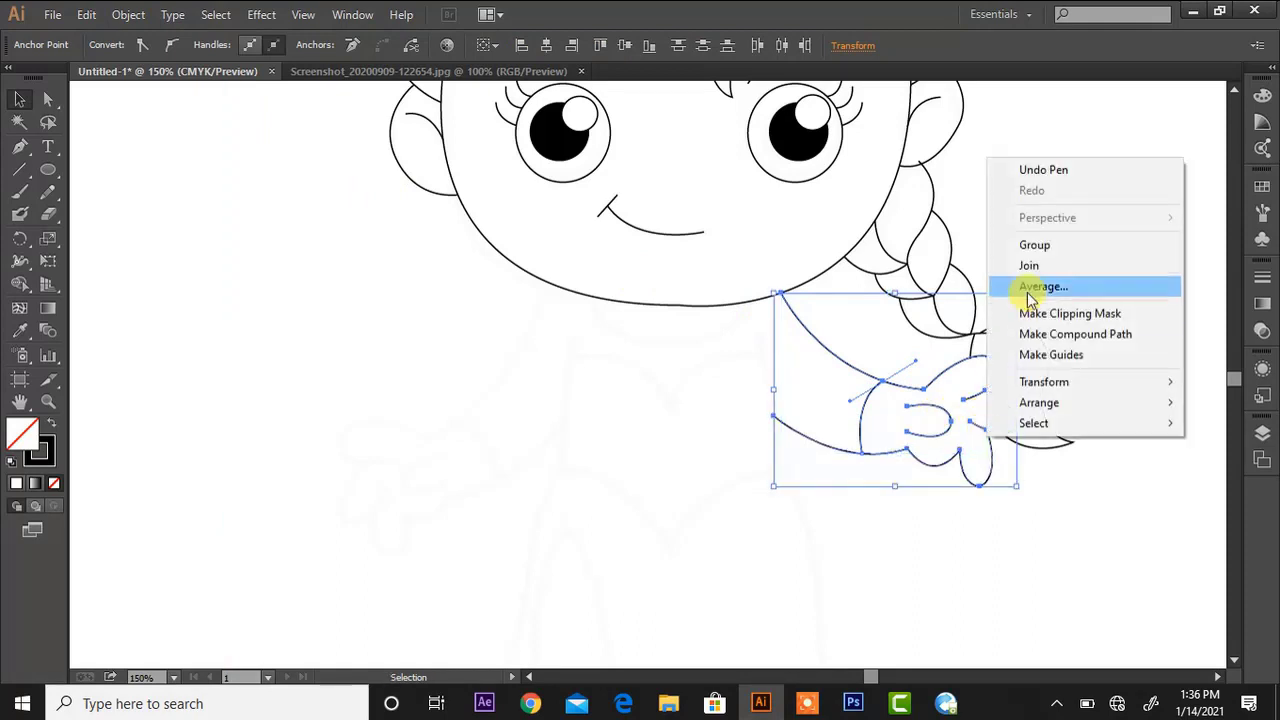
pyautogui.click(1025, 251)
# Duplicate the arm group and reflect the copy so the hand points left
pyautogui.hotkey('ctrl', 'c')
pyautogui.hotkey('ctrl', 'v')
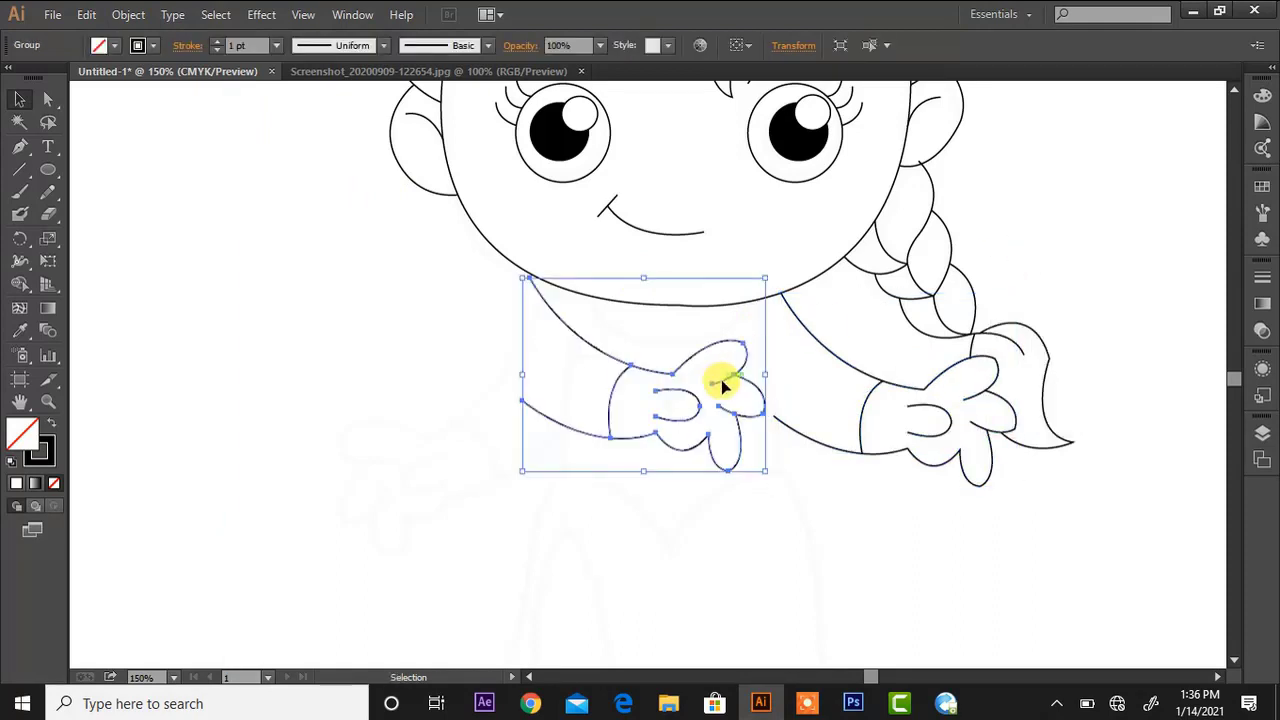
pyautogui.rightClick(722, 380)
pyautogui.moveTo(850, 517)
pyautogui.click(1038, 585)
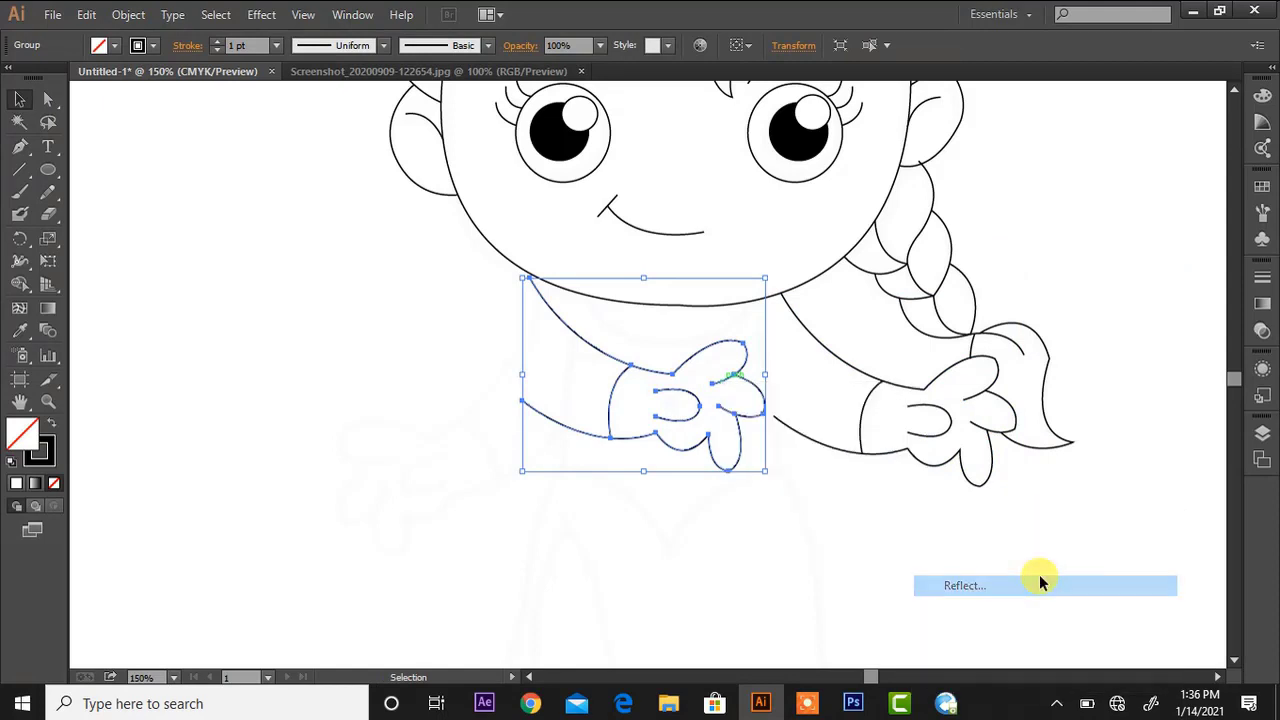
pyautogui.click(623, 471)
# Scale, move and rotate the mirrored arm onto the sketch's left arm, and bring its shoulder anchor onto the jaw outline
pyautogui.moveTo(522, 469)
pyautogui.mouseDown()
pyautogui.moveTo(503, 494)
pyautogui.moveTo(512, 481)
pyautogui.mouseUp()
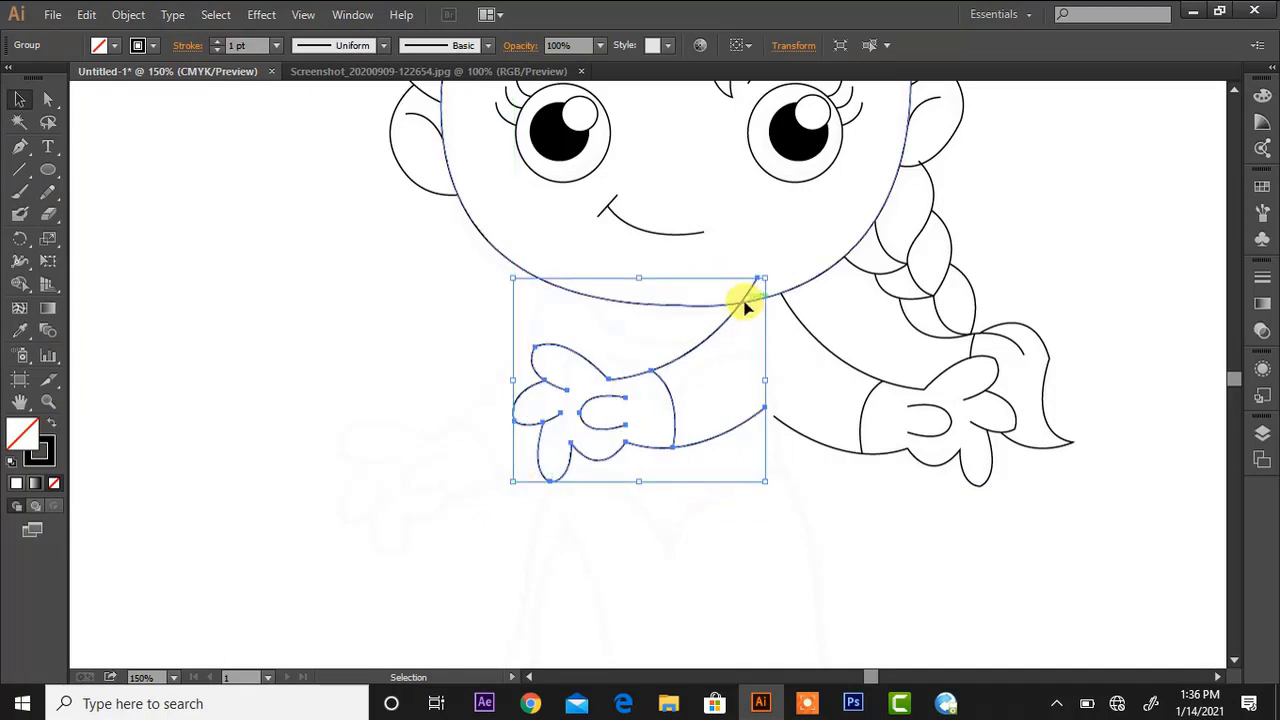
pyautogui.moveTo(706, 323); pyautogui.dragTo(509, 339)
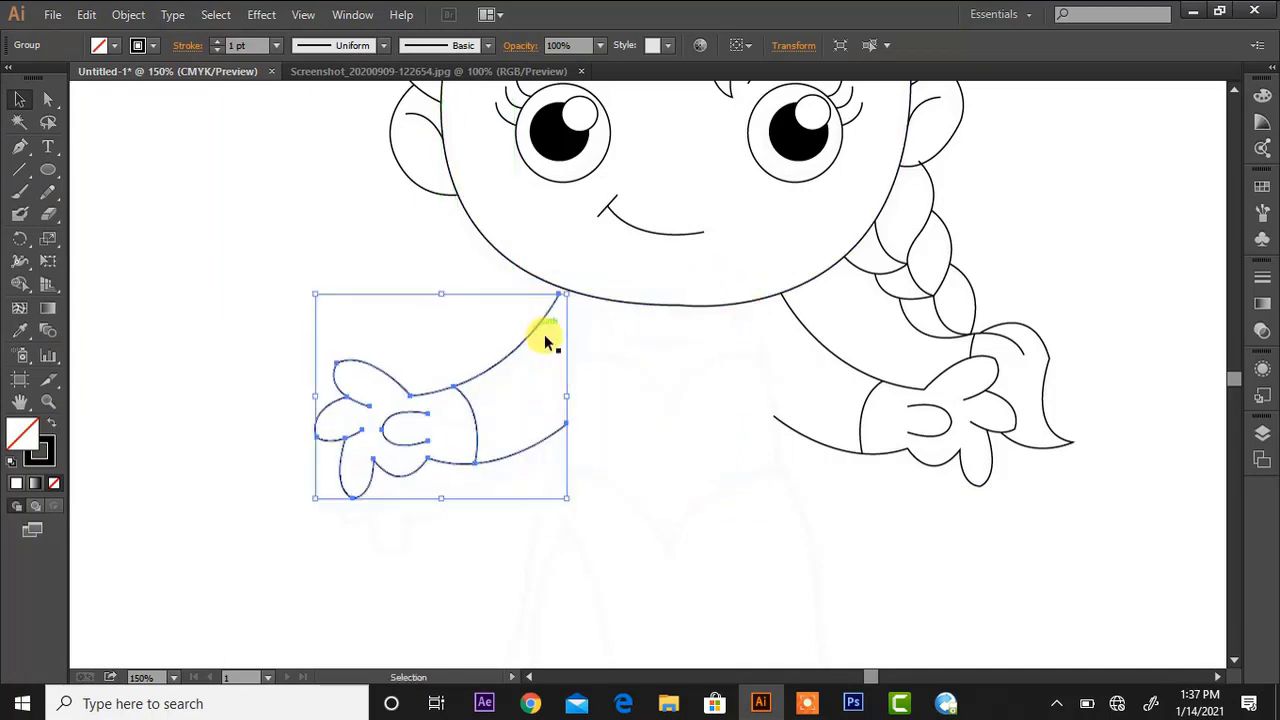
pyautogui.moveTo(571, 502); pyautogui.dragTo(574, 488)
pyautogui.press('Down')
pyautogui.press('Down')
pyautogui.press('Left')
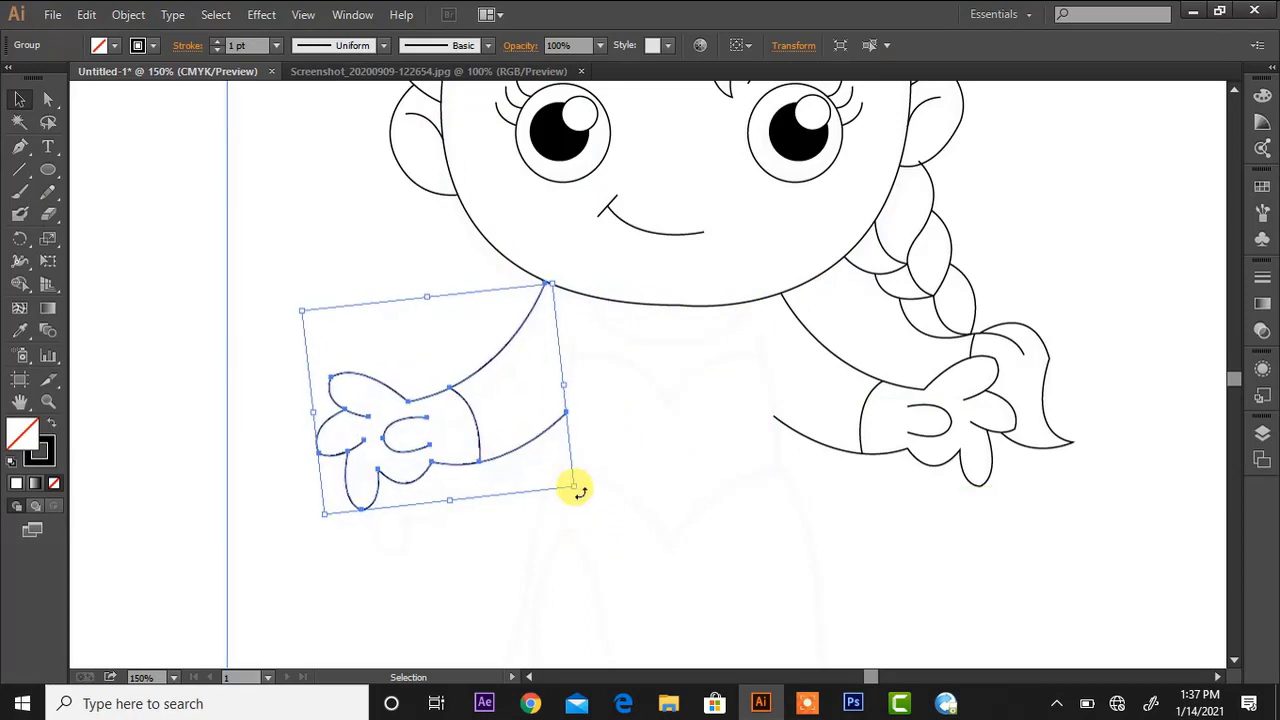
pyautogui.moveTo(580, 486)
pyautogui.mouseDown()
pyautogui.moveTo(571, 471)
pyautogui.moveTo(582, 475)
pyautogui.mouseUp()
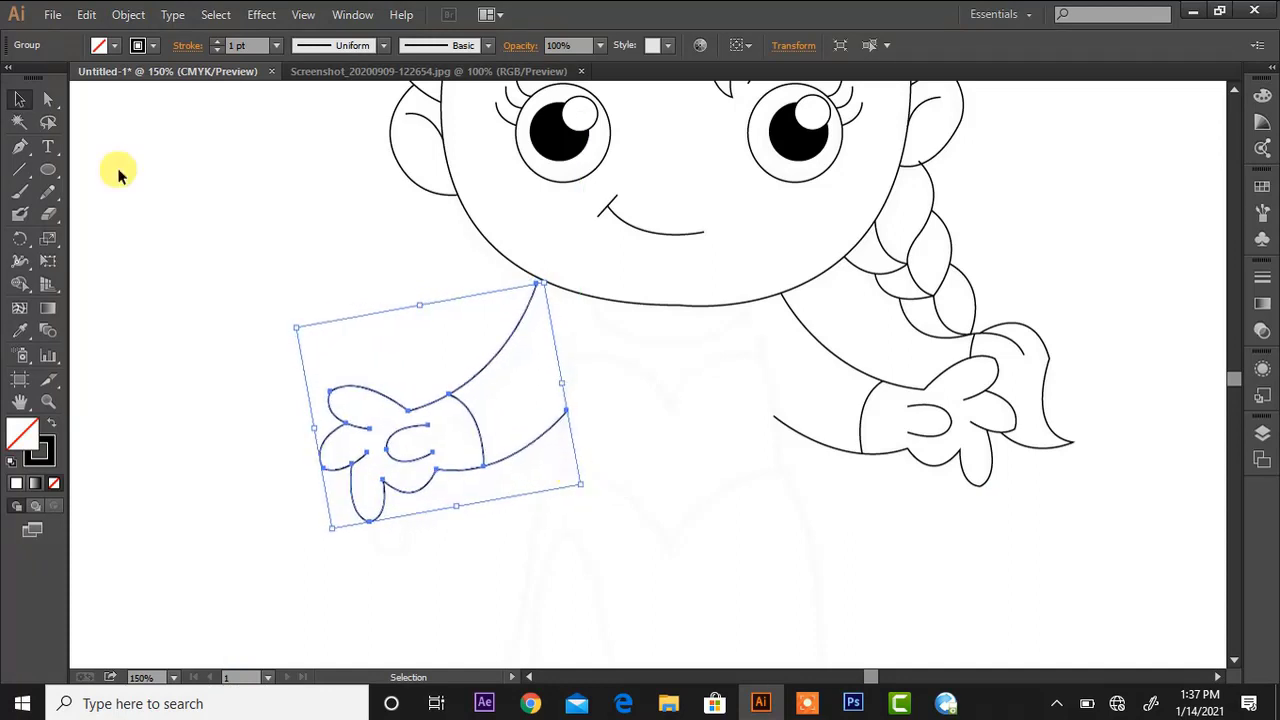
pyautogui.click(48, 99)
pyautogui.click(533, 287)
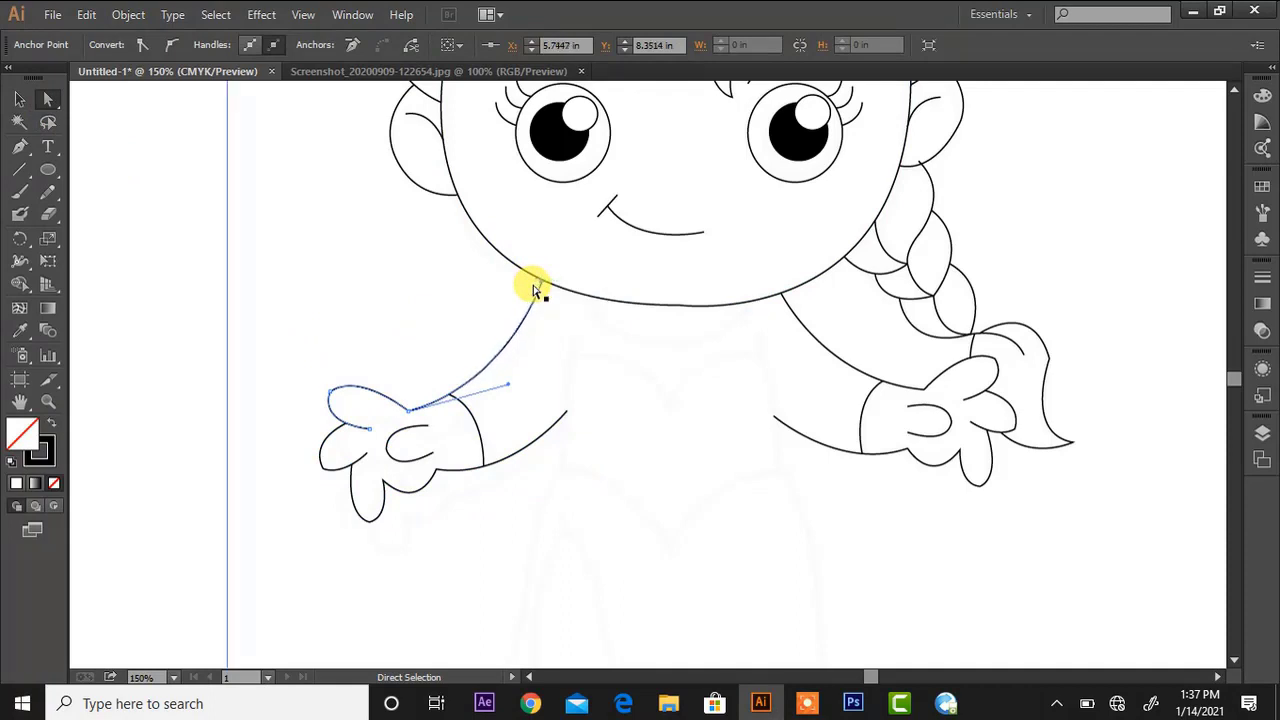
# Trace the bodice from the left armpit down to the waist, along the pointed V-shaped hem and up the right side
pyautogui.click(575, 333)
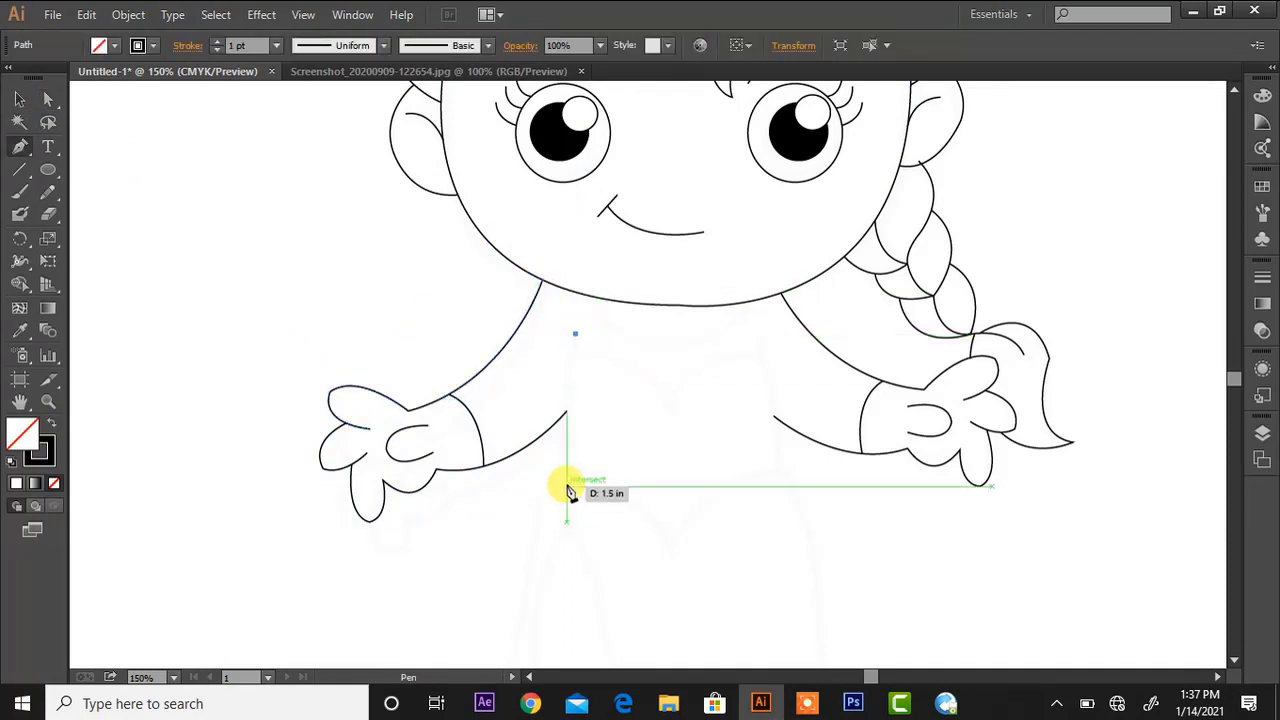
pyautogui.moveTo(559, 470)
pyautogui.mouseDown()
pyautogui.moveTo(549, 538)
pyautogui.moveTo(559, 471)
pyautogui.moveTo(700, 581)
pyautogui.mouseUp()
pyautogui.hotkey('ctrl', 'z')
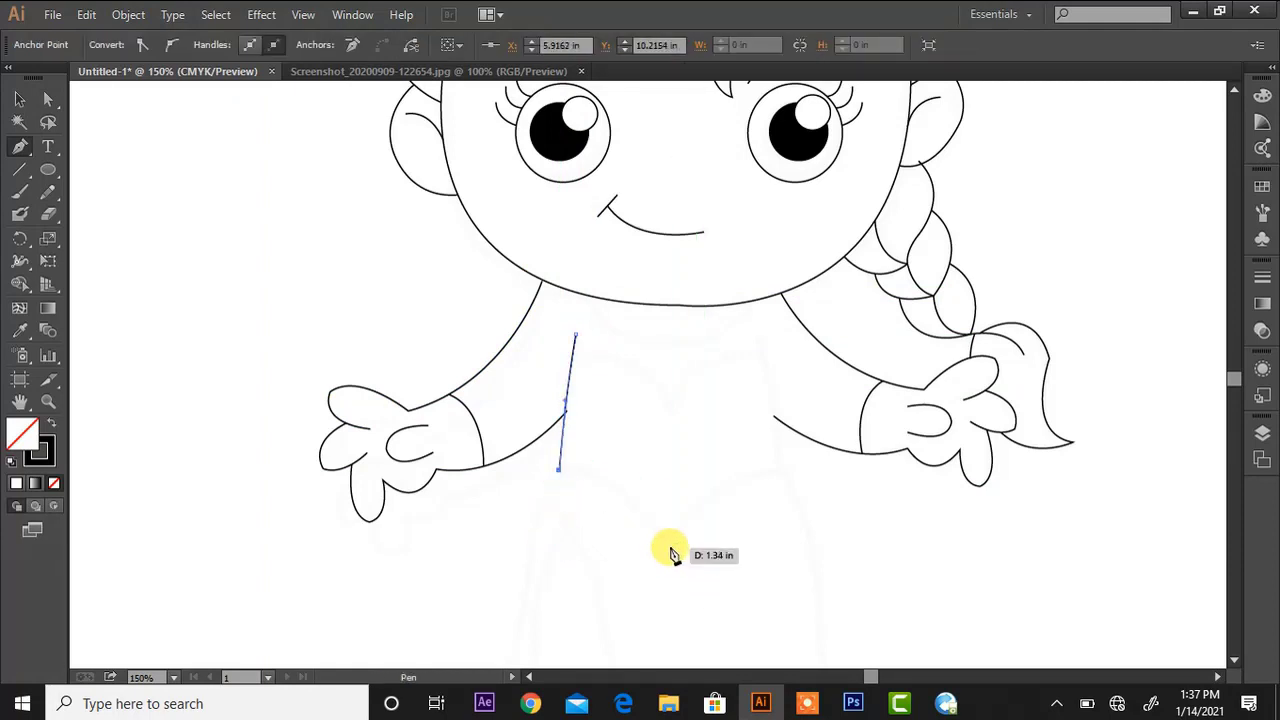
pyautogui.moveTo(706, 616); pyautogui.dragTo(708, 623)
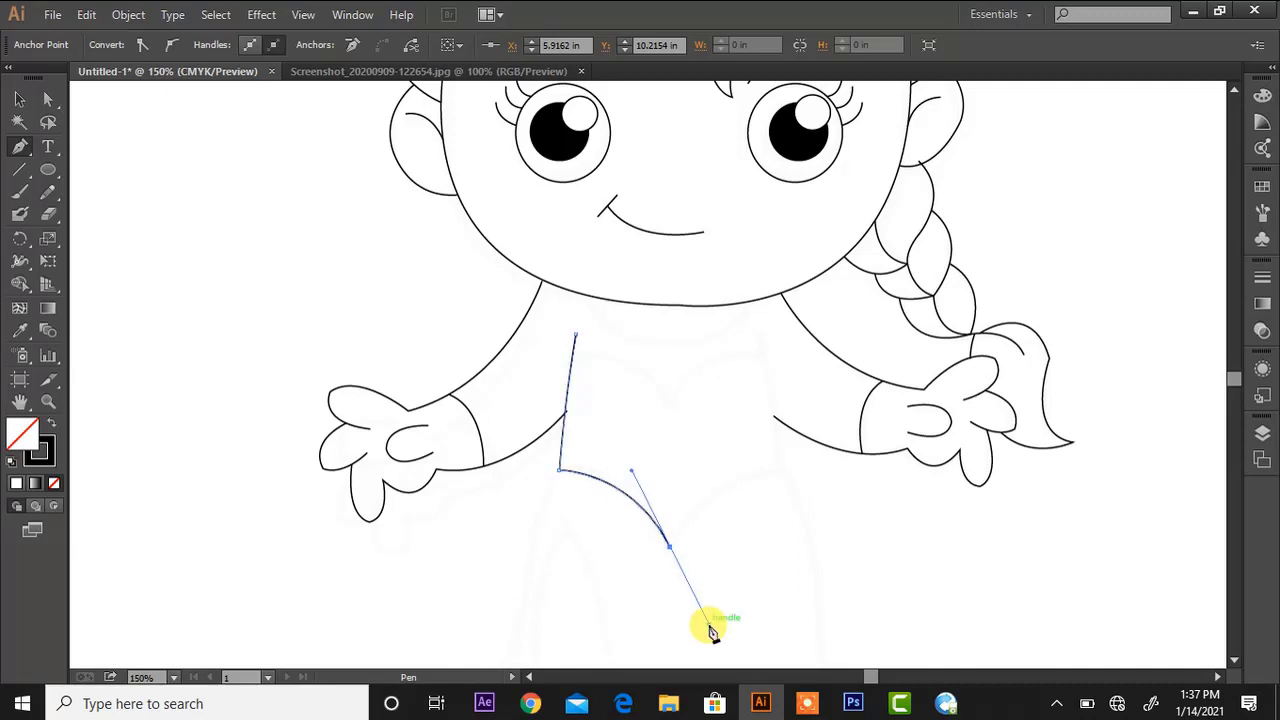
pyautogui.click(670, 546)
pyautogui.moveTo(780, 470); pyautogui.dragTo(849, 466)
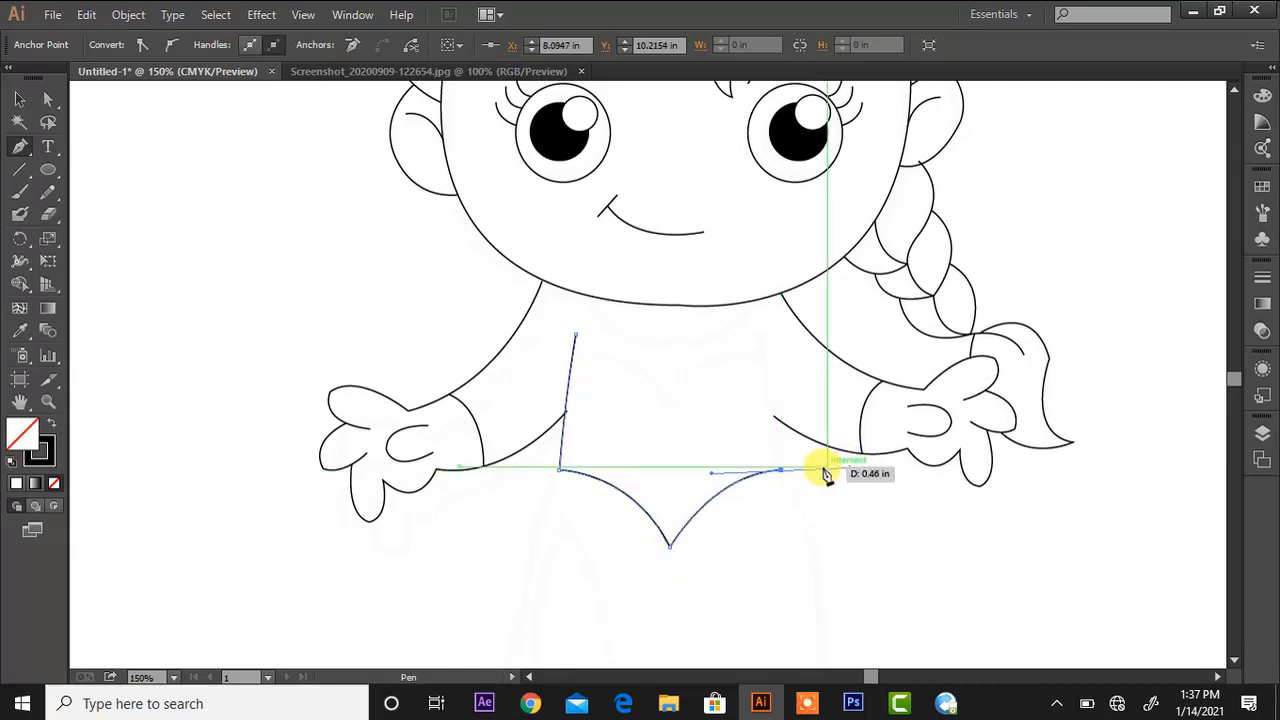
pyautogui.click(781, 470)
pyautogui.click(760, 342)
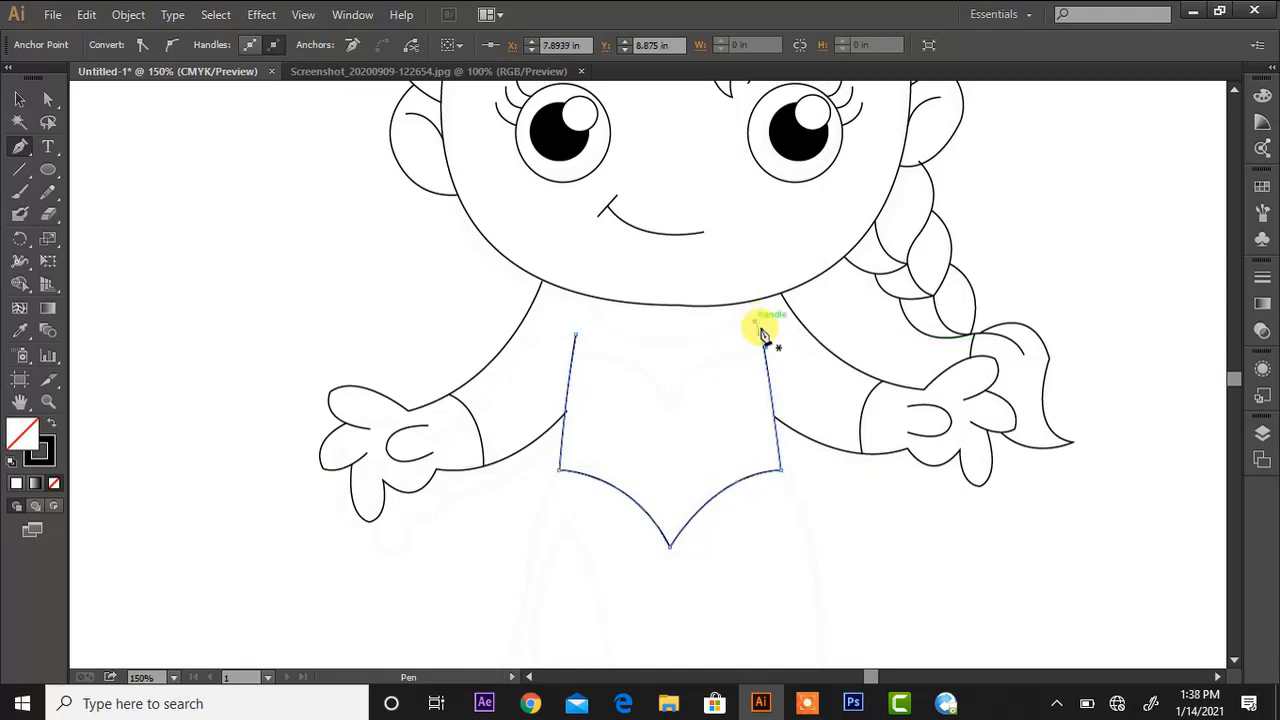
# Trace the rounded neckline as a U-shaped curve below the chin, with both ends on the jaw outline
pyautogui.click(1235, 660)
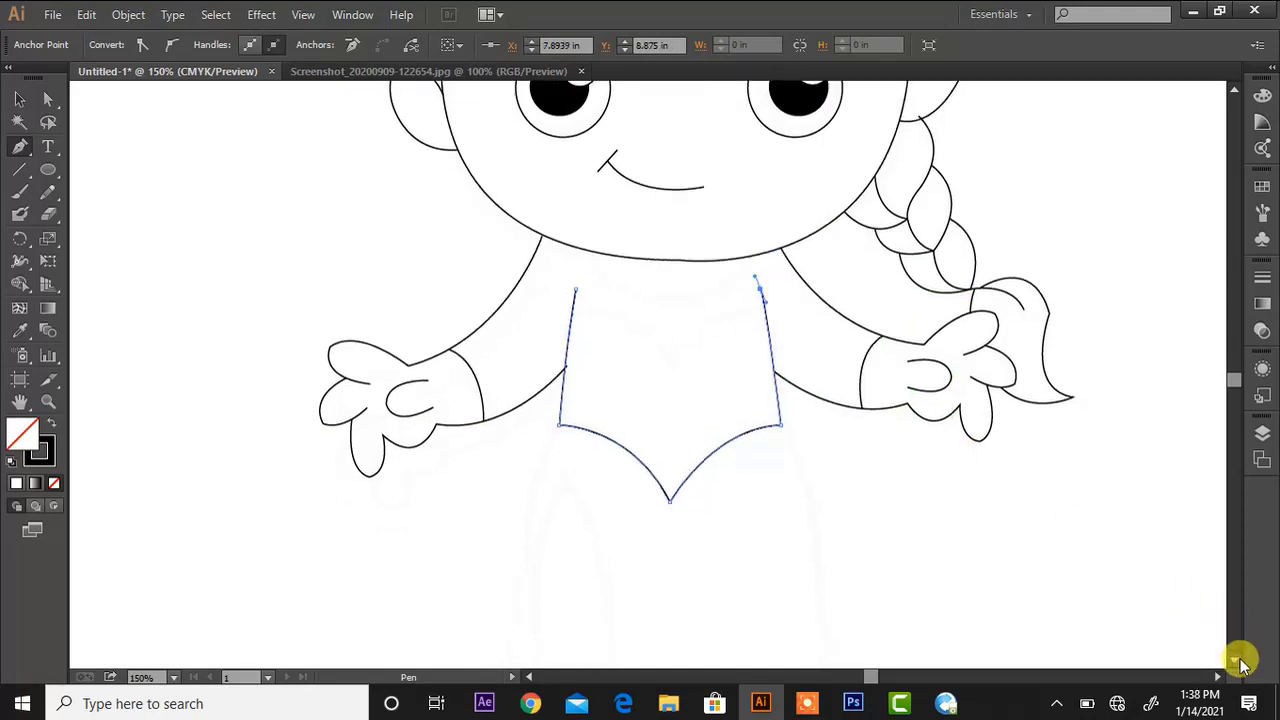
pyautogui.click(1235, 92)
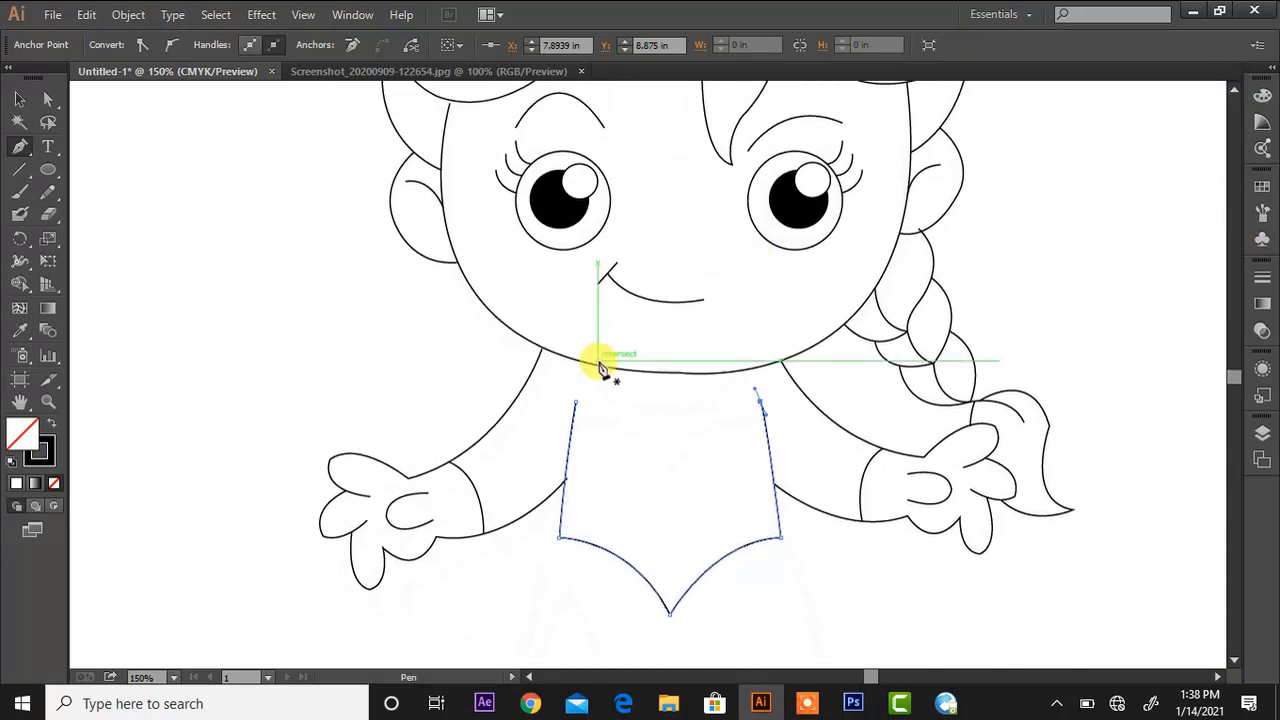
pyautogui.click(591, 366)
pyautogui.moveTo(670, 413); pyautogui.dragTo(738, 420)
pyautogui.click(670, 413)
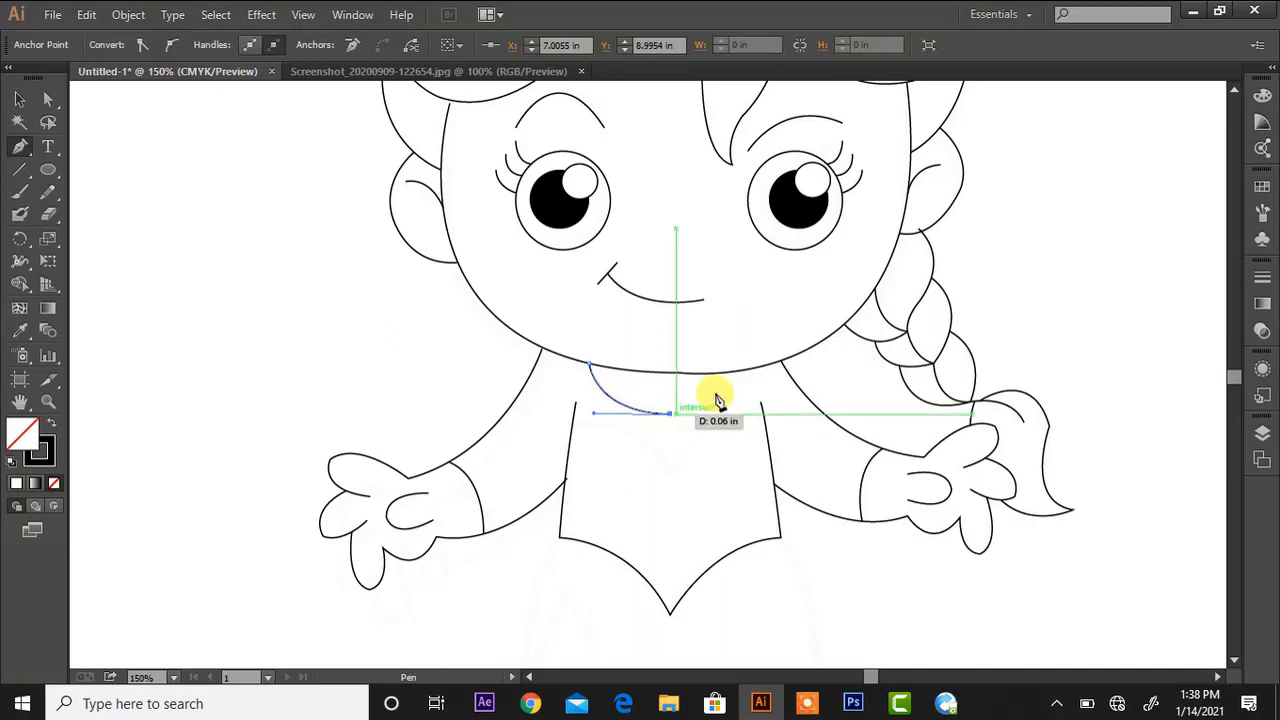
pyautogui.click(749, 375)
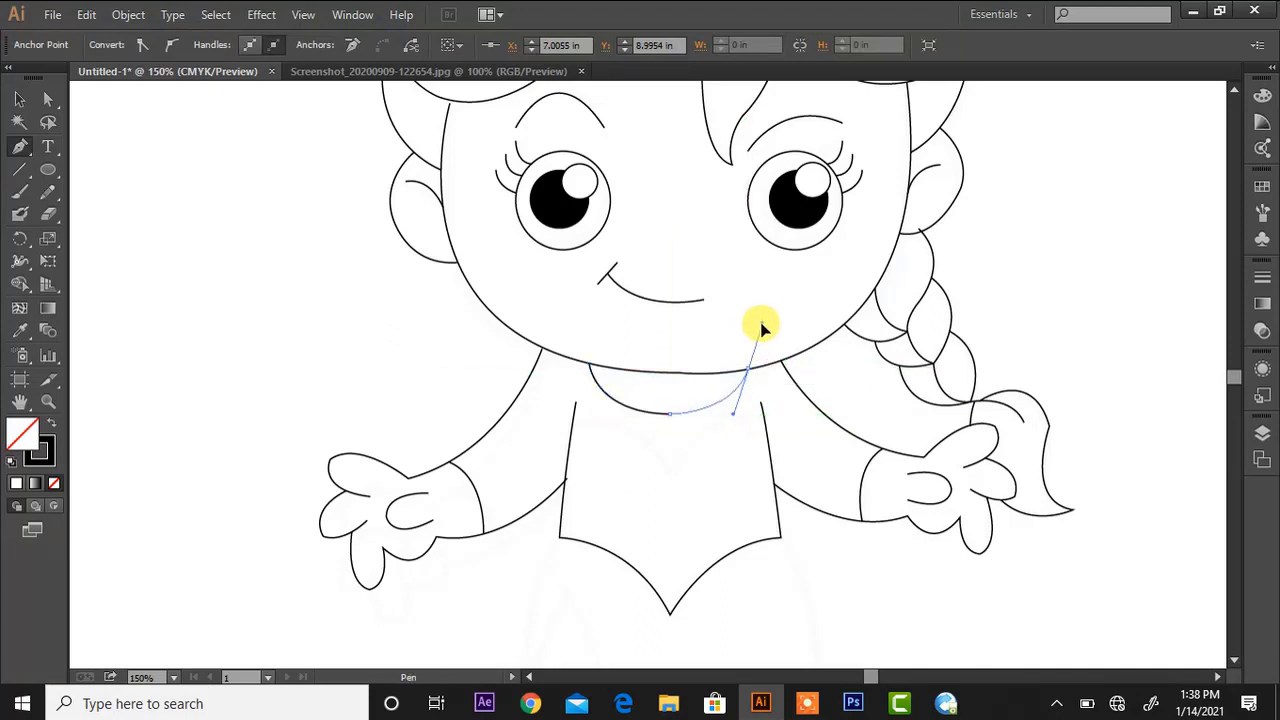
# Trace the heart-shaped upper edge of the bodice from its left side through the central dip to its right side
pyautogui.click(571, 426)
pyautogui.moveTo(674, 476); pyautogui.dragTo(698, 532)
pyautogui.click(672, 476)
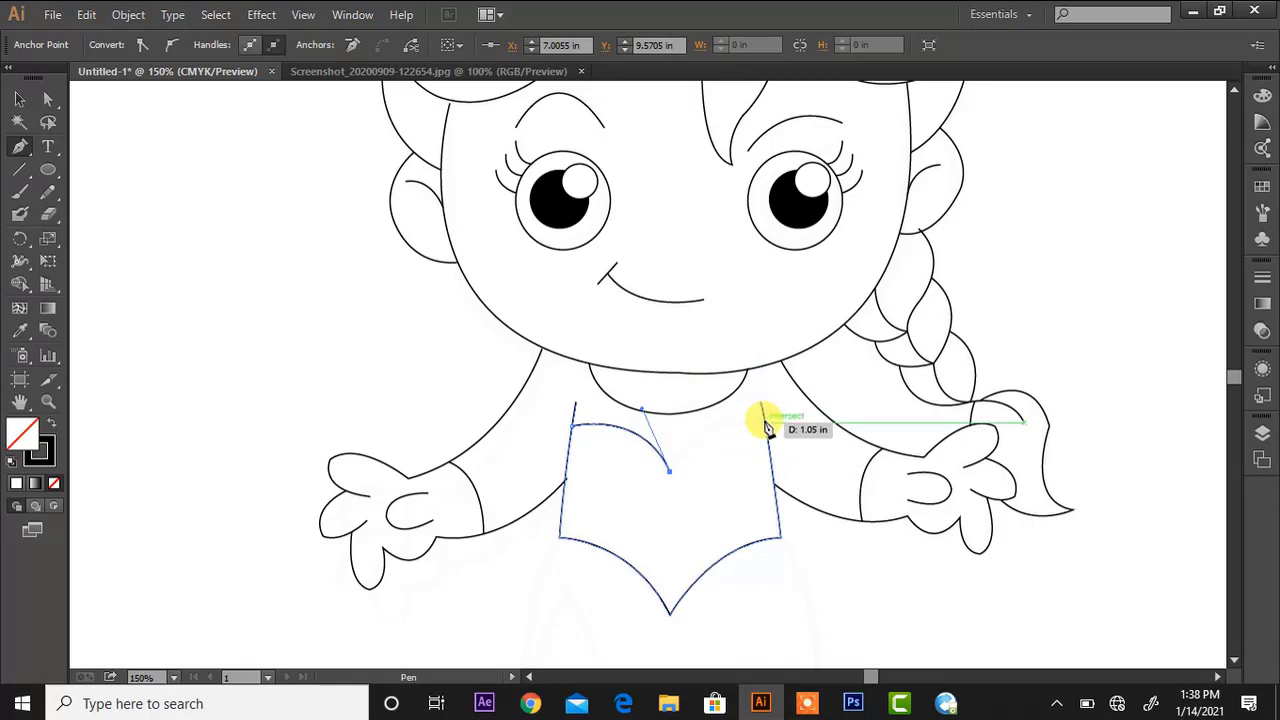
pyautogui.moveTo(764, 420); pyautogui.dragTo(800, 447)
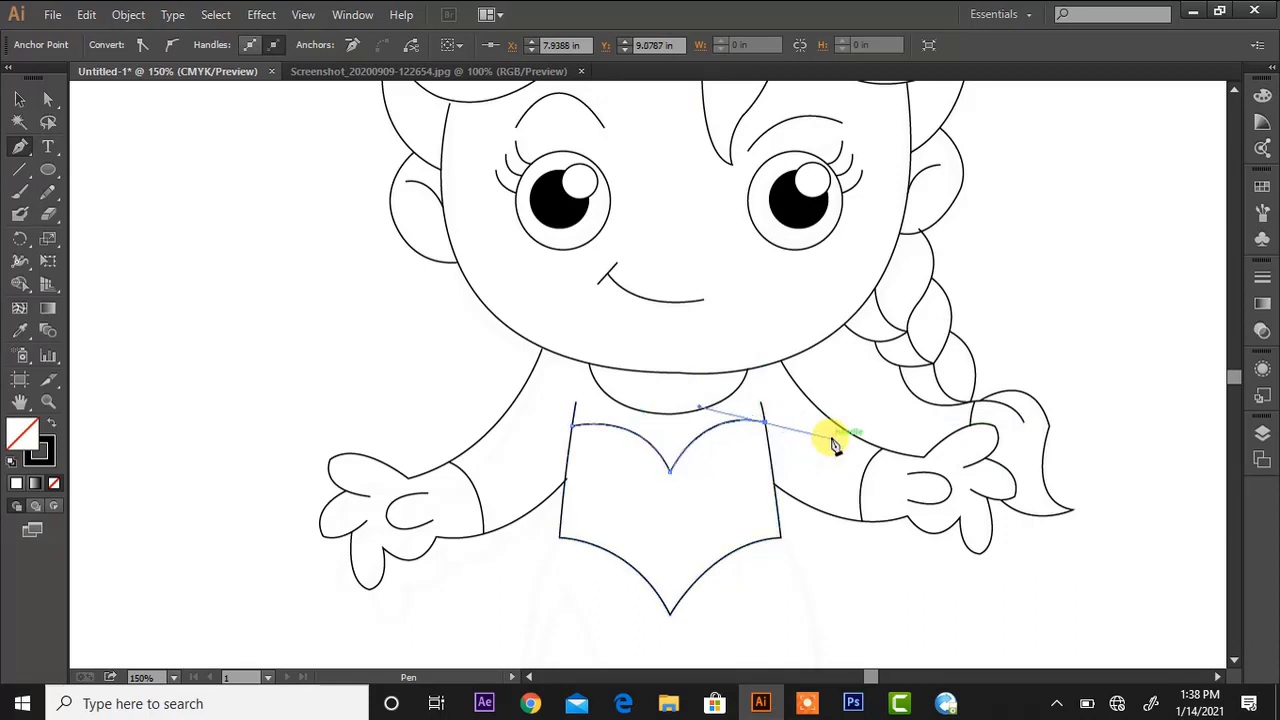
pyautogui.moveTo(838, 447); pyautogui.dragTo(836, 444)
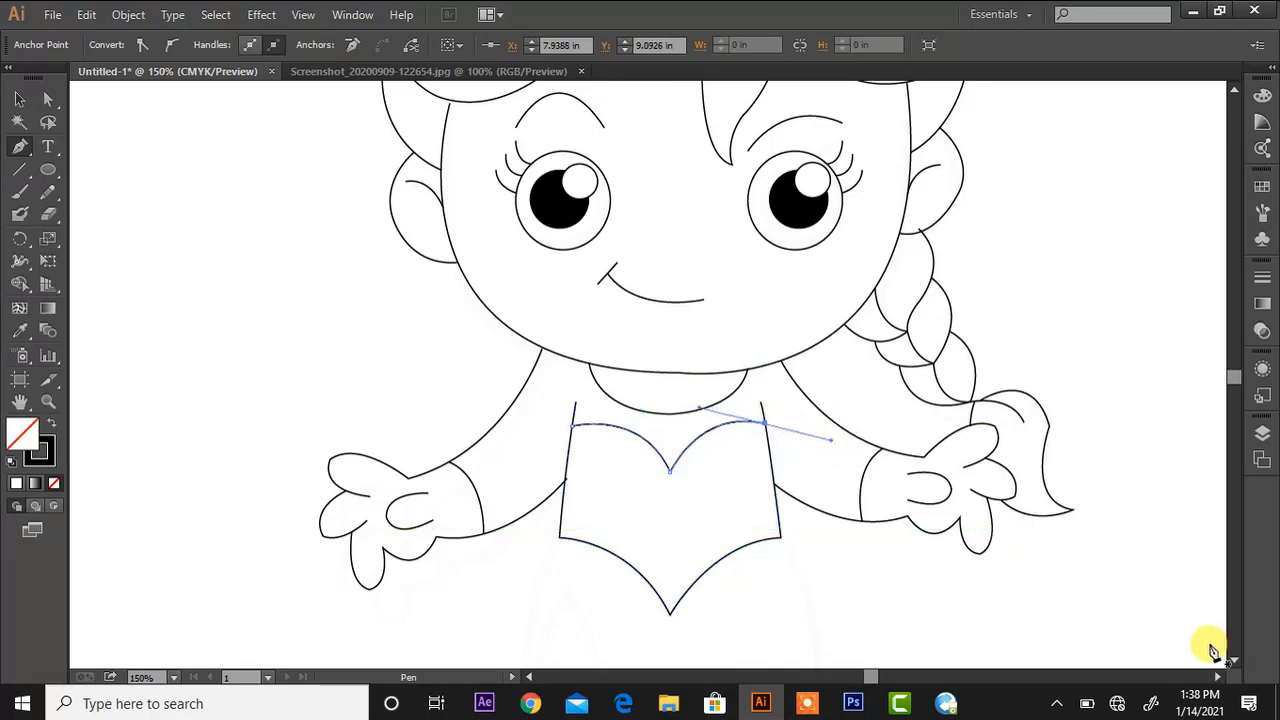
# Trace the skirt's left side from the bodice's waist corner down to the flared hem corner
pyautogui.scroll(-5, 626, 296)
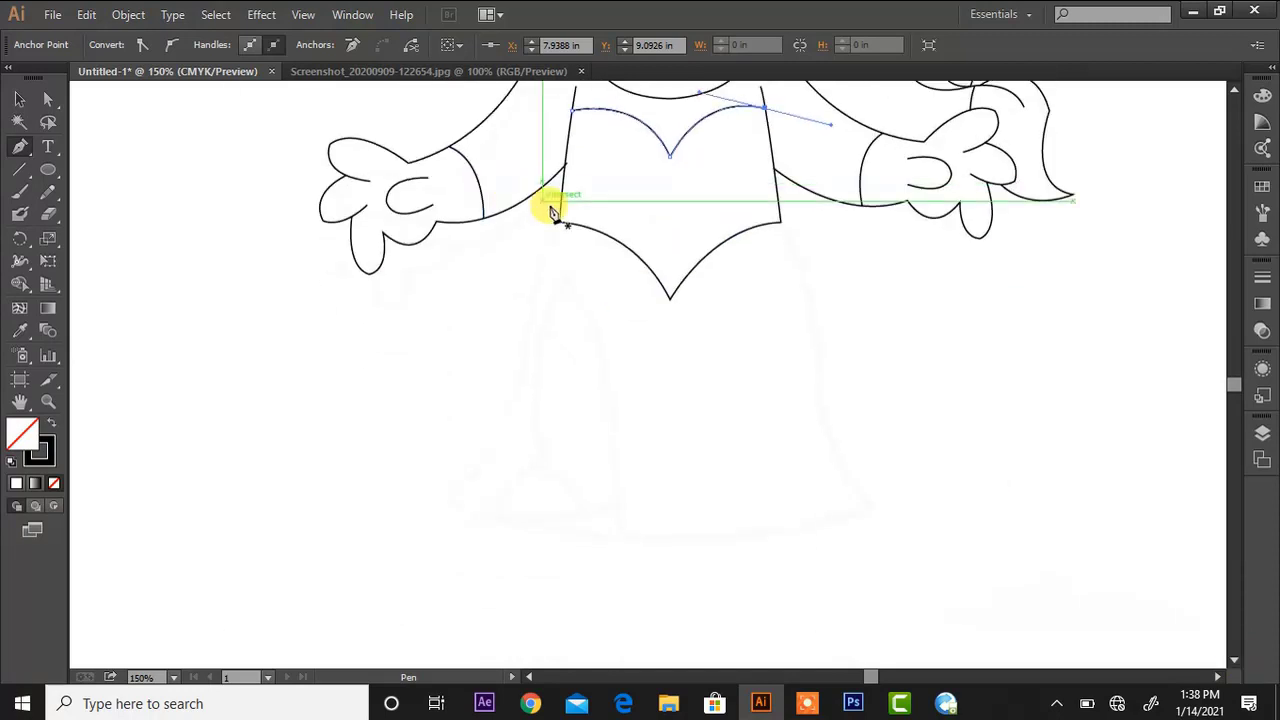
pyautogui.moveTo(558, 219); pyautogui.dragTo(525, 402)
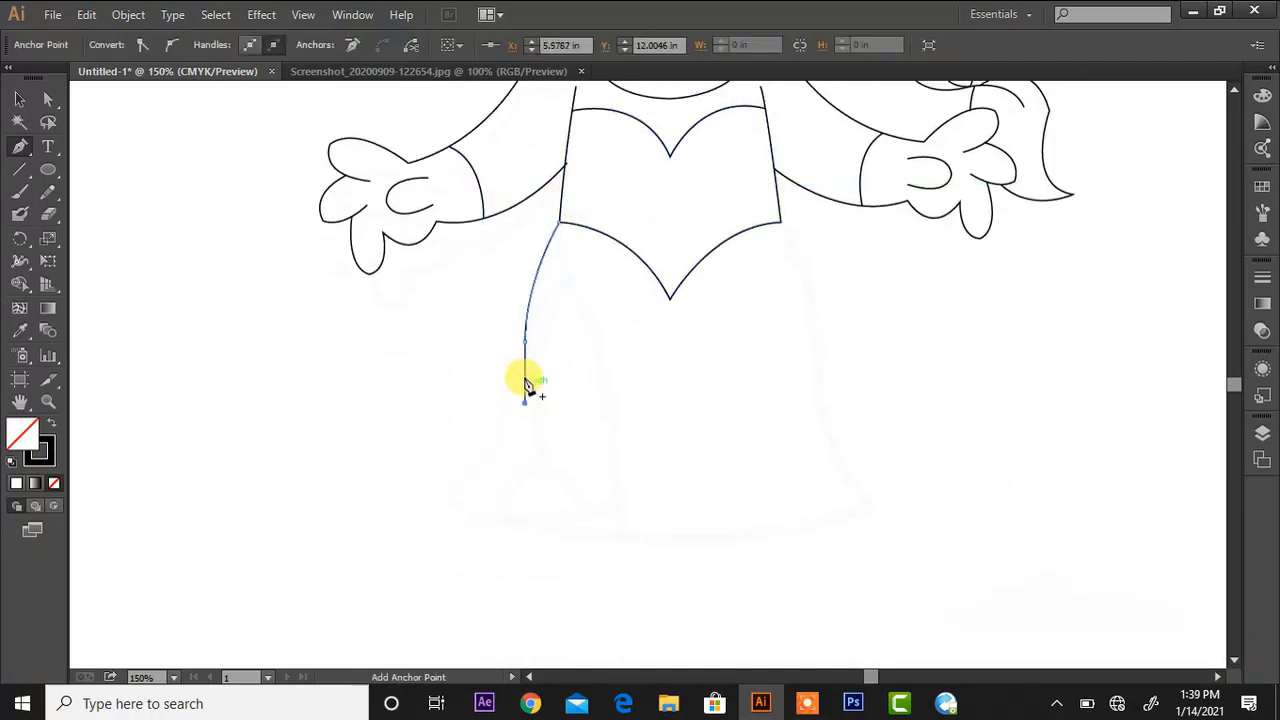
pyautogui.moveTo(525, 342); pyautogui.dragTo(528, 352)
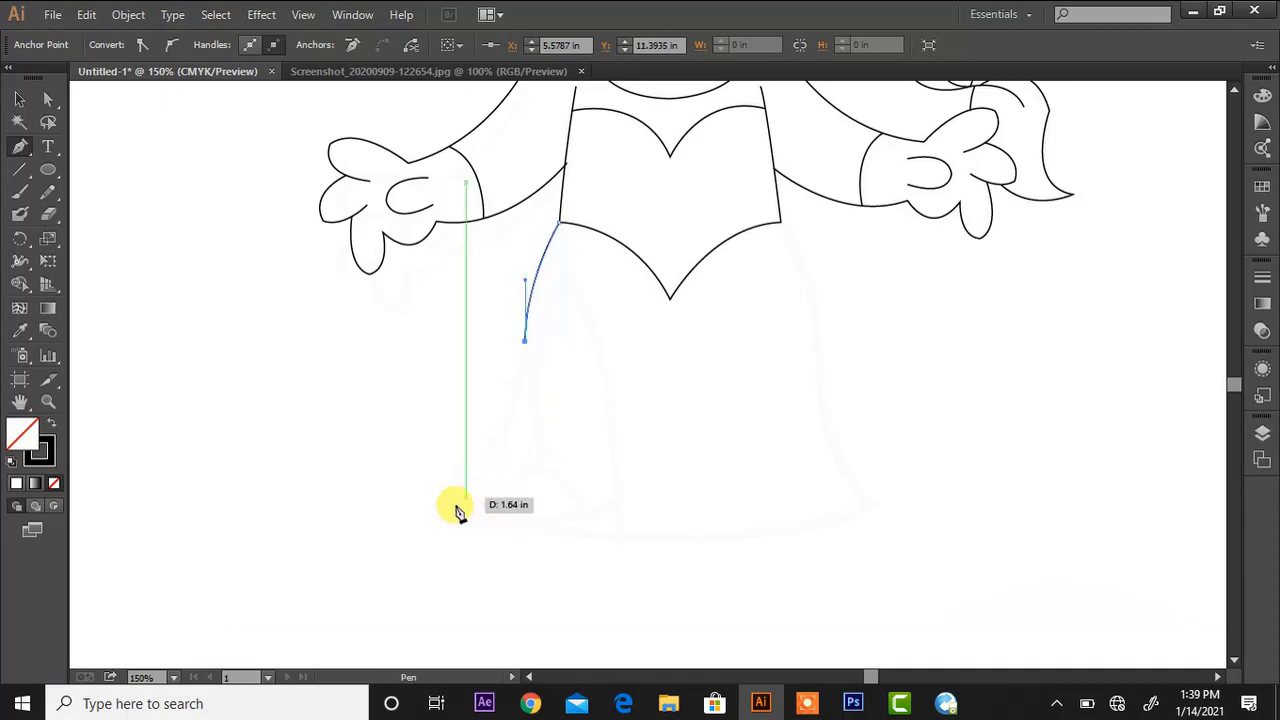
pyautogui.moveTo(441, 499); pyautogui.dragTo(365, 545)
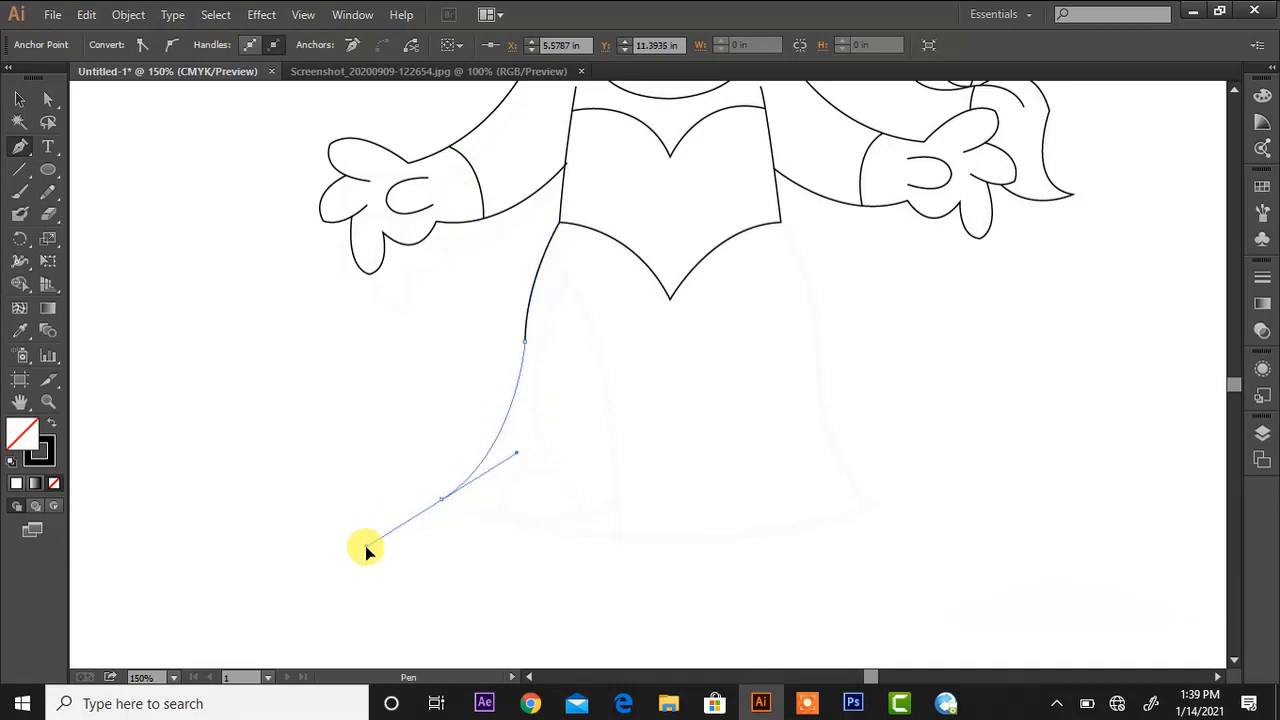
pyautogui.click(442, 499)
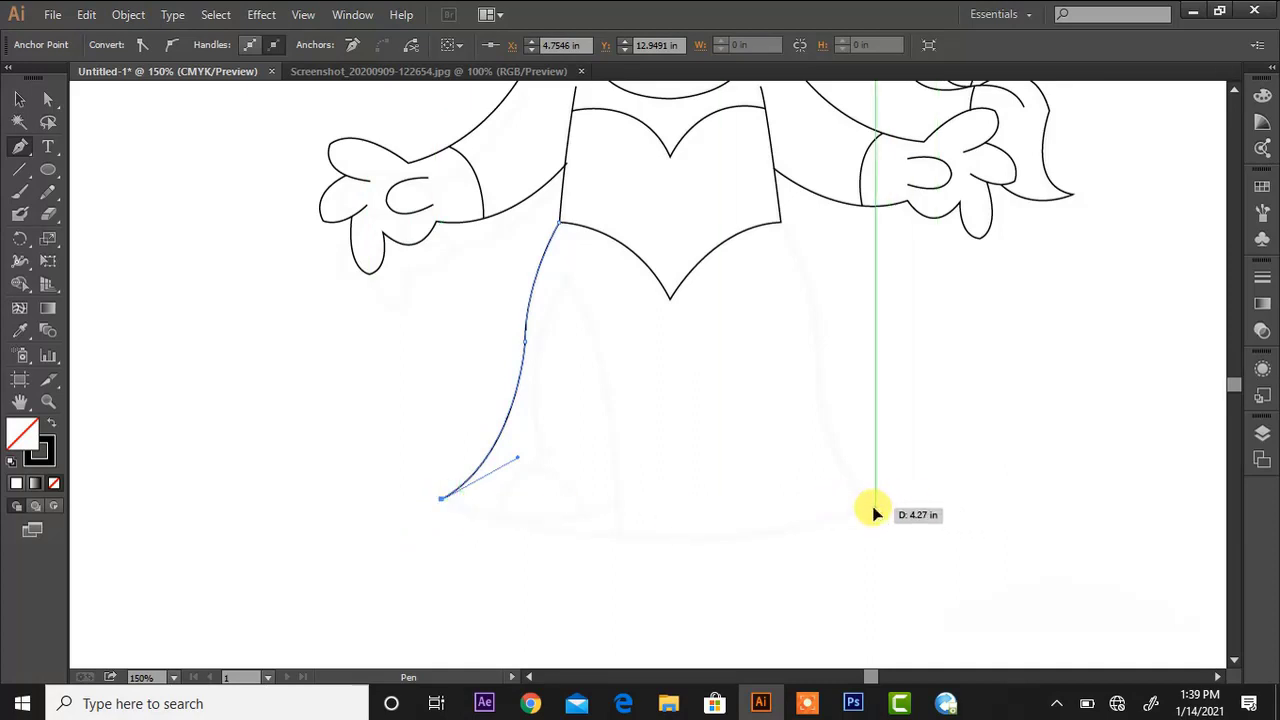
# Continue the skirt outline along the curved hem and up the right side to the bodice's right waist corner
pyautogui.moveTo(874, 510); pyautogui.dragTo(1105, 437)
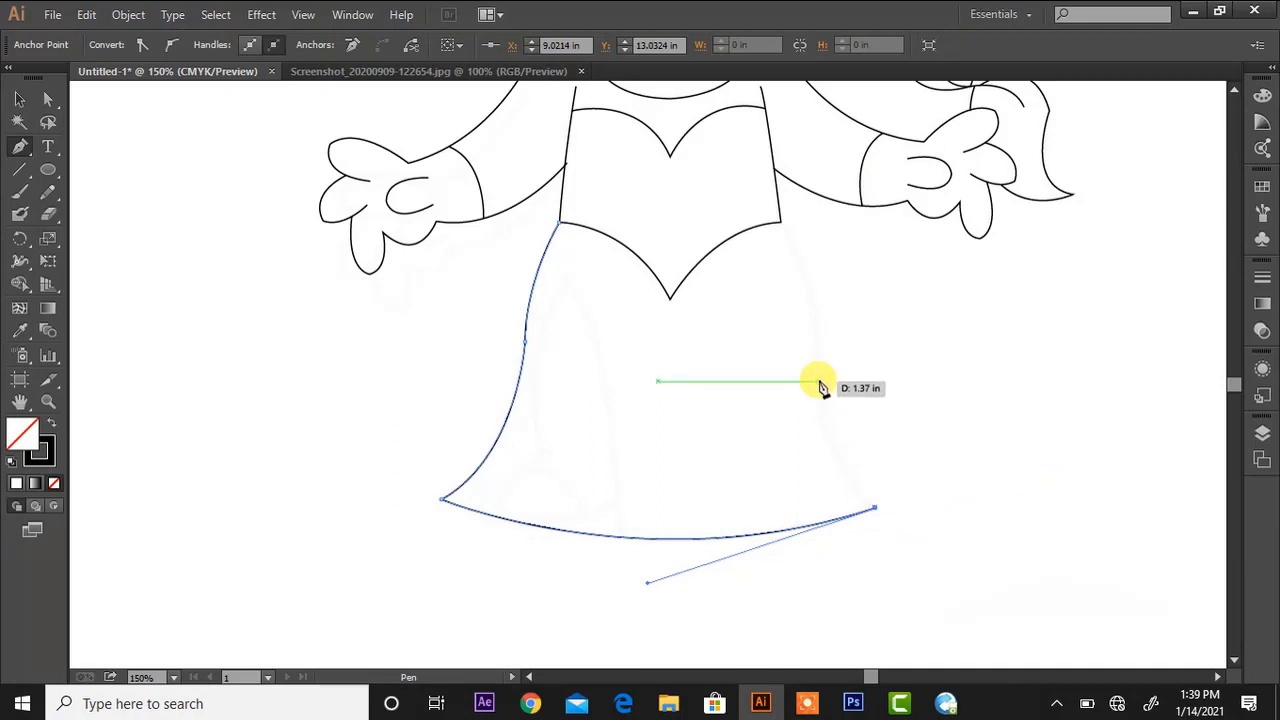
pyautogui.moveTo(820, 382); pyautogui.dragTo(820, 300)
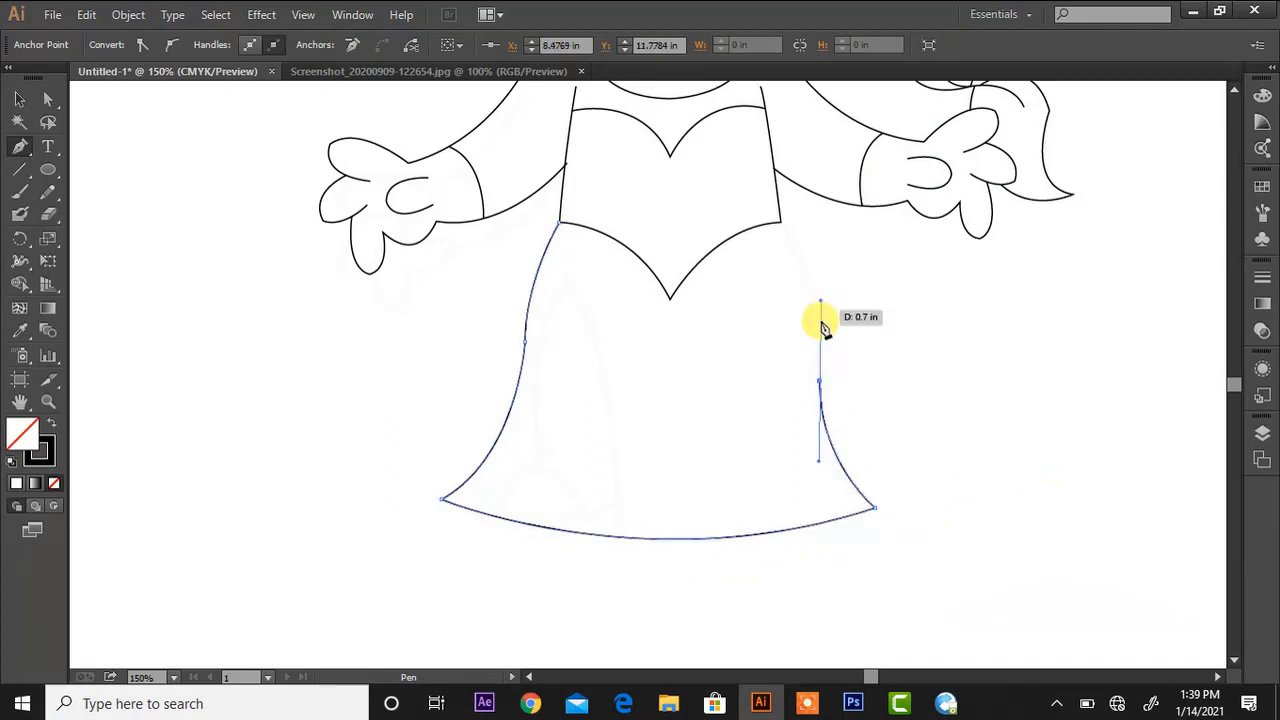
pyautogui.click(821, 383)
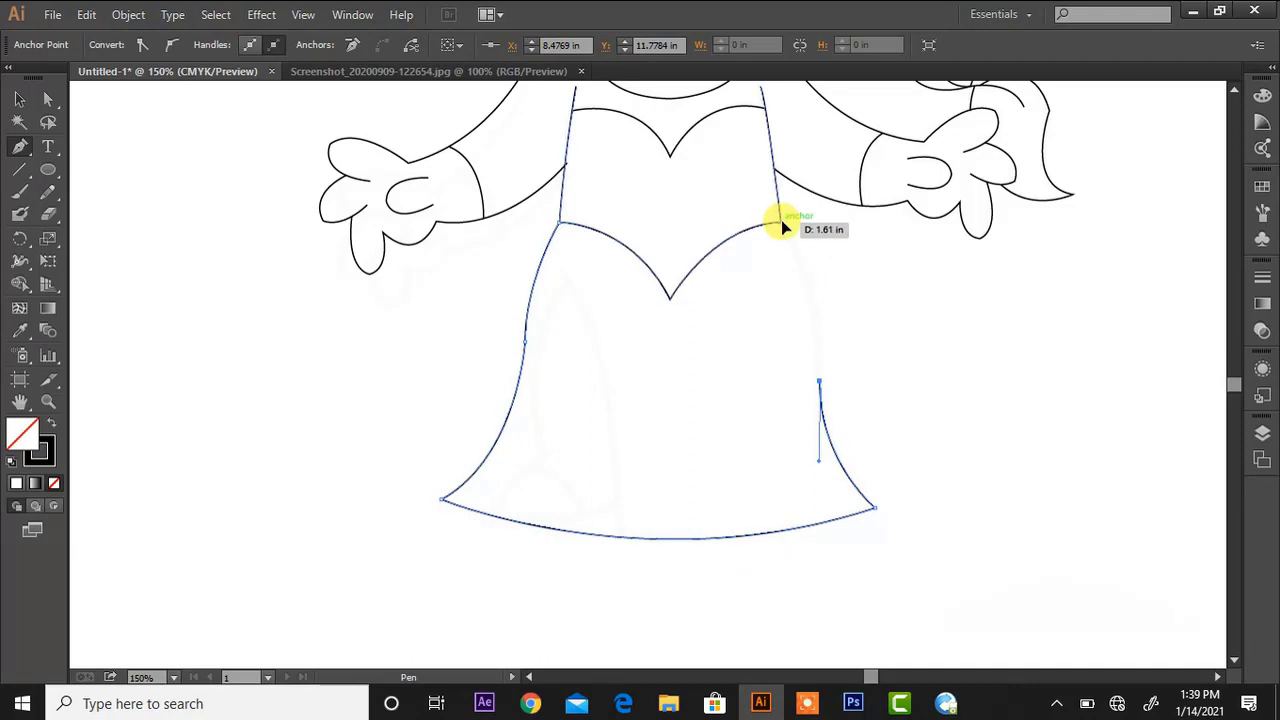
pyautogui.moveTo(780, 224); pyautogui.dragTo(745, 185)
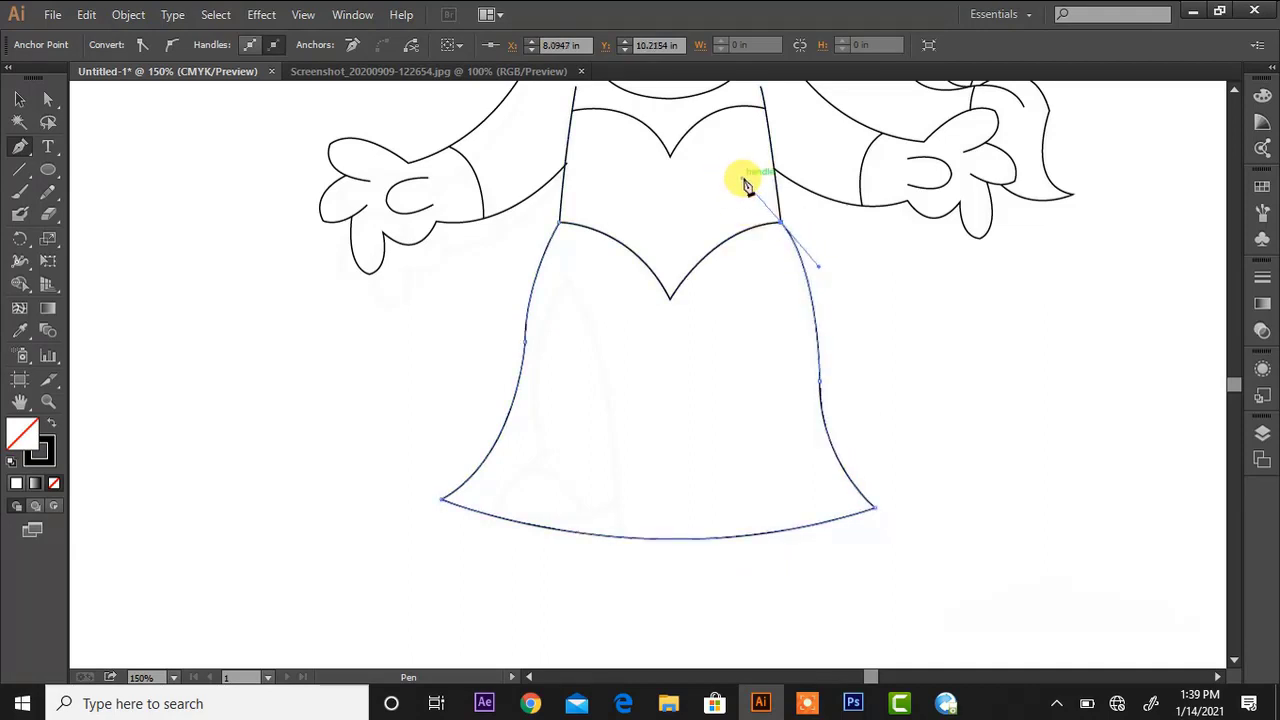
# Trace the skirt's slit as a curve from below the left waist down to the hem
pyautogui.click(560, 268)
pyautogui.click(560, 268)
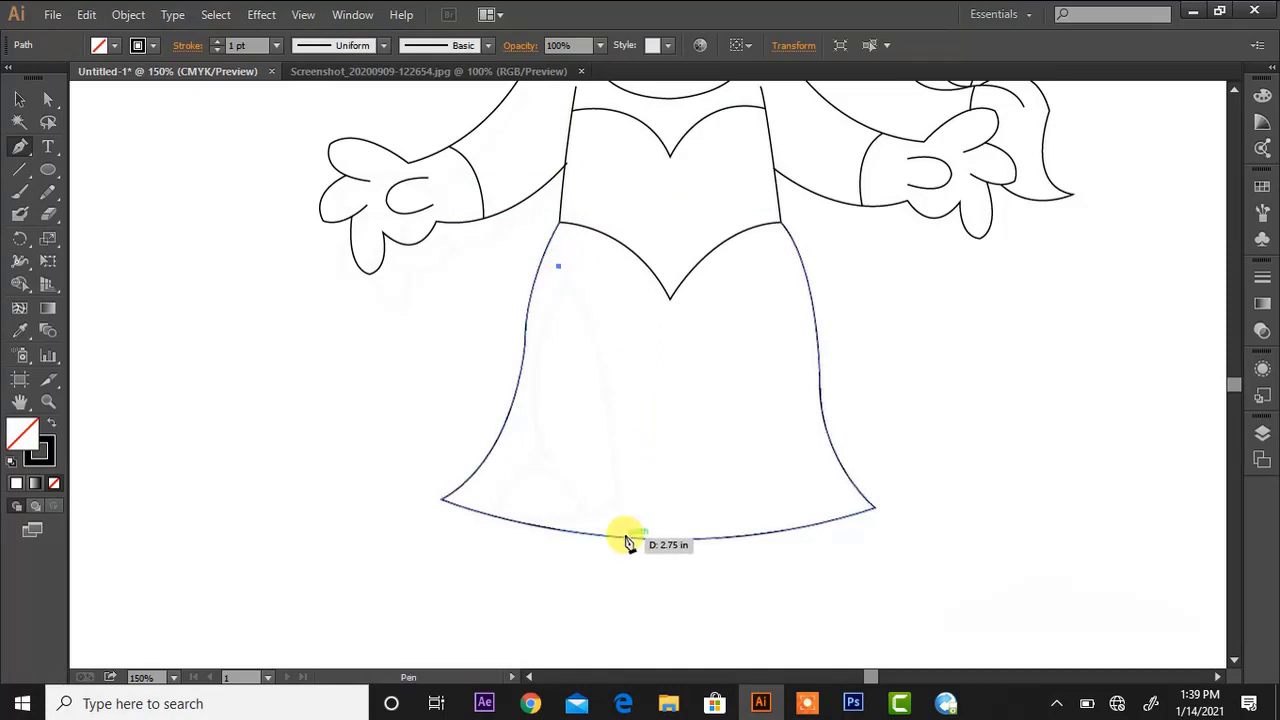
pyautogui.moveTo(622, 537)
pyautogui.mouseDown()
pyautogui.moveTo(603, 674)
pyautogui.moveTo(623, 554)
pyautogui.mouseUp()
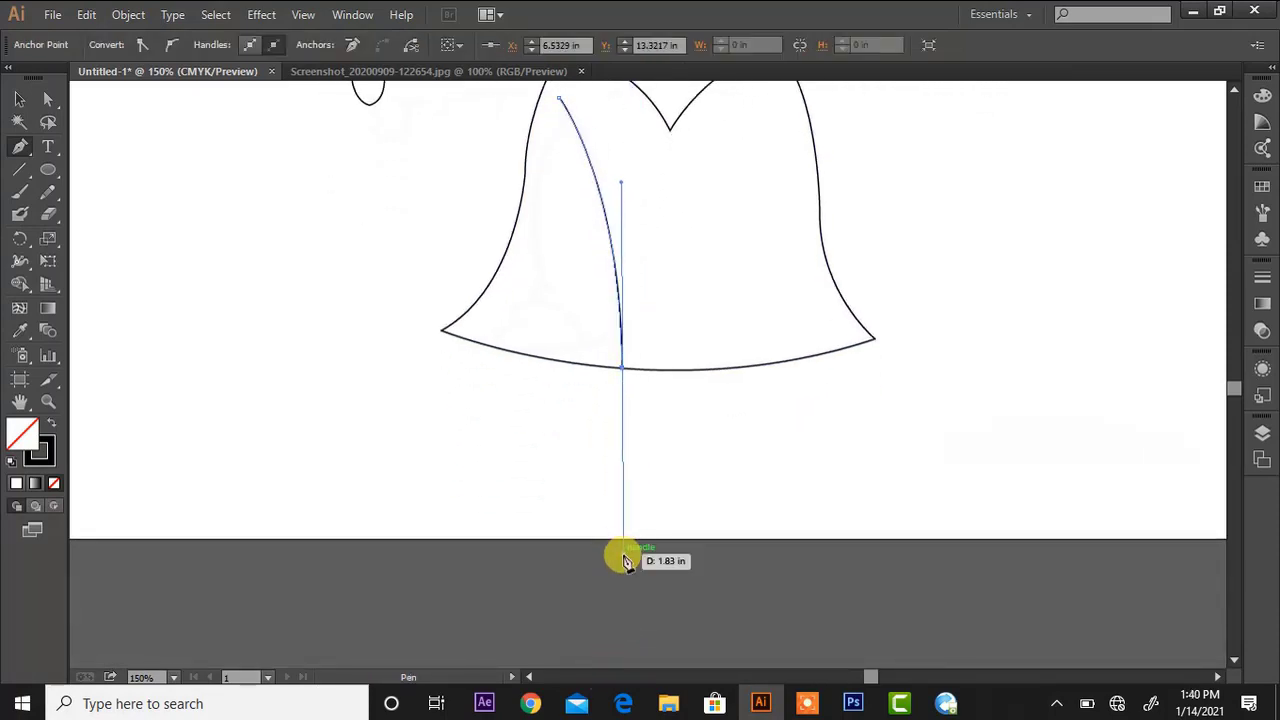
# Trace the foot's left edge from the hem to the ankle and the leg line up to the top of the slit
pyautogui.click(1235, 92)
pyautogui.click(1236, 93)
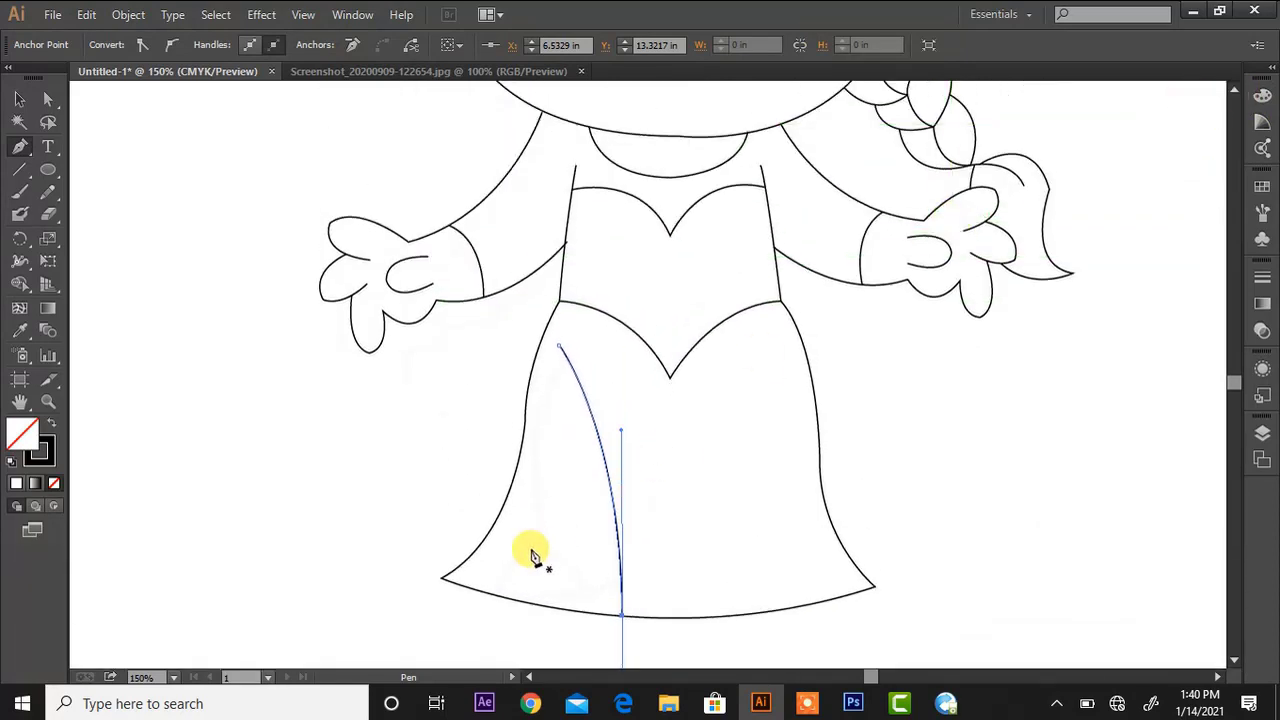
pyautogui.moveTo(491, 594); pyautogui.dragTo(579, 520)
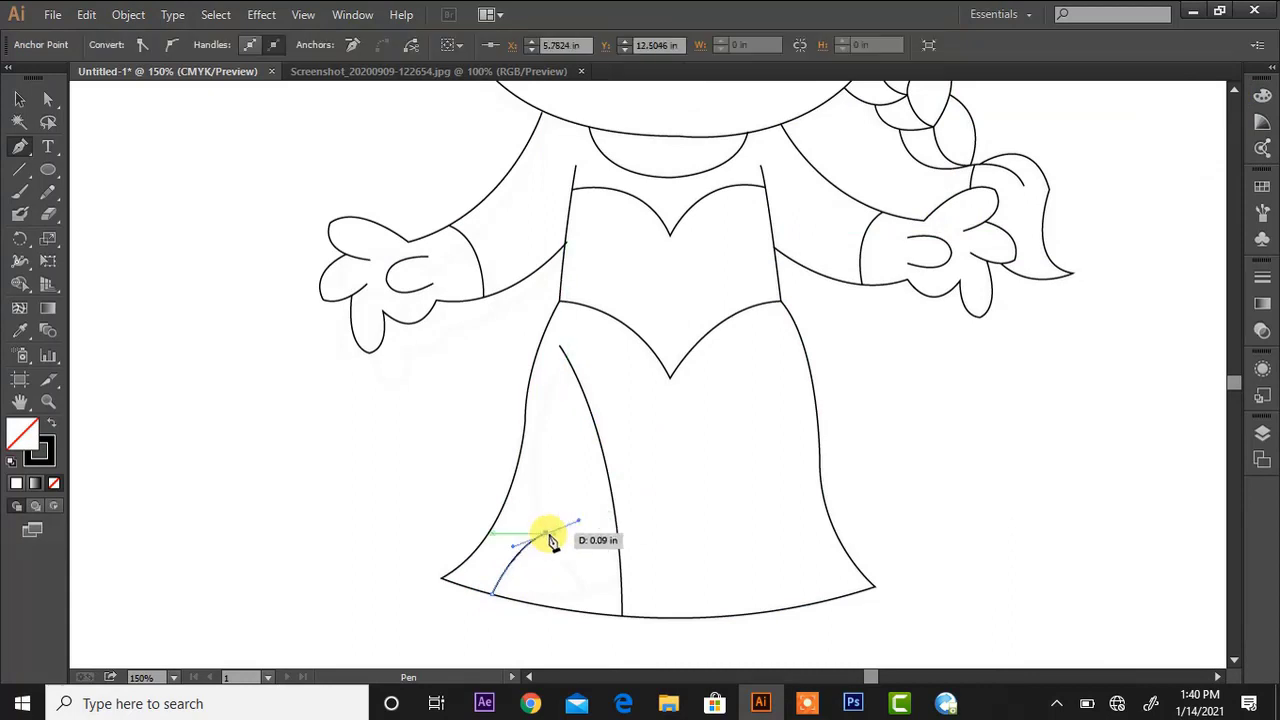
pyautogui.click(545, 533)
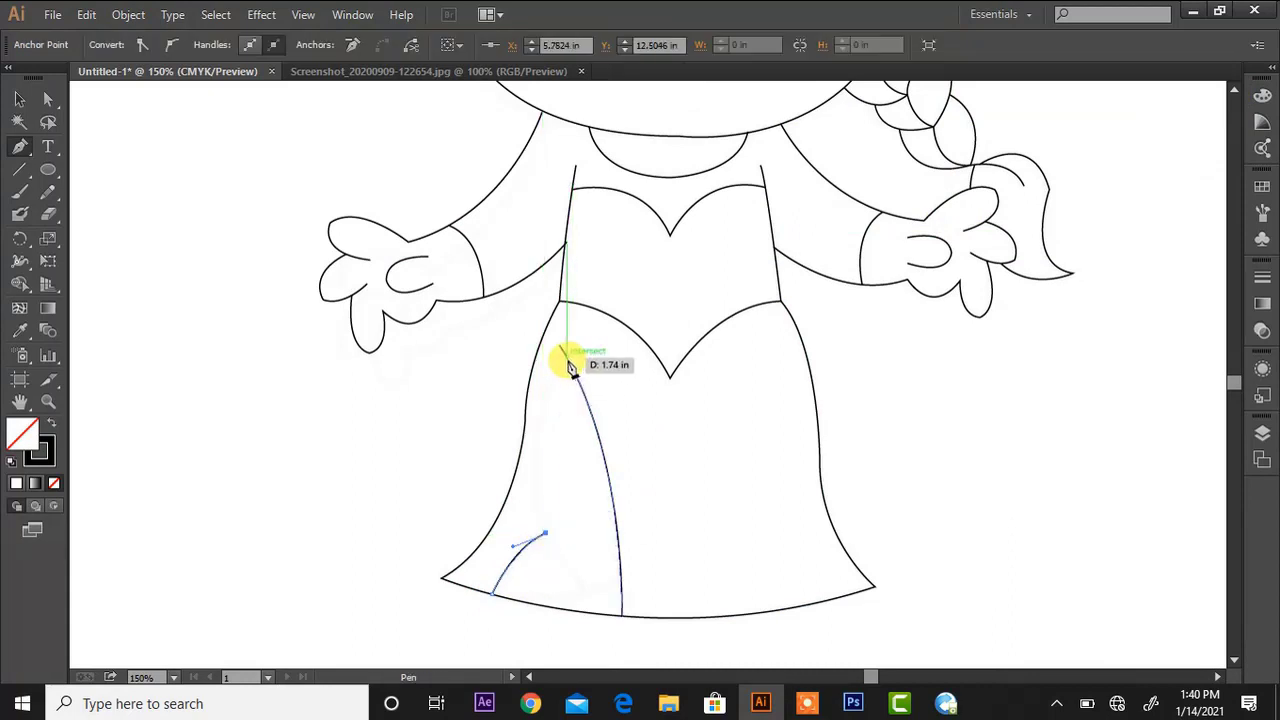
pyautogui.moveTo(568, 360); pyautogui.dragTo(630, 266)
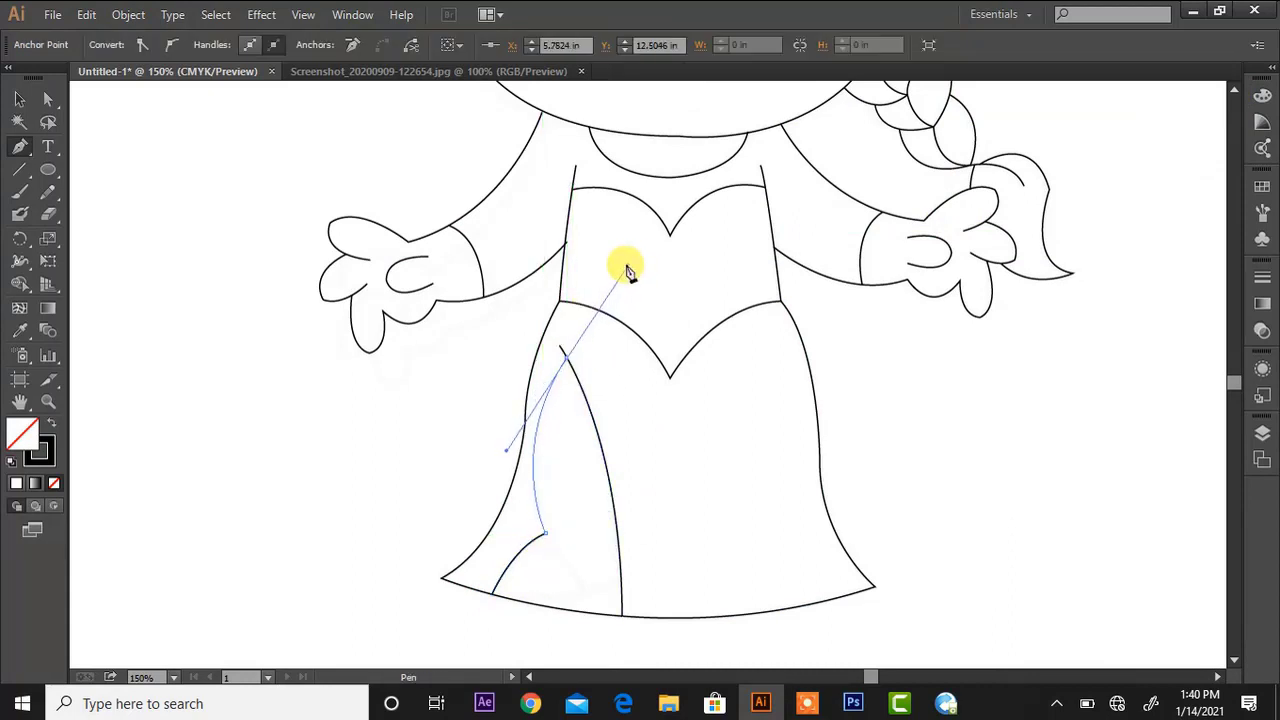
# Draw the curved sole line from the slit edge to the hem and the curved line across the foot inside the slit
pyautogui.click(620, 576)
pyautogui.moveTo(504, 597); pyautogui.dragTo(432, 580)
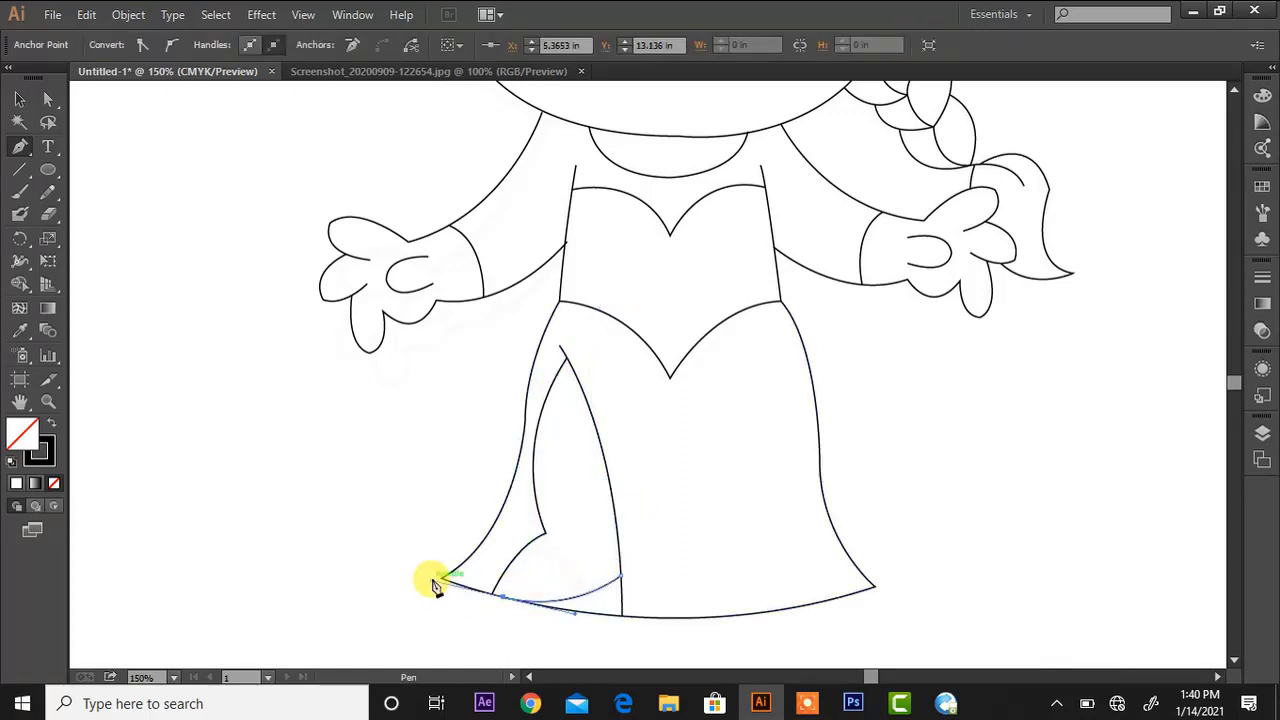
pyautogui.press('p')
pyautogui.click(530, 543)
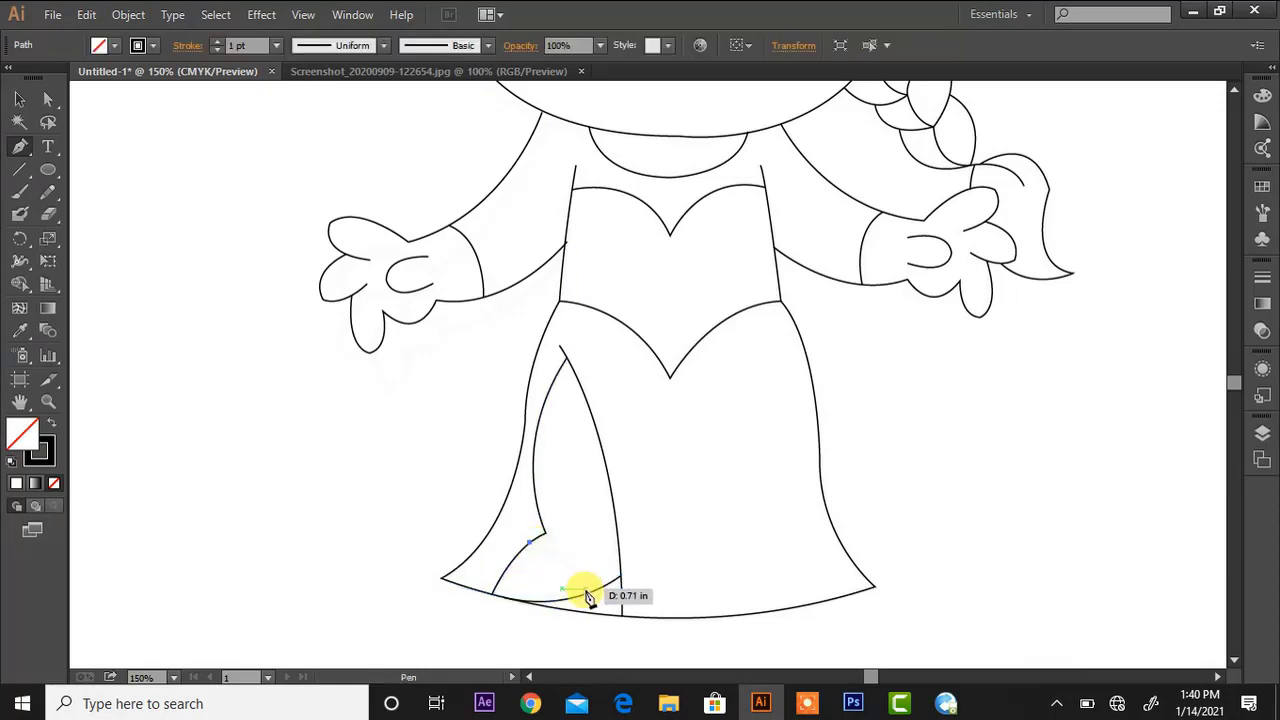
pyautogui.moveTo(585, 594); pyautogui.dragTo(597, 635)
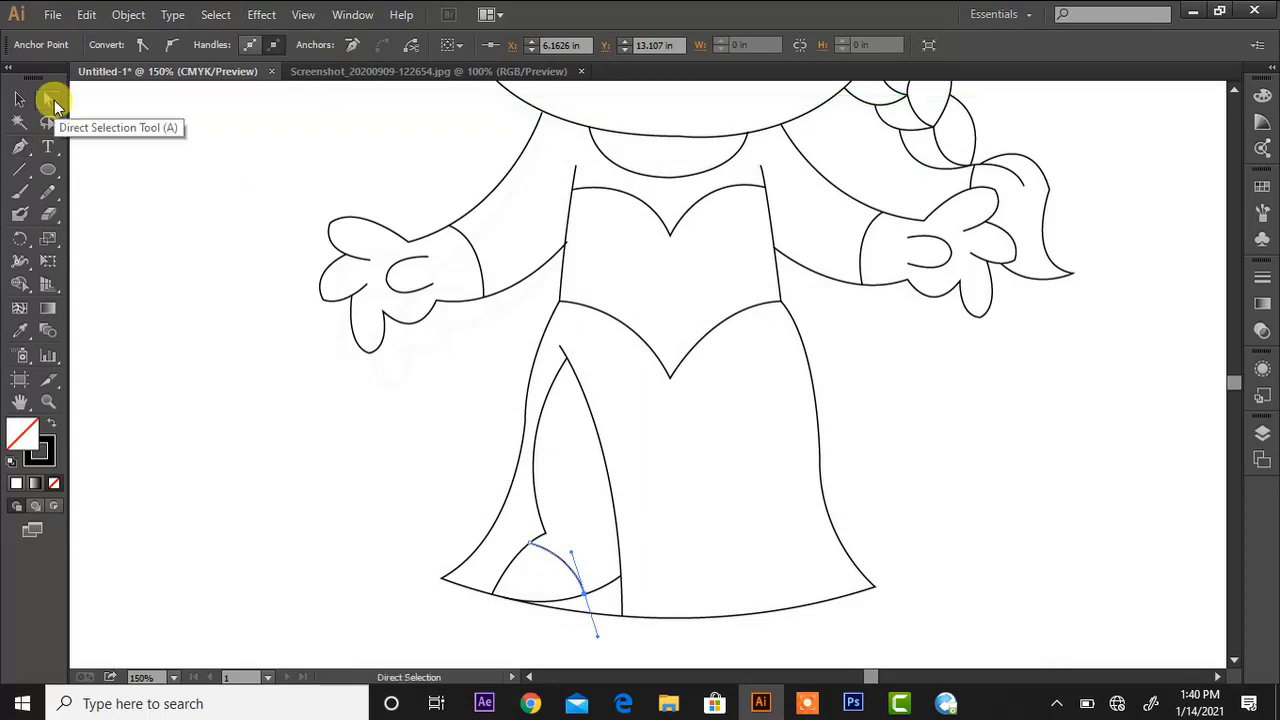
# Fit the left arm's lower end anchor to the bodice side and the braid tail's end anchor to the right hand's finger
pyautogui.click(48, 99)
pyautogui.click(564, 250)
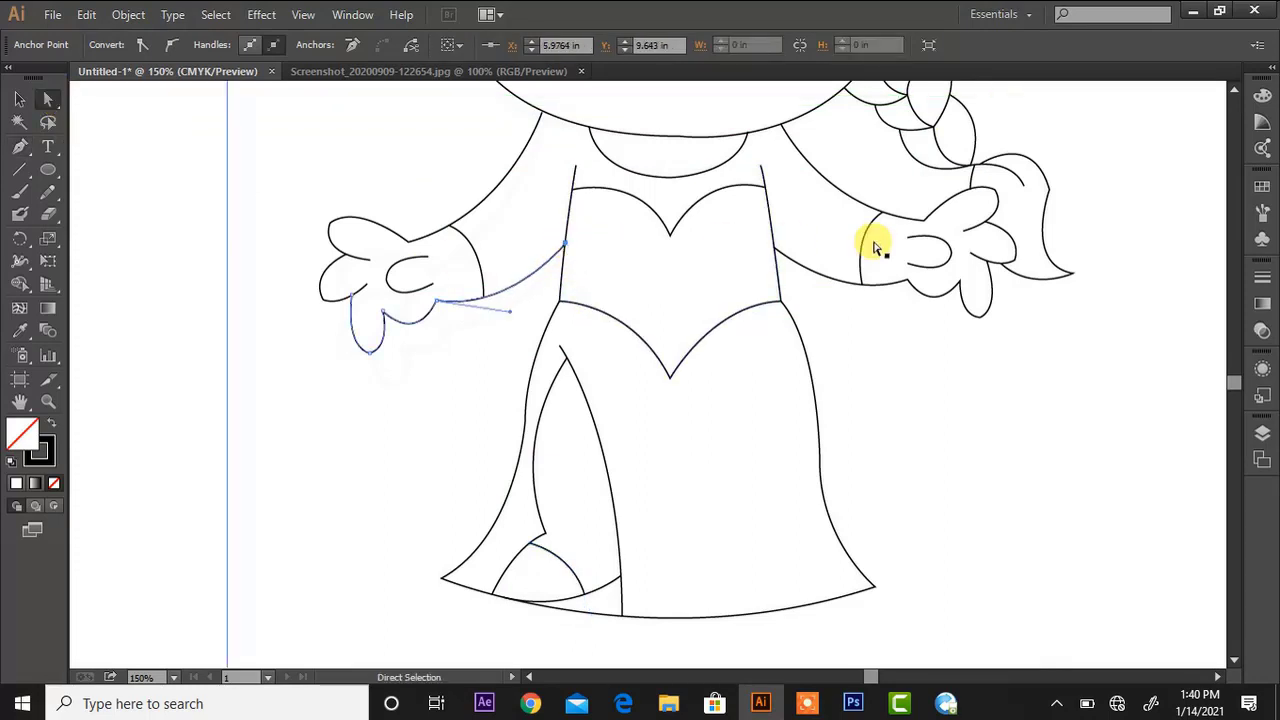
pyautogui.click(992, 266)
pyautogui.hotkey('ctrl', '=')
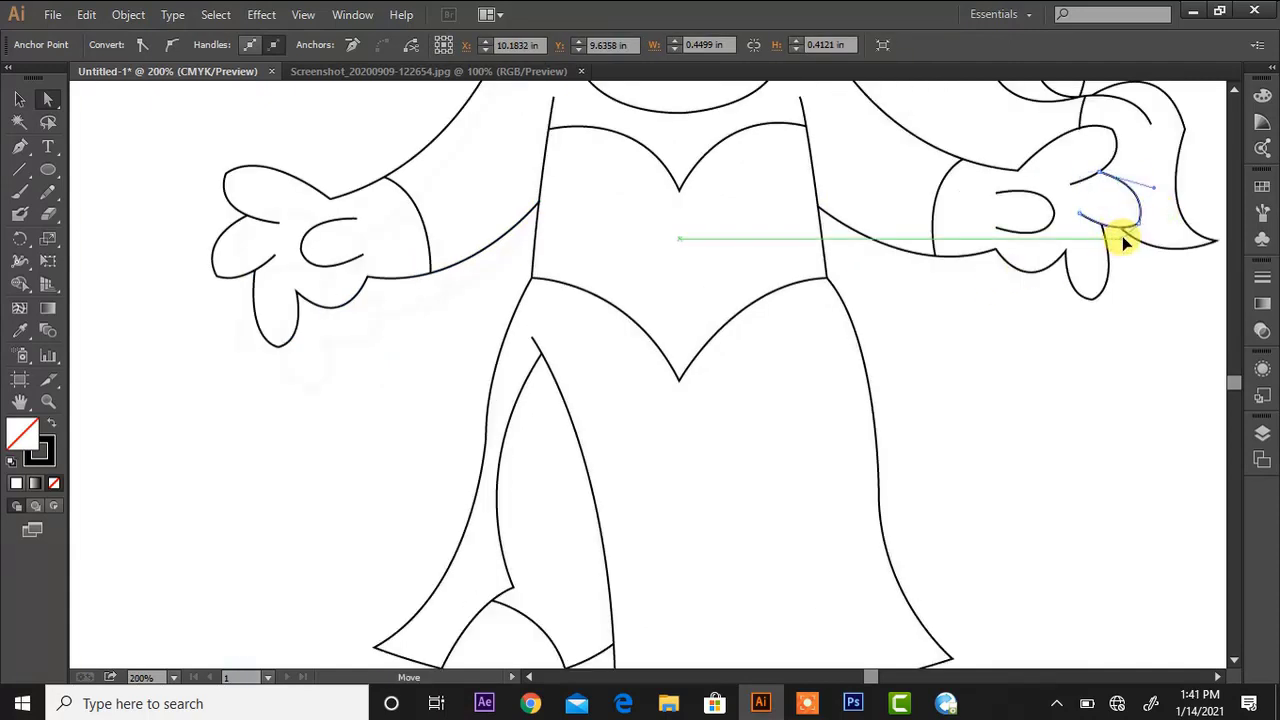
pyautogui.moveTo(1122, 236); pyautogui.dragTo(1124, 237)
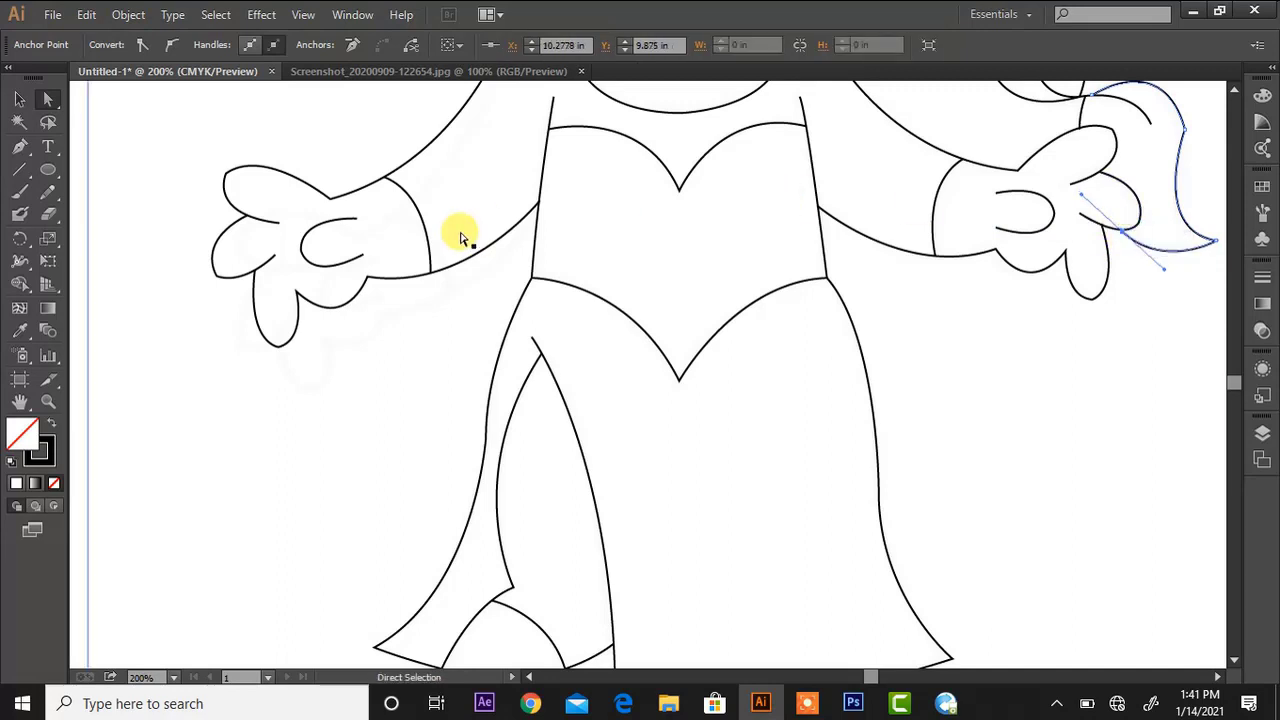
# Refine the finger curves of the left hand and the right hand's upper finger by adjusting their anchors and handles
pyautogui.click(265, 254)
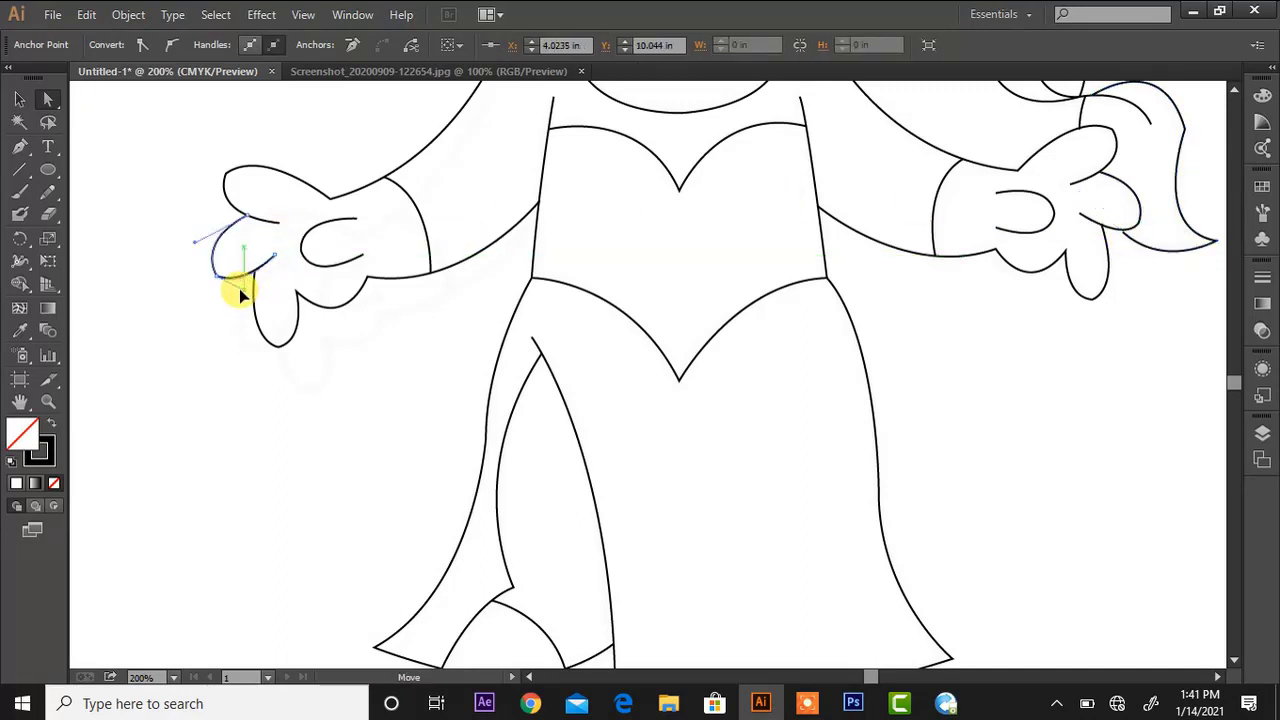
pyautogui.click(233, 208)
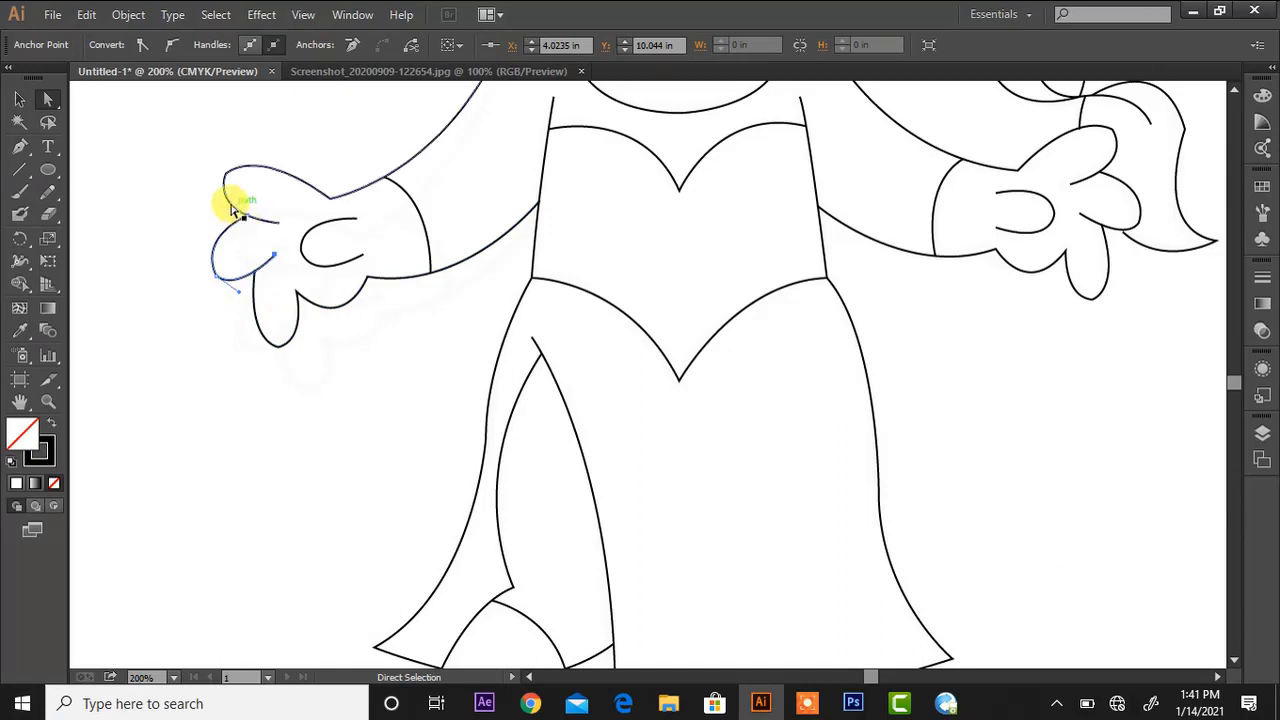
pyautogui.click(228, 206)
pyautogui.moveTo(206, 210); pyautogui.dragTo(200, 209)
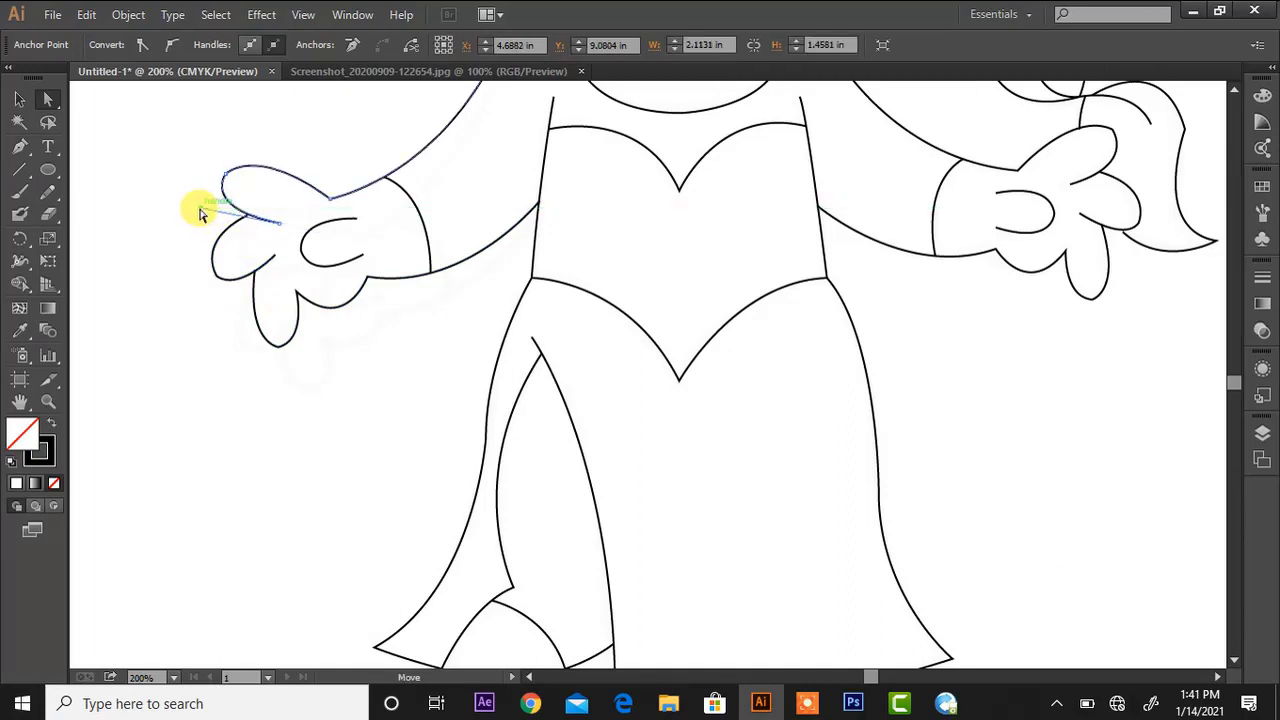
pyautogui.click(1114, 136)
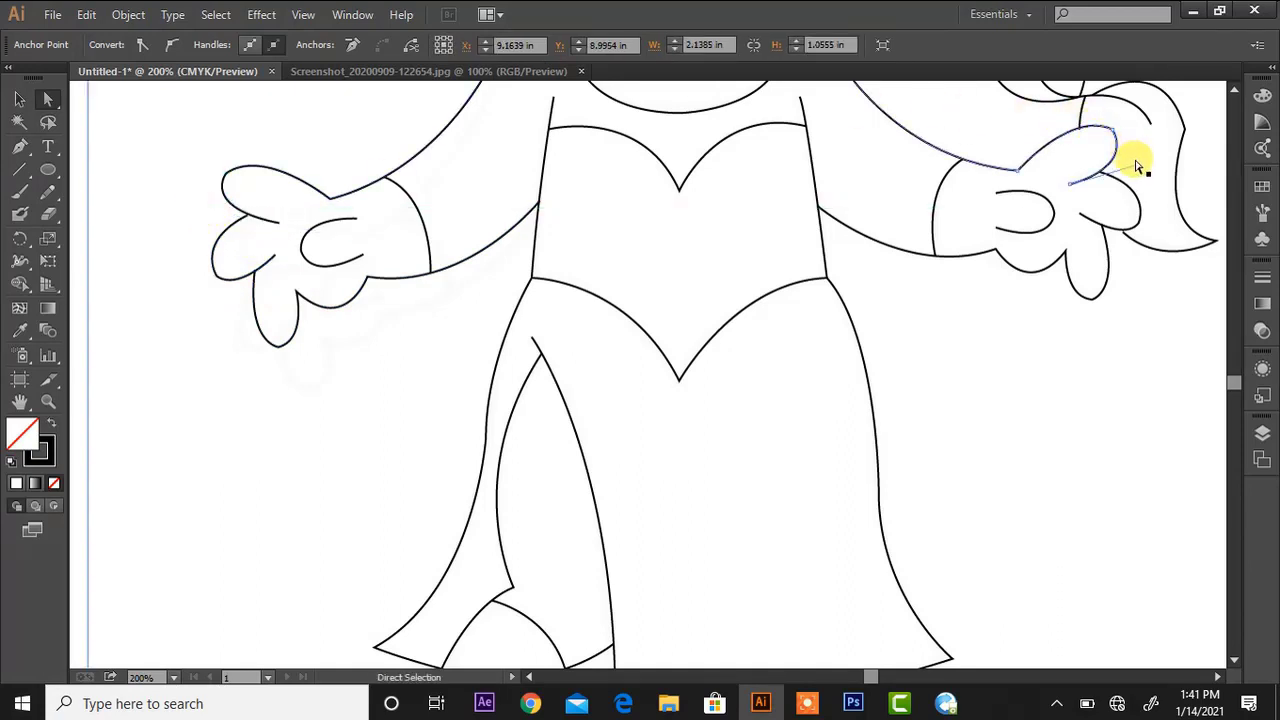
pyautogui.moveTo(1137, 167); pyautogui.dragTo(1140, 158)
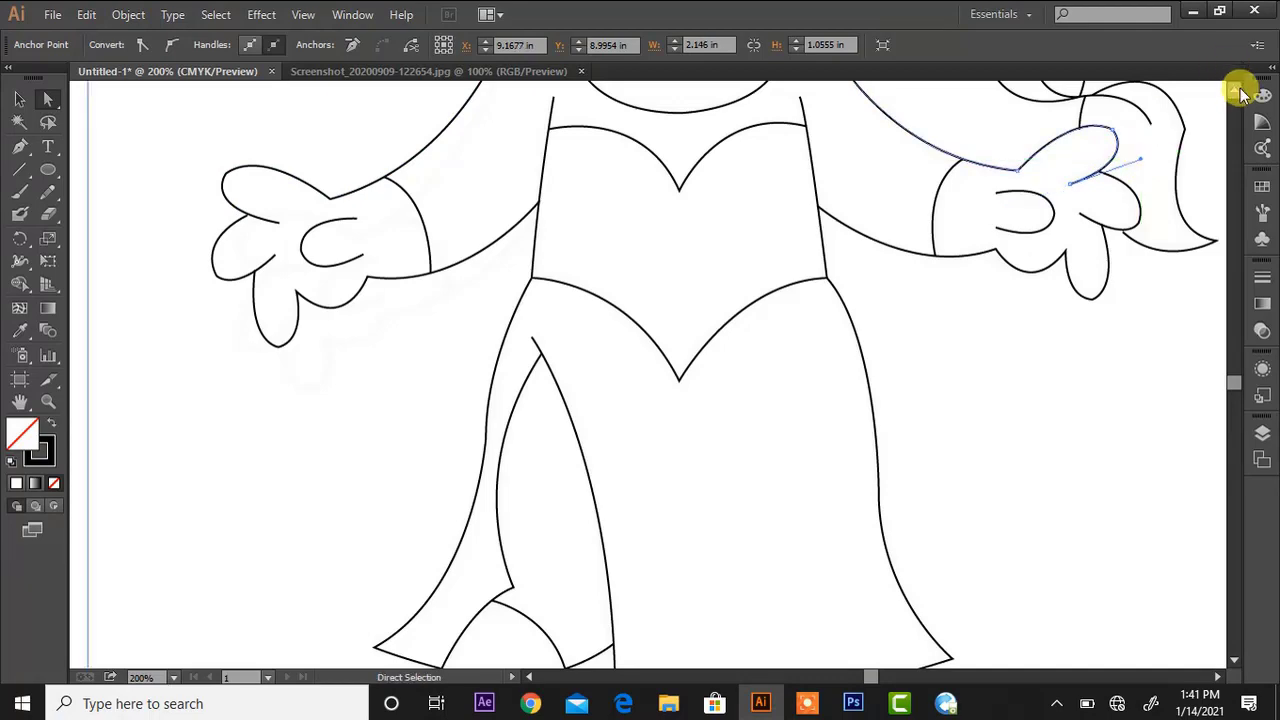
# Move the braid's top anchor onto the lower outline of the right ear
pyautogui.scroll(5, 1238, 92)
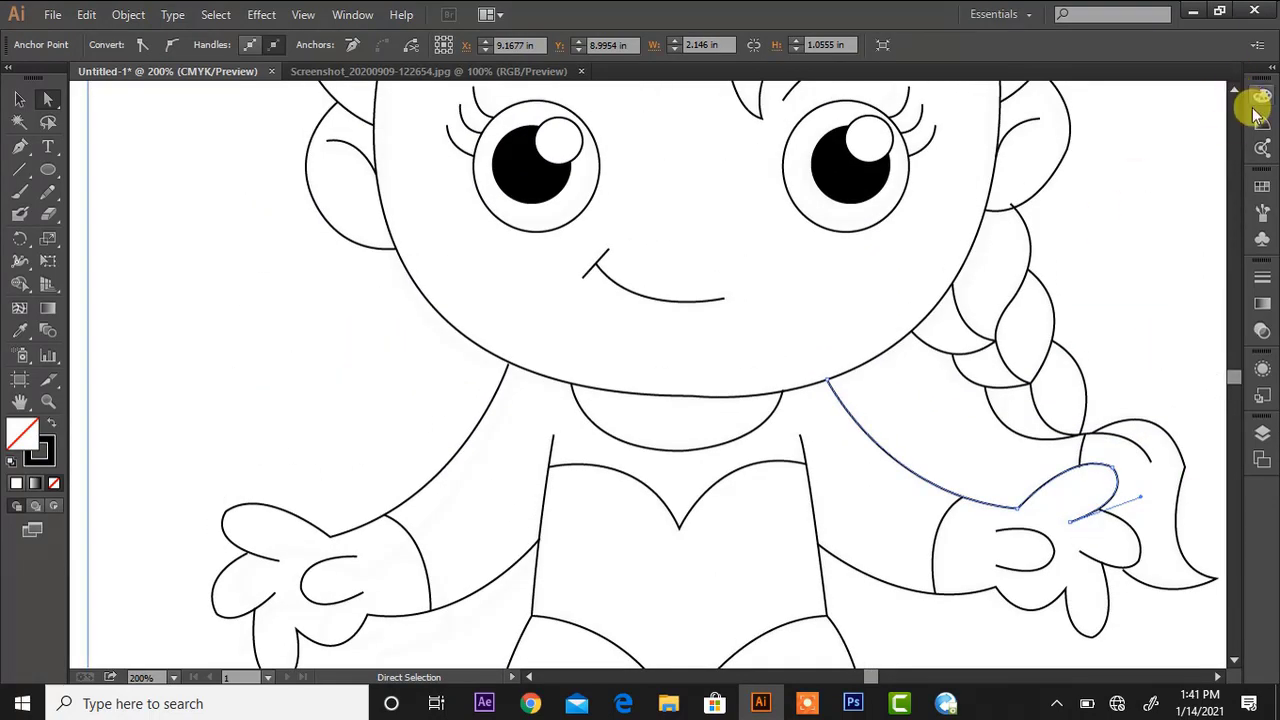
pyautogui.click(1016, 208)
pyautogui.click(1018, 214)
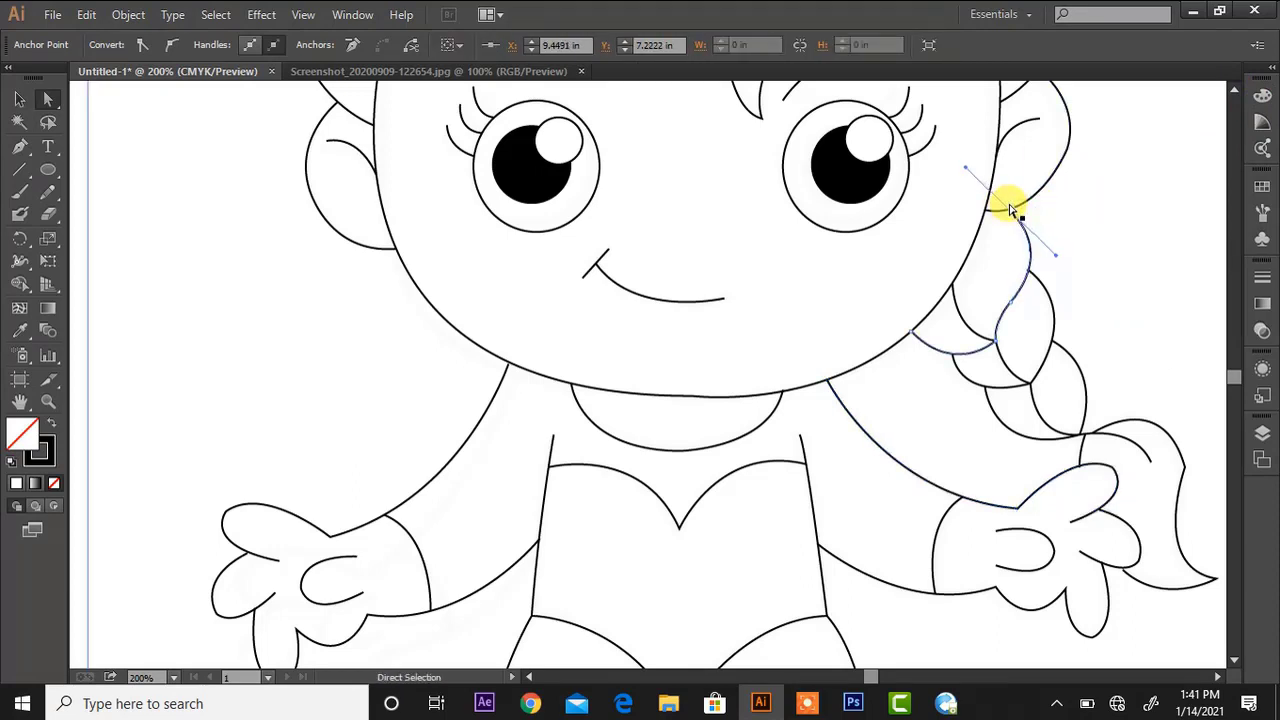
# Reshape the lower curve of the right ear by adjusting the handle where it meets the face outline
pyautogui.click(1234, 89)
pyautogui.moveTo(1055, 363); pyautogui.dragTo(1046, 424)
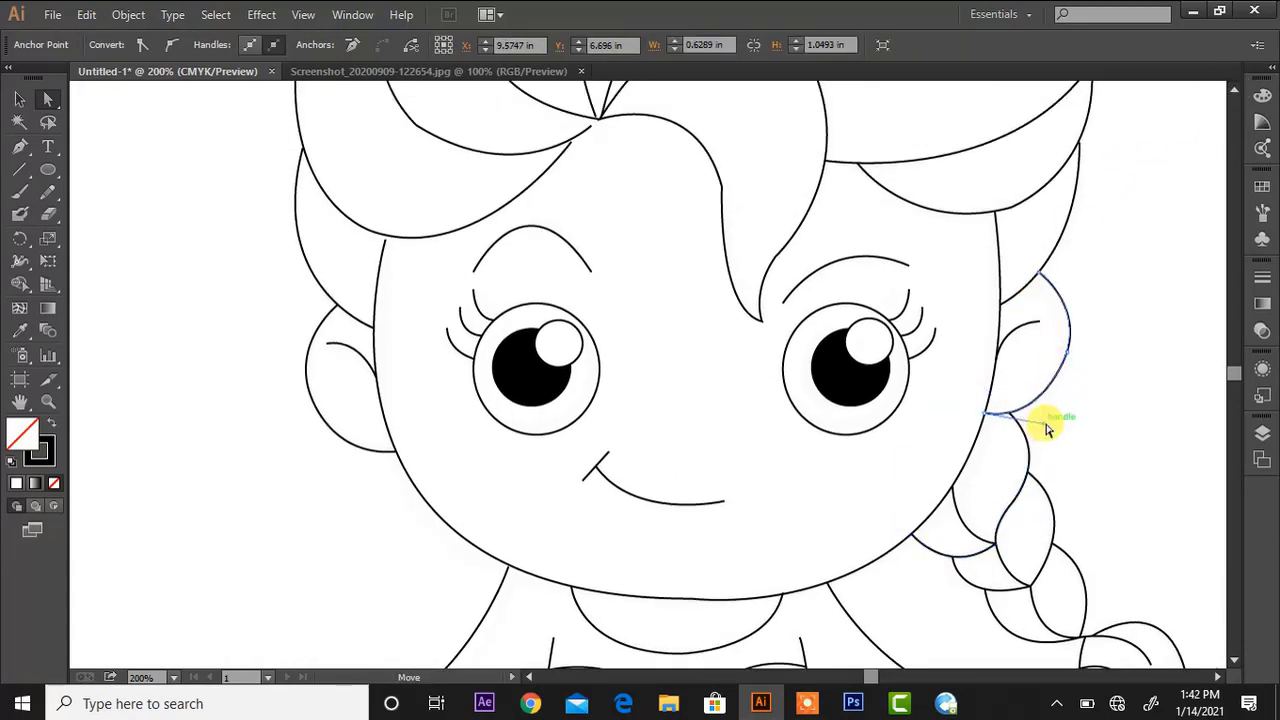
# Join the second left hair strand's end anchor to the parting point, smooth its curve, and fit the lower strand's end onto it
pyautogui.click(1234, 89)
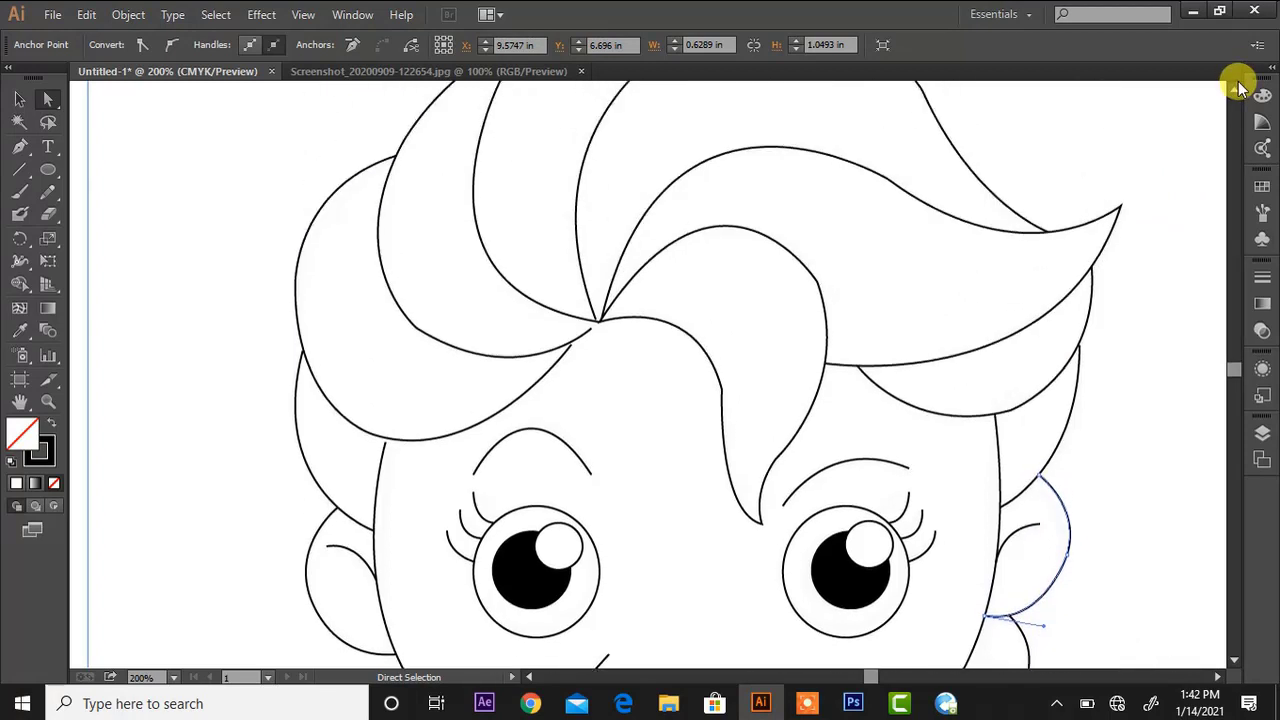
pyautogui.moveTo(592, 402); pyautogui.dragTo(592, 401)
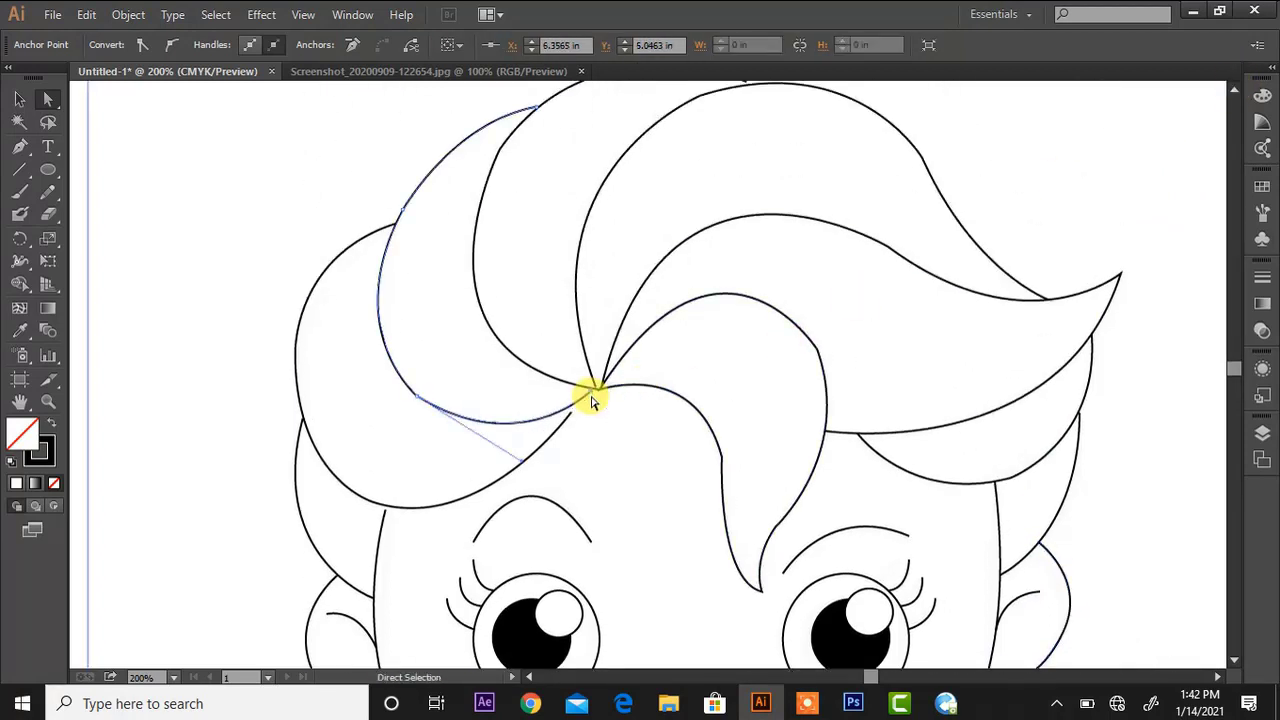
pyautogui.moveTo(522, 462); pyautogui.dragTo(518, 470)
pyautogui.click(566, 418)
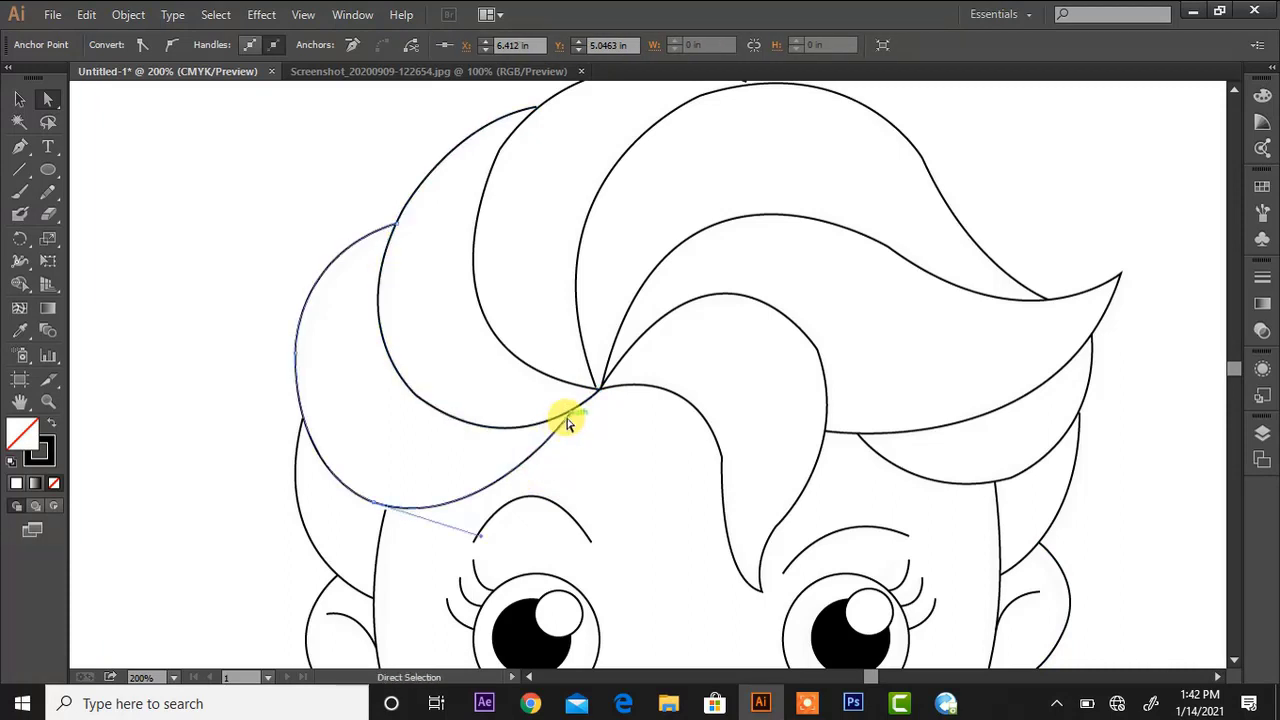
pyautogui.click(571, 412)
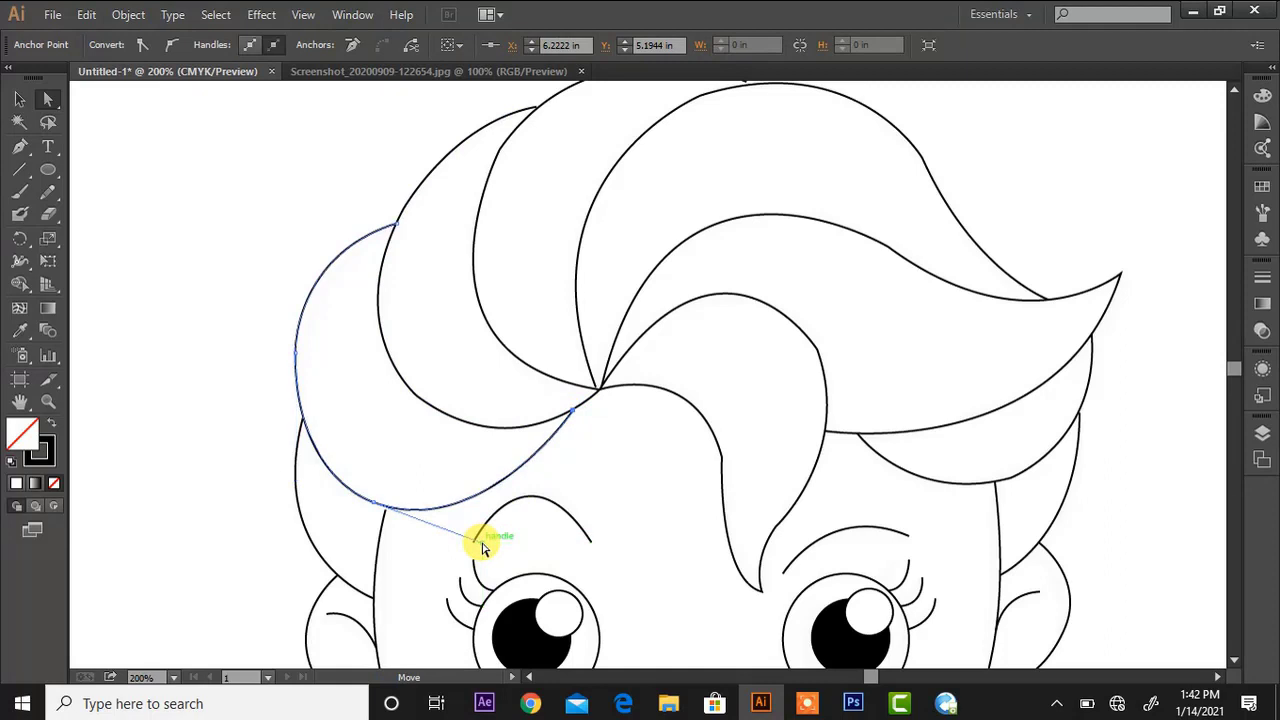
# Move the top hair strand's lower end anchor onto the parting point and fit the face outline's upper left end to the hair
pyautogui.click(605, 391)
pyautogui.click(595, 386)
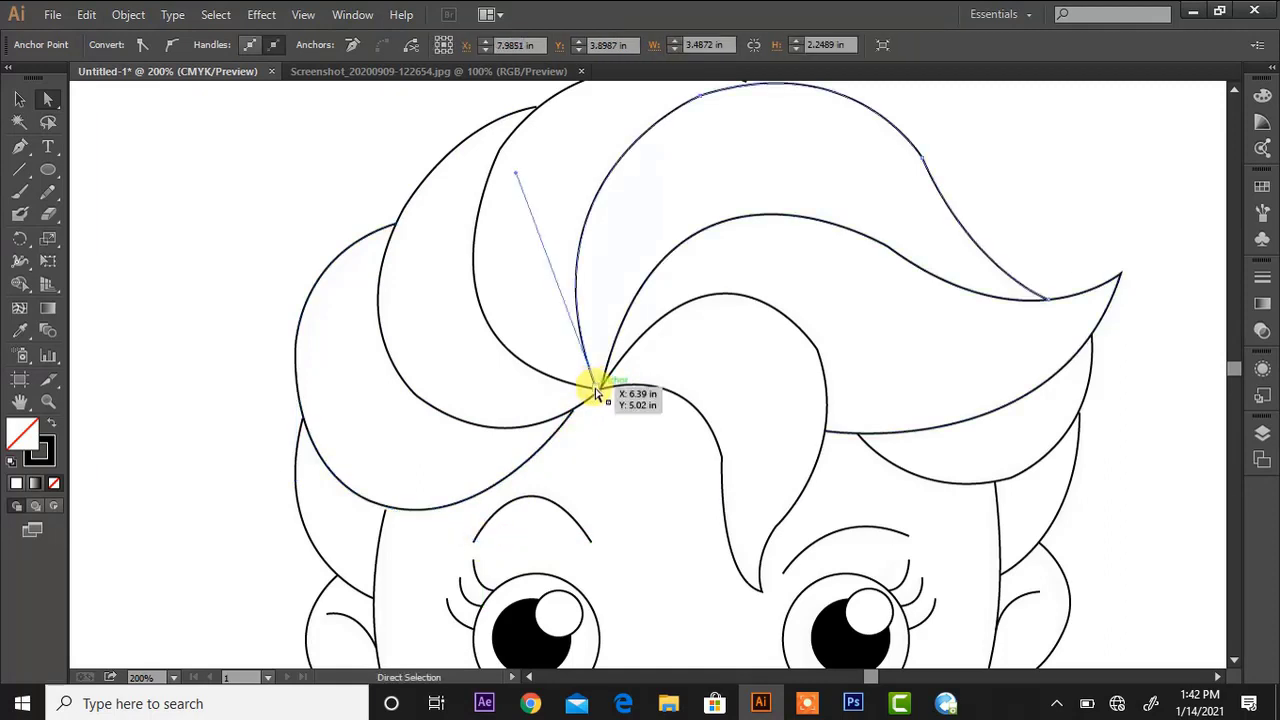
pyautogui.click(596, 388)
pyautogui.moveTo(596, 387); pyautogui.dragTo(598, 391)
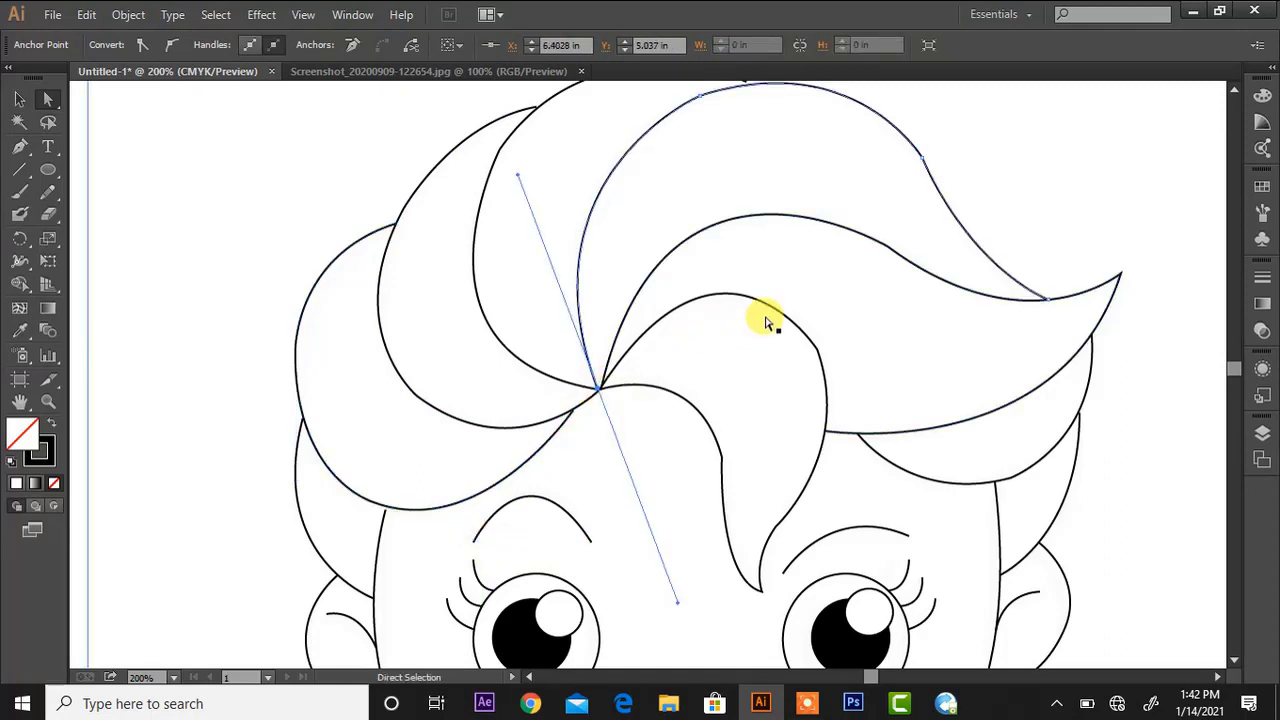
pyautogui.click(976, 296)
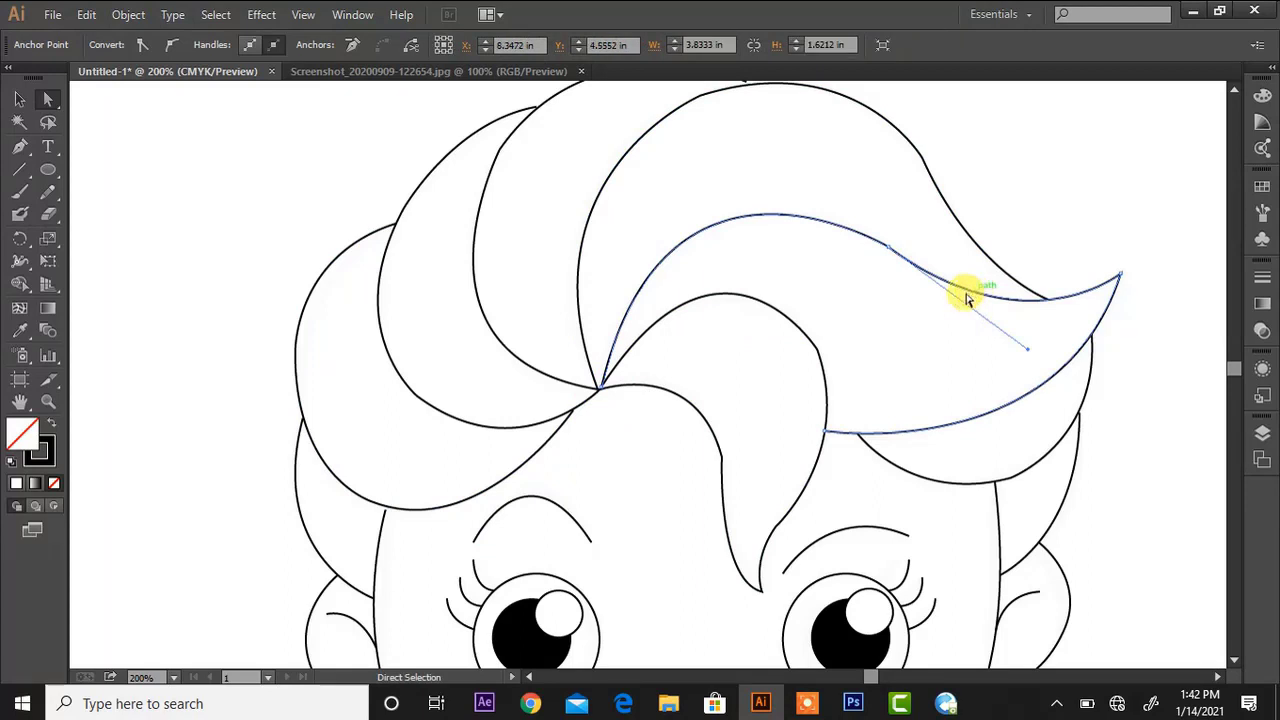
pyautogui.click(389, 514)
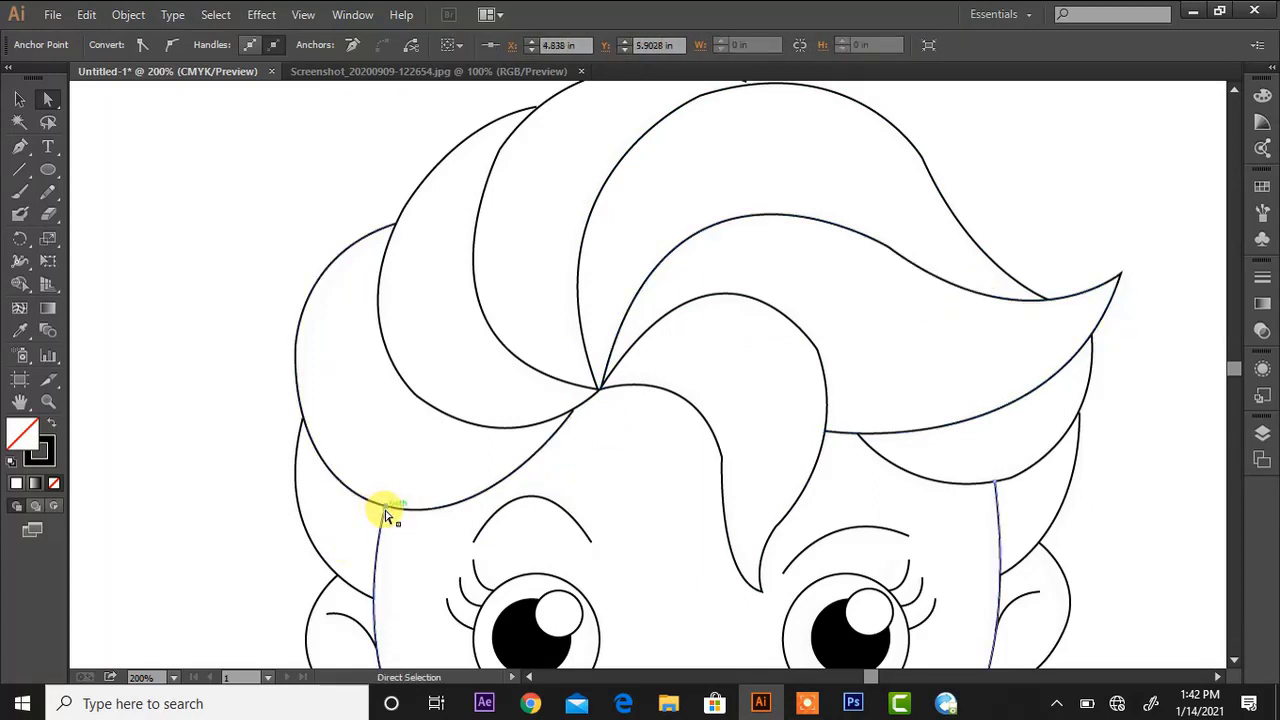
pyautogui.click(1233, 660)
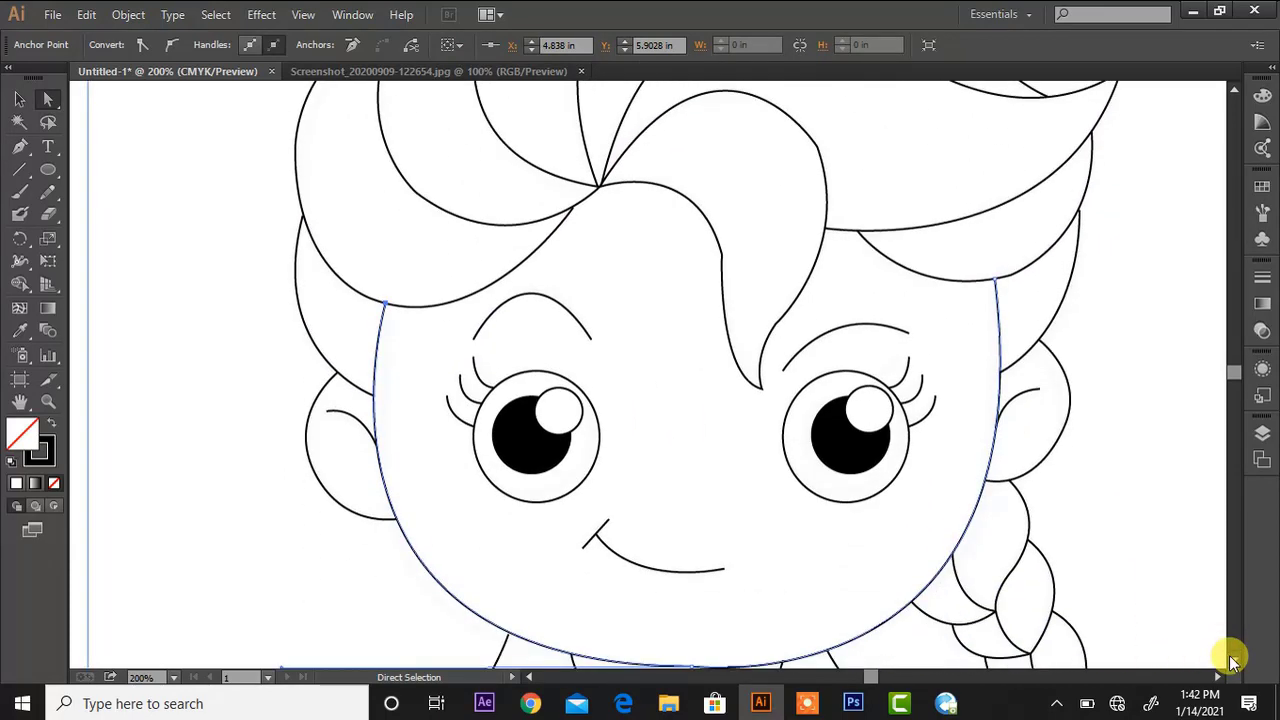
pyautogui.click(1231, 659)
pyautogui.click(1231, 659)
pyautogui.click(1233, 660)
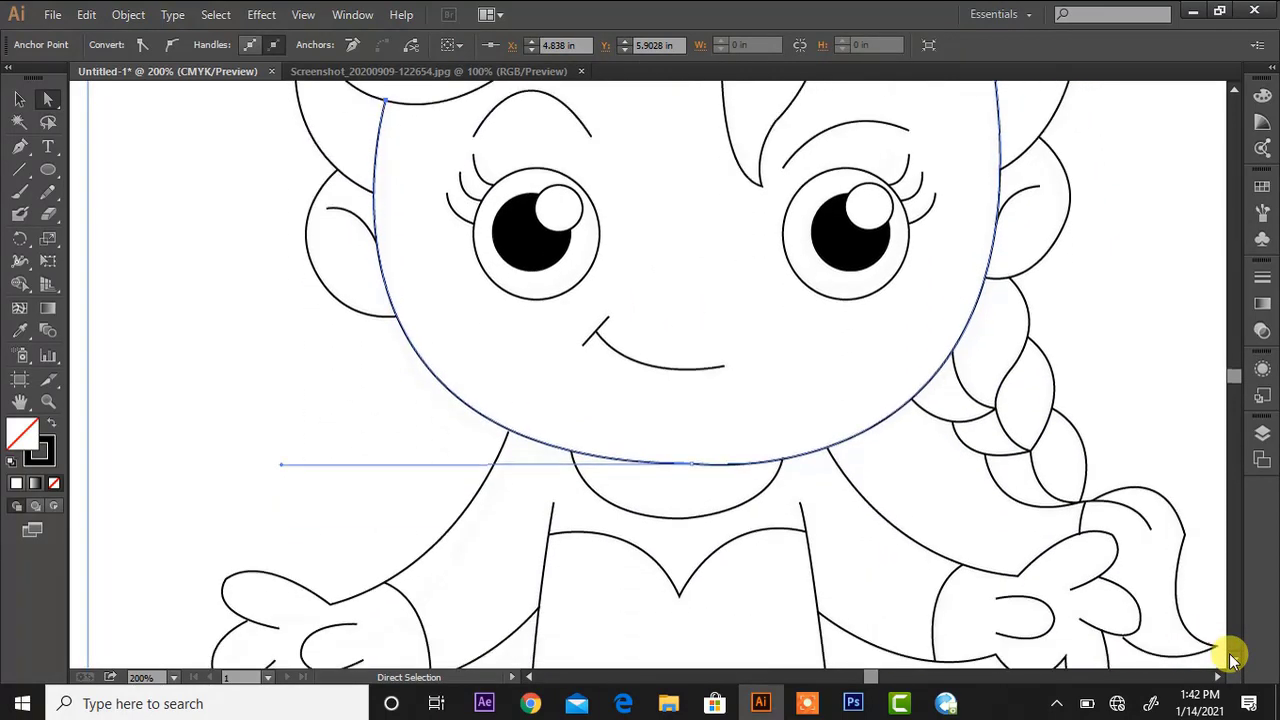
pyautogui.press('Delete')
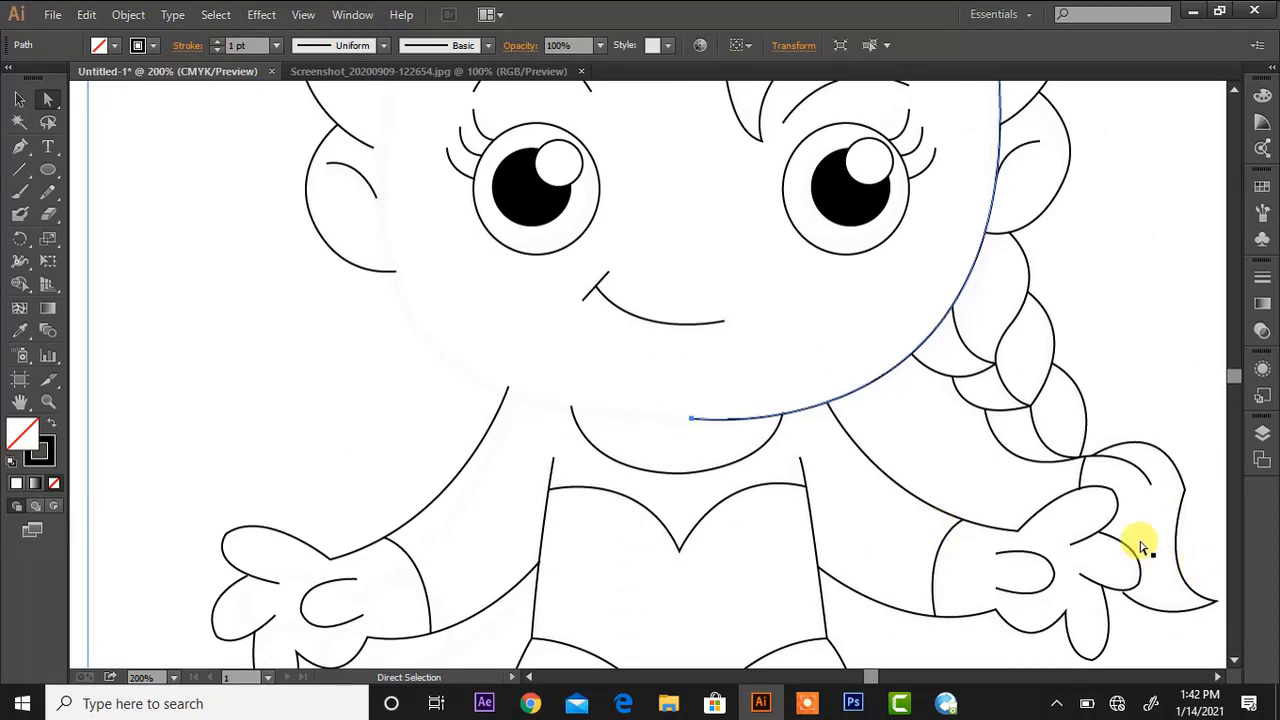
pyautogui.hotkey('ctrl', 'z')
pyautogui.click(873, 530)
pyautogui.hotkey('ctrl', 'shift', 'a')
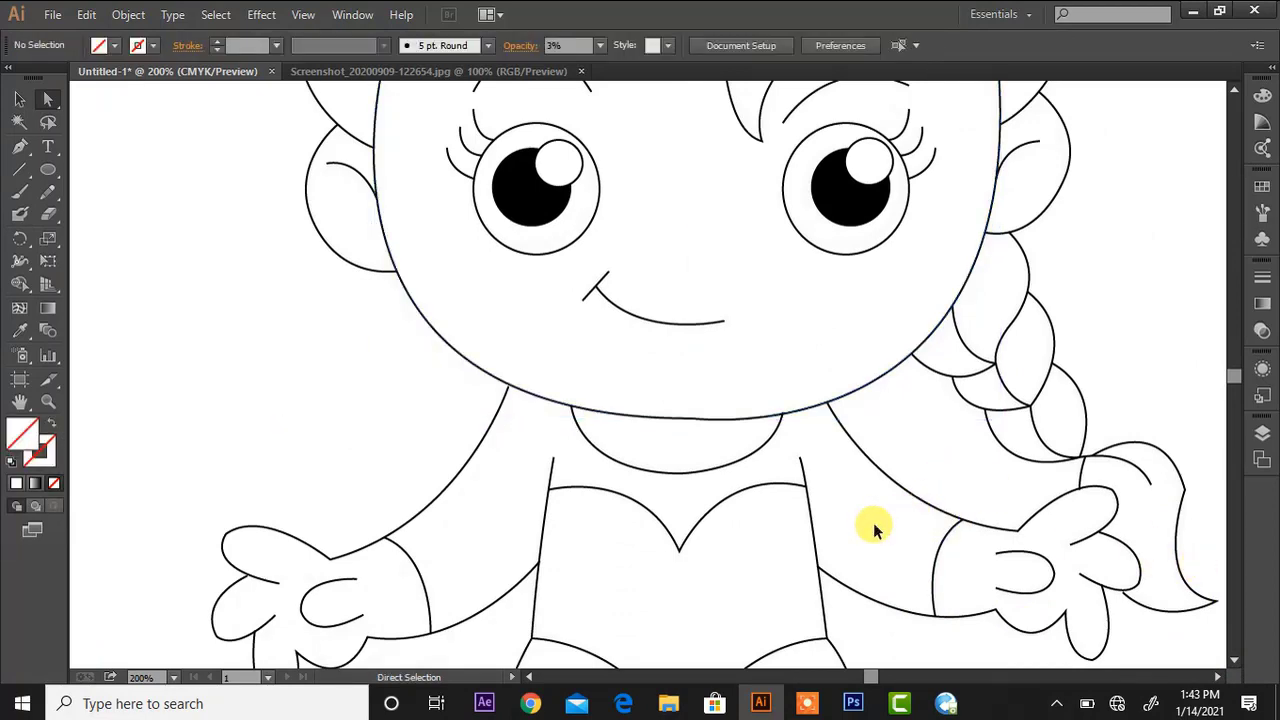
# Select the whole character artwork and enlarge it slightly from its lower right corner
pyautogui.hotkey('ctrl', '-')
pyautogui.hotkey('ctrl', '-')
pyautogui.hotkey('ctrl', '-')
pyautogui.hotkey('ctrl', '-')
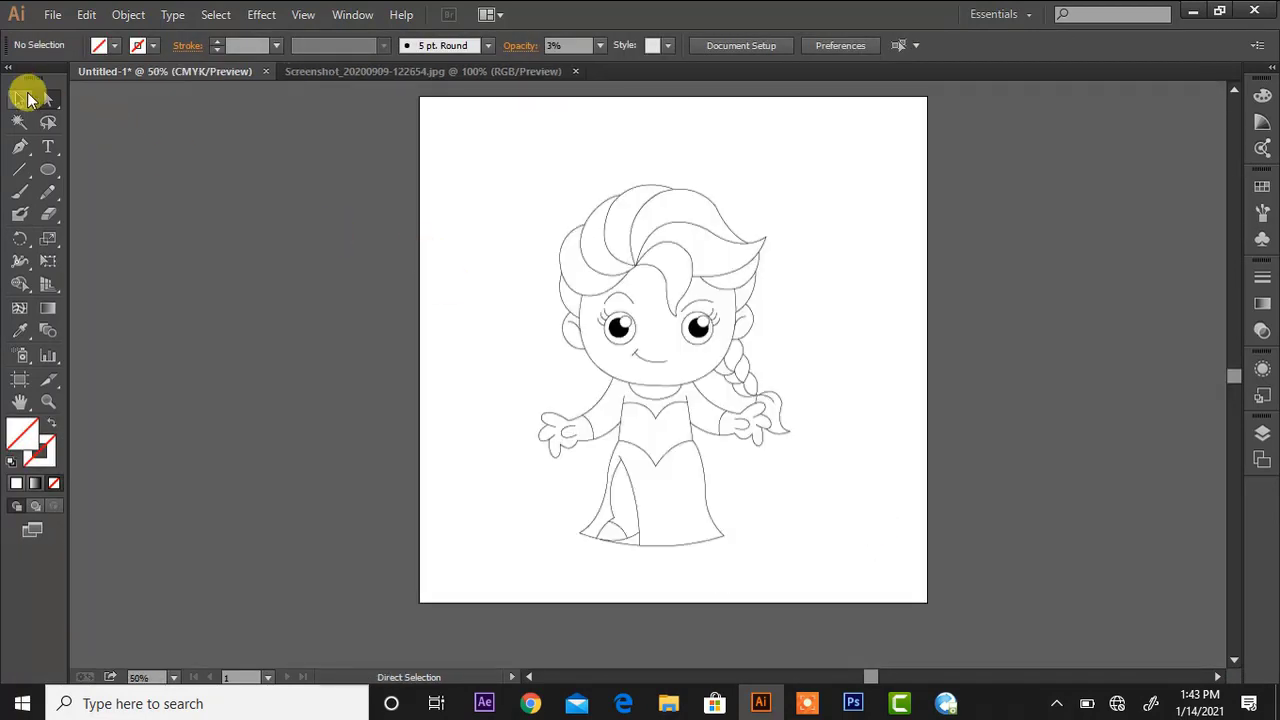
pyautogui.moveTo(484, 133)
pyautogui.mouseDown()
pyautogui.moveTo(803, 434)
pyautogui.moveTo(847, 547)
pyautogui.moveTo(808, 564)
pyautogui.mouseUp()
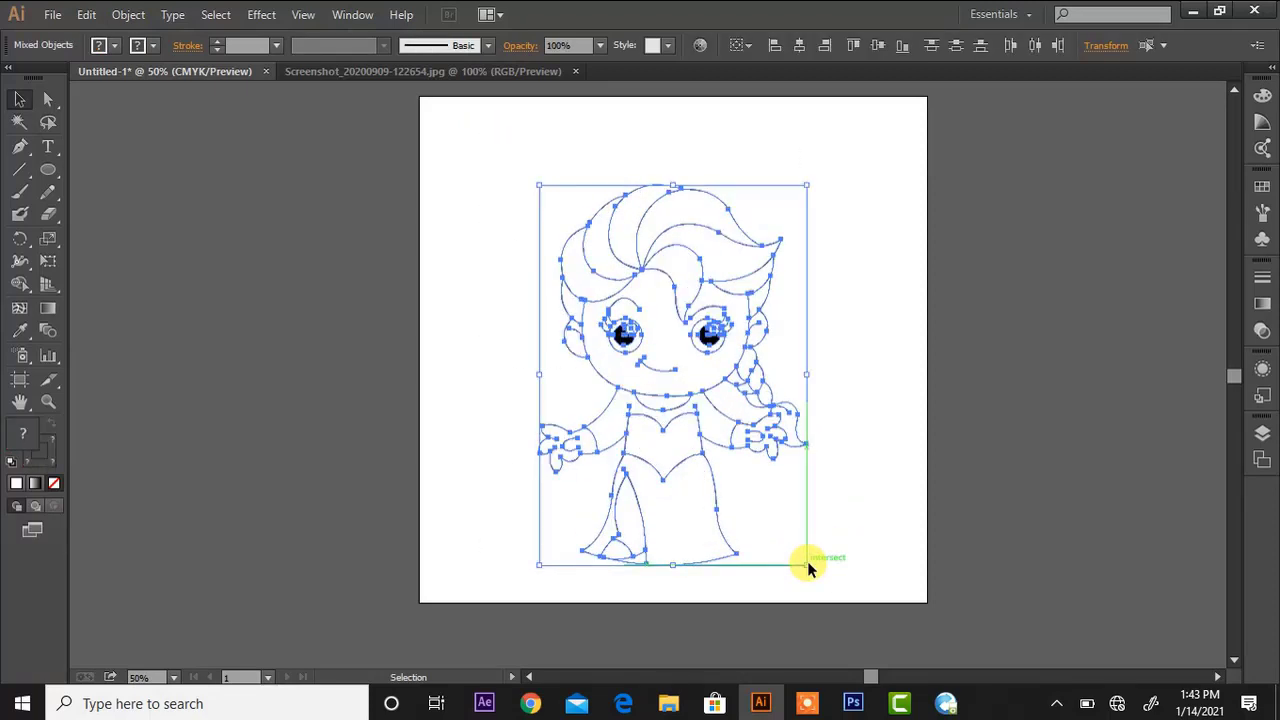
pyautogui.click(778, 260)
# Nudge the entire character up and slightly to the right to centre it on the artboard
pyautogui.moveTo(540, 160)
pyautogui.mouseDown()
pyautogui.moveTo(814, 409)
pyautogui.moveTo(877, 594)
pyautogui.moveTo(866, 594)
pyautogui.mouseUp()
pyautogui.press('Up')
pyautogui.press('Up')
pyautogui.press('Up')
pyautogui.press('Up')
pyautogui.press('Up')
pyautogui.press('Up')
pyautogui.press('Up')
pyautogui.press('Up')
pyautogui.press('Up')
pyautogui.press('Up')
pyautogui.press('Up')
pyautogui.press('Up')
pyautogui.press('Up')
pyautogui.press('Up')
pyautogui.press('Up')
pyautogui.press('Up')
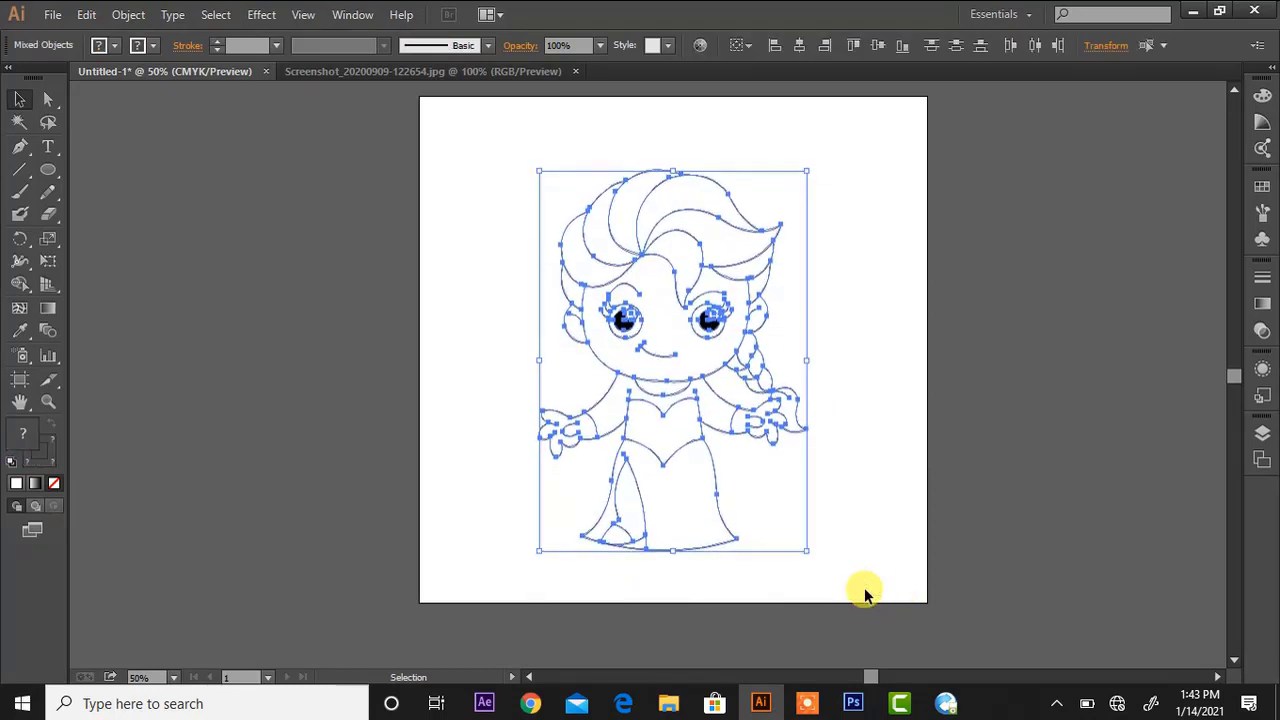
pyautogui.press('Right')
pyautogui.press('Right')
pyautogui.press('Right')
pyautogui.press('Right')
pyautogui.press('Right')
pyautogui.press('Right')
pyautogui.press('Right')
pyautogui.press('Right')
pyautogui.click(866, 548)
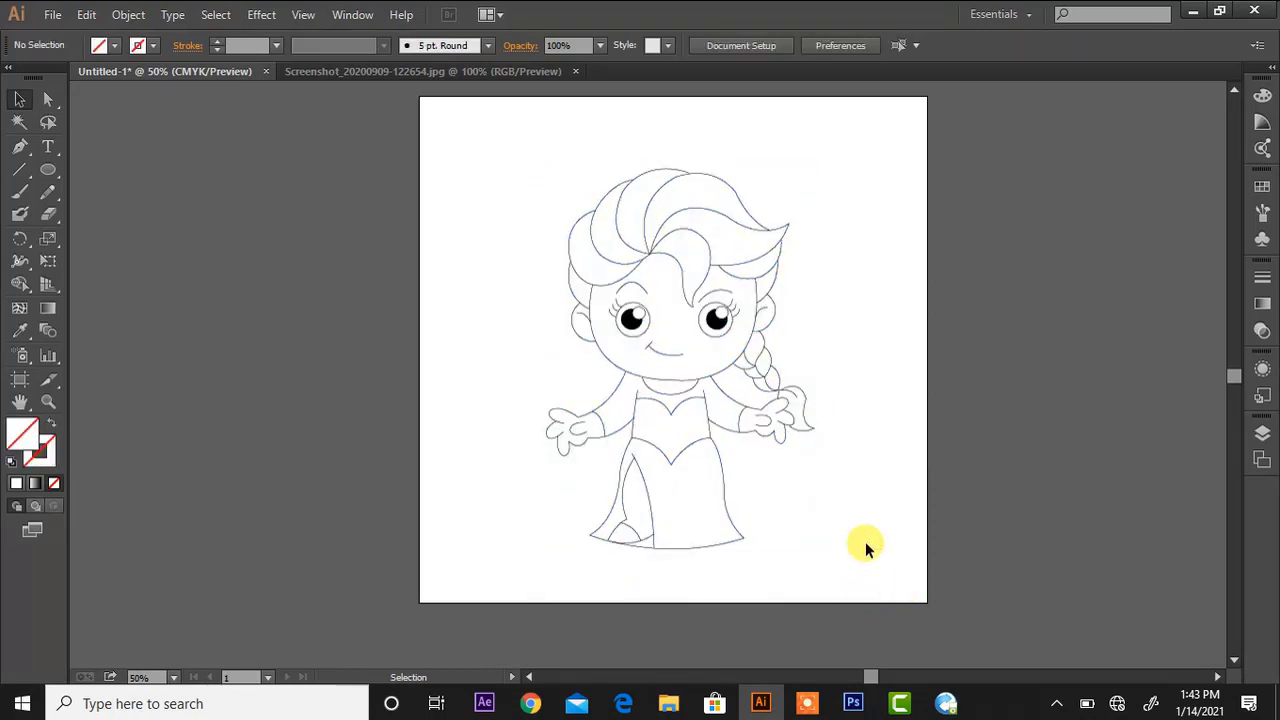
# Set the stroke weight of all the character's lines to 3 pt
pyautogui.hotkey('ctrl', '=')
pyautogui.hotkey('ctrl', '-')
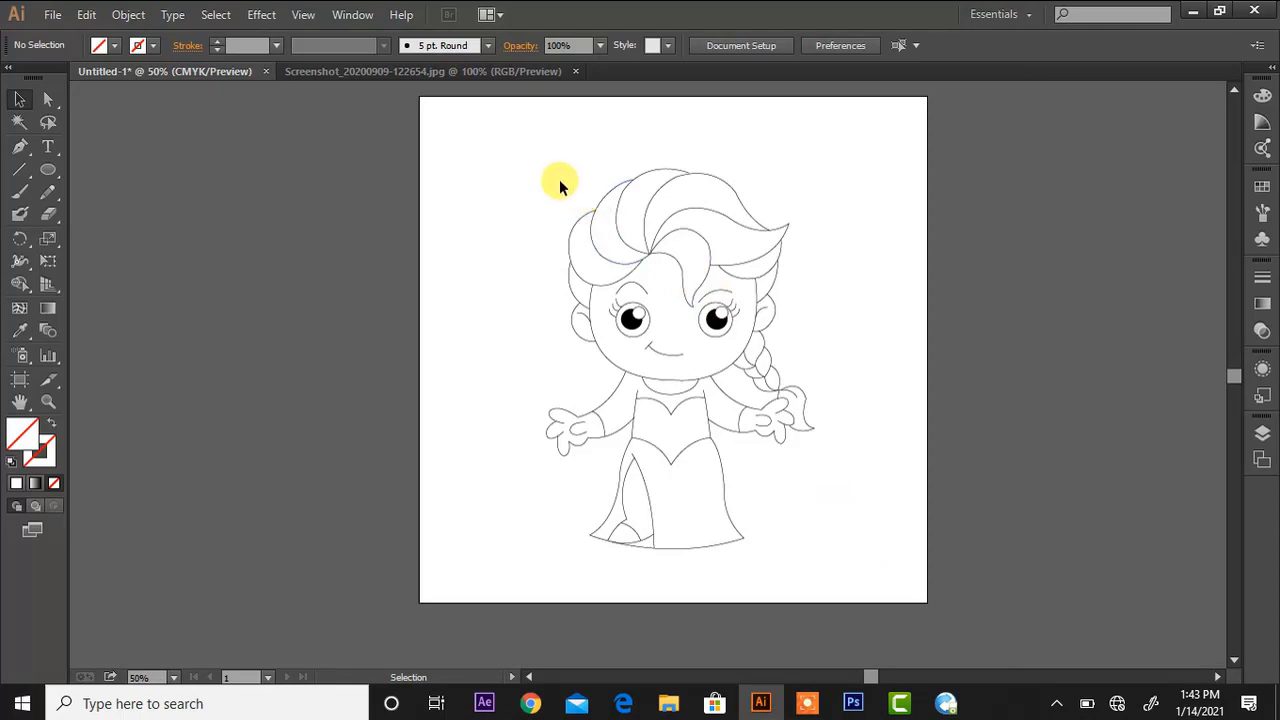
pyautogui.moveTo(559, 179); pyautogui.dragTo(880, 605)
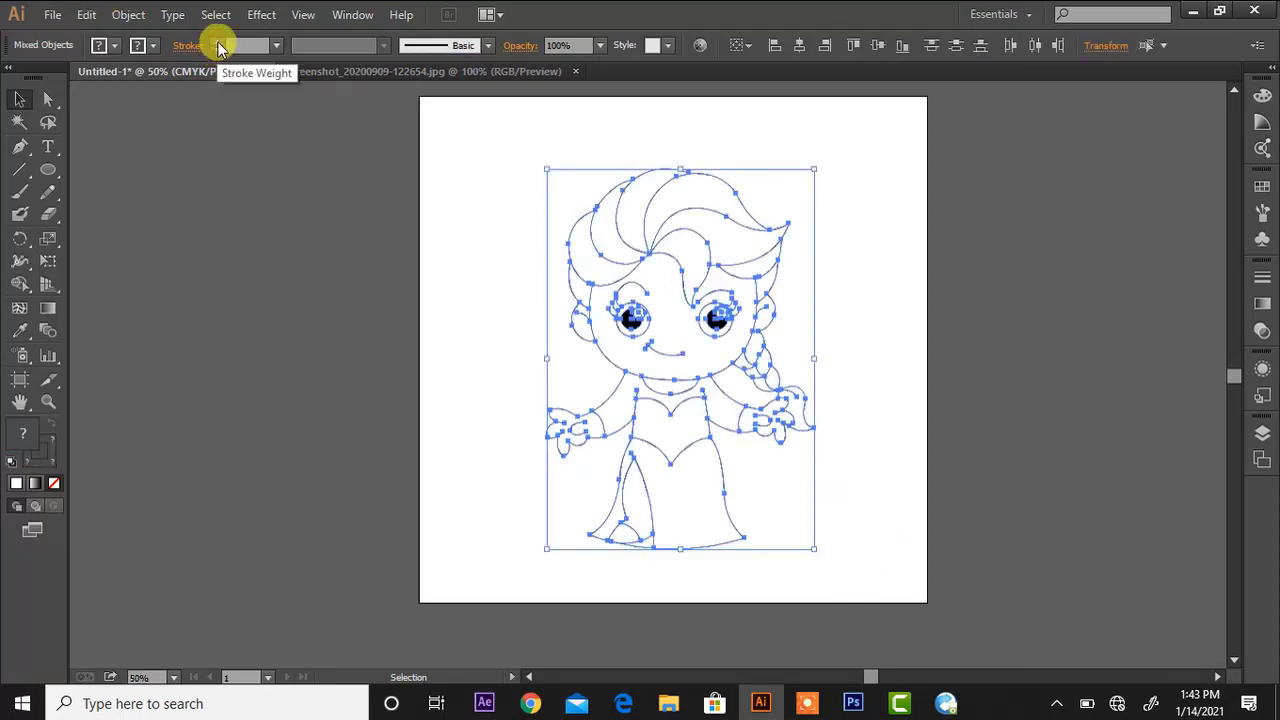
pyautogui.click(447, 157)
# Fit the end anchor of the hair strand at the crown to the neighbouring strand and adjust its handle to smooth the curve
pyautogui.hotkey('ctrl', '=')
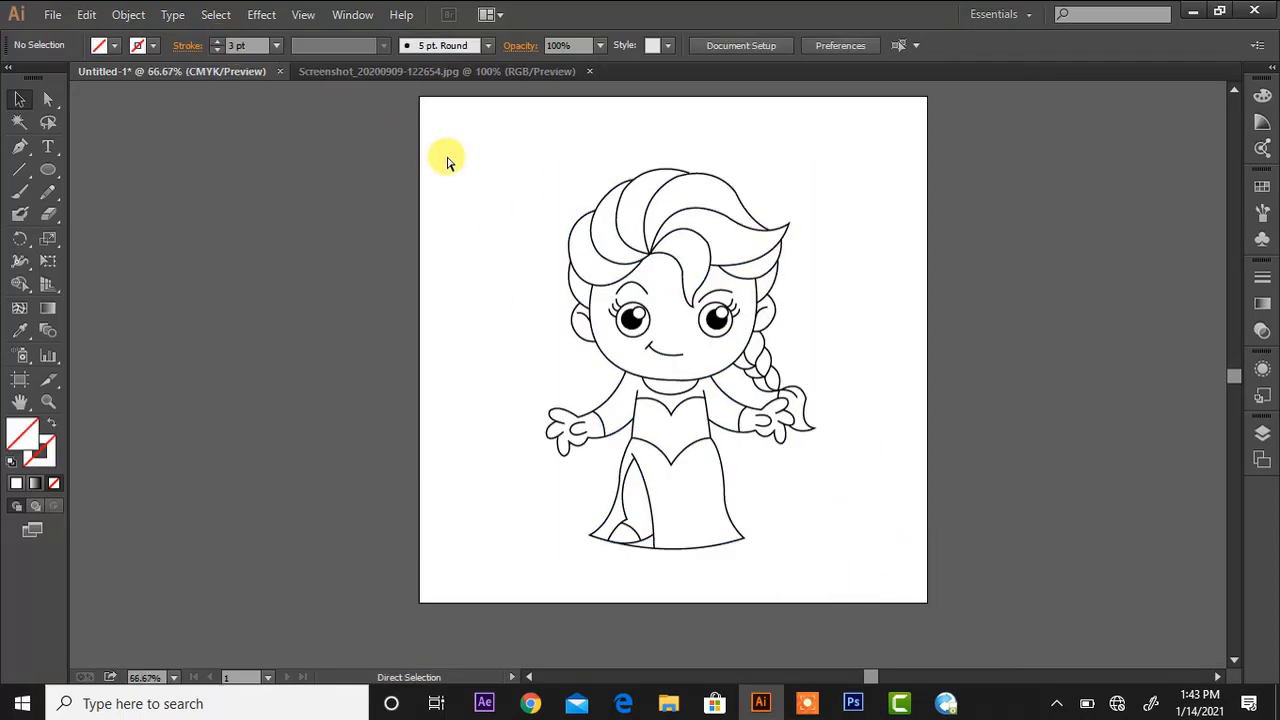
pyautogui.hotkey('ctrl', '=')
pyautogui.hotkey('ctrl', '=')
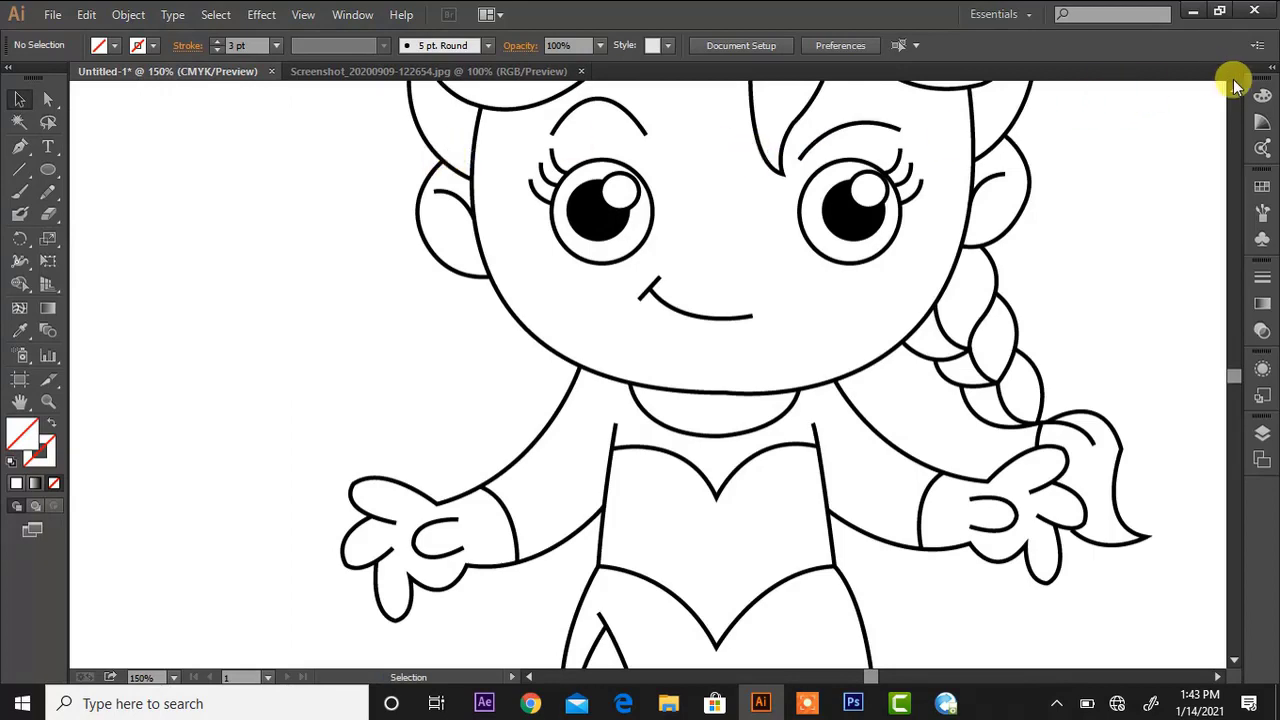
pyautogui.scroll(10, 1235, 85)
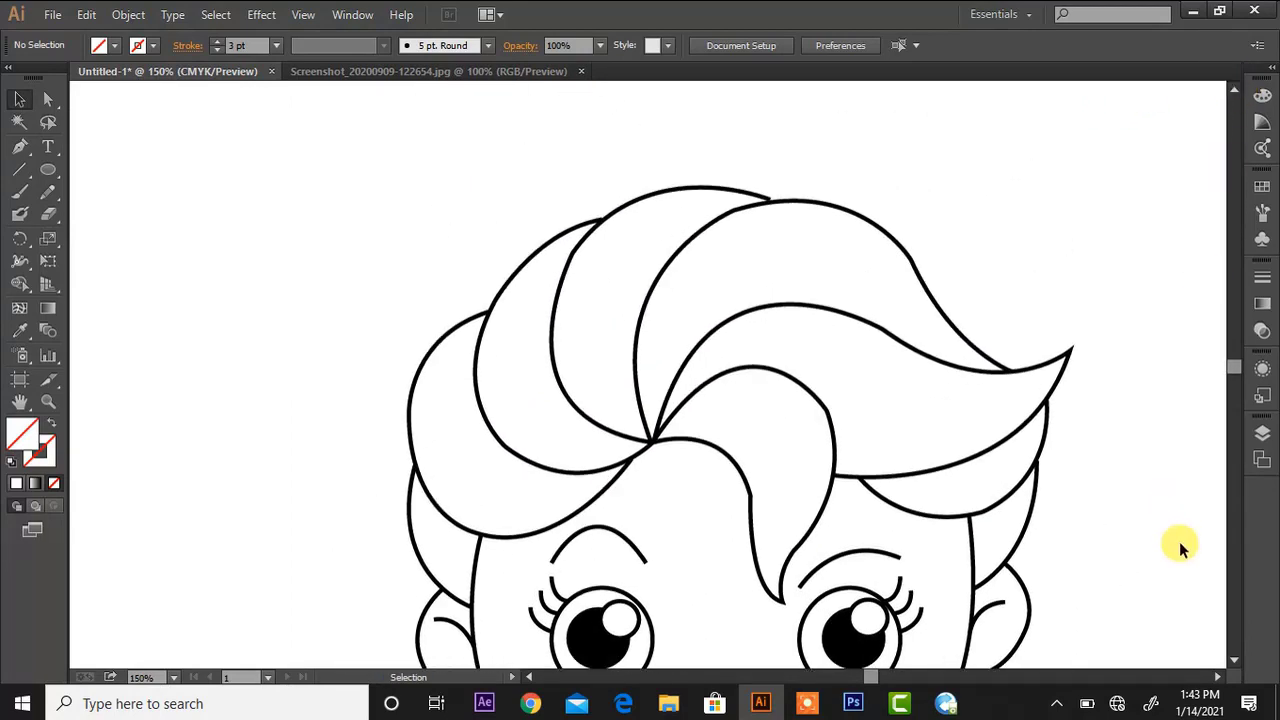
pyautogui.click(1233, 656)
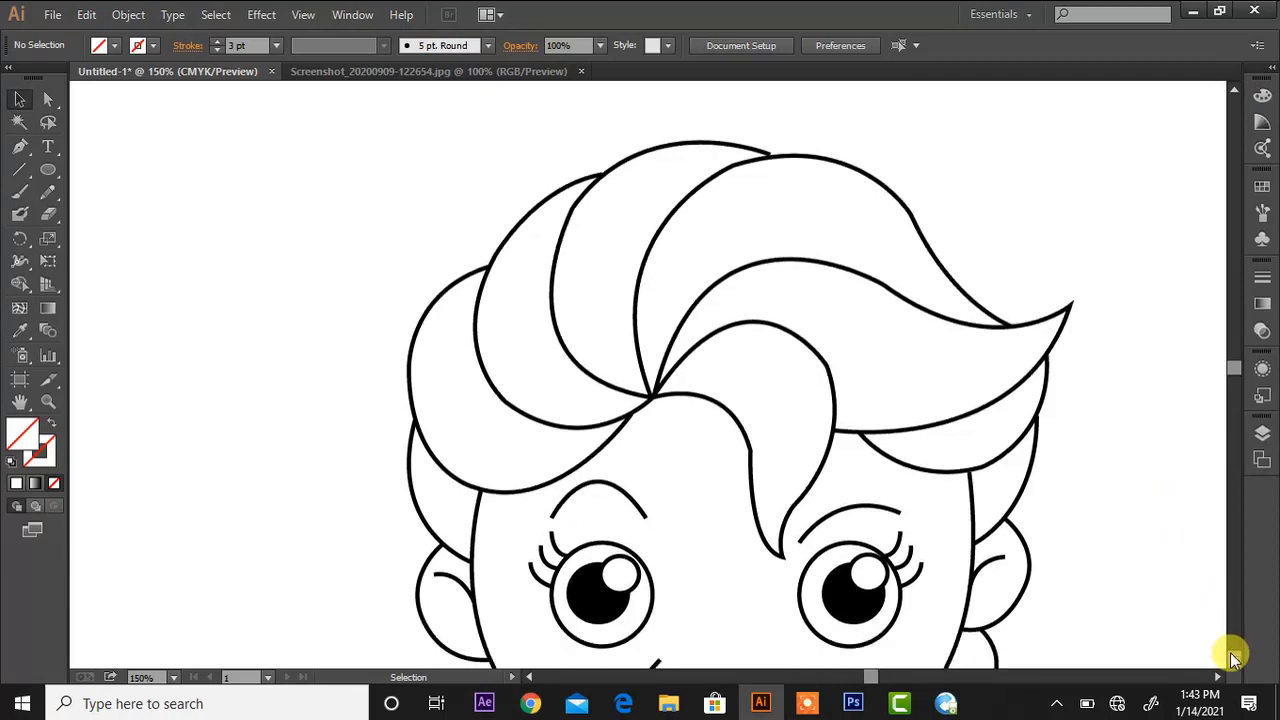
pyautogui.click(47, 98)
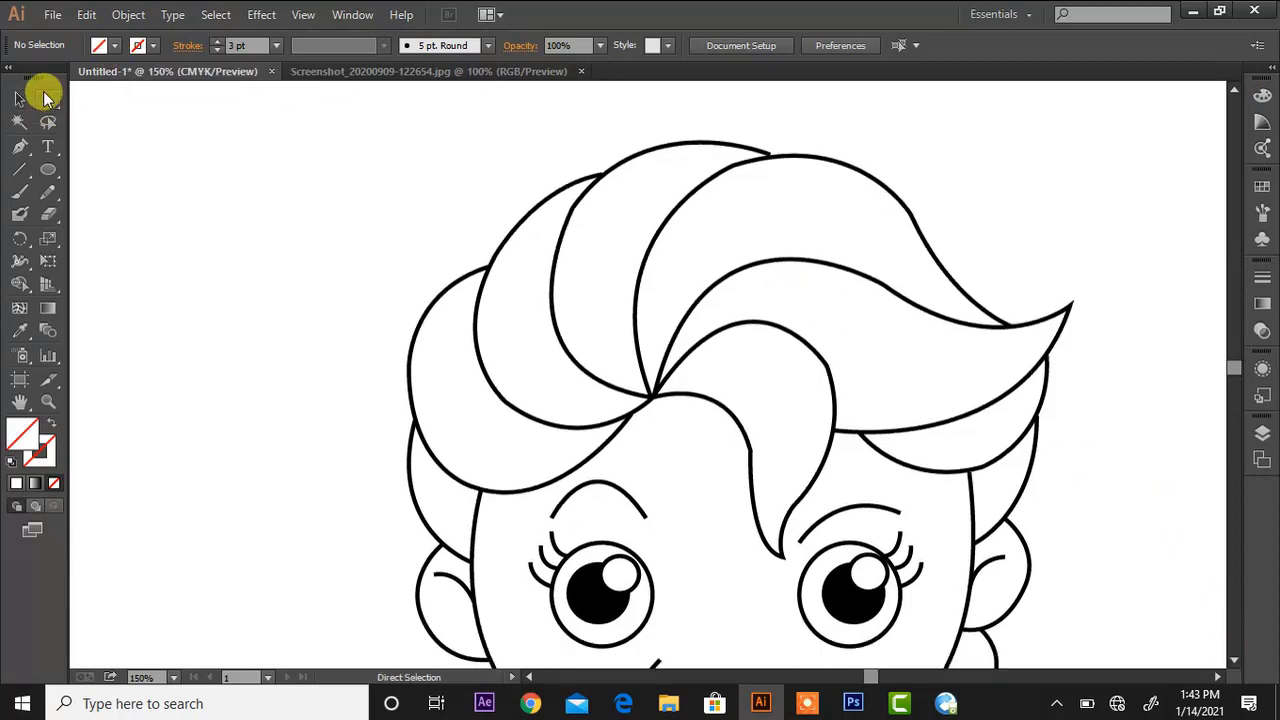
pyautogui.click(766, 151)
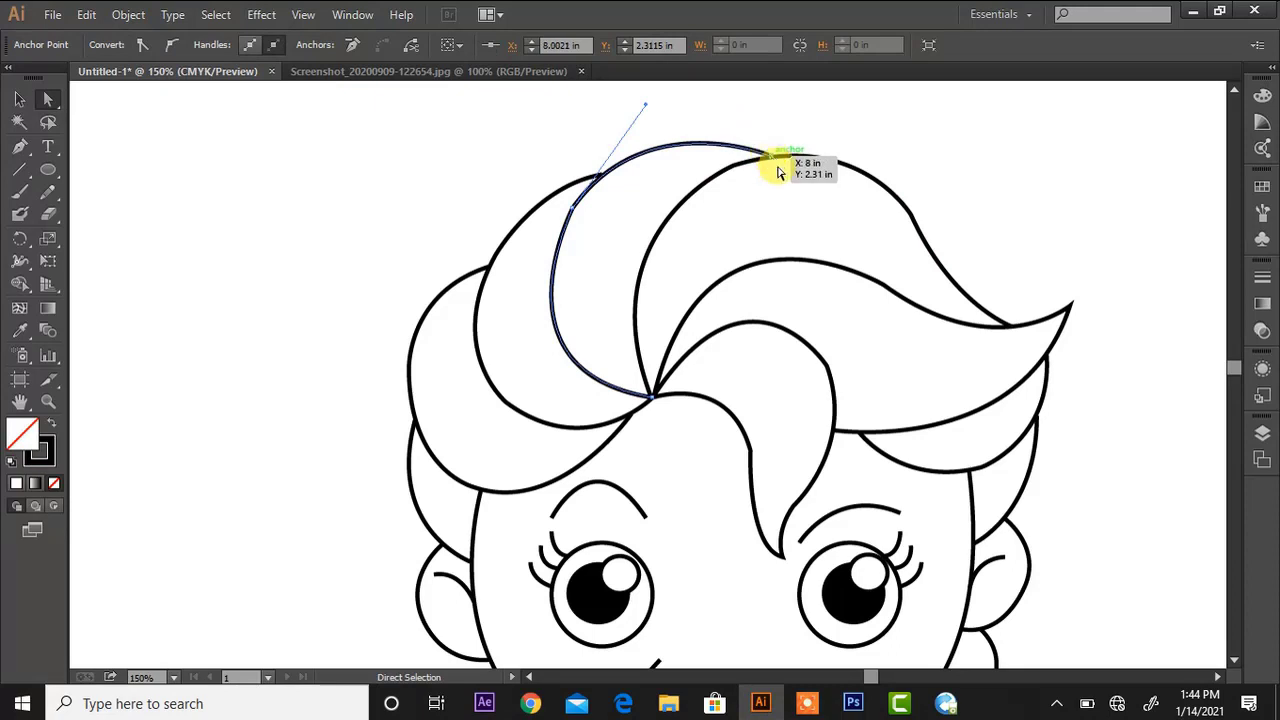
pyautogui.moveTo(648, 100); pyautogui.dragTo(639, 170)
pyautogui.click(716, 174)
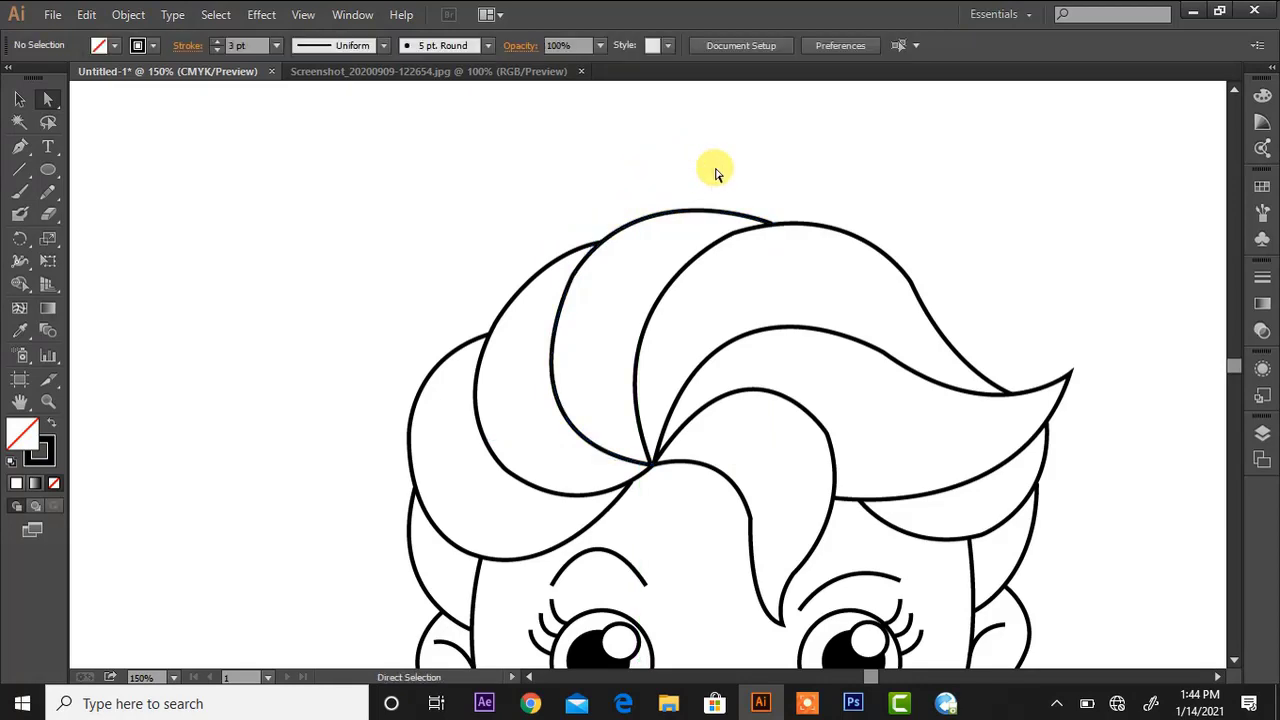
pyautogui.hotkey('ctrl', '-')
pyautogui.hotkey('ctrl', '-')
pyautogui.hotkey('ctrl', '-')
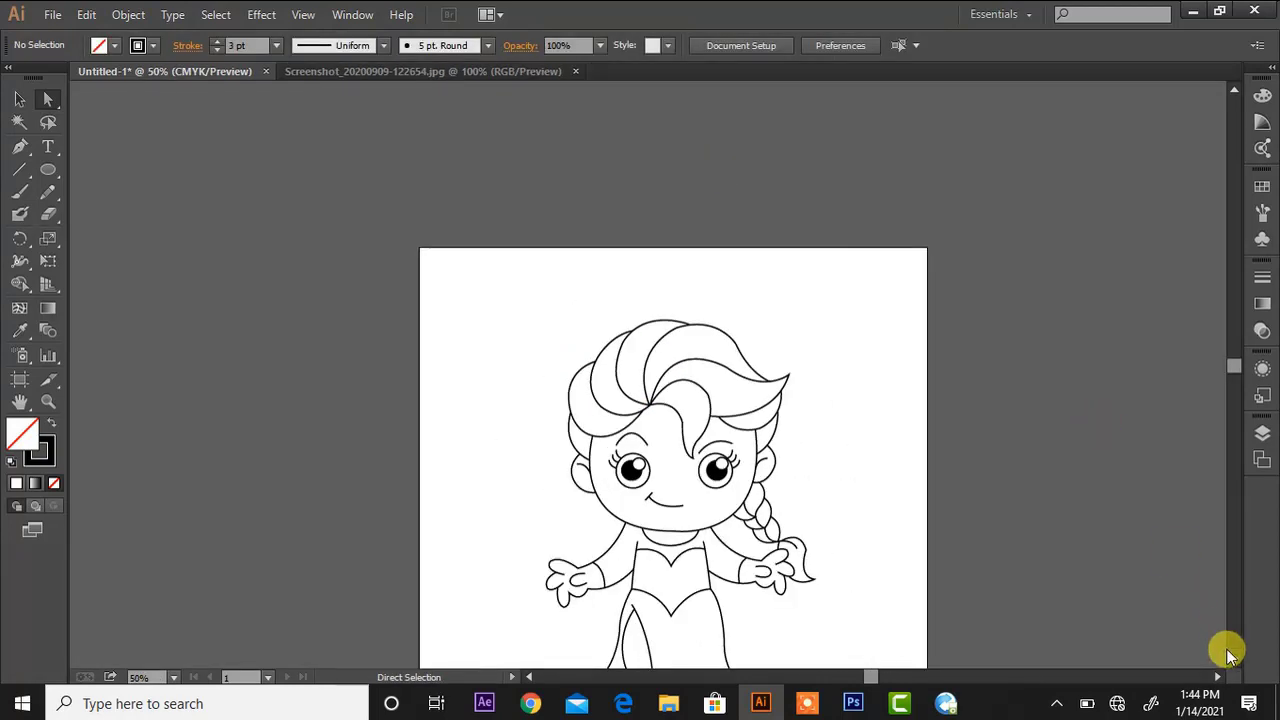
pyautogui.scroll(-3, 1229, 655)
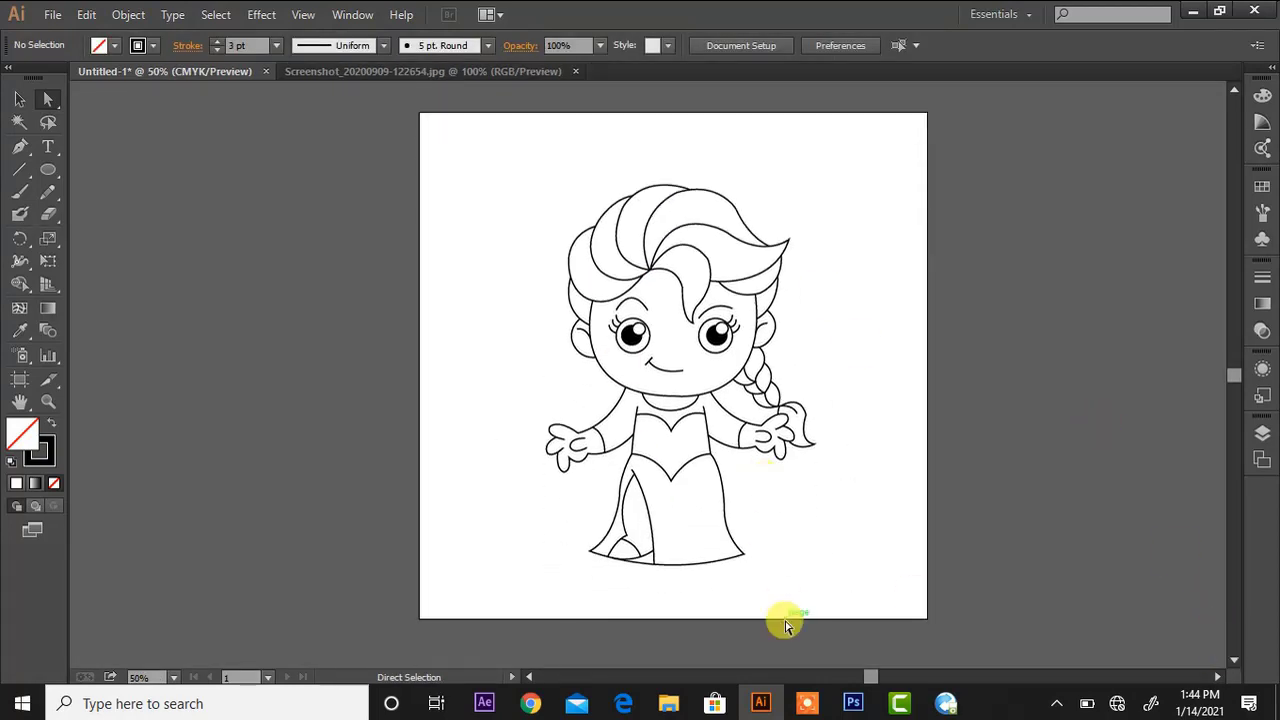
pyautogui.click(810, 702)
pyautogui.click(656, 674)
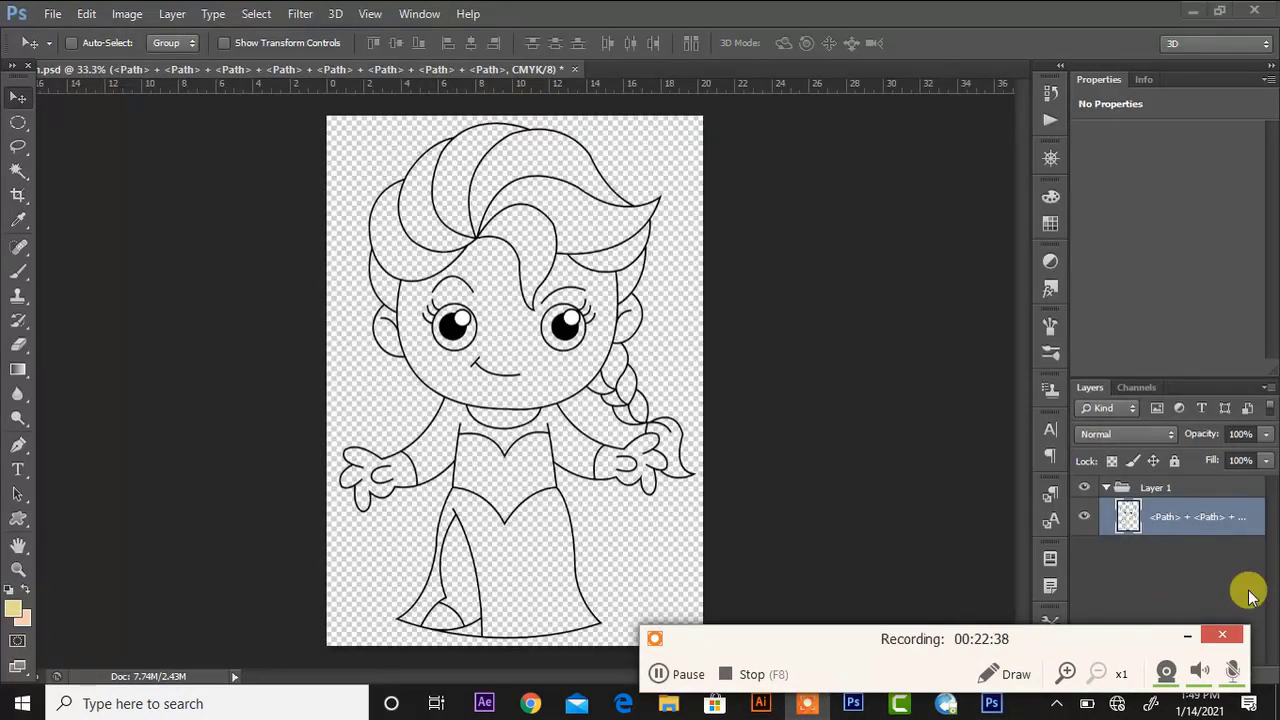
pyautogui.click(1192, 634)
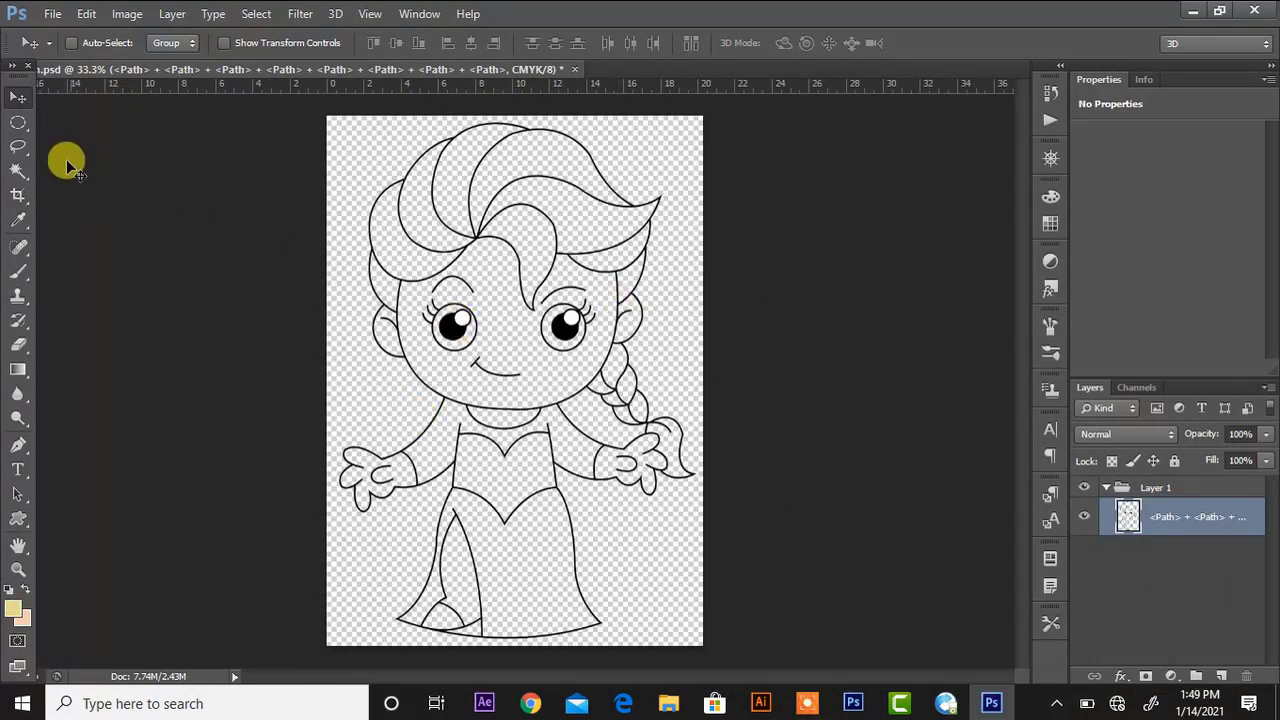
# In Photoshop, select the left and upper hair strands one by one with the Magic Wand and fill them with the yellow foreground colour
pyautogui.click(20, 169)
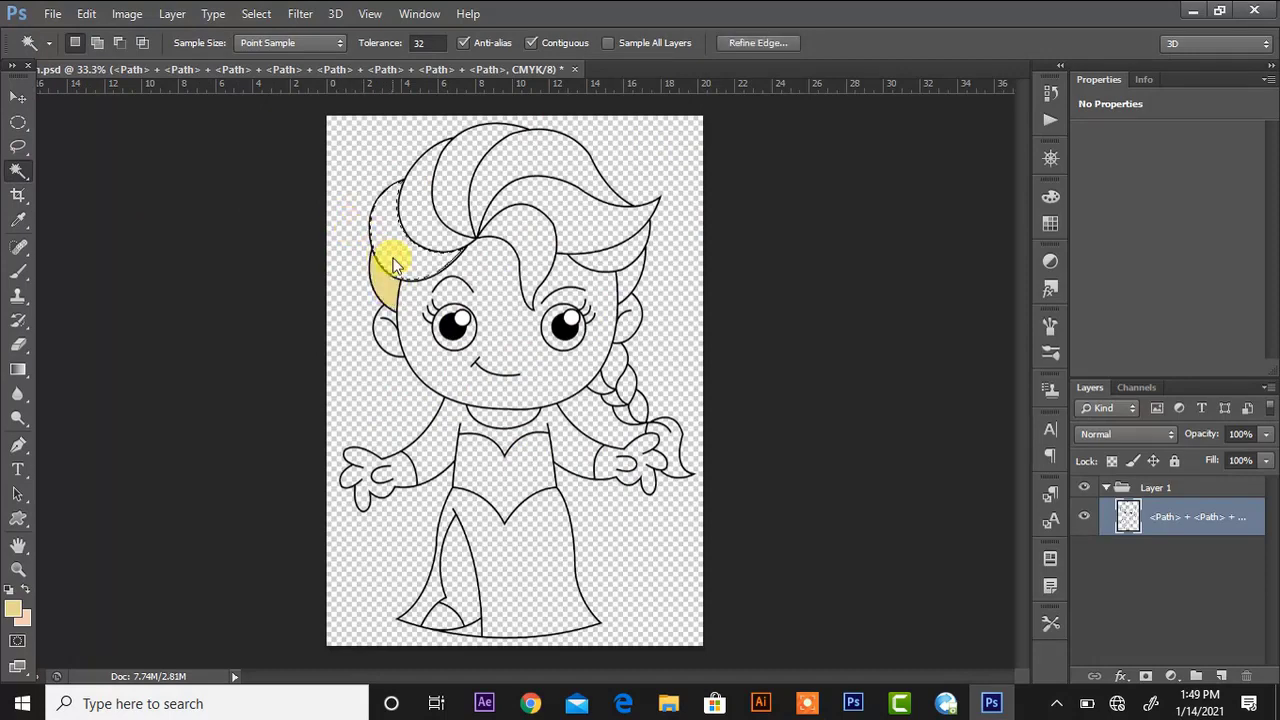
pyautogui.hotkey('alt', 'BackSpace')
pyautogui.click(451, 177)
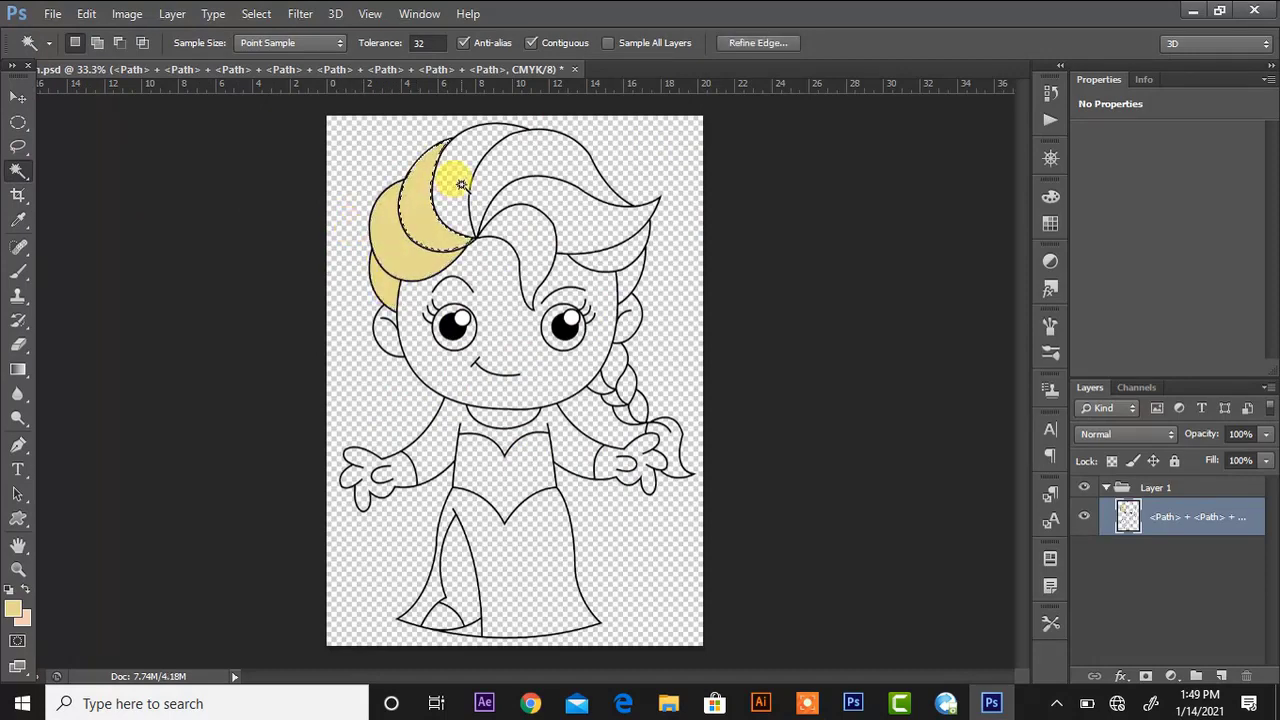
pyautogui.hotkey('alt', 'BackSpace')
pyautogui.click(502, 168)
pyautogui.hotkey('alt', 'BackSpace')
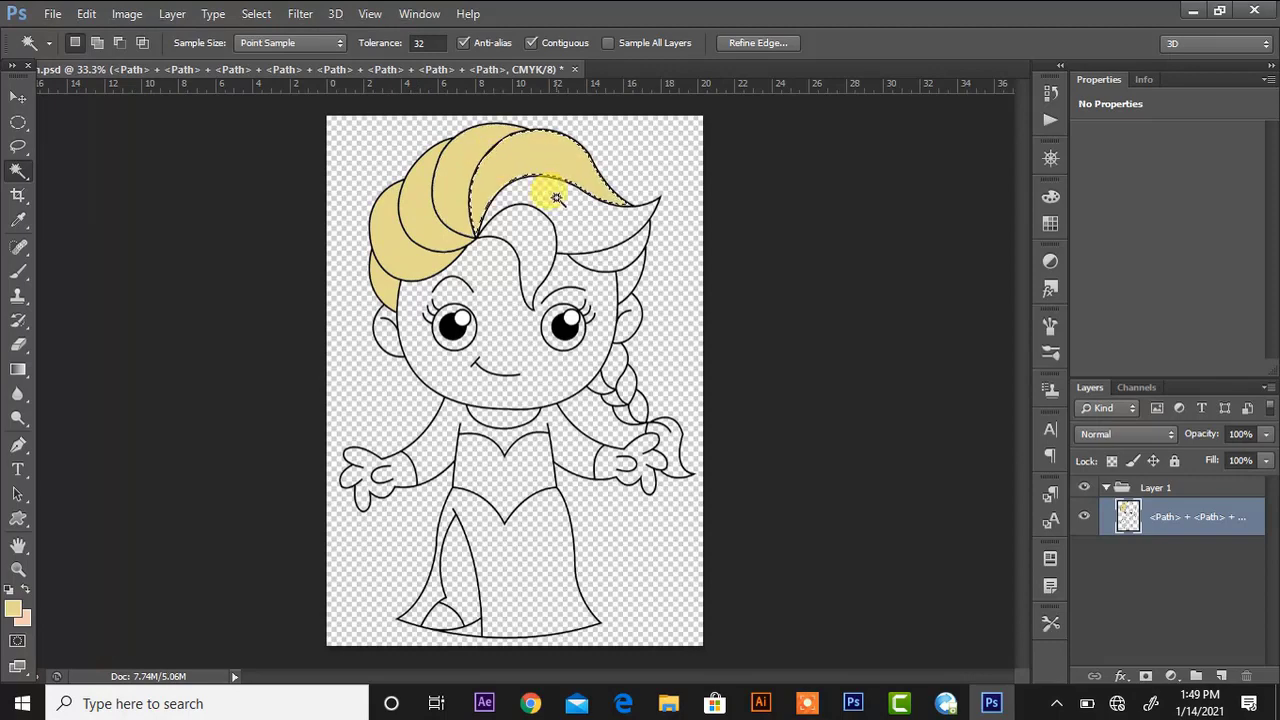
# Fill the fringe, the right hair strands and the braid segments with the same yellow foreground colour
pyautogui.click(555, 199)
pyautogui.hotkey('alt', 'BackSpace')
pyautogui.click(537, 228)
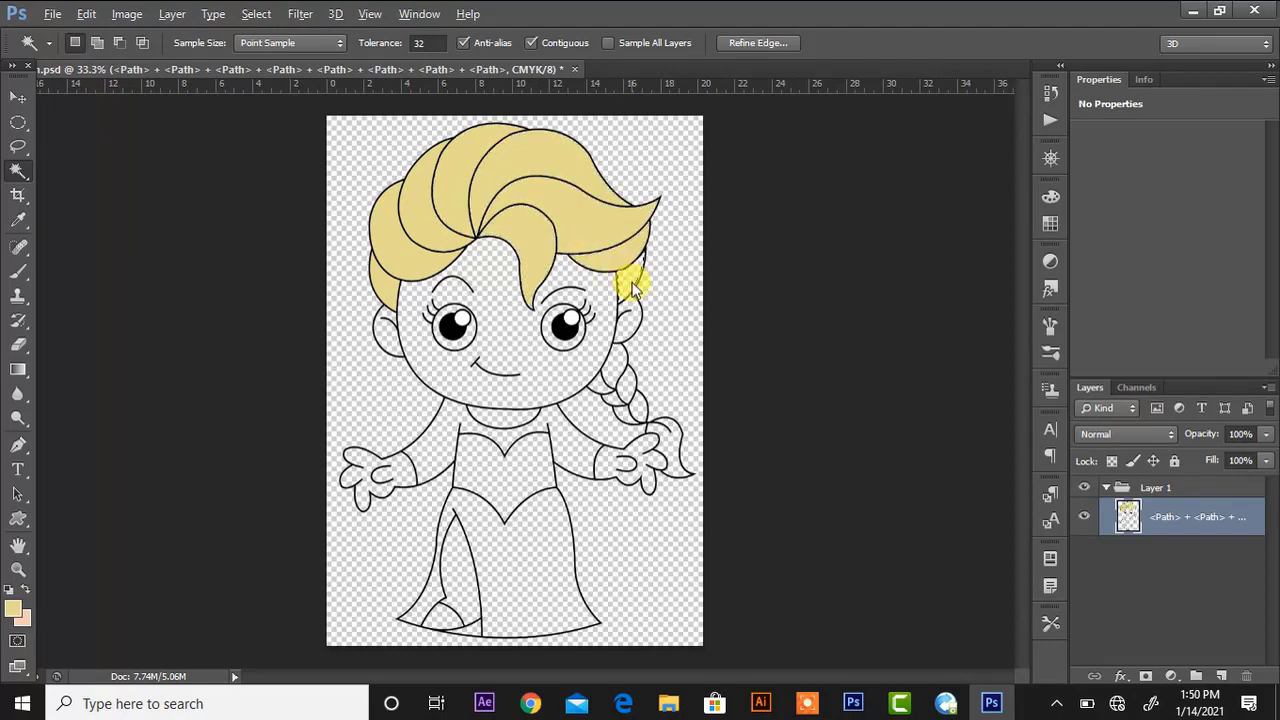
pyautogui.click(632, 288)
pyautogui.click(672, 457)
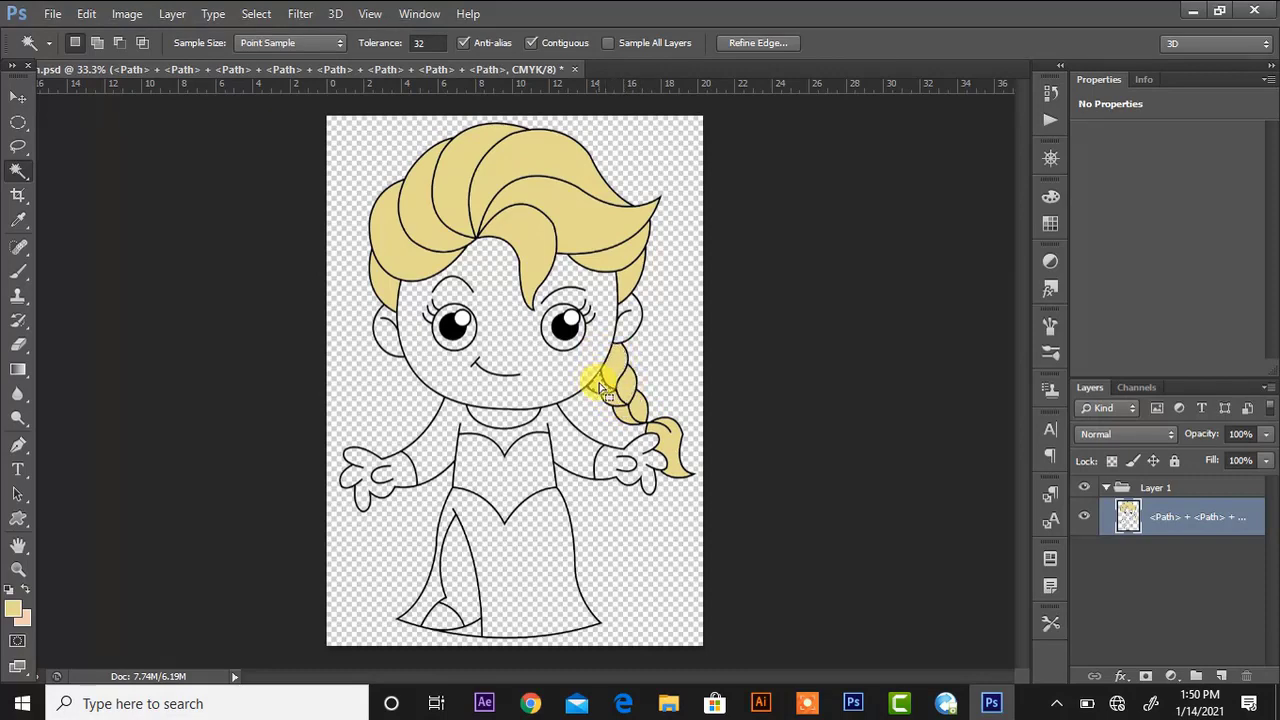
# Swap the foreground colour to the peach skin tone and fill the face and both hands using Magic Wand selections
pyautogui.click(566, 372)
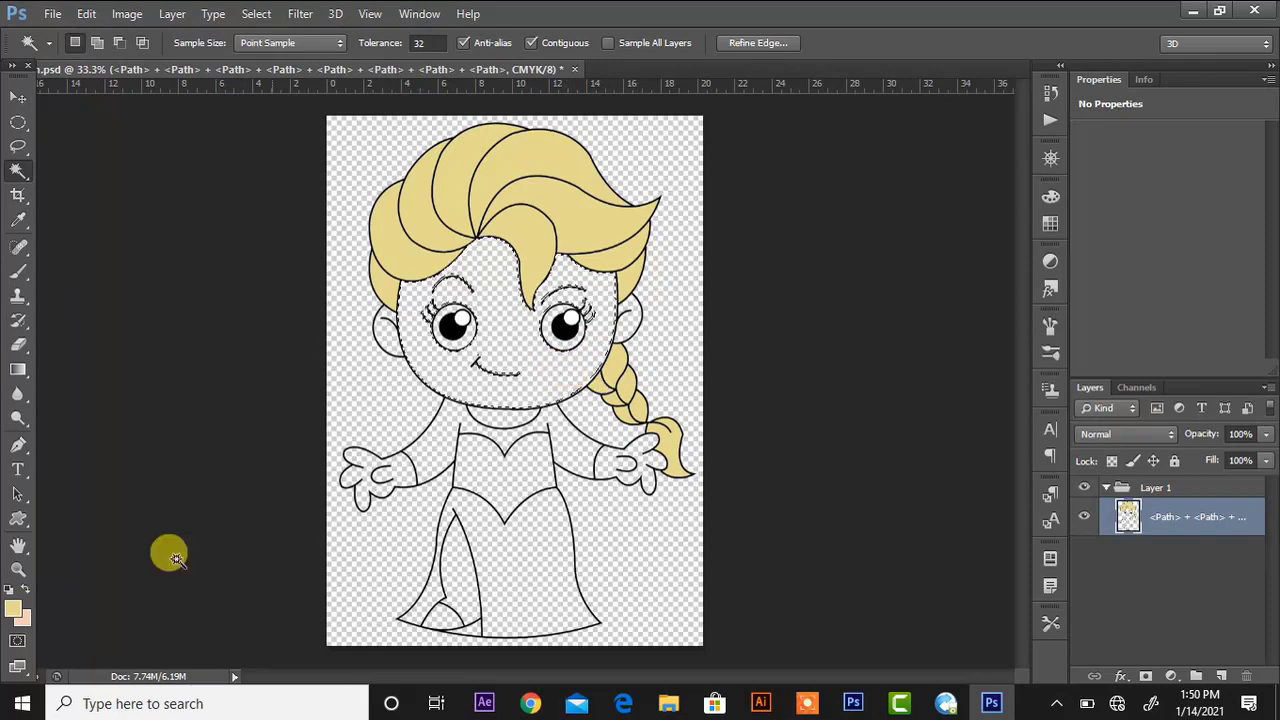
pyautogui.click(25, 589)
pyautogui.hotkey('alt', 'BackSpace')
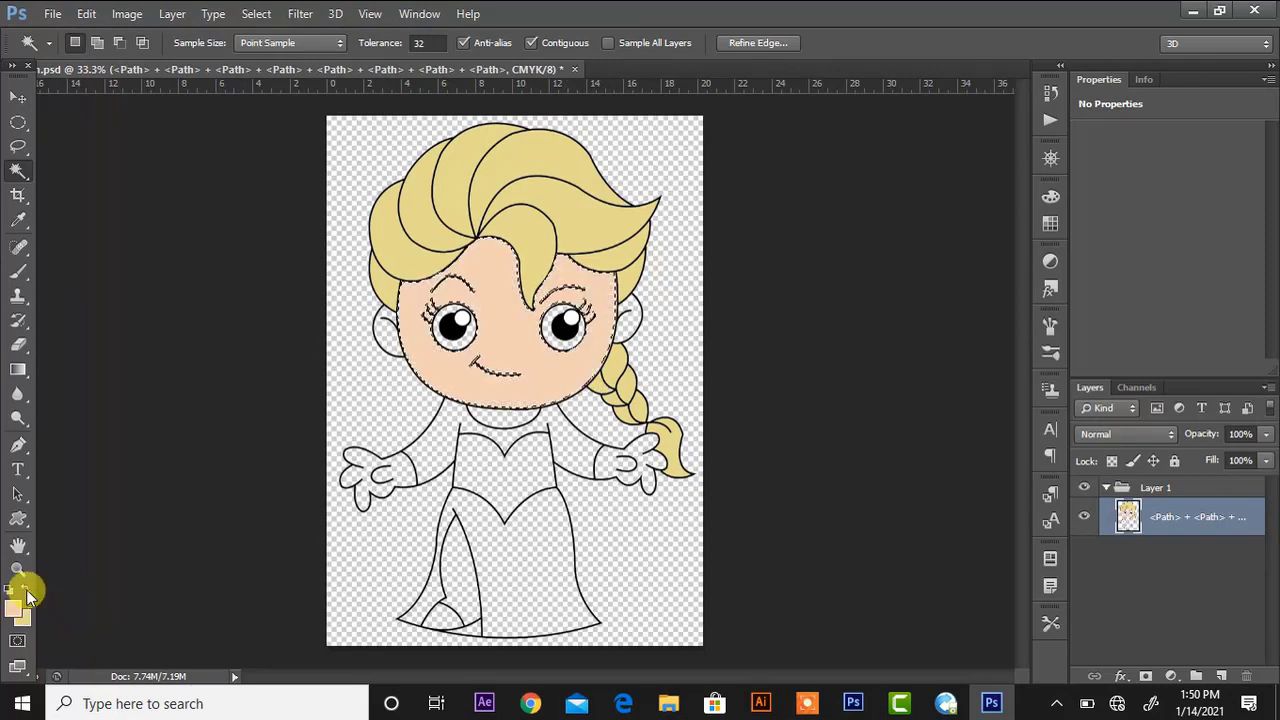
pyautogui.click(349, 497)
pyautogui.hotkey('alt', 'BackSpace')
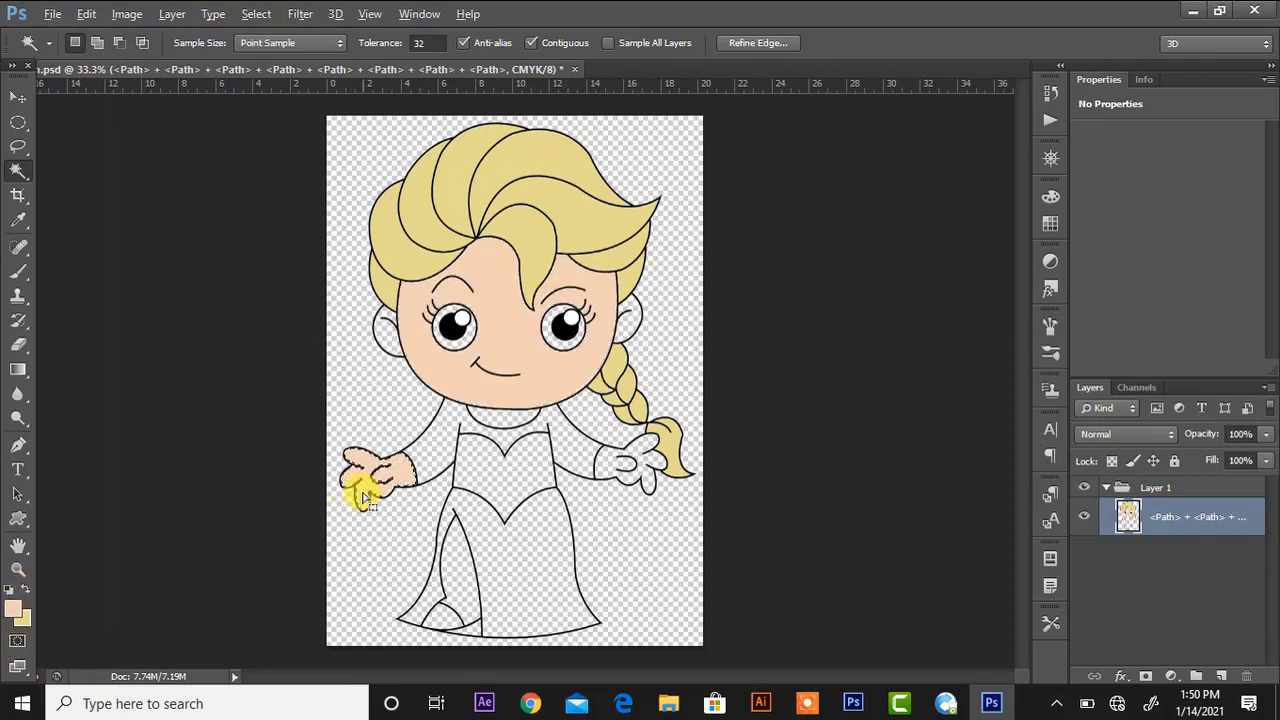
pyautogui.click(612, 466)
pyautogui.hotkey('alt', 'BackSpace')
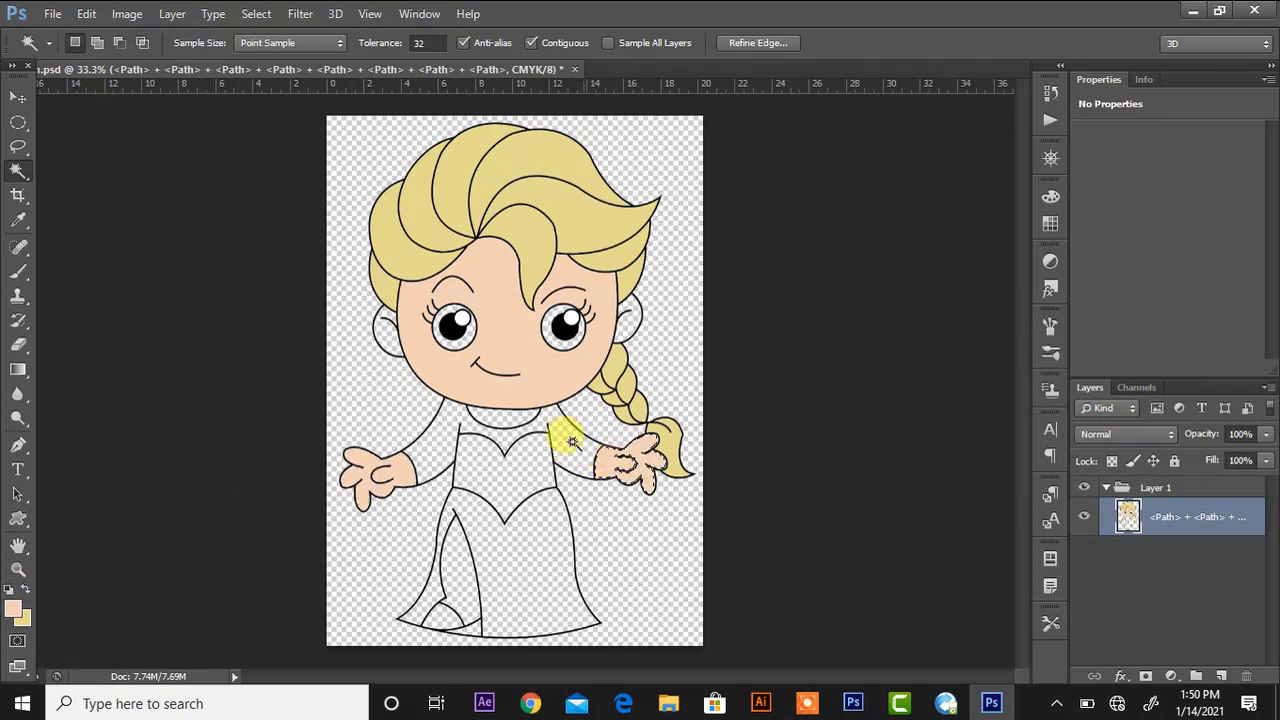
# Fill both ears, the exposed leg and the neck with the same peach foreground colour
pyautogui.click(389, 344)
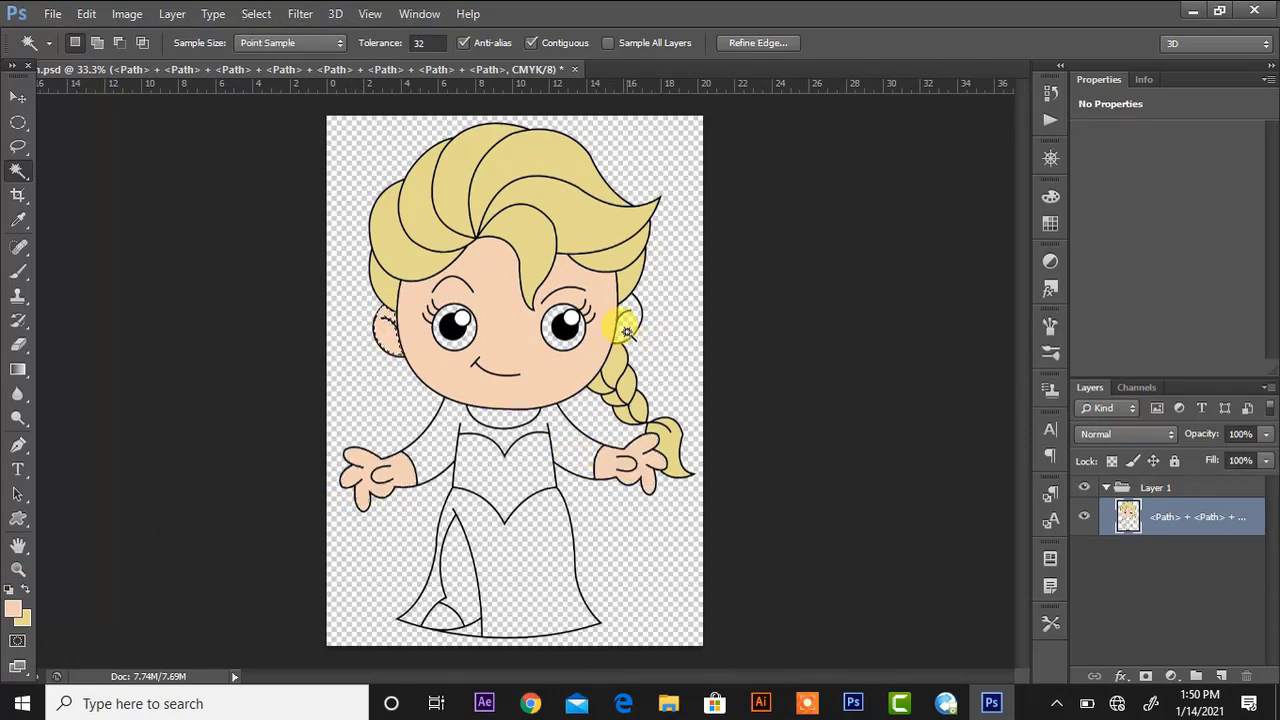
pyautogui.click(465, 582)
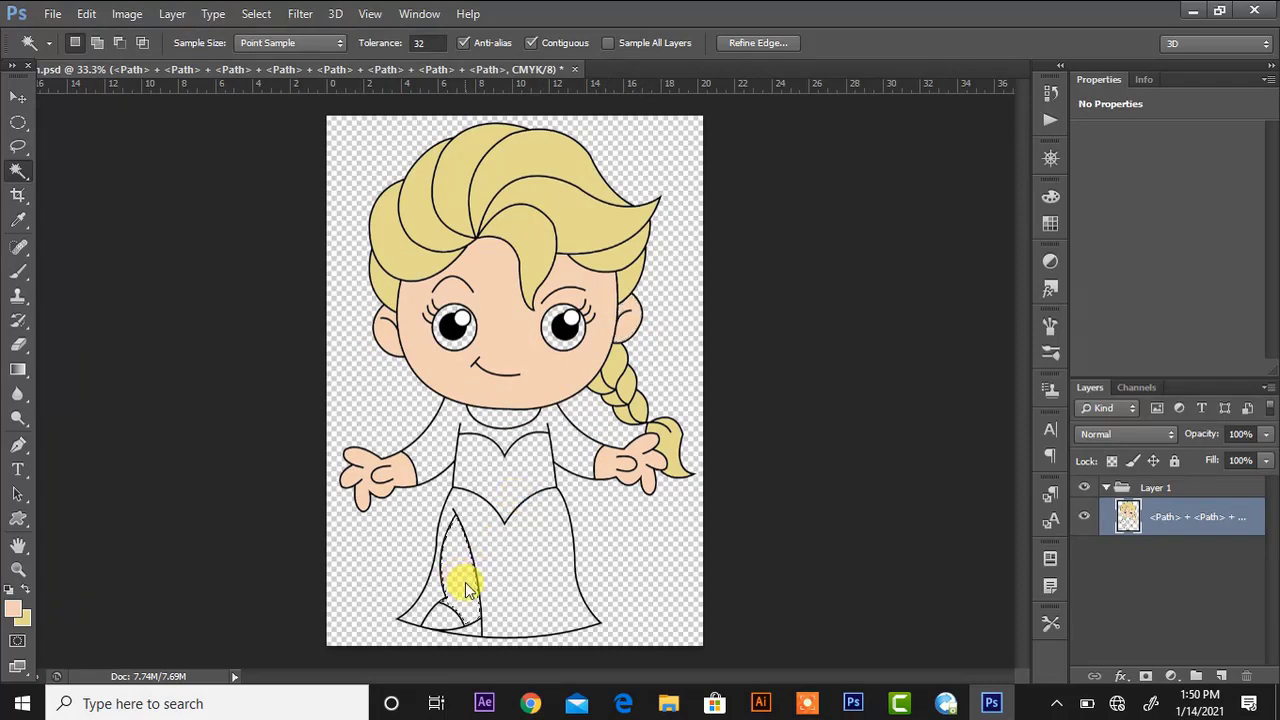
pyautogui.hotkey('alt', 'BackSpace')
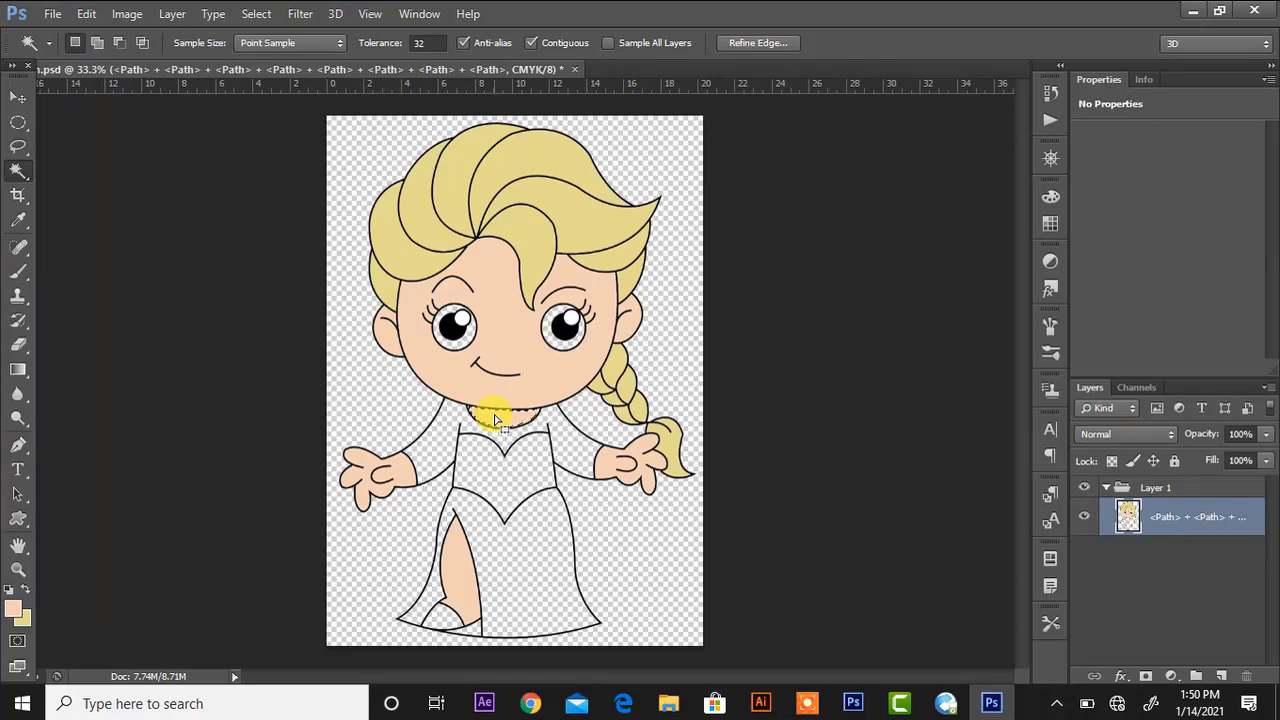
# Set the foreground colour to light lilac #e7c0f1 and fill the sleeves and upper chest of the dress
pyautogui.click(13, 607)
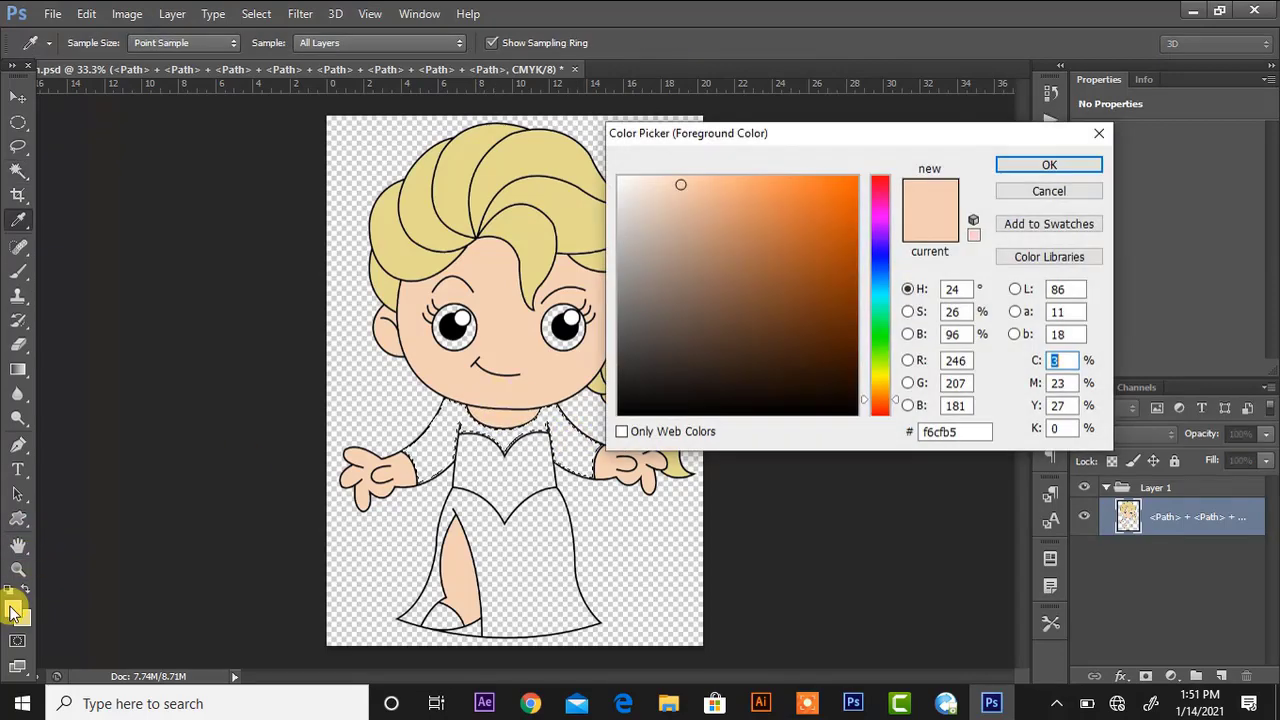
pyautogui.click(878, 223)
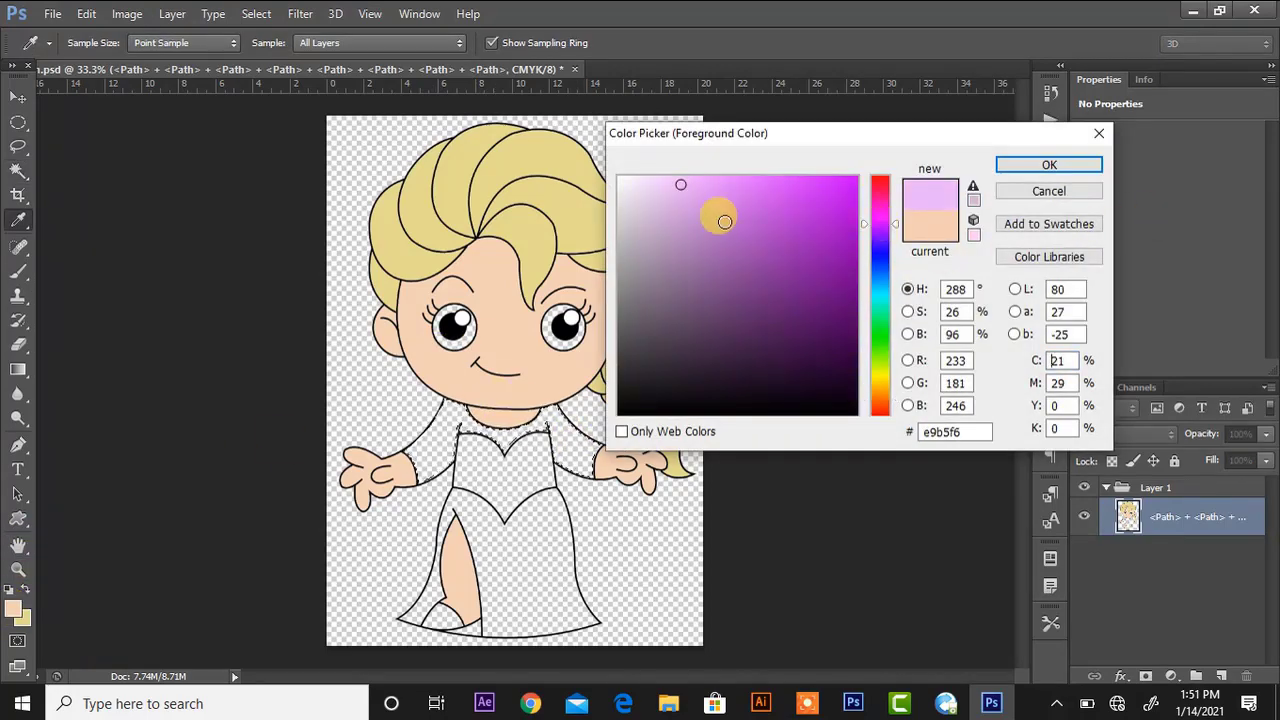
pyautogui.click(692, 203)
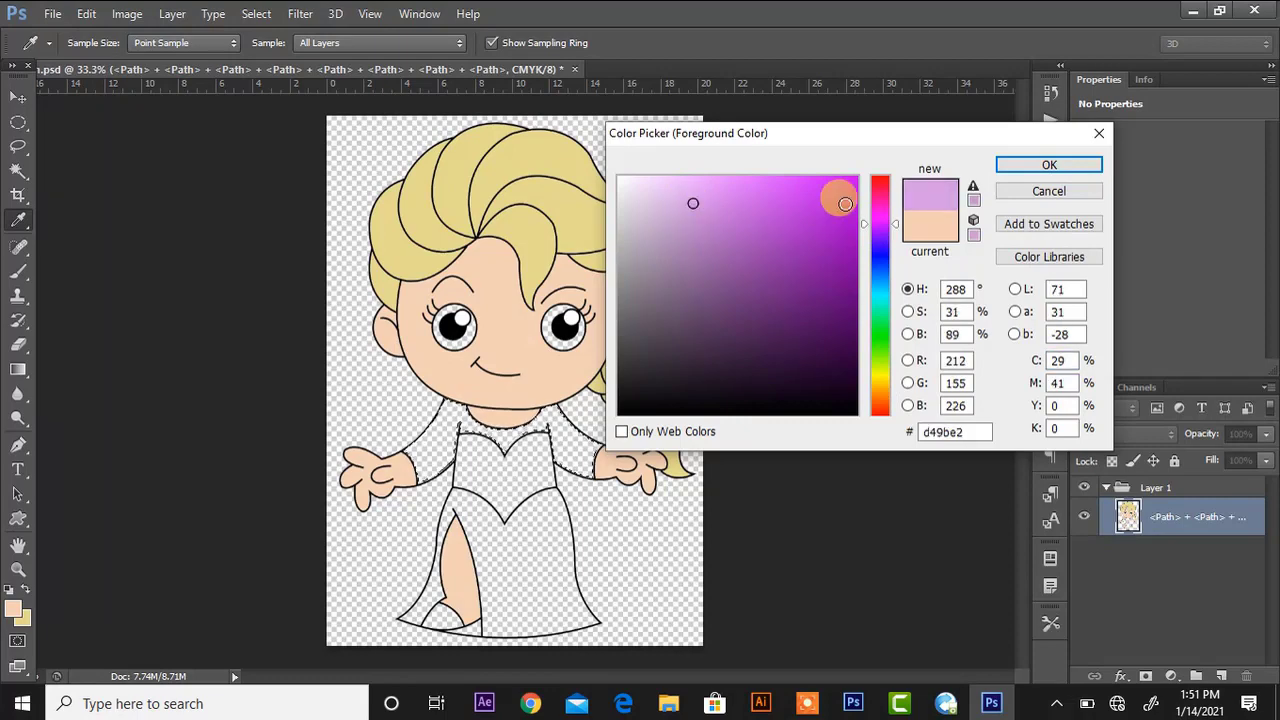
pyautogui.click(664, 187)
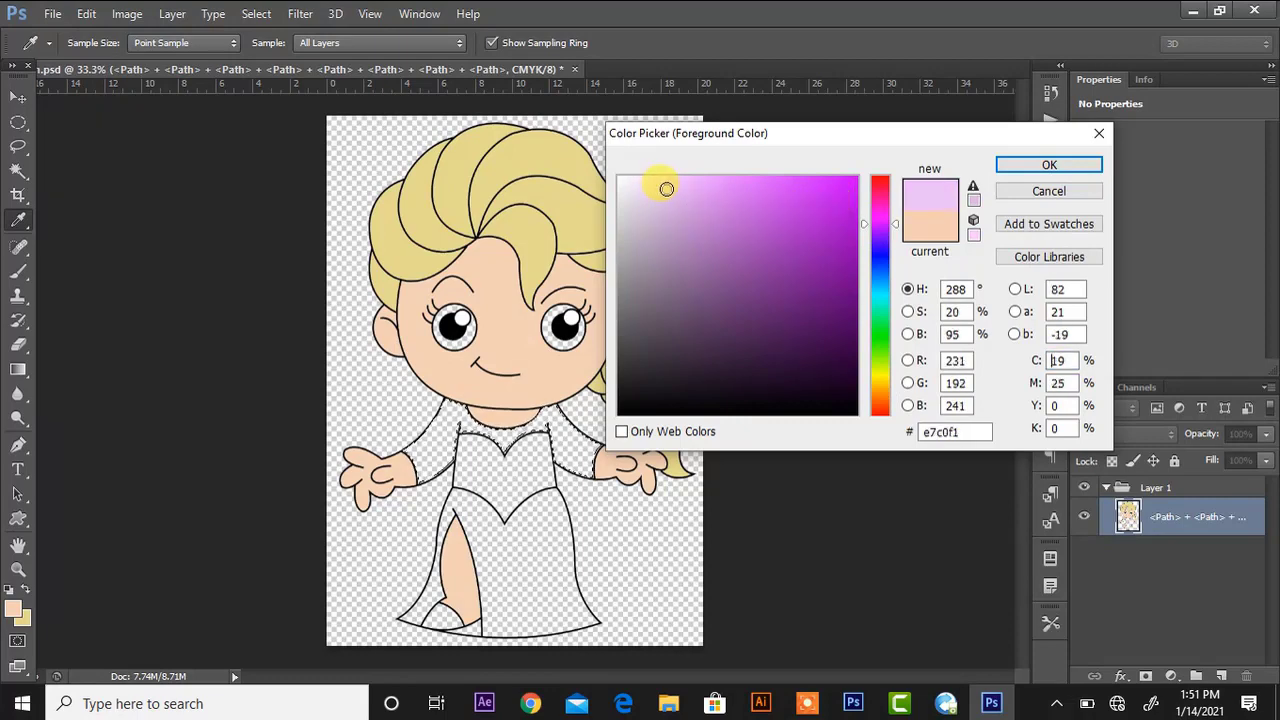
pyautogui.click(1006, 166)
pyautogui.hotkey('alt', 'BackSpace')
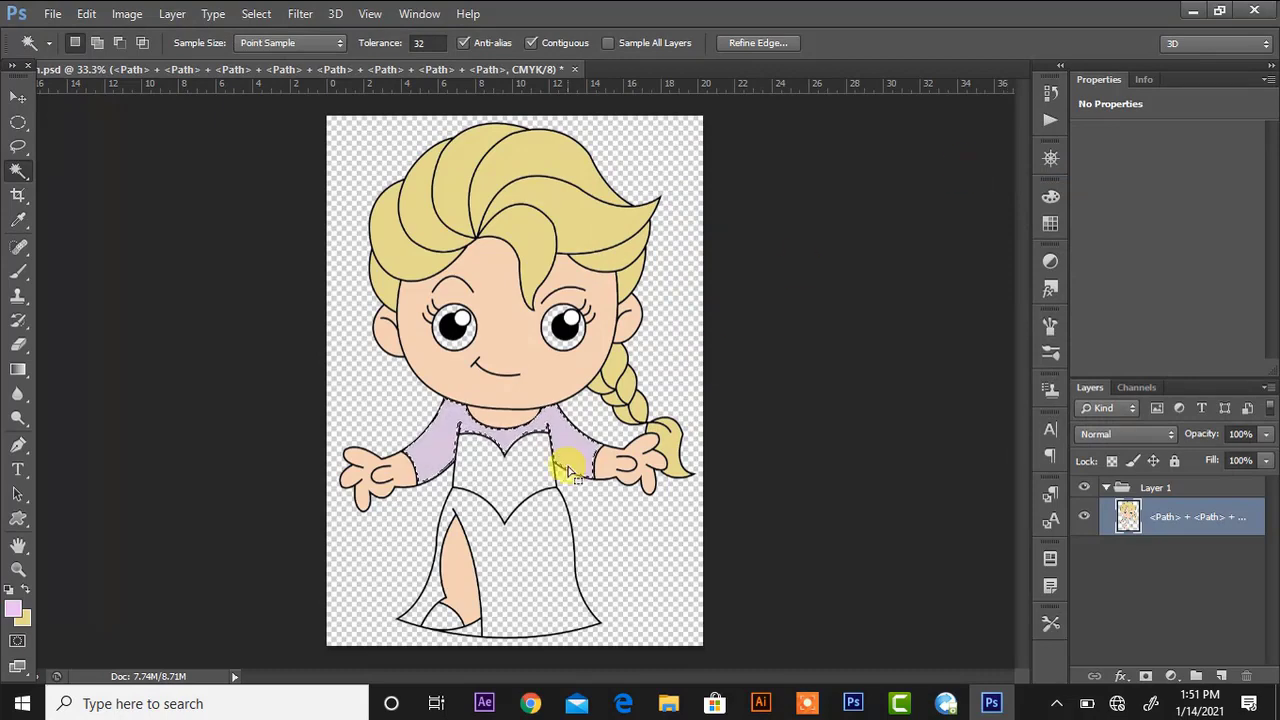
# Set the foreground colour to light blue #8ae1e9 and fill the dress bodice and the skirt
pyautogui.click(528, 451)
pyautogui.click(24, 612)
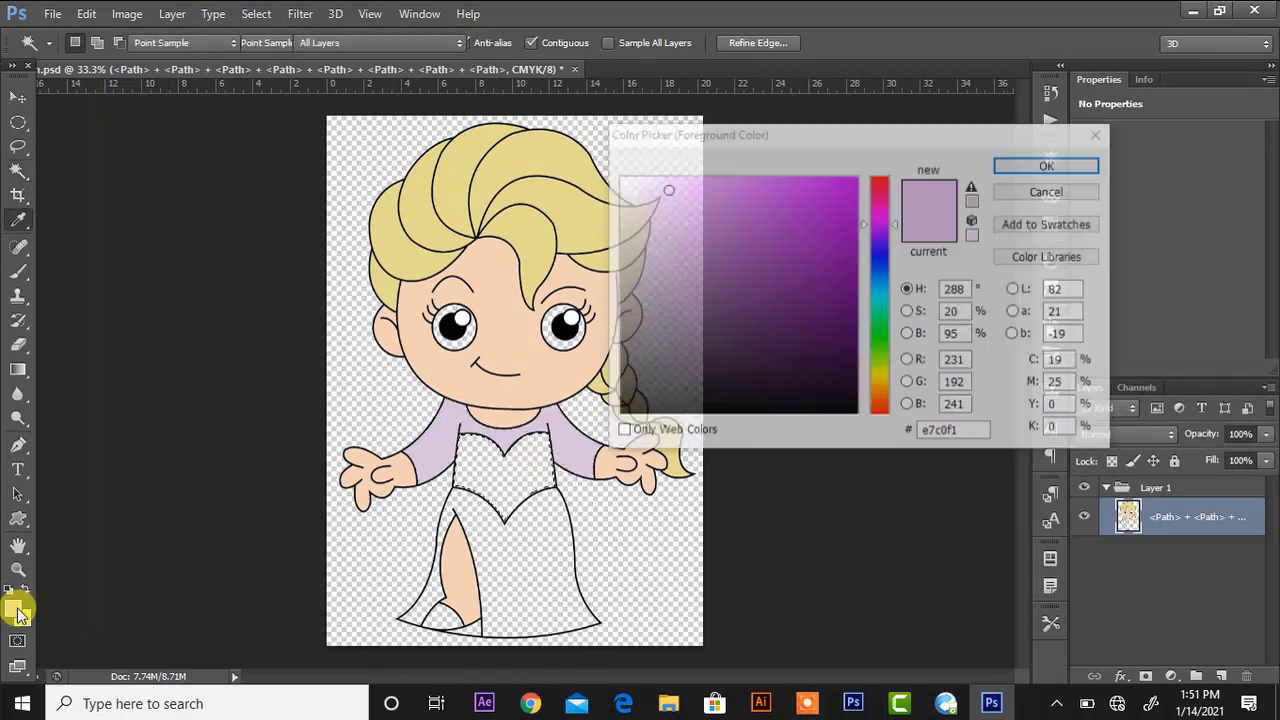
pyautogui.click(879, 292)
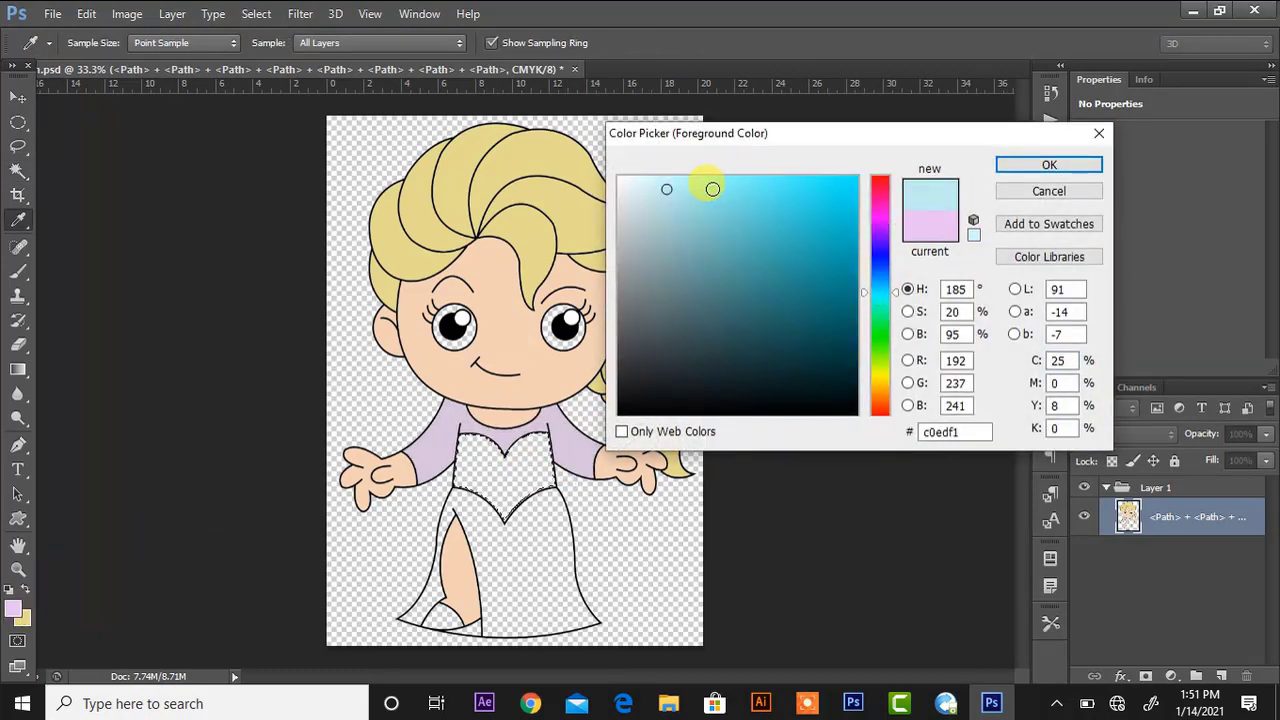
pyautogui.moveTo(711, 189); pyautogui.dragTo(715, 236)
pyautogui.click(715, 198)
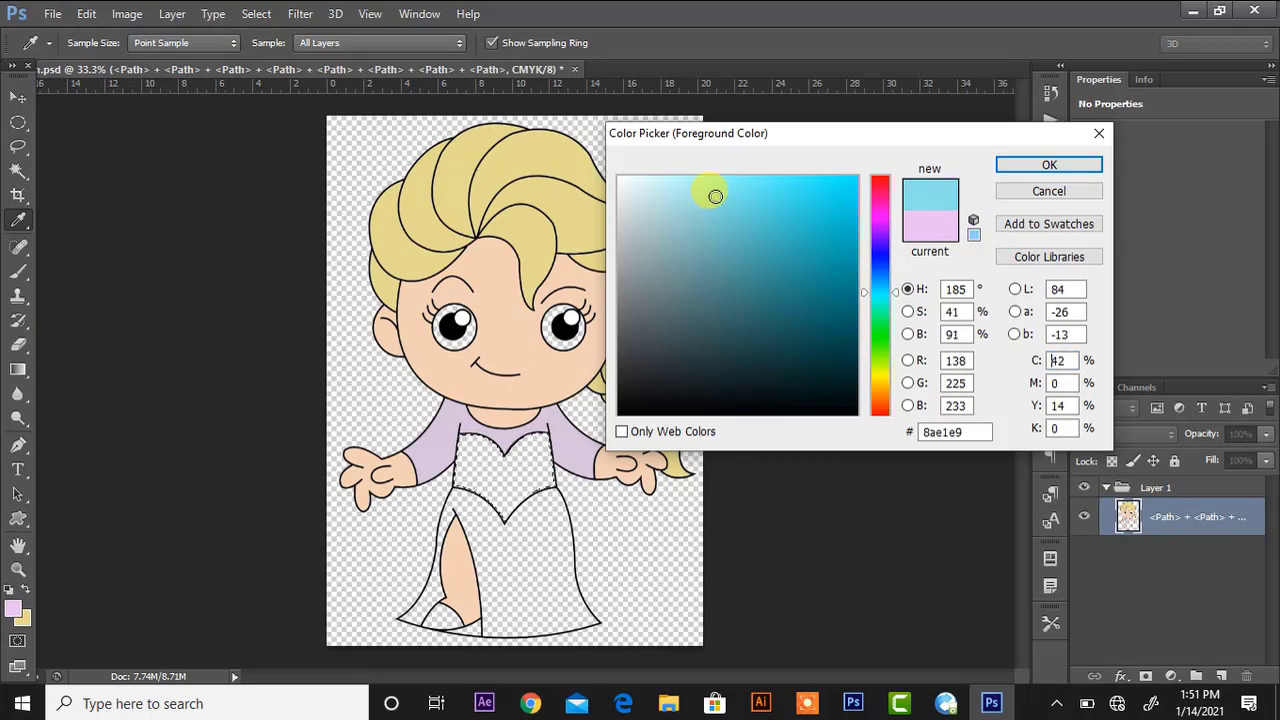
pyautogui.click(1040, 168)
pyautogui.hotkey('alt', 'BackSpace')
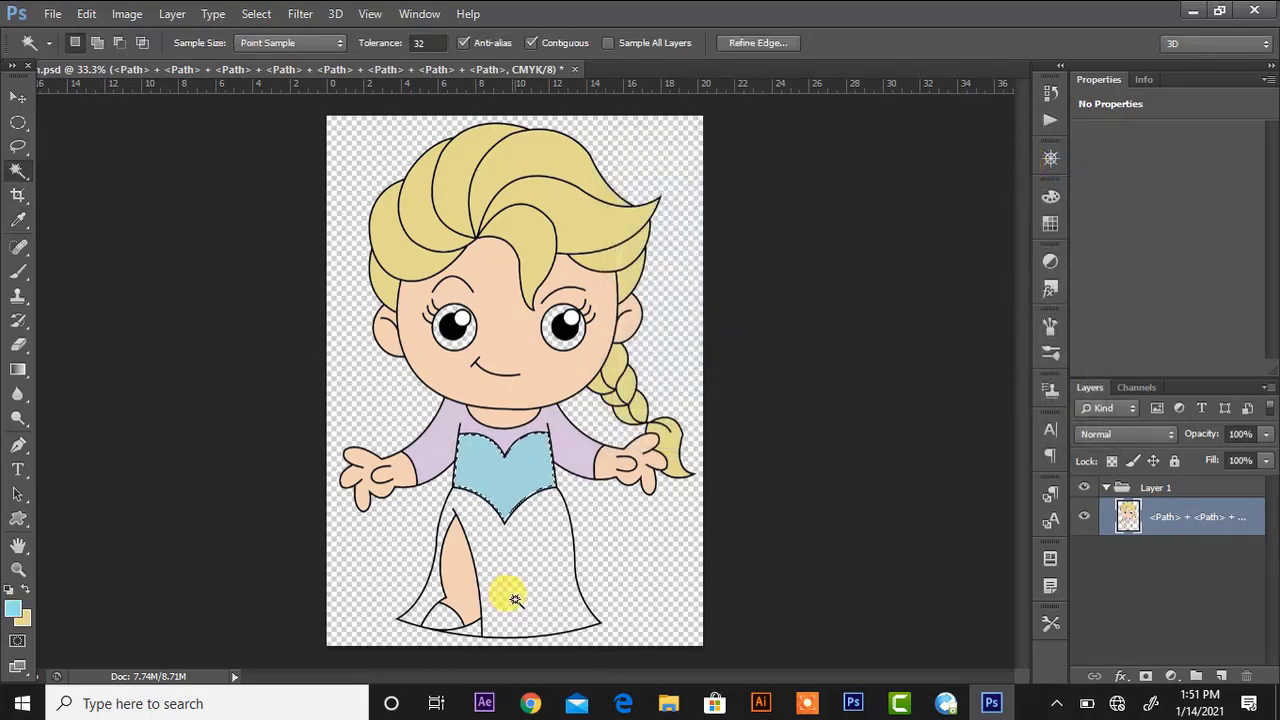
pyautogui.click(515, 599)
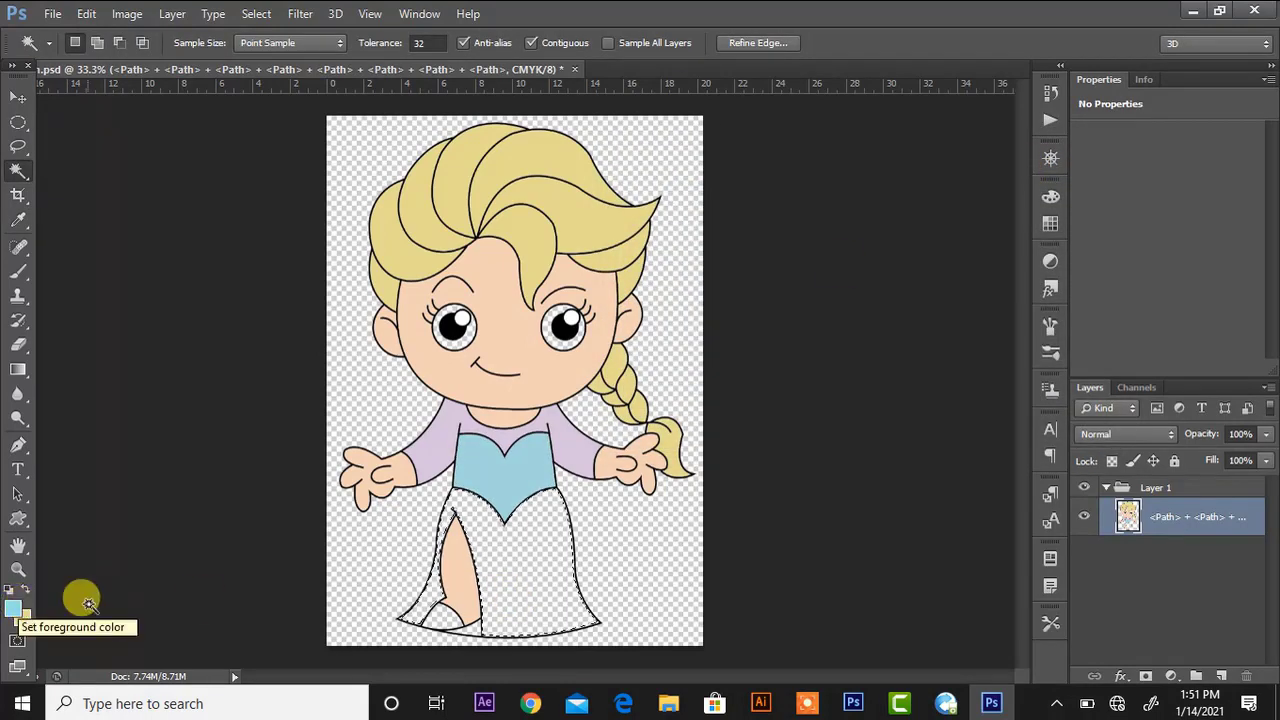
pyautogui.hotkey('alt', 'BackSpace')
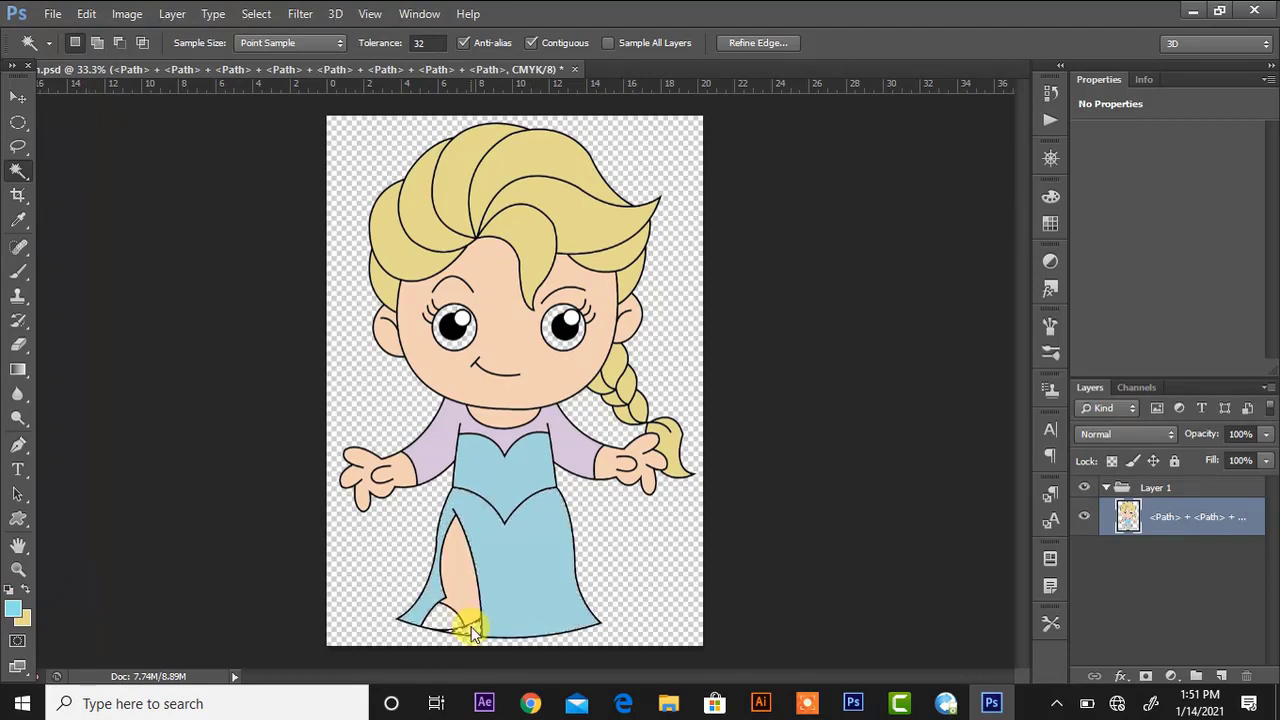
# Select the shoe and fill it with the brighter blue #3be0f4
pyautogui.click(447, 625)
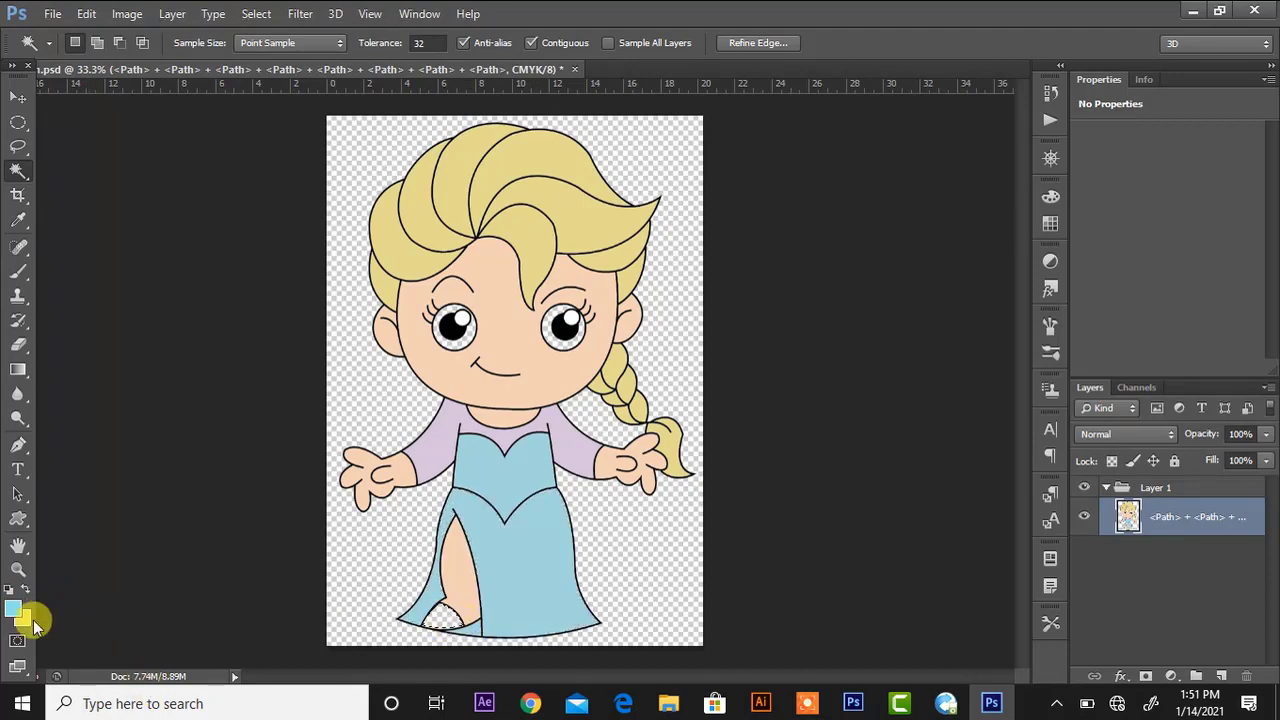
pyautogui.click(14, 609)
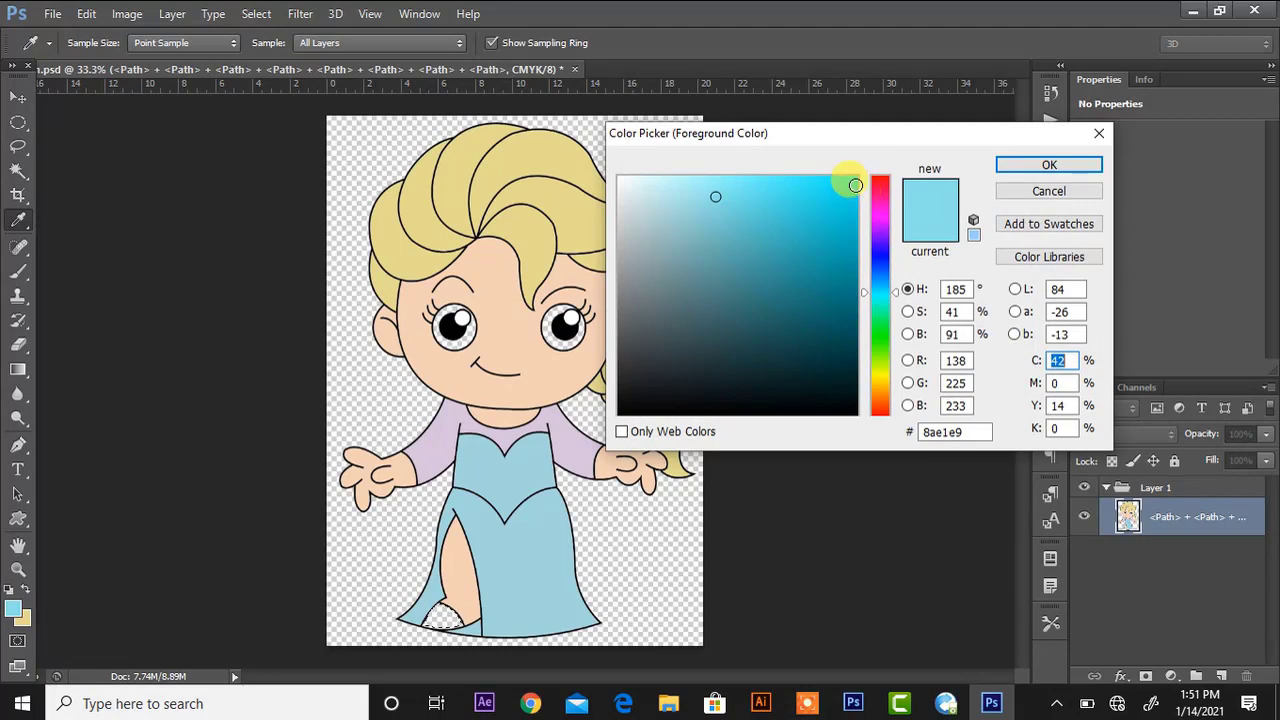
pyautogui.click(799, 186)
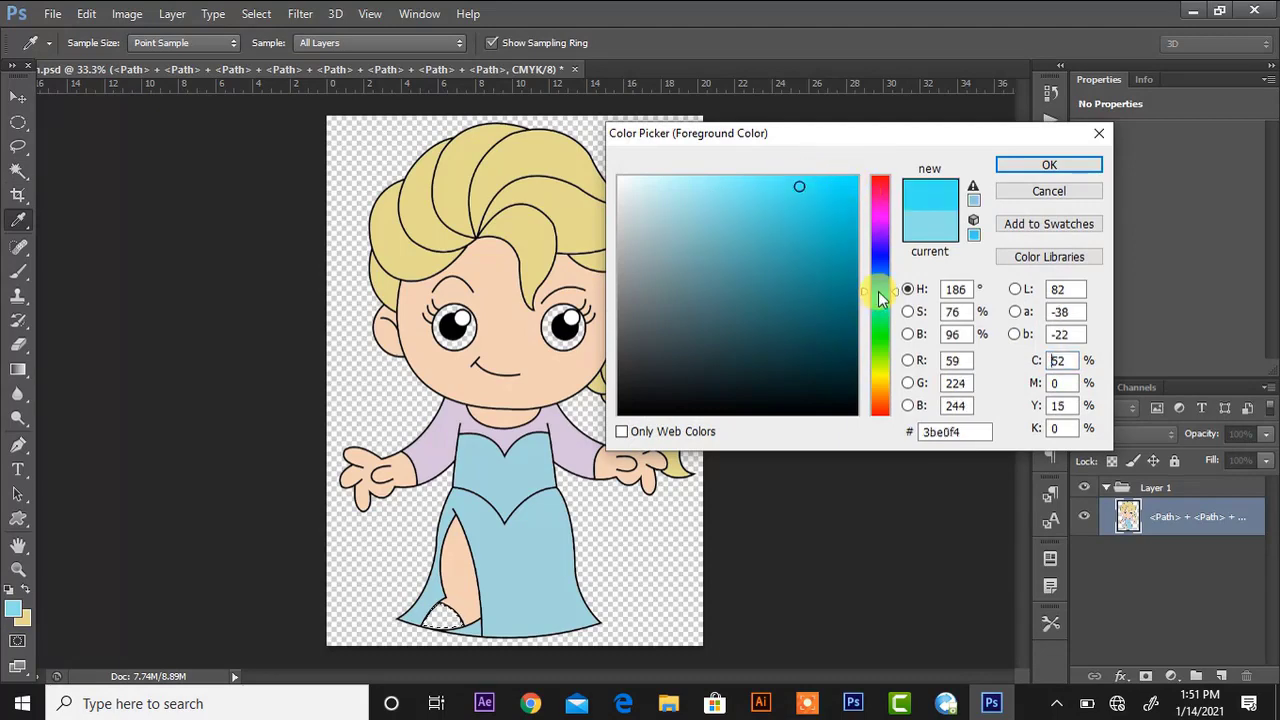
pyautogui.click(1042, 165)
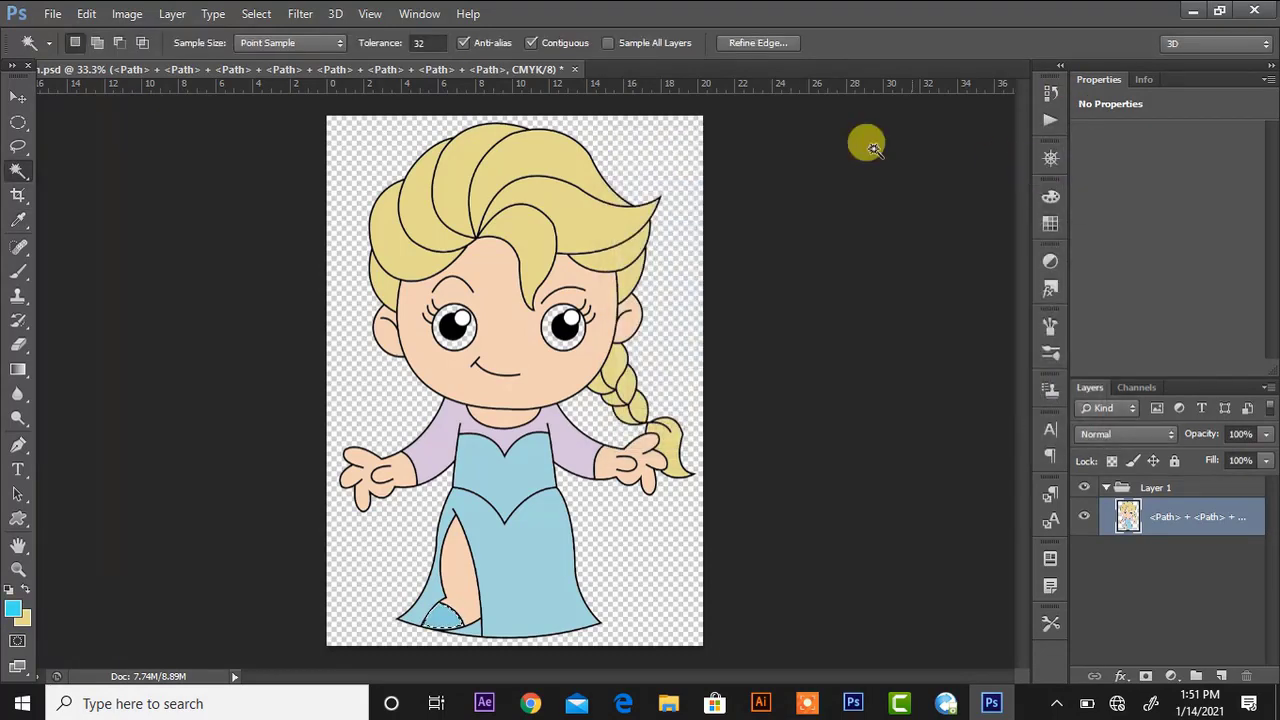
# Set the foreground colour to #00c8e0 and fill the irises of both eyes
pyautogui.click(548, 318)
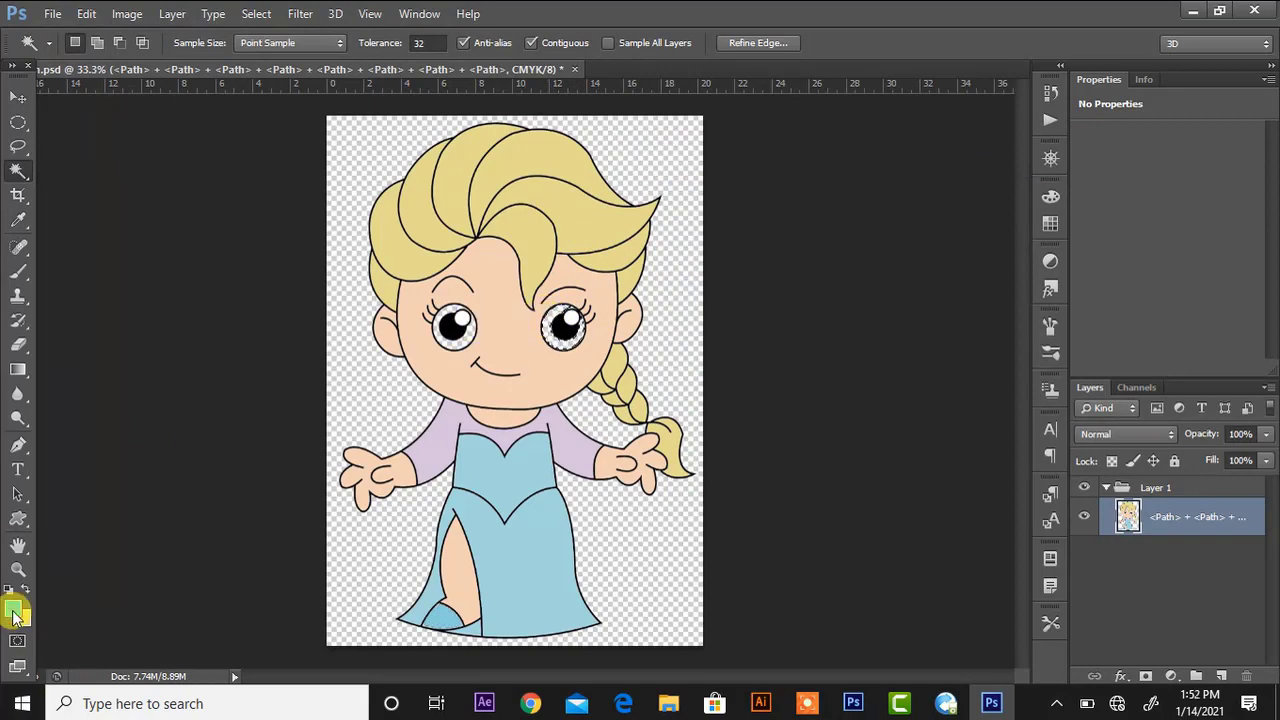
pyautogui.click(13, 607)
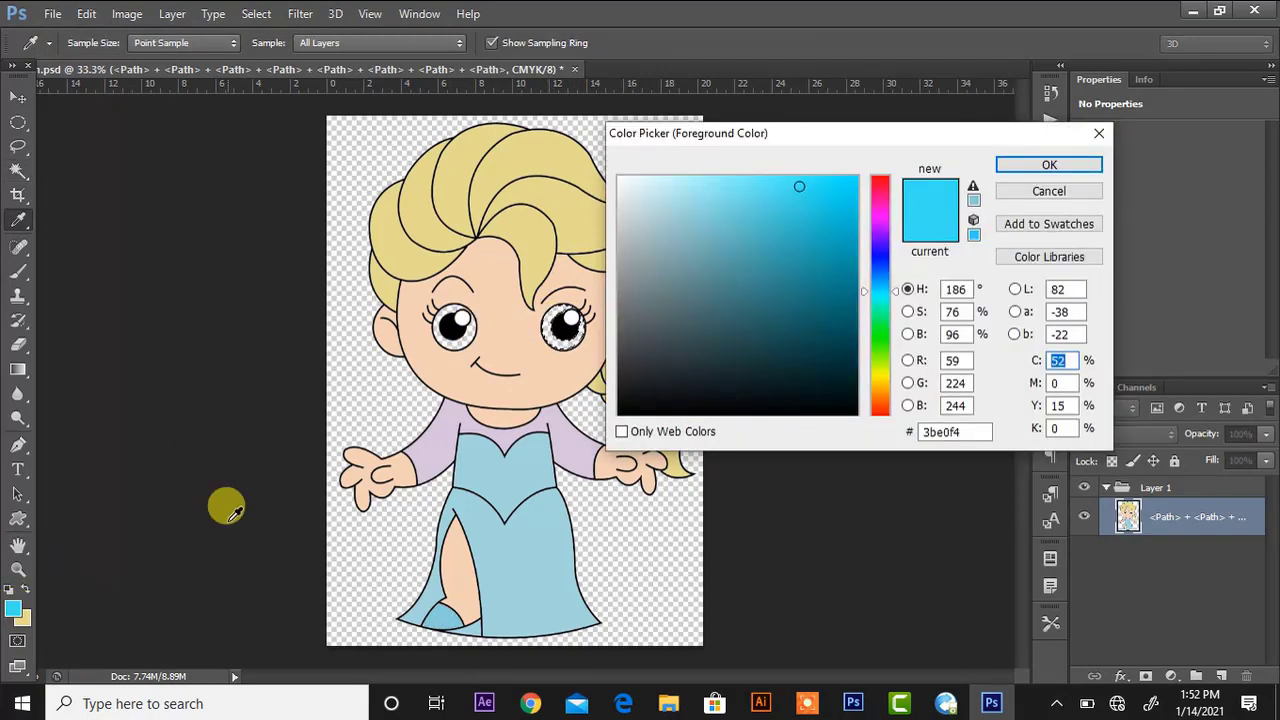
pyautogui.click(857, 204)
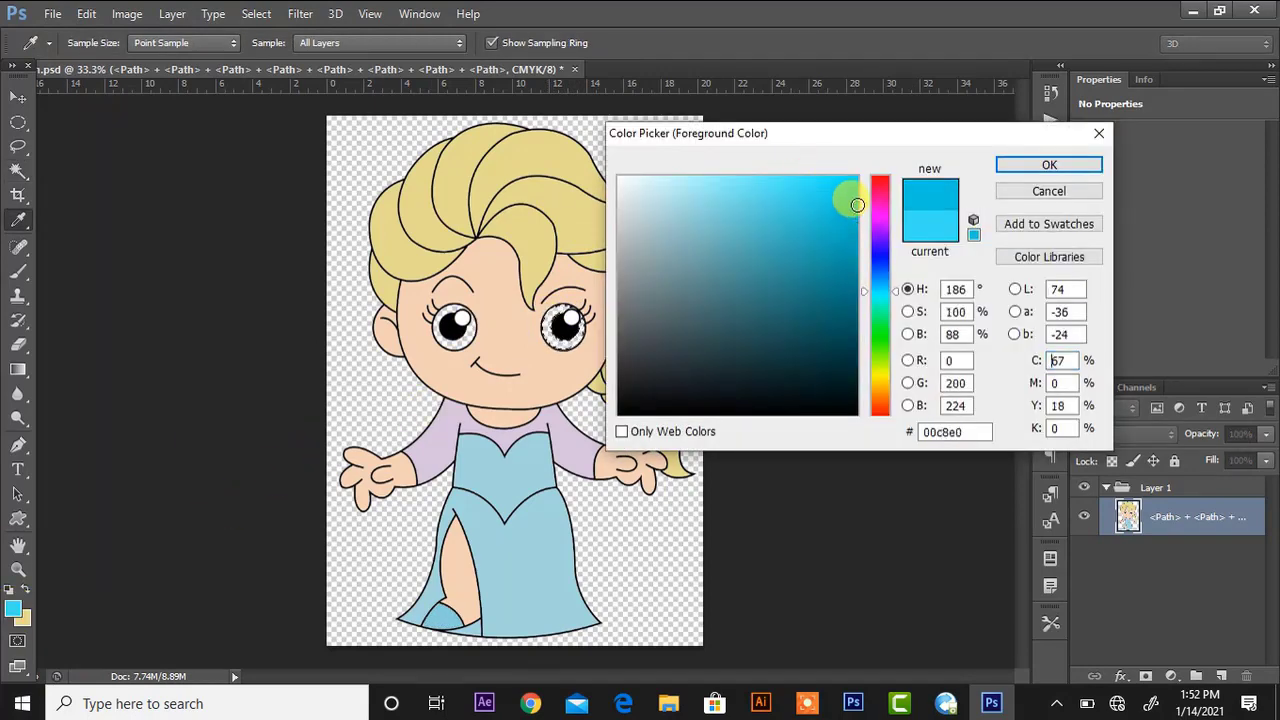
pyautogui.click(1005, 163)
pyautogui.hotkey('alt', 'BackSpace')
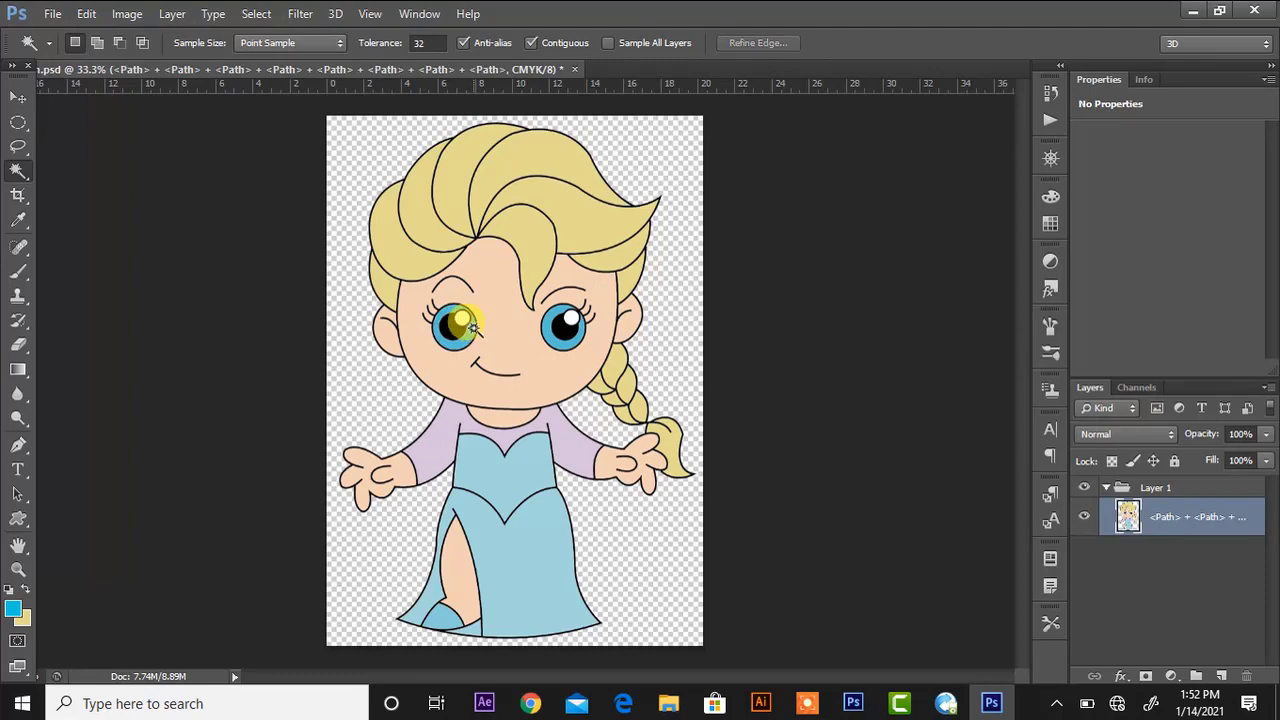
# Add a 2 px black outside Stroke and an Inner Shadow to the character layer's style
pyautogui.click(17, 100)
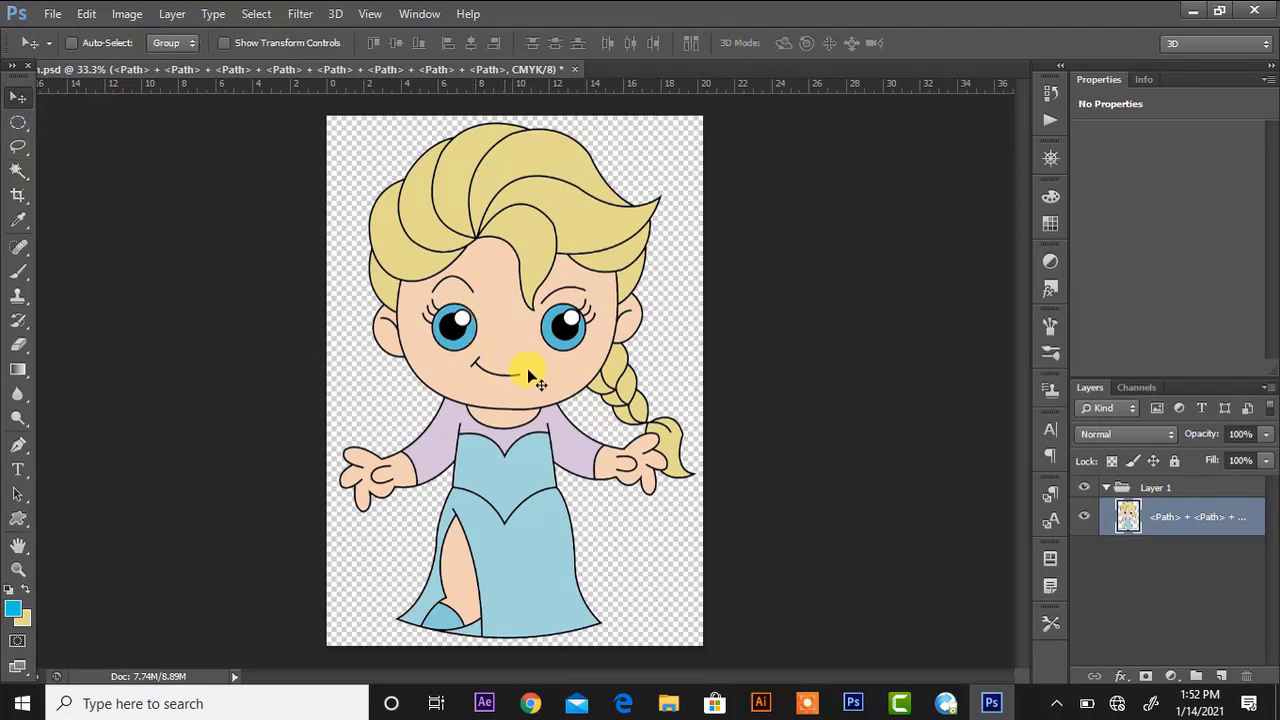
pyautogui.click(1122, 676)
pyautogui.click(1171, 497)
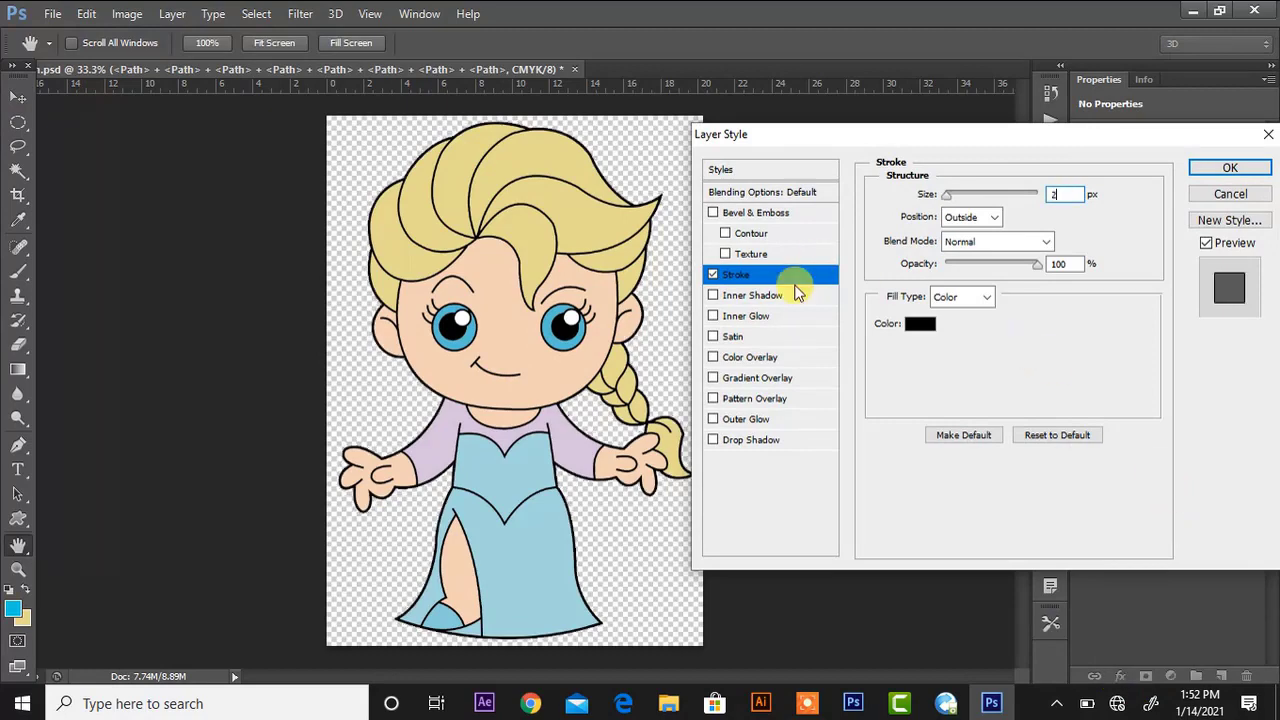
pyautogui.click(790, 297)
pyautogui.click(1077, 197)
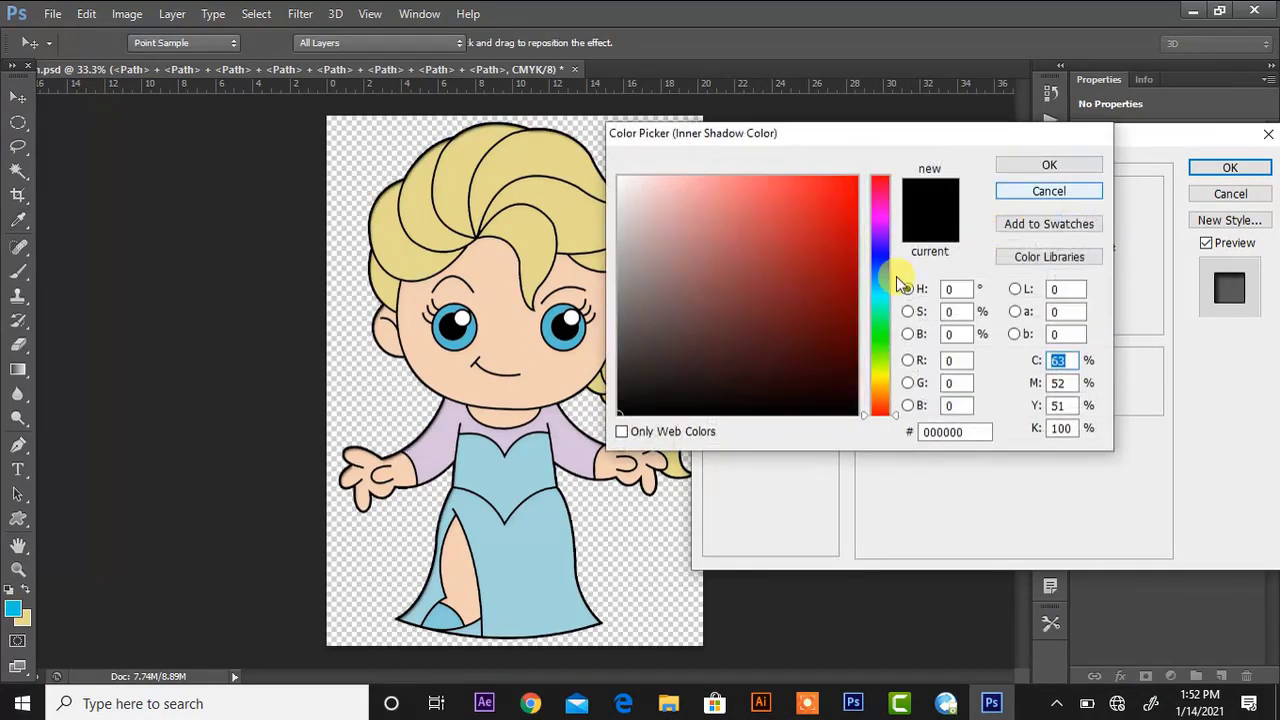
pyautogui.press('Escape')
pyautogui.click(1076, 197)
pyautogui.click(1078, 196)
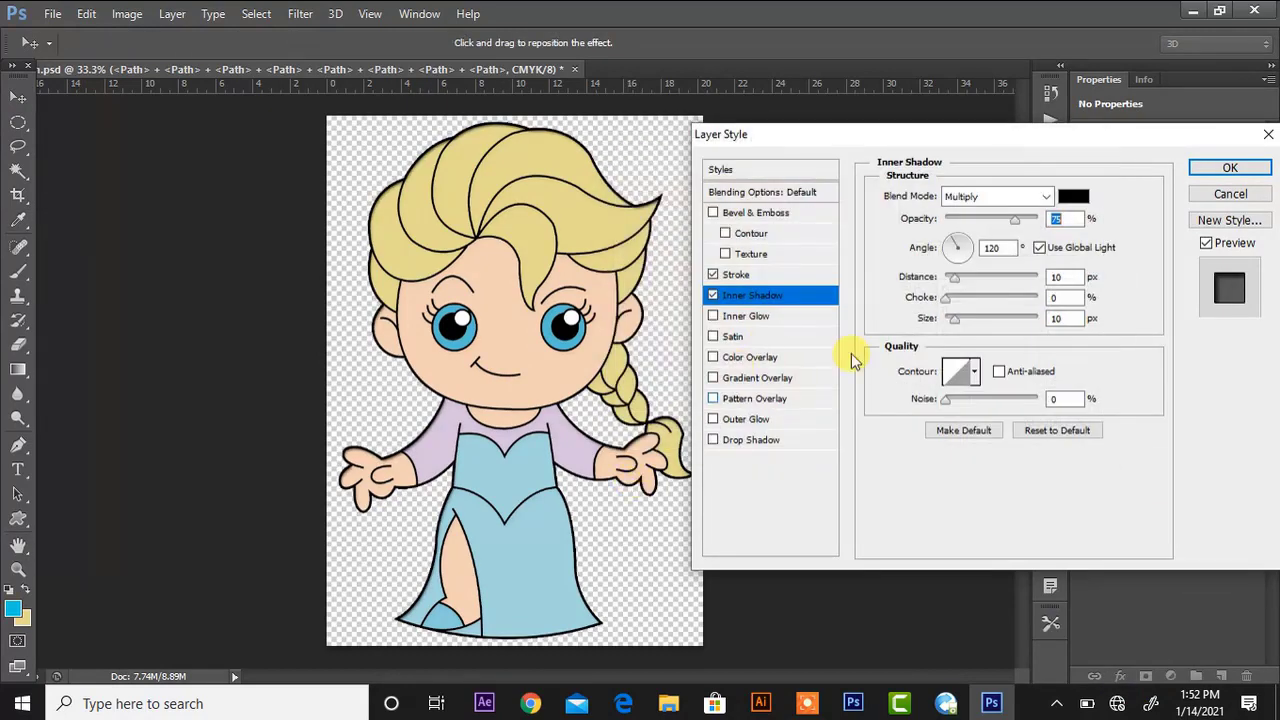
pyautogui.click(1076, 196)
pyautogui.click(1078, 193)
# Set the Inner Shadow colour to the medium blue #3295b5
pyautogui.click(1078, 195)
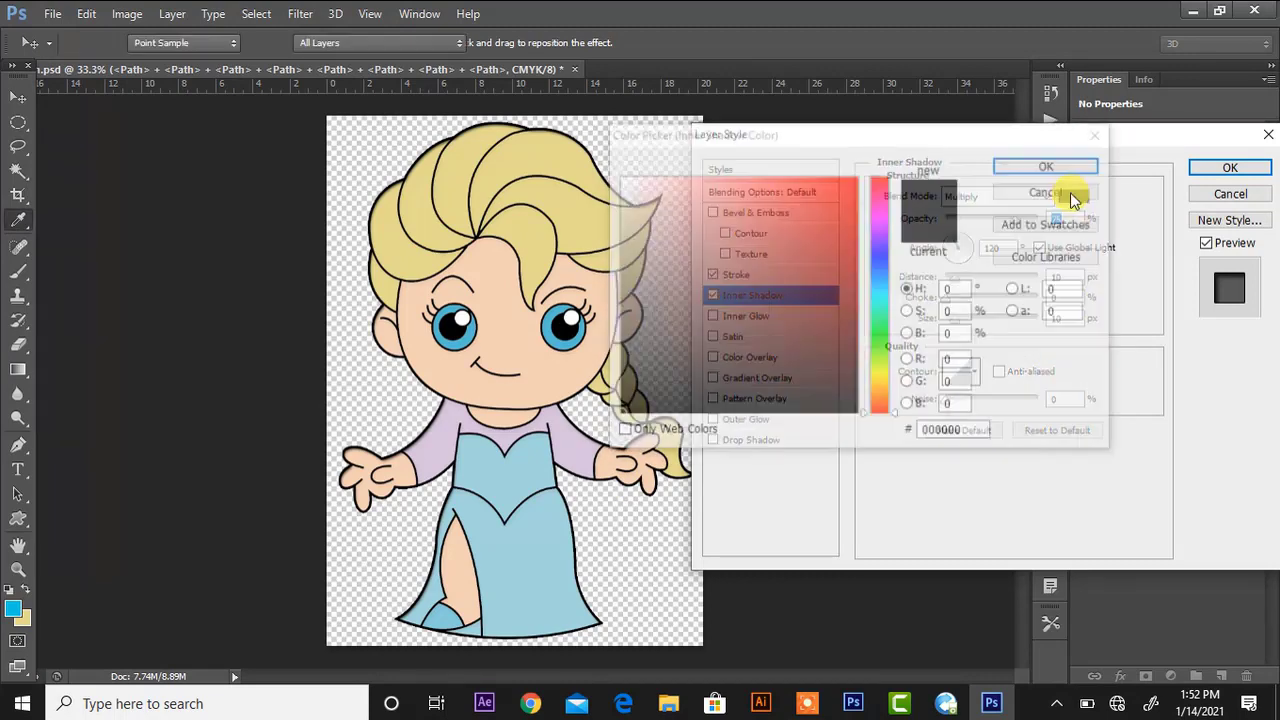
pyautogui.click(880, 294)
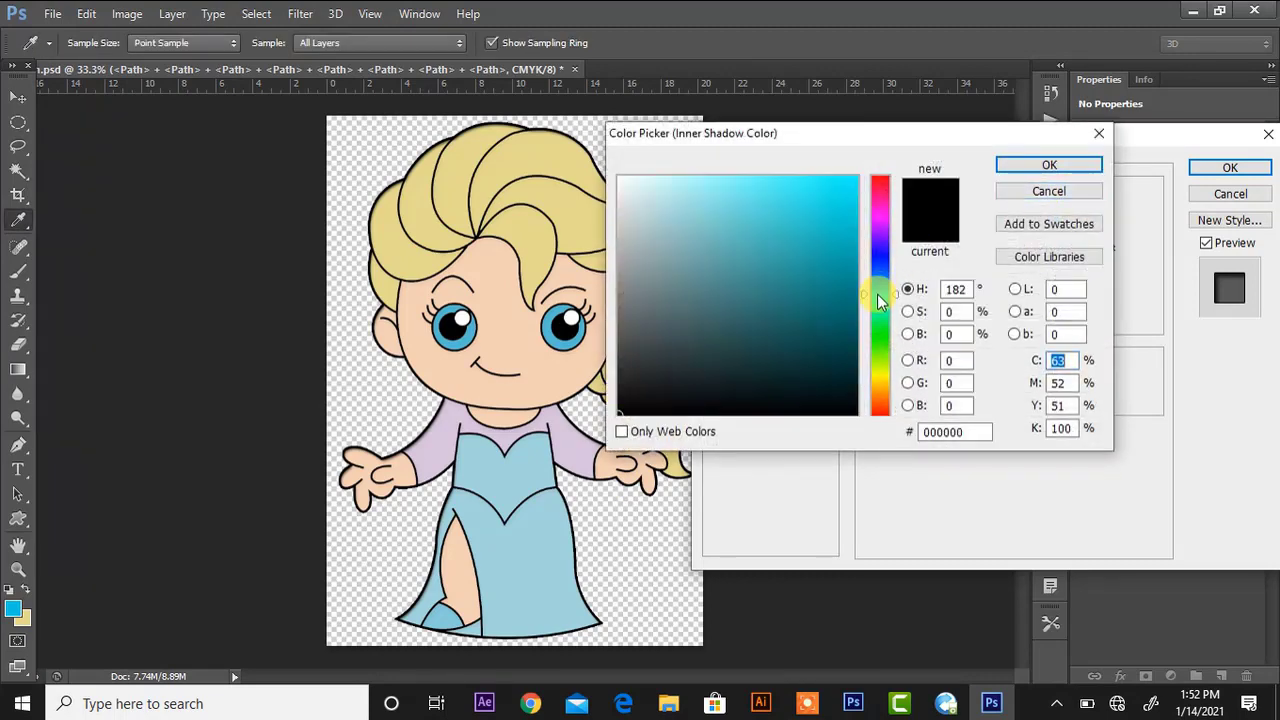
pyautogui.click(824, 275)
pyautogui.click(839, 259)
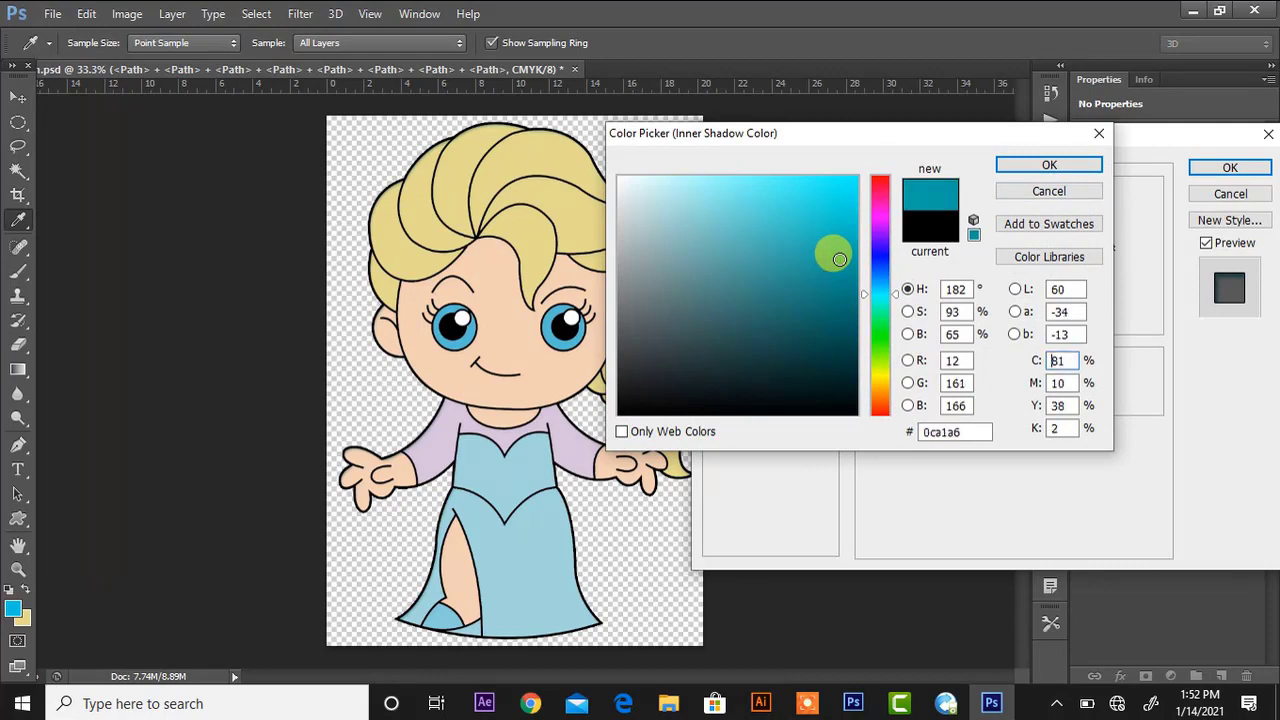
pyautogui.moveTo(839, 259); pyautogui.dragTo(799, 250)
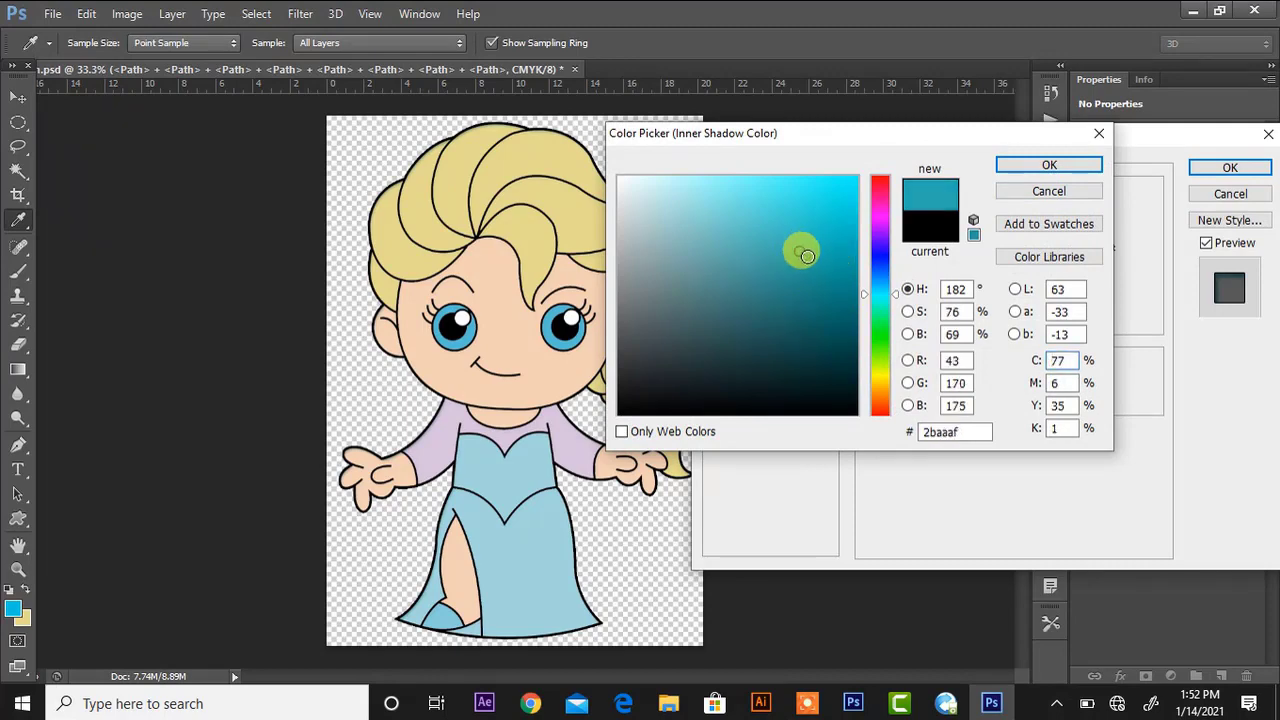
pyautogui.click(880, 287)
pyautogui.click(802, 256)
pyautogui.moveTo(802, 256); pyautogui.dragTo(790, 245)
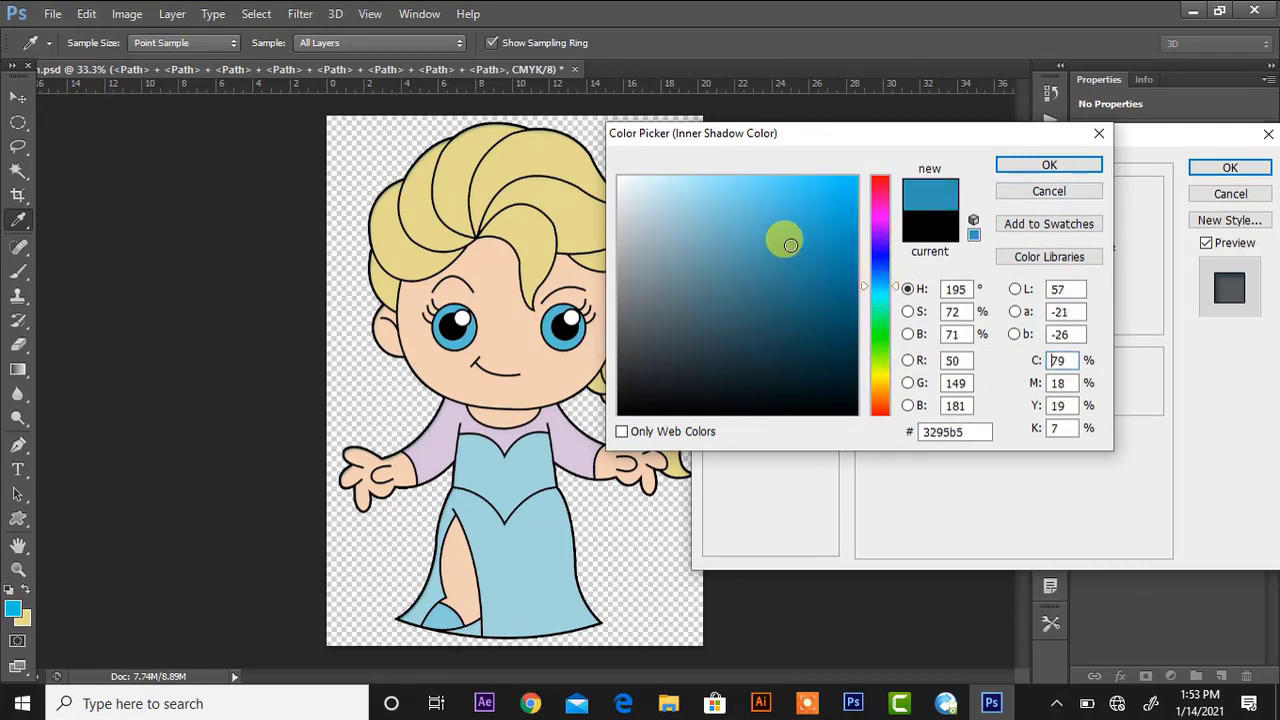
pyautogui.click(1052, 164)
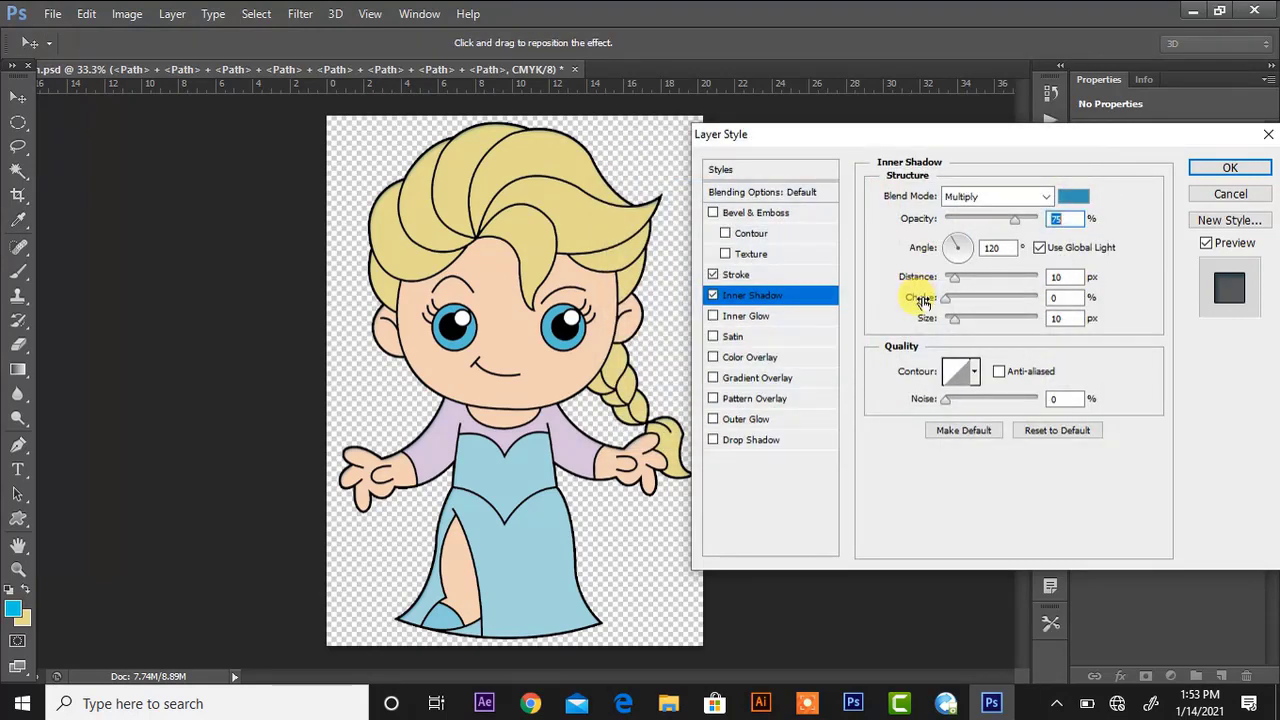
# Set the Inner Shadow to 89% opacity, -78° angle and 5 px distance, adjust its size to a narrow soft edge, and apply the layer style
pyautogui.moveTo(960, 320); pyautogui.dragTo(979, 320)
pyautogui.click(961, 263)
pyautogui.moveTo(1015, 219); pyautogui.dragTo(1030, 228)
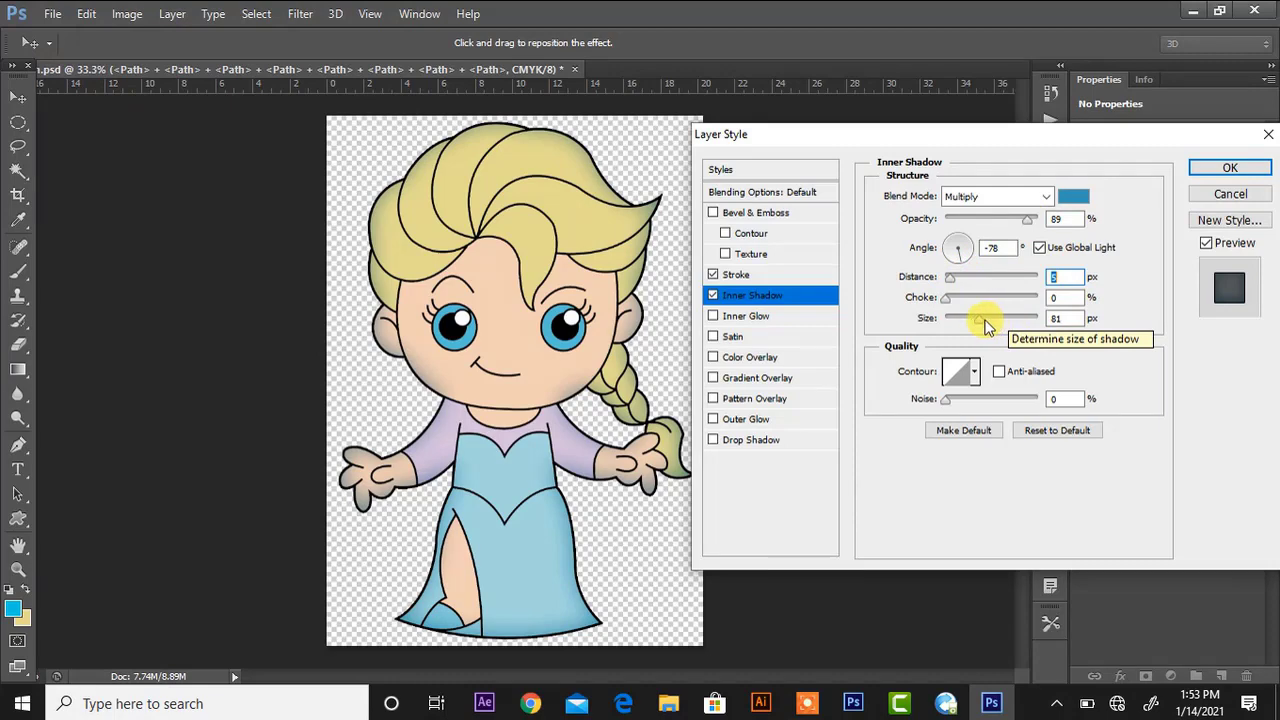
pyautogui.moveTo(986, 320); pyautogui.dragTo(959, 323)
pyautogui.click(1222, 168)
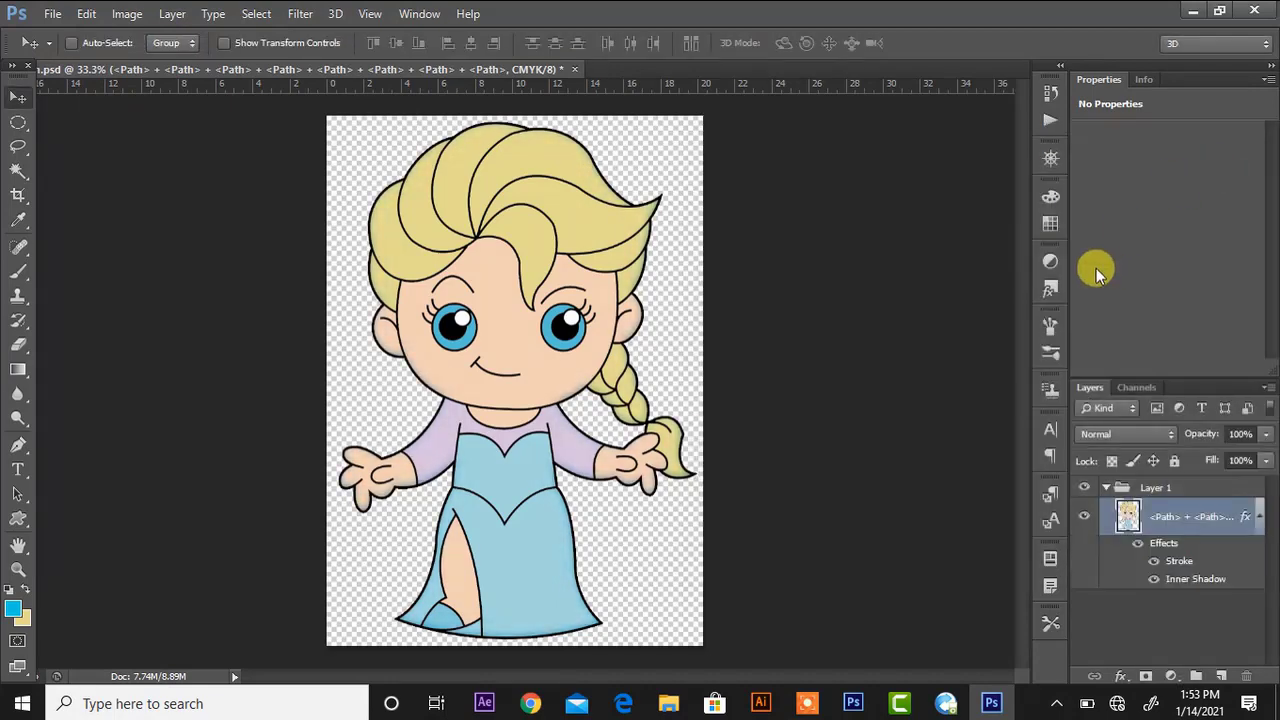
# Add a Curves adjustment layer above the character, set its midpoint to input 46 and output 47, and compare with the layer hidden
pyautogui.click(1052, 261)
pyautogui.click(933, 287)
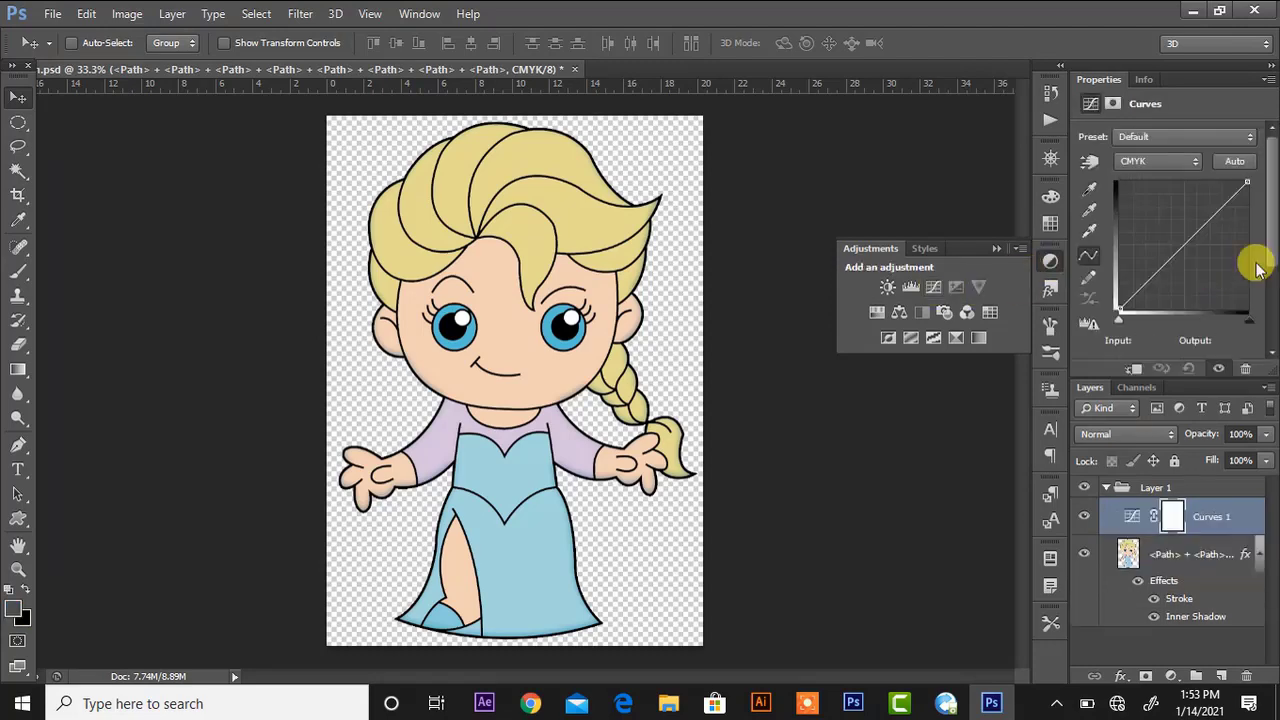
pyautogui.moveTo(1170, 246)
pyautogui.mouseDown()
pyautogui.moveTo(1158, 238)
pyautogui.moveTo(1175, 246)
pyautogui.mouseUp()
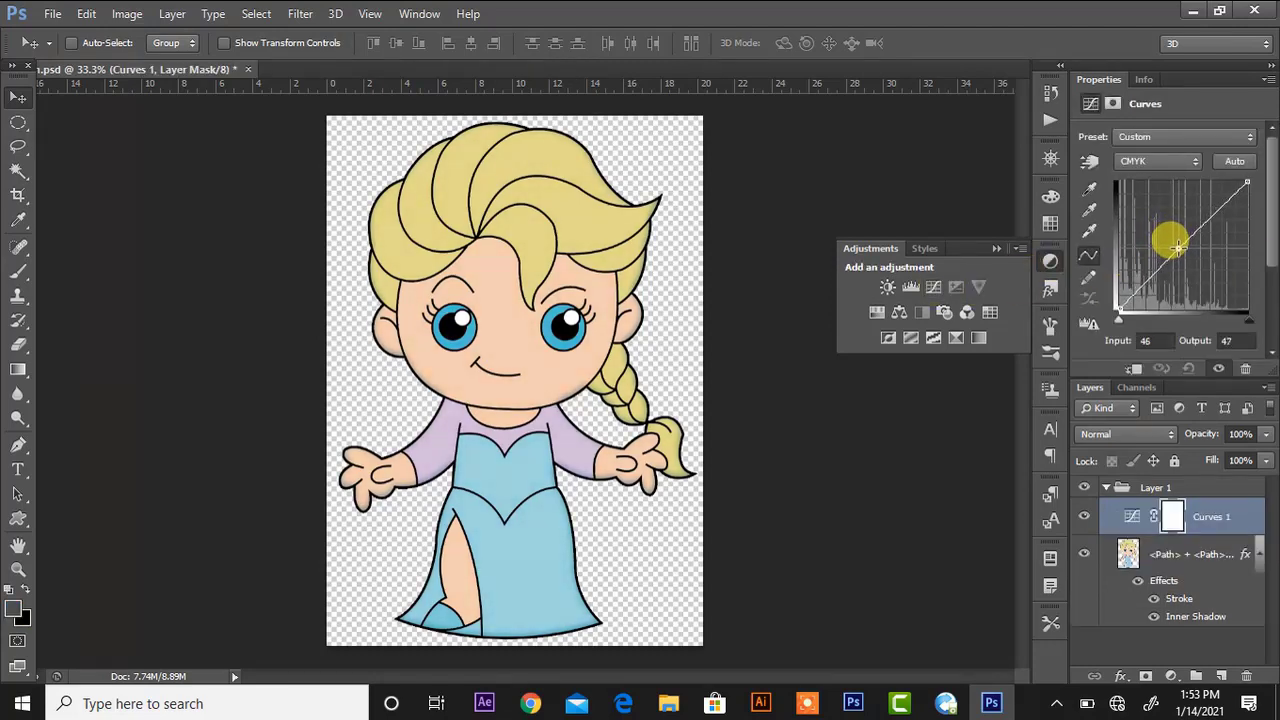
pyautogui.click(997, 248)
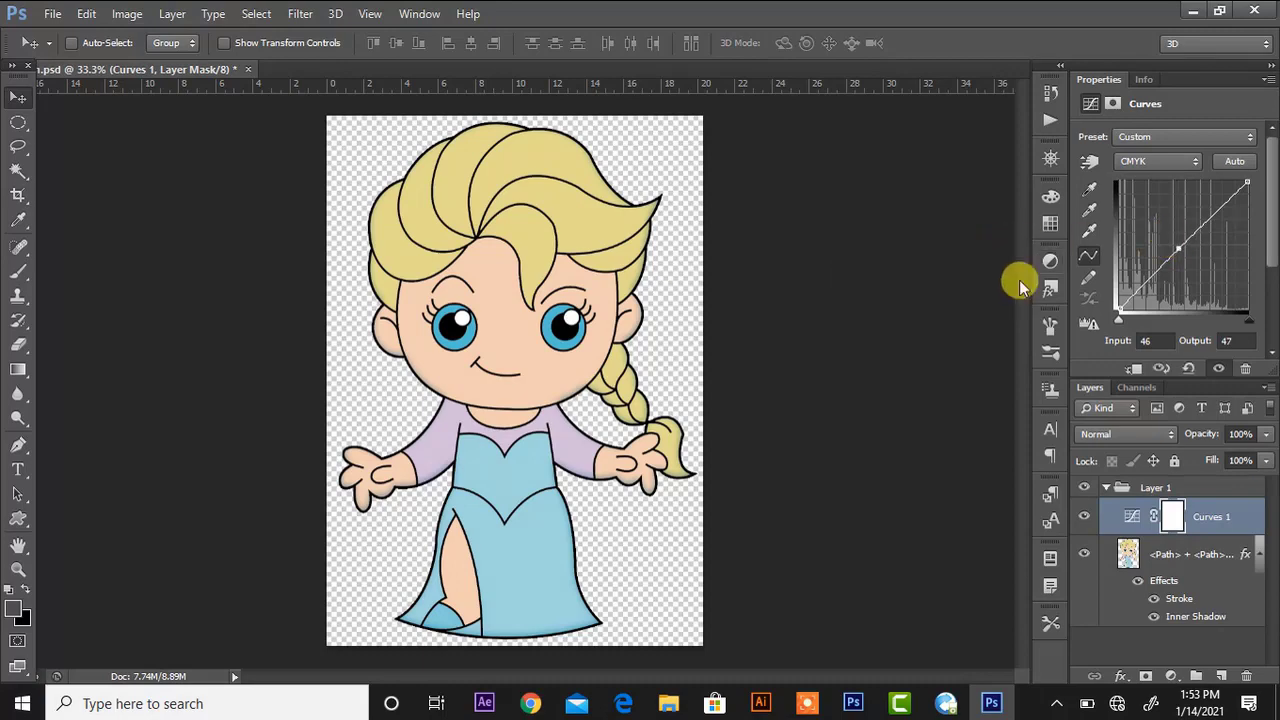
pyautogui.click(1085, 516)
pyautogui.click(1085, 516)
pyautogui.click(1085, 516)
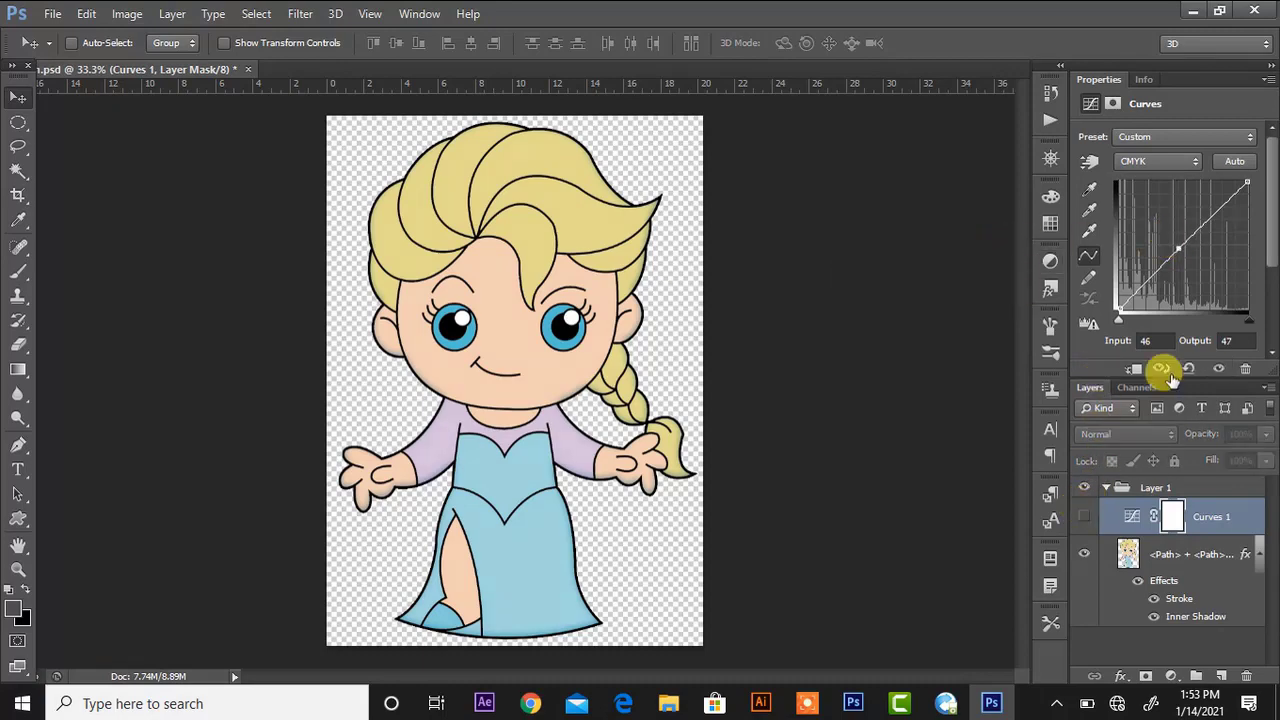
# Try a strong darkening curve with the point at input 43 and output 80, comparing the artwork with and without it
pyautogui.moveTo(1177, 230)
pyautogui.mouseDown()
pyautogui.moveTo(1171, 263)
pyautogui.moveTo(1175, 206)
pyautogui.mouseUp()
pyautogui.click(1084, 516)
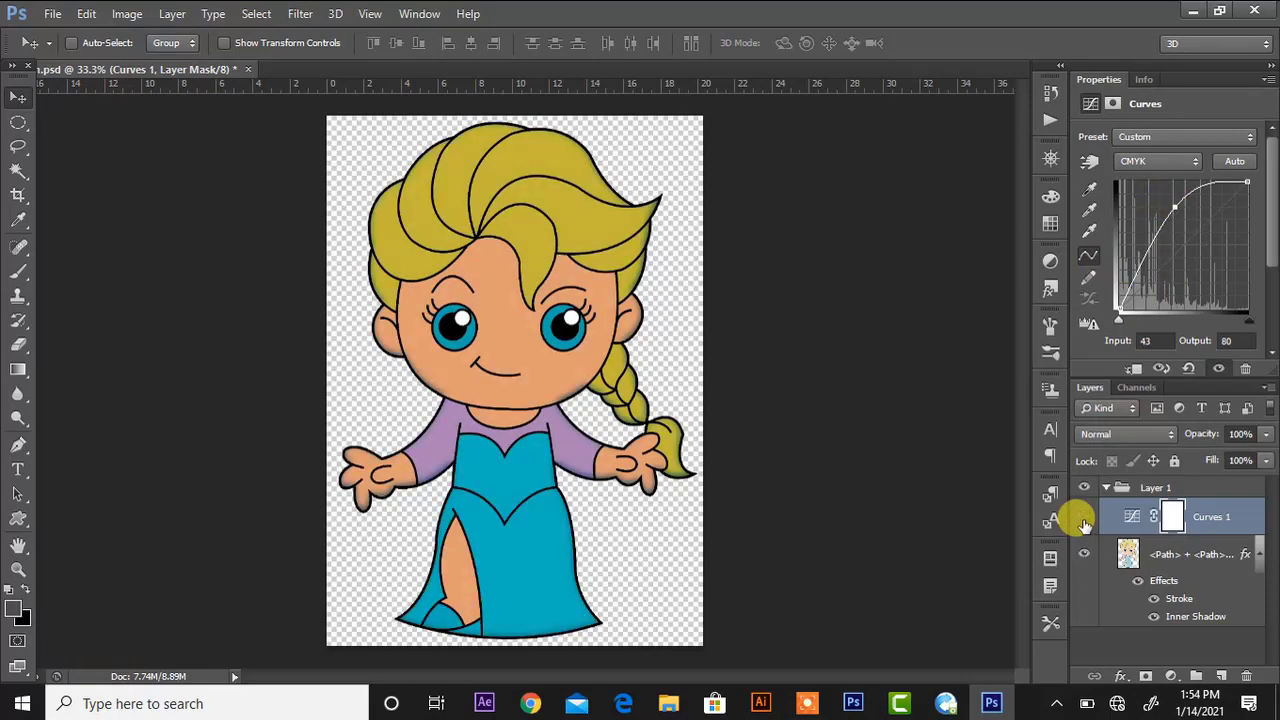
pyautogui.click(1084, 516)
pyautogui.click(1084, 516)
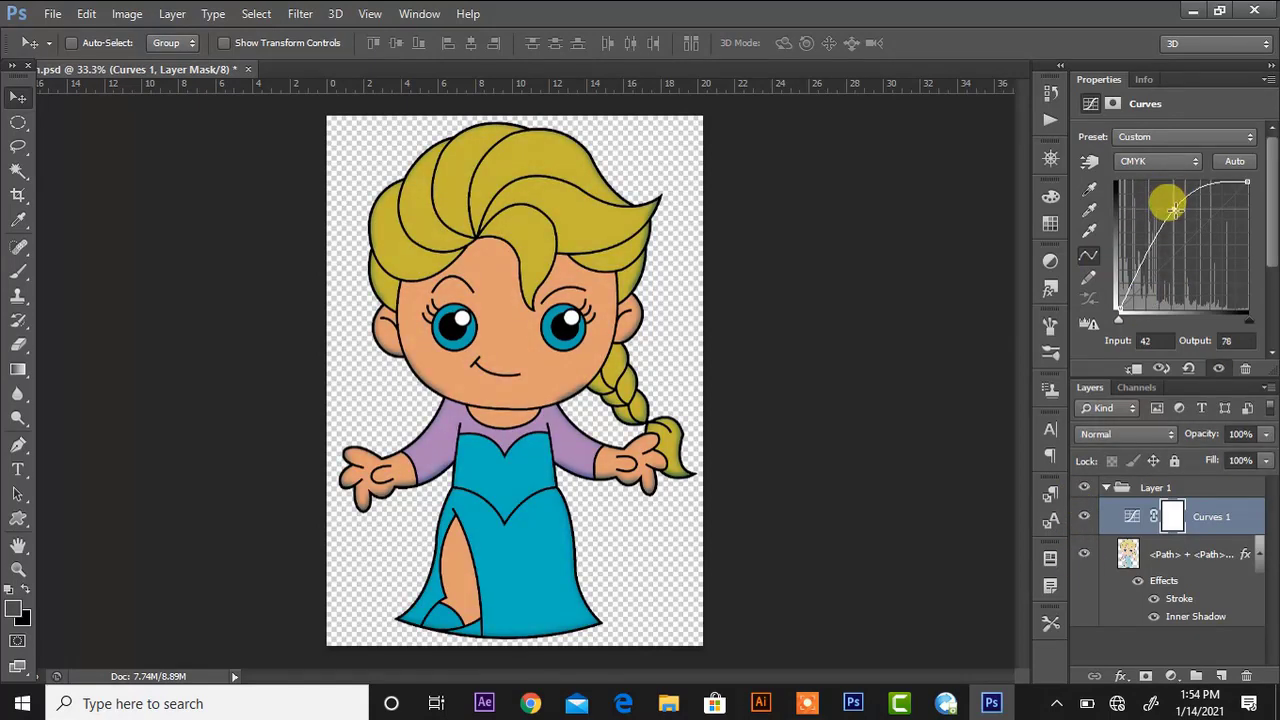
# Set the curve point to input 33 and output 41 for a subtle darkening, and compare before and after
pyautogui.moveTo(1173, 208); pyautogui.dragTo(1163, 255)
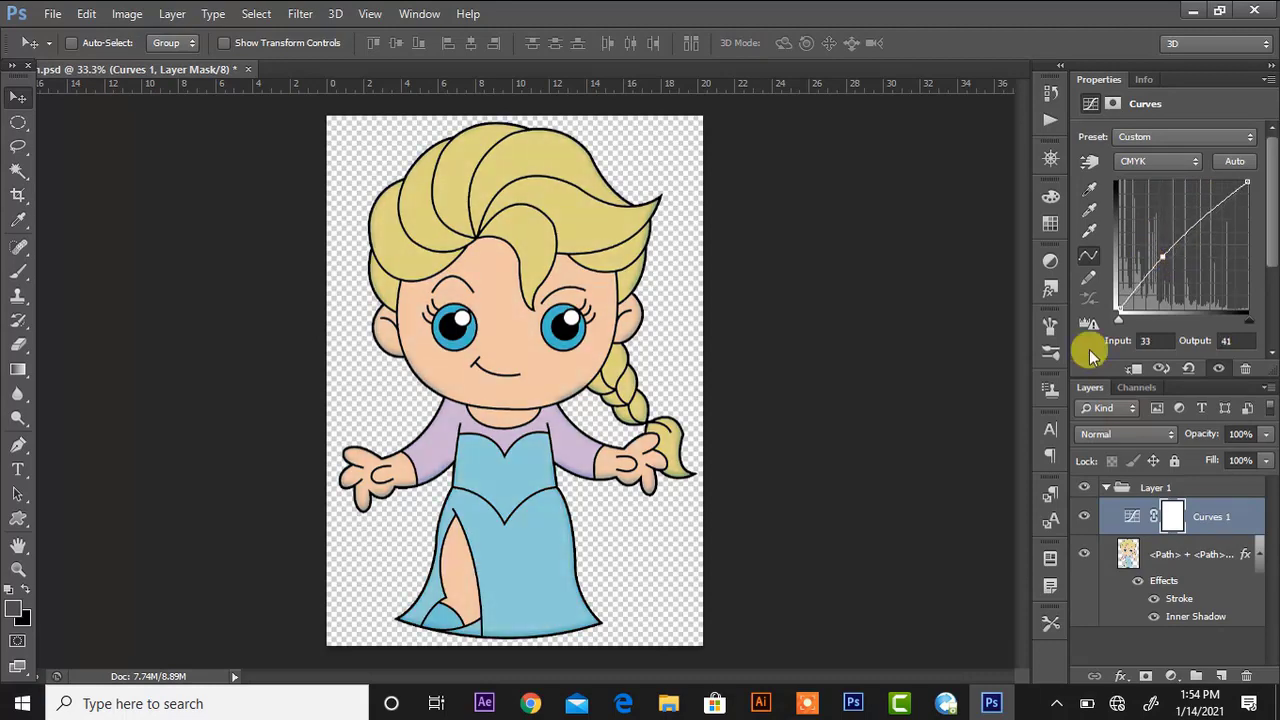
pyautogui.click(1082, 517)
pyautogui.click(1083, 517)
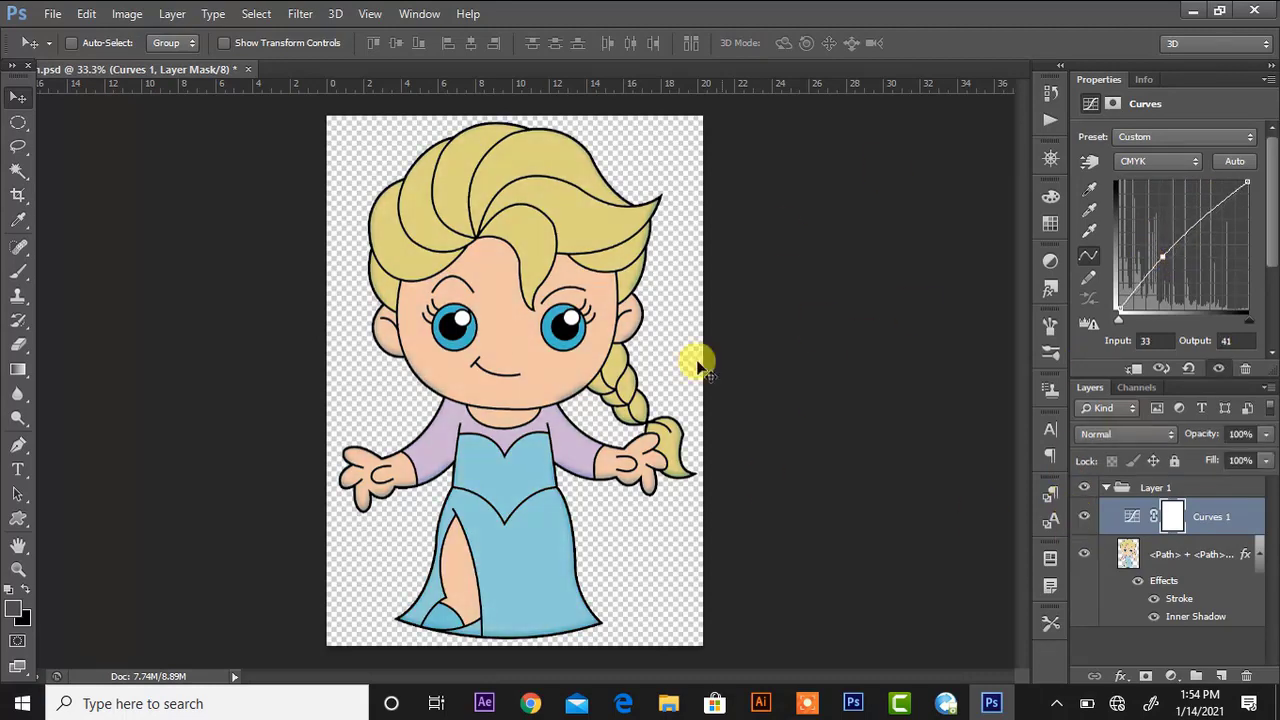
pyautogui.click(807, 705)
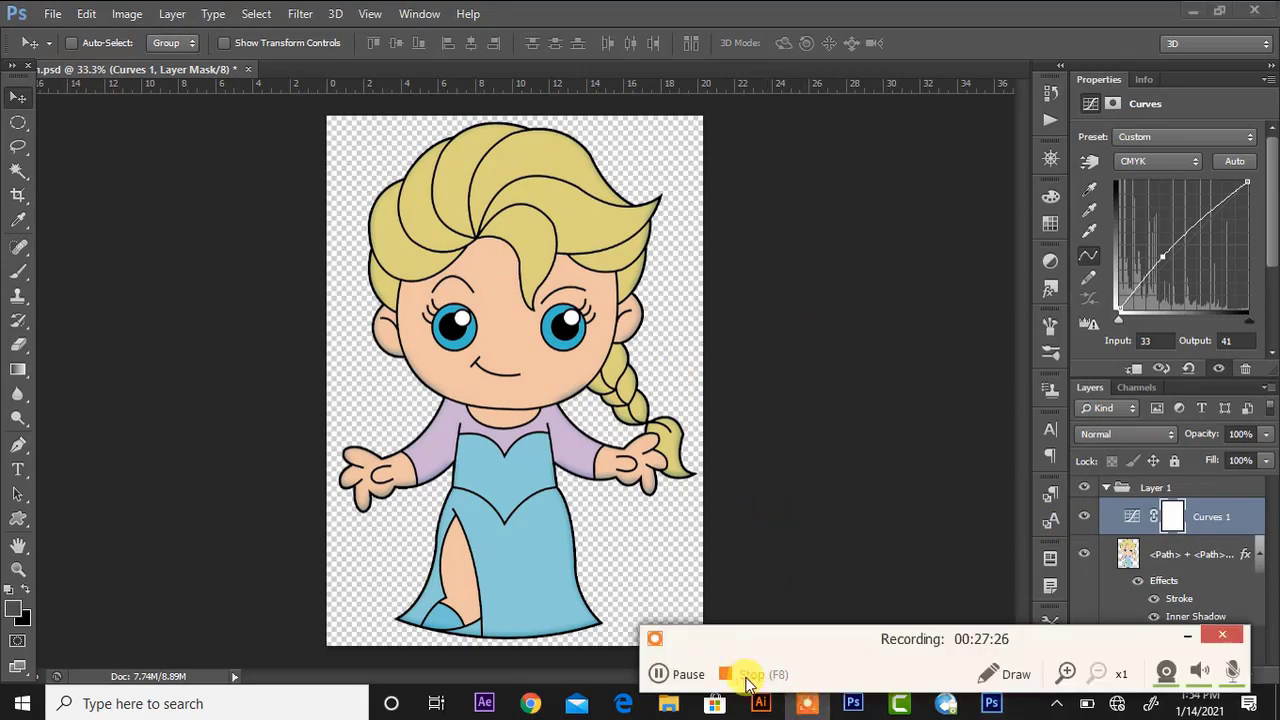